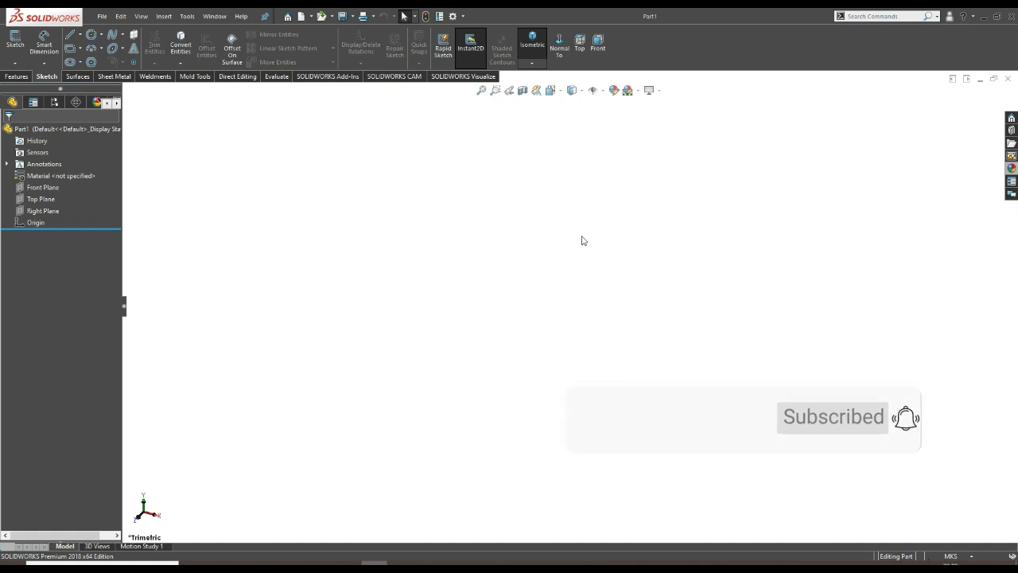
Set the document units to MMGS (millimeter, gram, second) and apply the Plain White scene.
{"action": "left_click", "coordinate": [958, 556]}
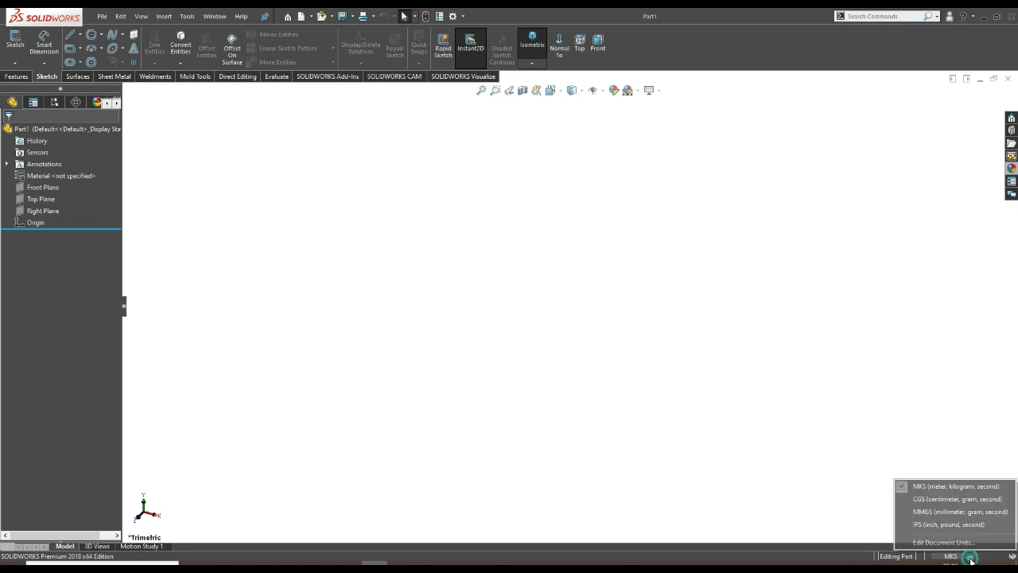
{"action": "left_click", "coordinate": [955, 511]}
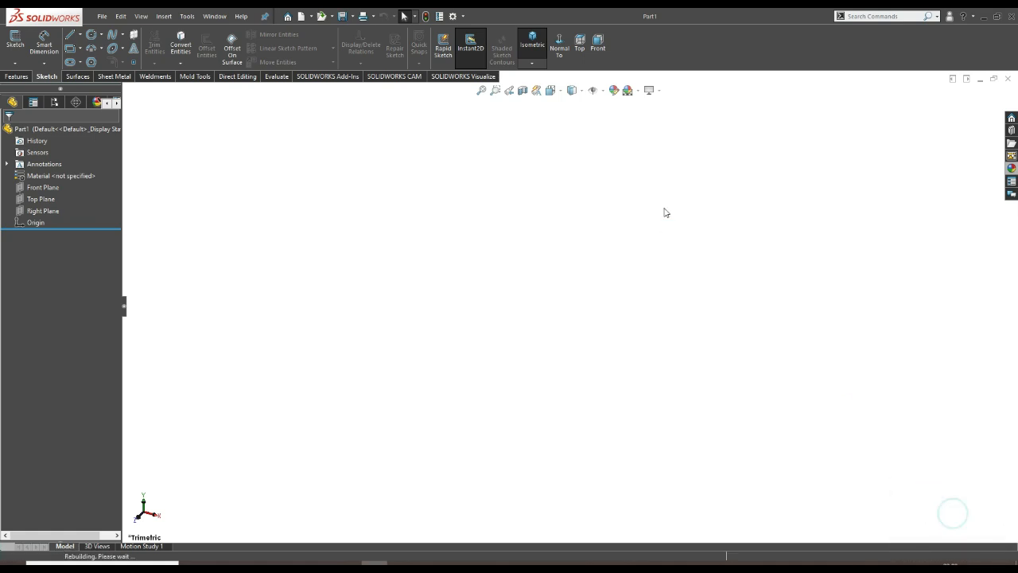
{"action": "left_click", "coordinate": [635, 90]}
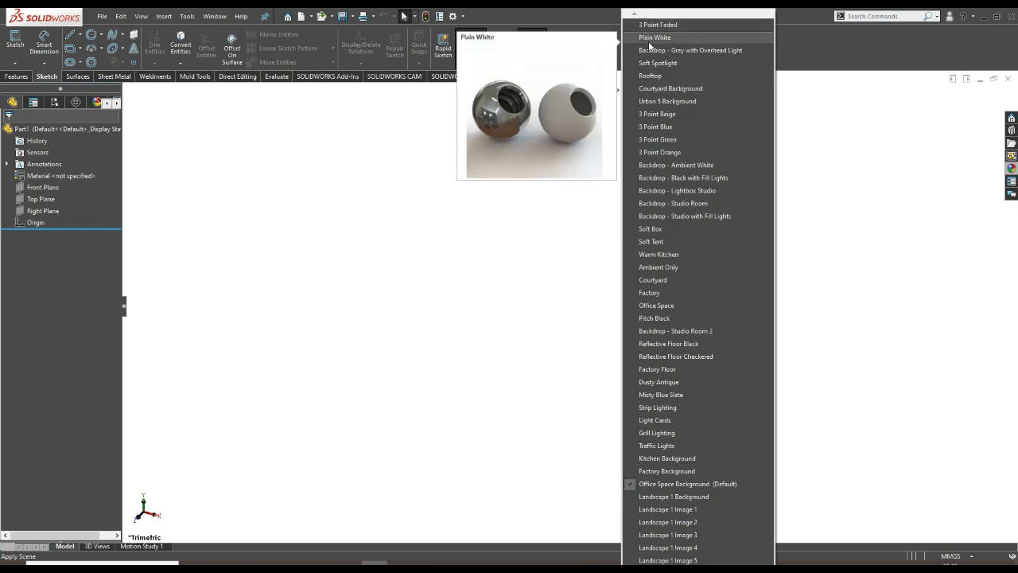
{"action": "left_click", "coordinate": [652, 38]}
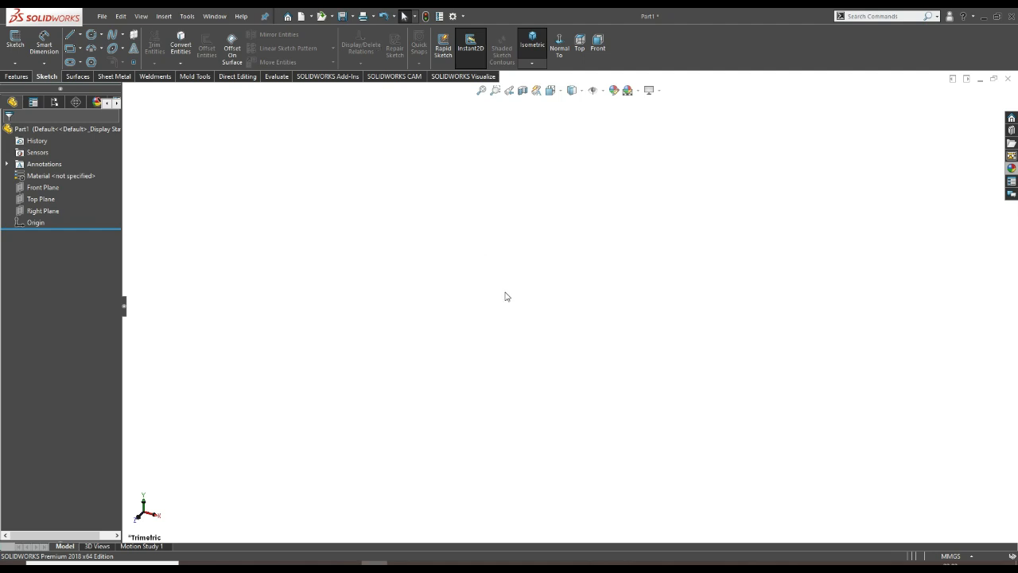
Start a sketch on the Front Plane and draw a horizontal centerline about 149 mm long from the origin toward positive X.
{"action": "left_click", "coordinate": [52, 190]}
{"action": "left_click", "coordinate": [64, 171]}
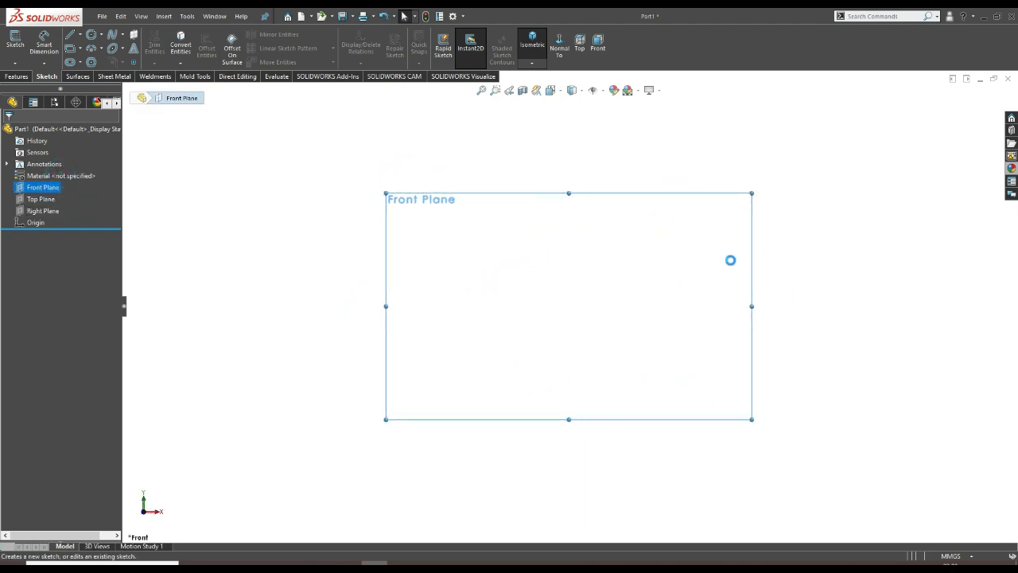
{"action": "left_click", "coordinate": [79, 34]}
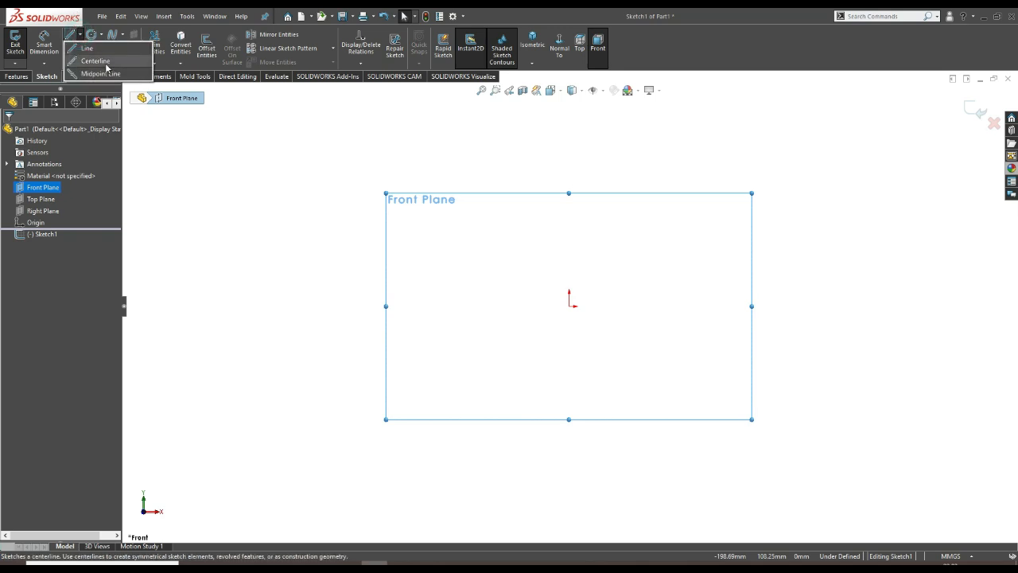
{"action": "left_click", "coordinate": [97, 61]}
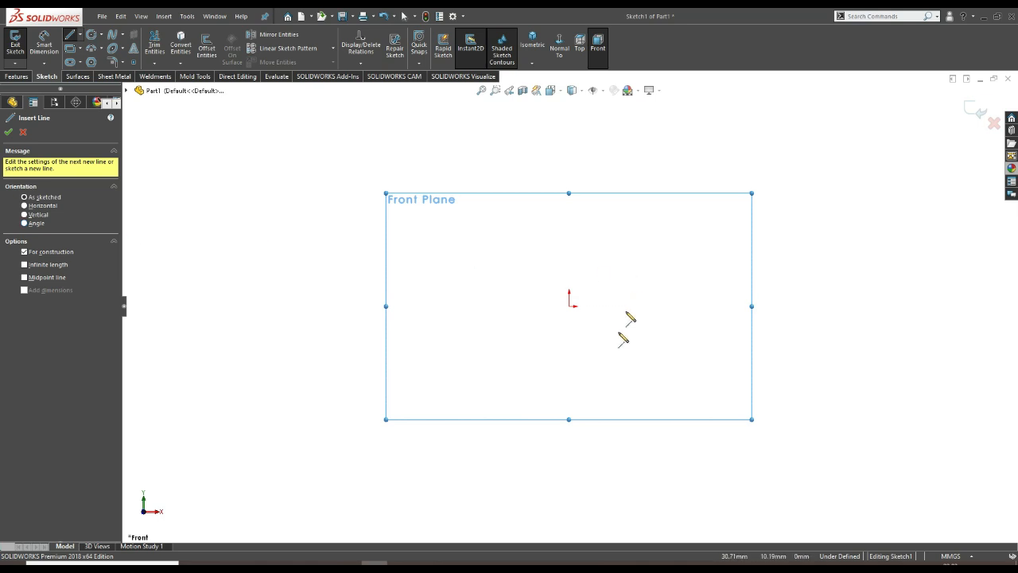
{"action": "left_click", "coordinate": [570, 306]}
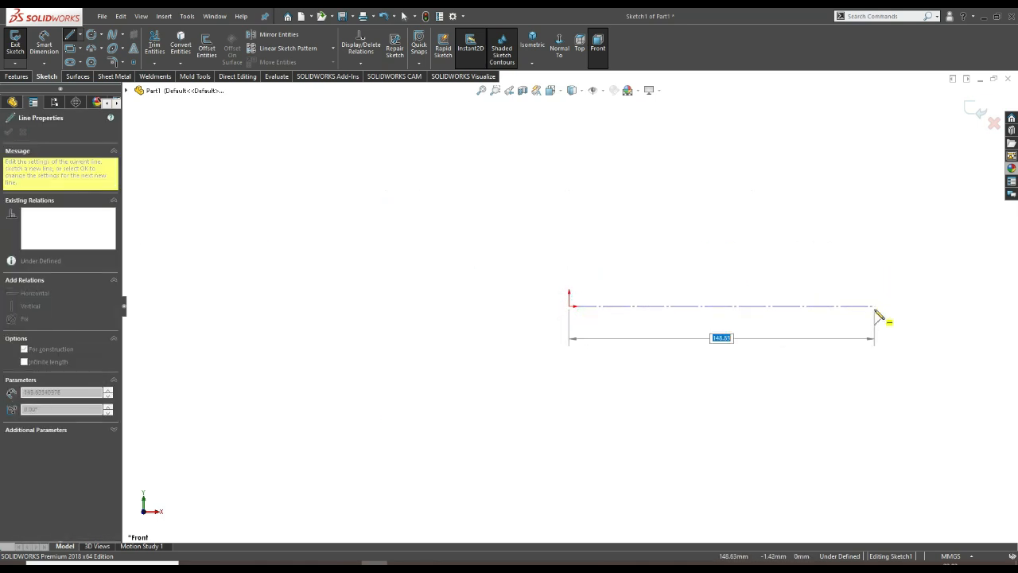
{"action": "left_click", "coordinate": [874, 306]}
{"action": "right_click", "coordinate": [711, 230]}
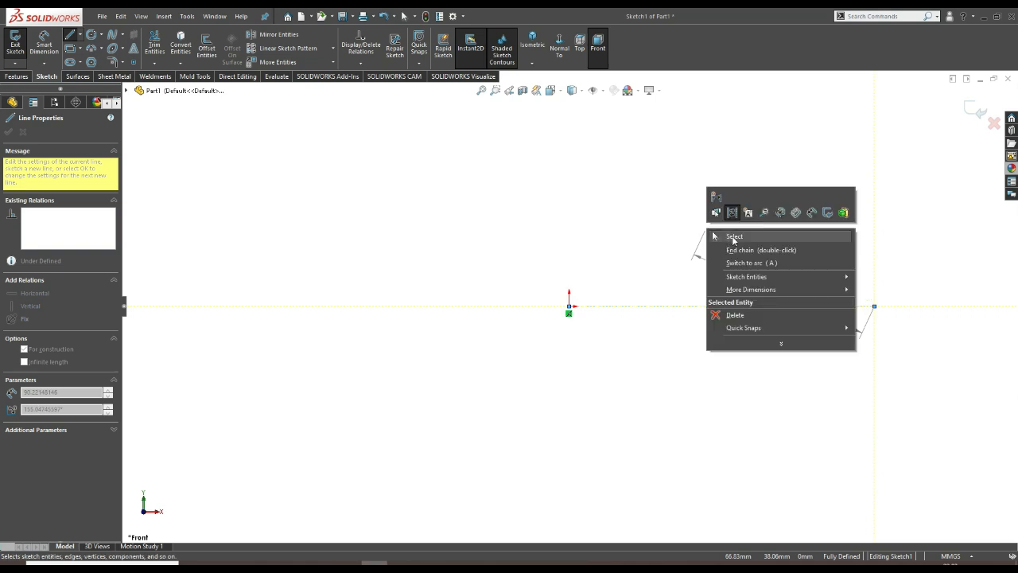
{"action": "left_click", "coordinate": [731, 236]}
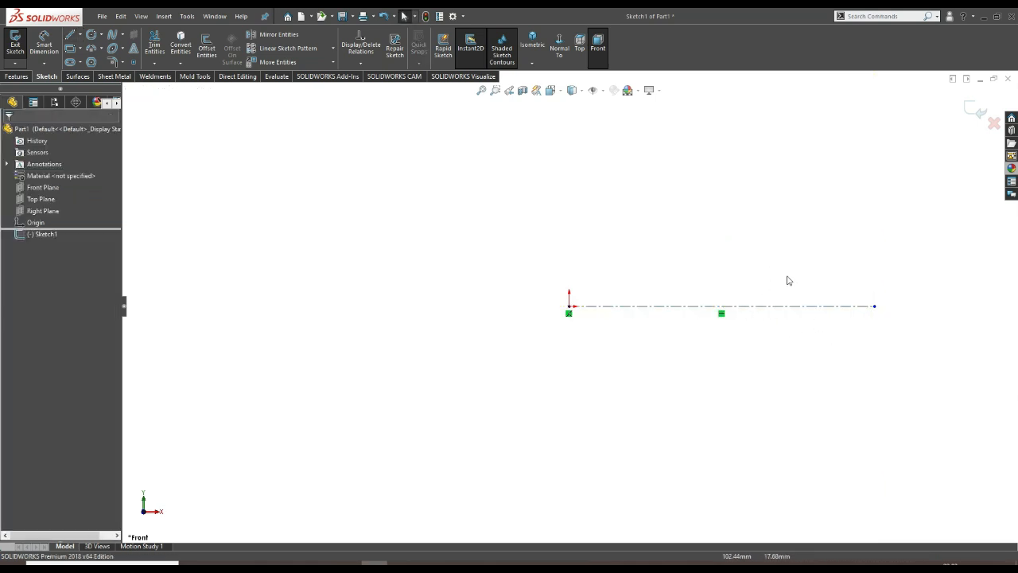
Sketch connected profile lines from the origin: about 46 mm up, 22 mm across, 23 mm down and 23 mm across.
{"action": "scroll", "coordinate": [788, 278], "scroll_direction": "down", "scroll_amount": 2}
{"action": "scroll", "coordinate": [790, 294], "scroll_direction": "up", "scroll_amount": 4}
{"action": "scroll", "coordinate": [736, 329], "scroll_direction": "down", "scroll_amount": 3}
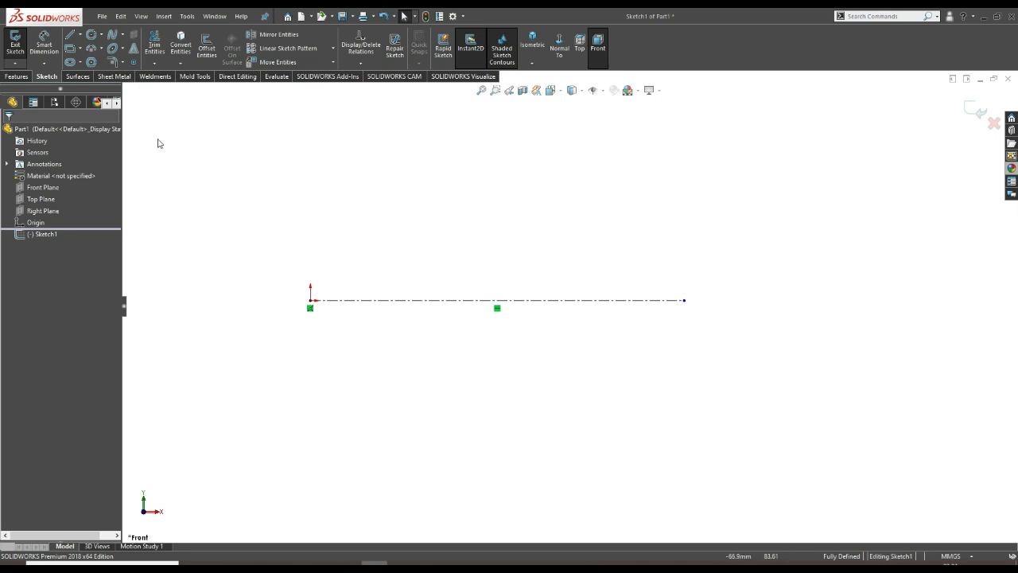
{"action": "left_click", "coordinate": [70, 36]}
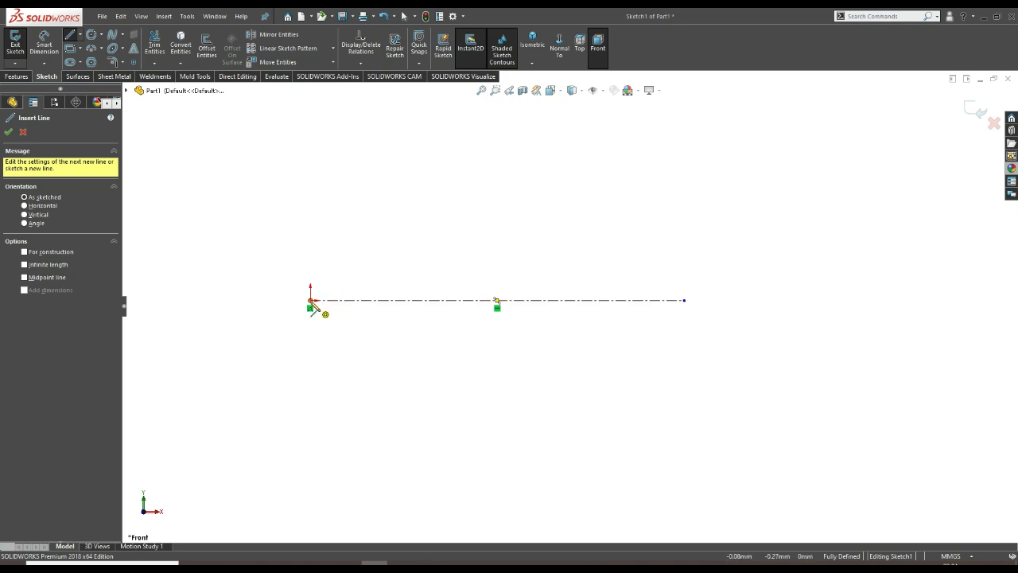
{"action": "left_click", "coordinate": [310, 301]}
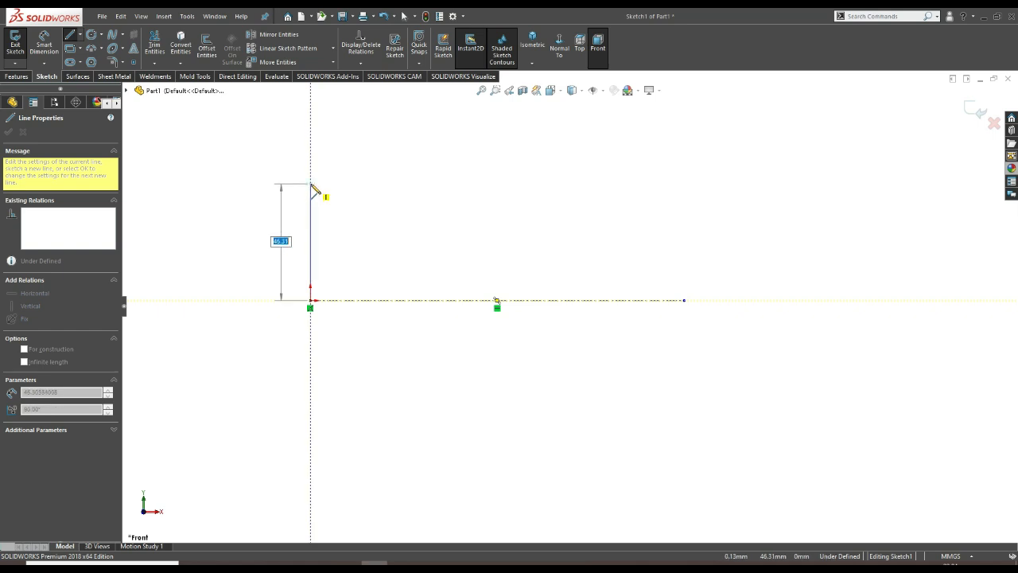
{"action": "left_click", "coordinate": [310, 183]}
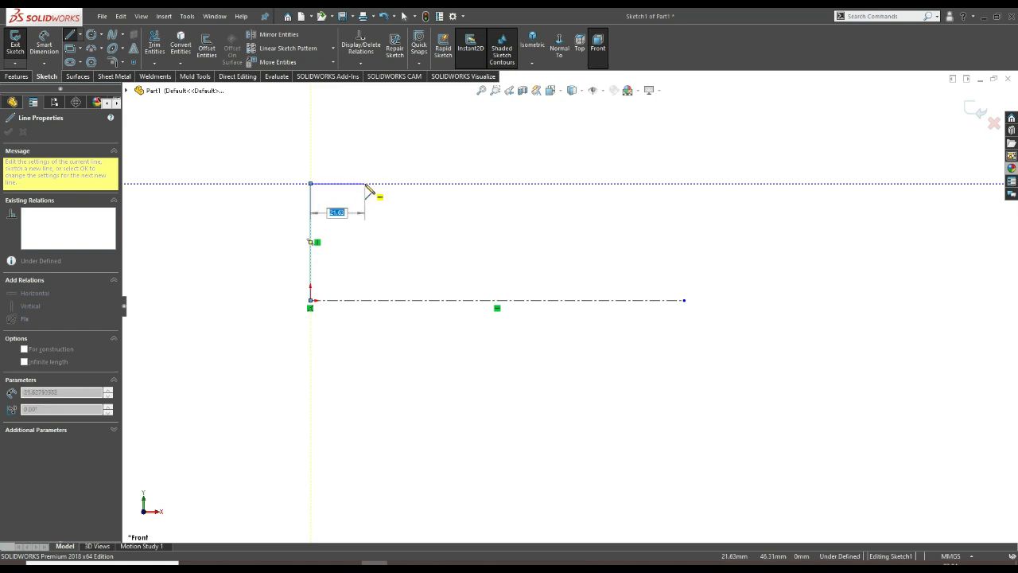
{"action": "left_click", "coordinate": [365, 183]}
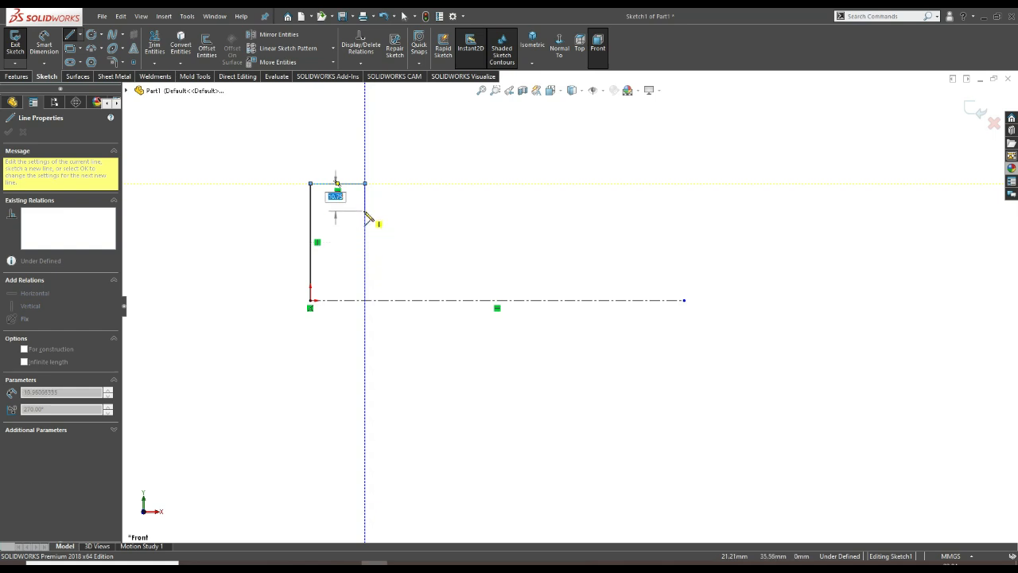
{"action": "left_click", "coordinate": [366, 243]}
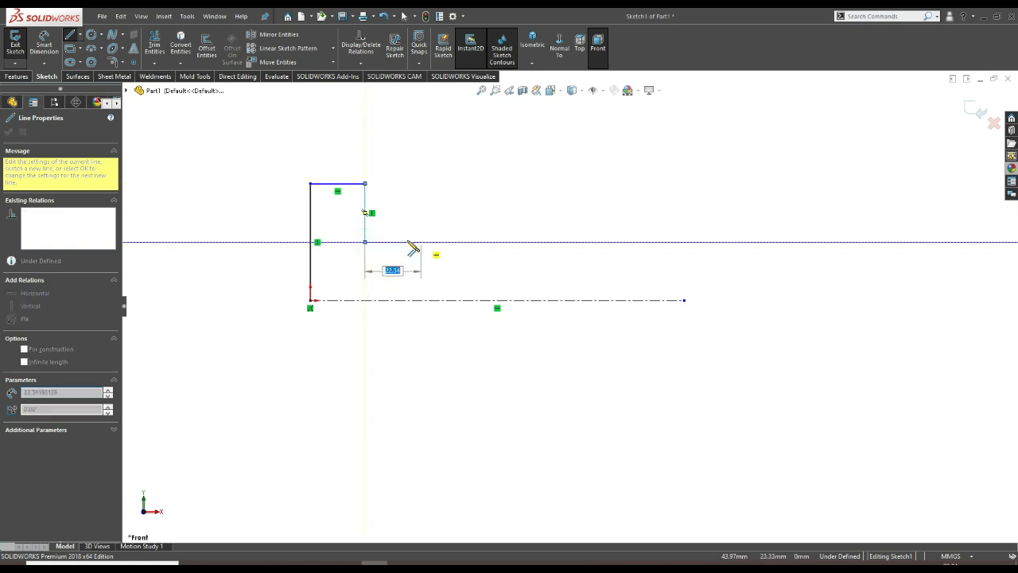
{"action": "left_click", "coordinate": [424, 243]}
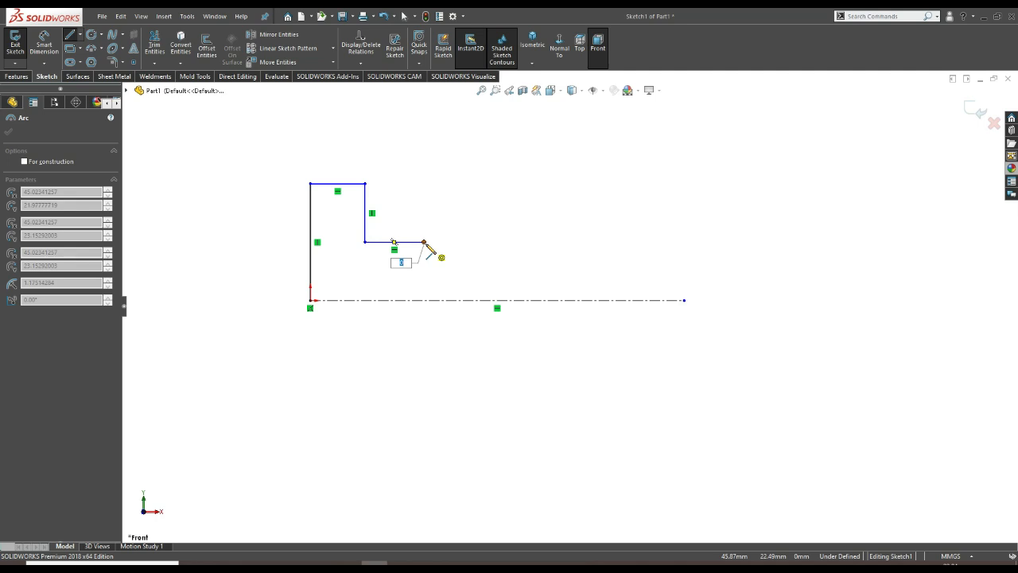
{"action": "right_click", "coordinate": [425, 243]}
{"action": "left_click", "coordinate": [455, 253]}
Continue the profile from its open end with a downward slope about 25 mm long and a notch about 4 mm deep and 7 mm wide.
{"action": "scroll", "coordinate": [444, 248], "scroll_direction": "down", "scroll_amount": 2}
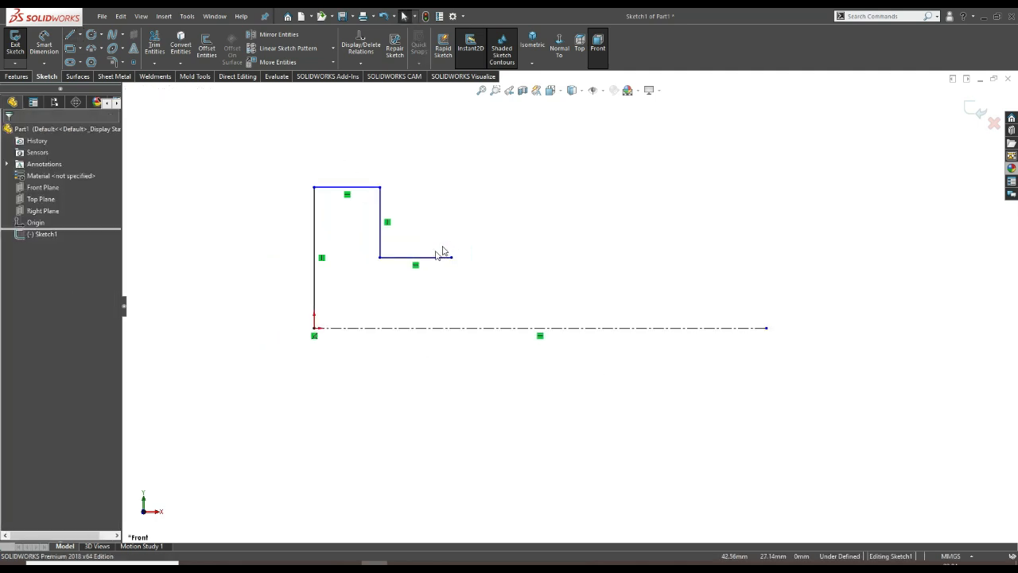
{"action": "left_click", "coordinate": [69, 36]}
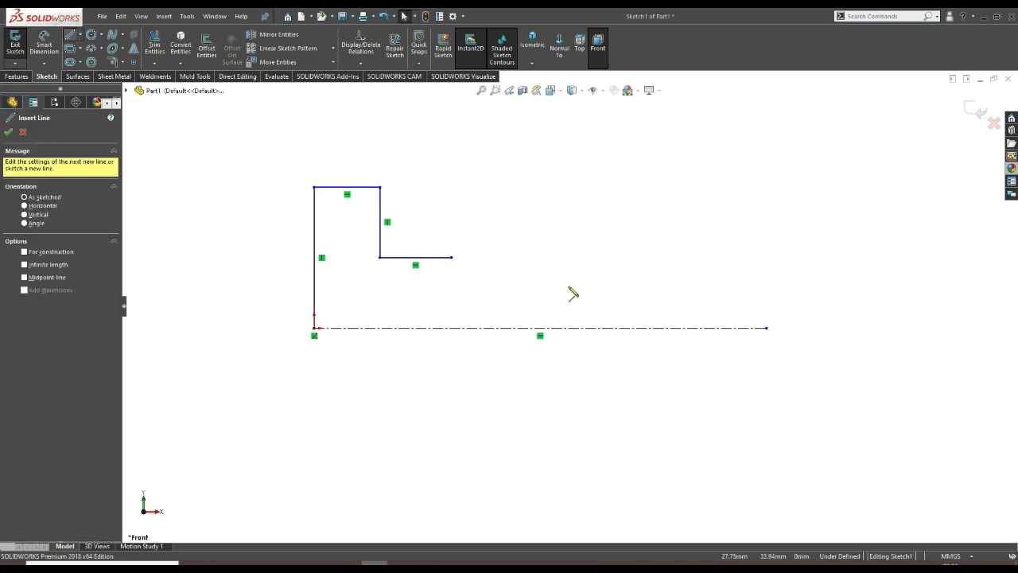
{"action": "left_click", "coordinate": [451, 258]}
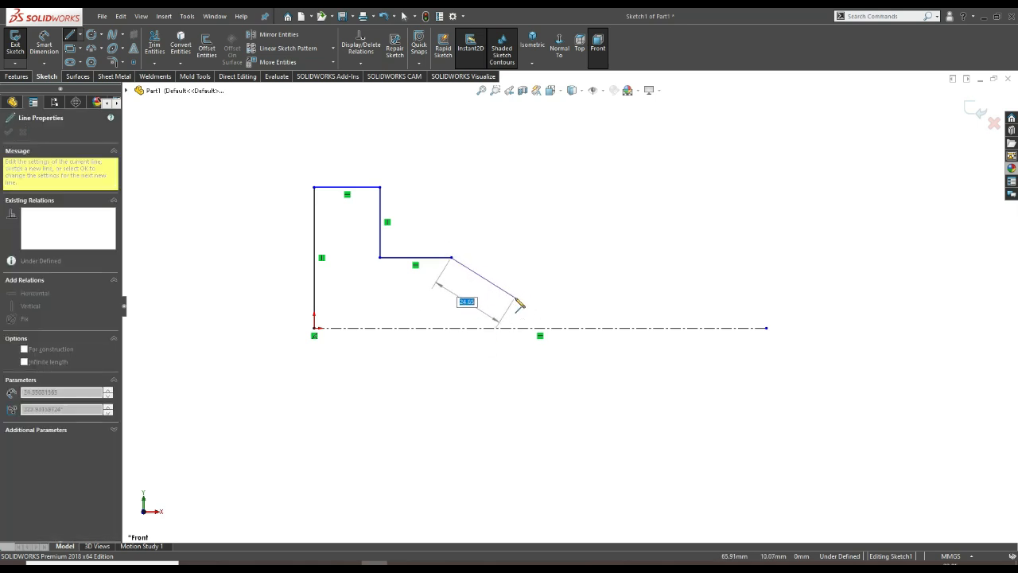
{"action": "left_click", "coordinate": [514, 297]}
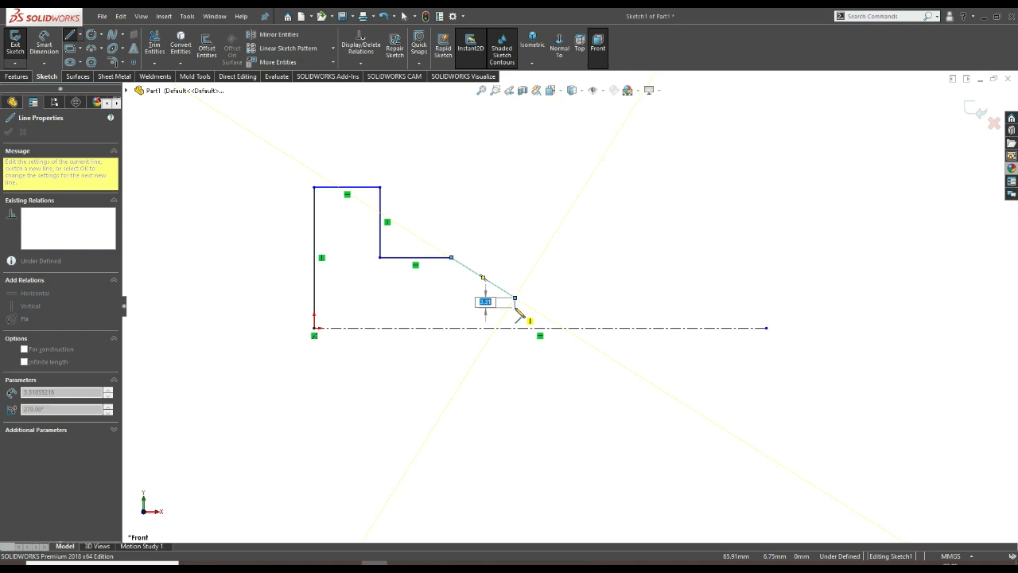
{"action": "left_click", "coordinate": [515, 309]}
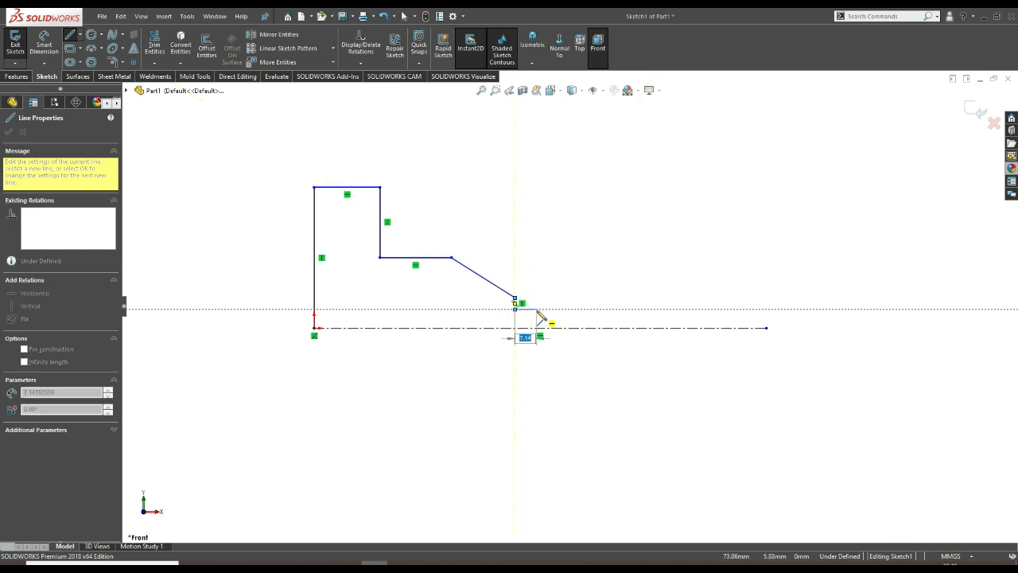
{"action": "left_click", "coordinate": [538, 309]}
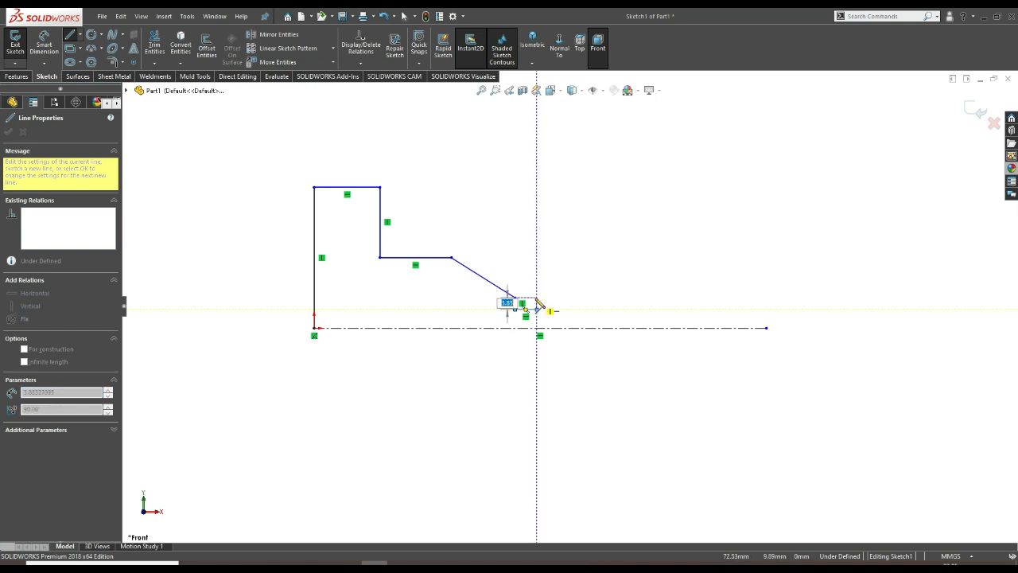
{"action": "left_click", "coordinate": [537, 298]}
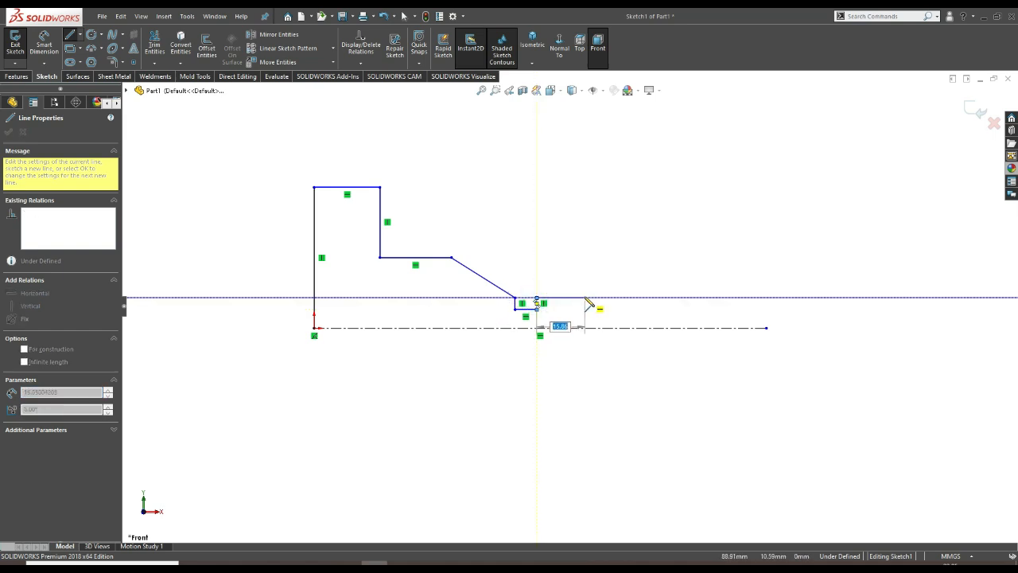
Finish the profile with a horizontal line about 16 mm long and a vertical line about 10 mm down onto the centerline.
{"action": "left_click", "coordinate": [585, 298]}
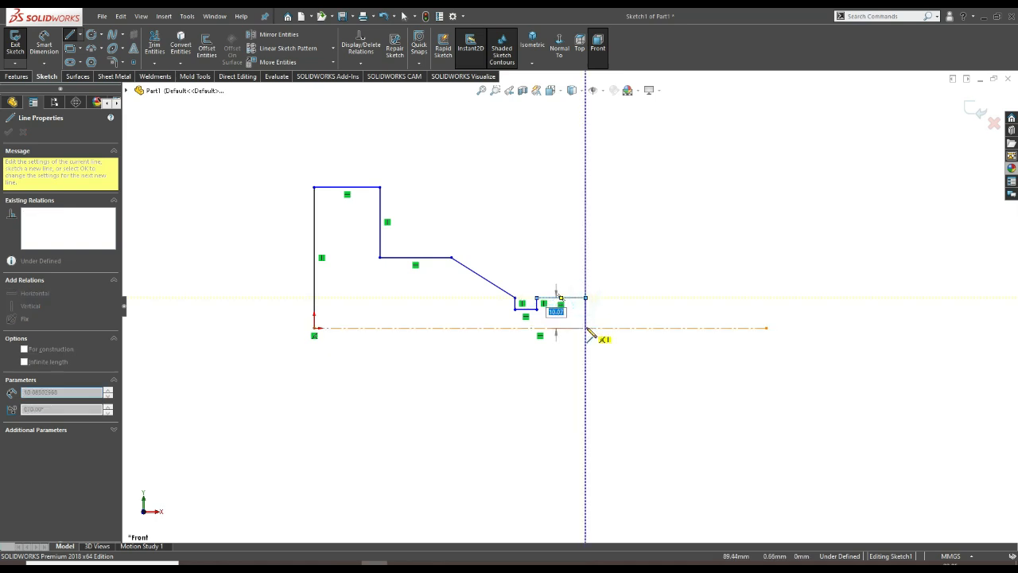
{"action": "left_click", "coordinate": [586, 327]}
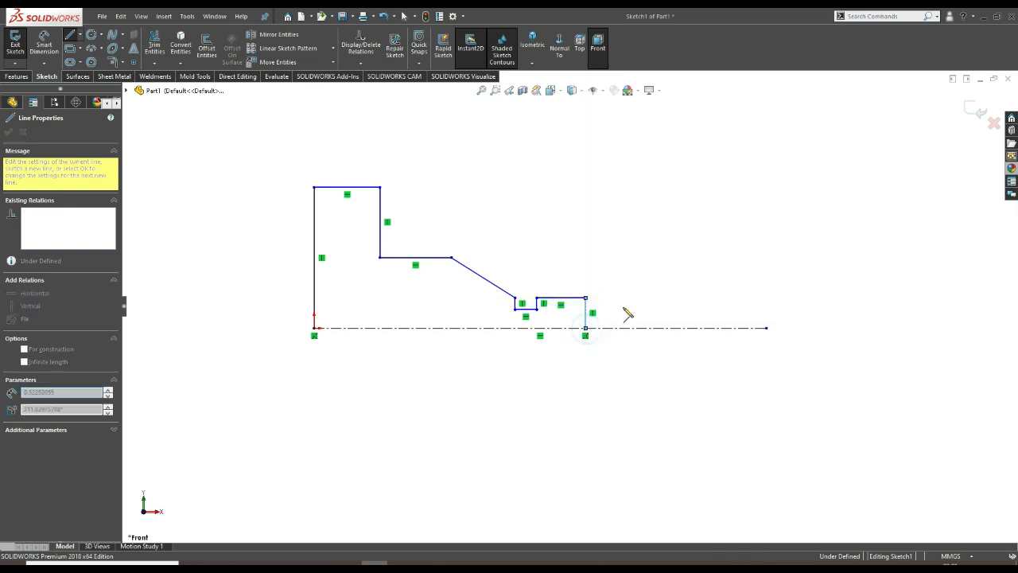
{"action": "right_click", "coordinate": [663, 264]}
{"action": "left_click", "coordinate": [668, 265]}
Dimension the profile's vertical line at the origin to 40 mm.
{"action": "scroll", "coordinate": [598, 273], "scroll_direction": "down", "scroll_amount": 3}
{"action": "scroll", "coordinate": [564, 286], "scroll_direction": "up", "scroll_amount": 5}
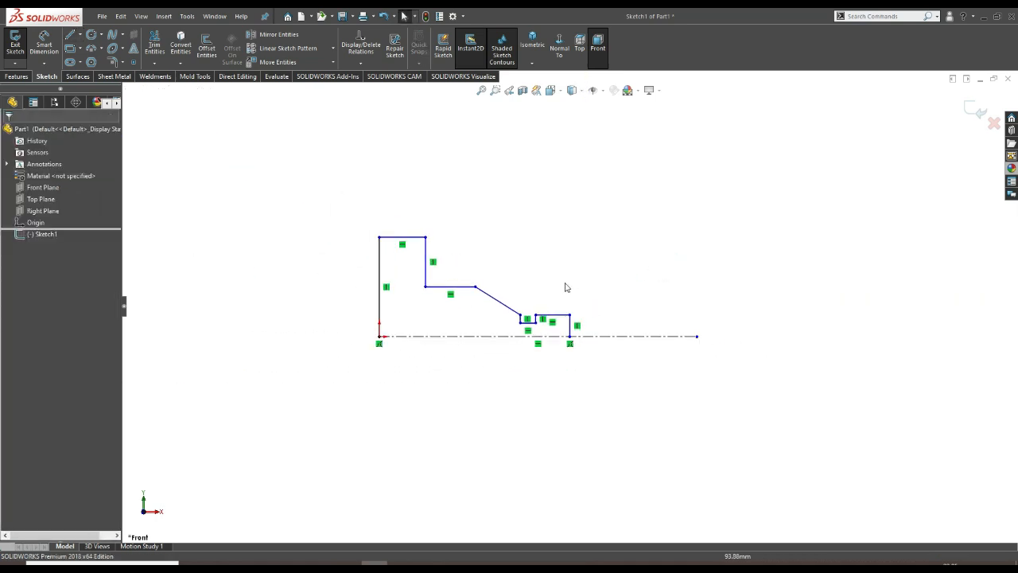
{"action": "scroll", "coordinate": [663, 352], "scroll_direction": "down", "scroll_amount": 1}
{"action": "scroll", "coordinate": [561, 326], "scroll_direction": "up", "scroll_amount": 1}
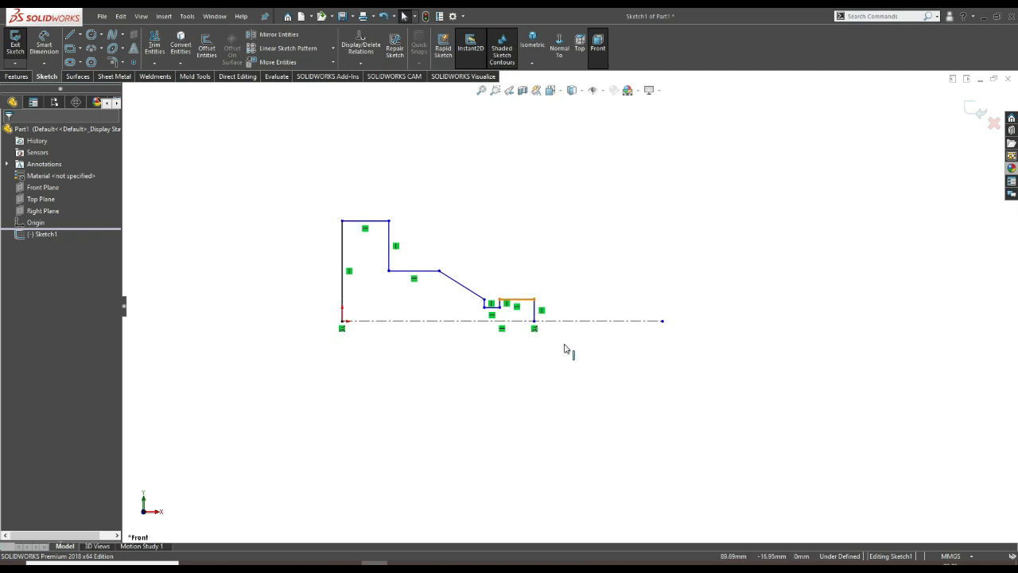
{"action": "scroll", "coordinate": [595, 316], "scroll_direction": "down", "scroll_amount": 1}
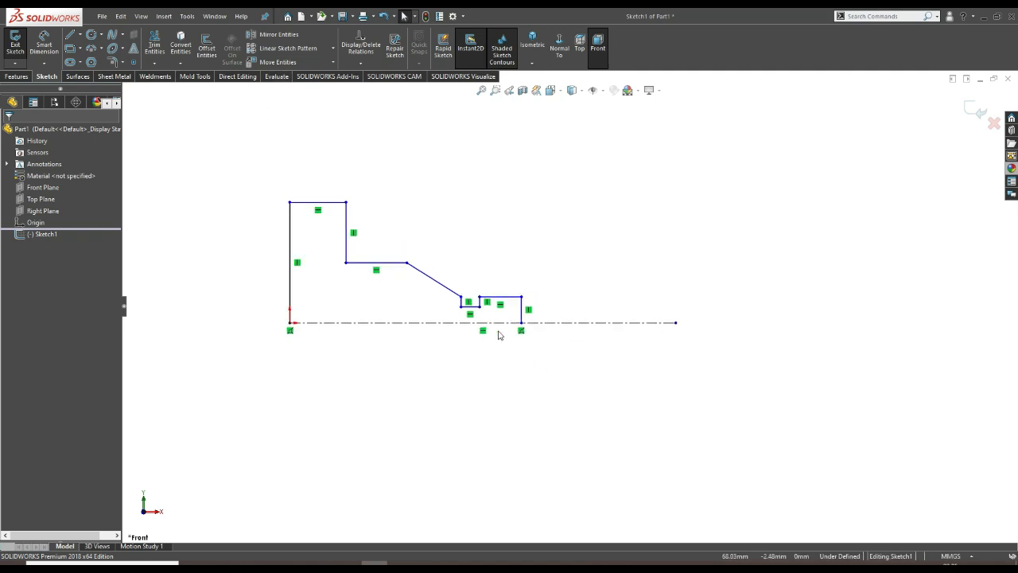
{"action": "scroll", "coordinate": [535, 312], "scroll_direction": "down", "scroll_amount": 1}
{"action": "scroll", "coordinate": [536, 306], "scroll_direction": "up", "scroll_amount": 1}
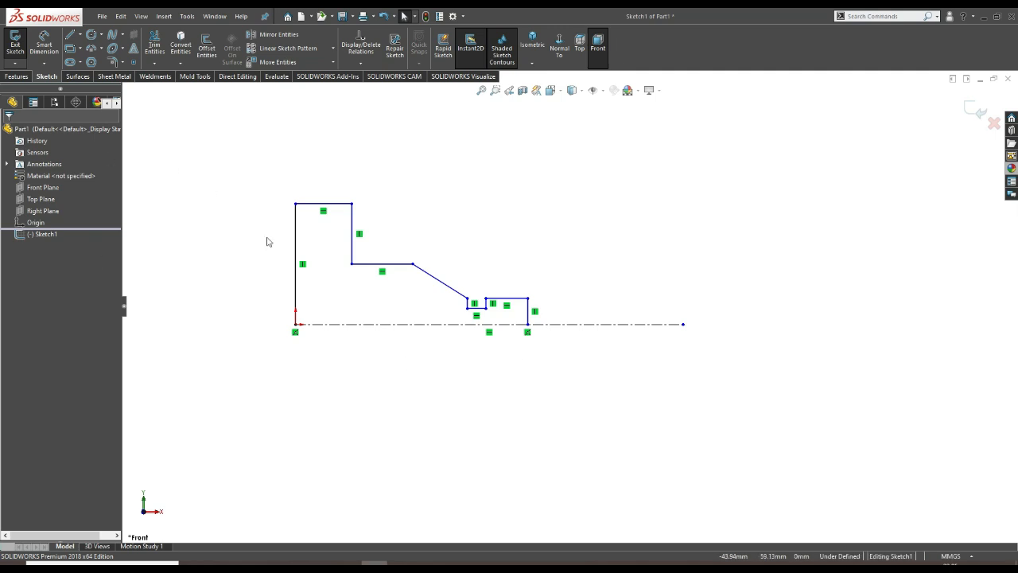
{"action": "left_click", "coordinate": [47, 50]}
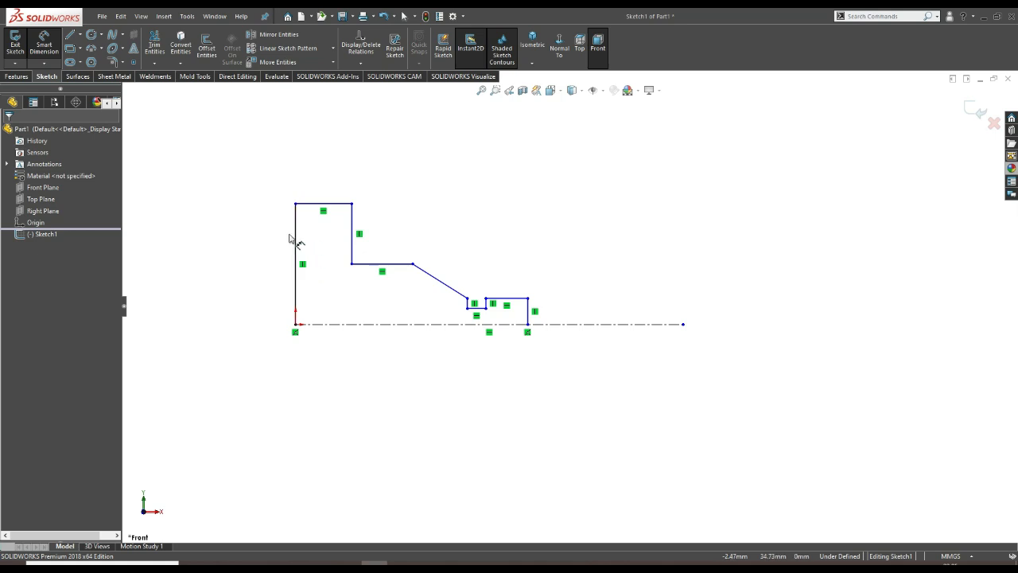
{"action": "left_click", "coordinate": [298, 245]}
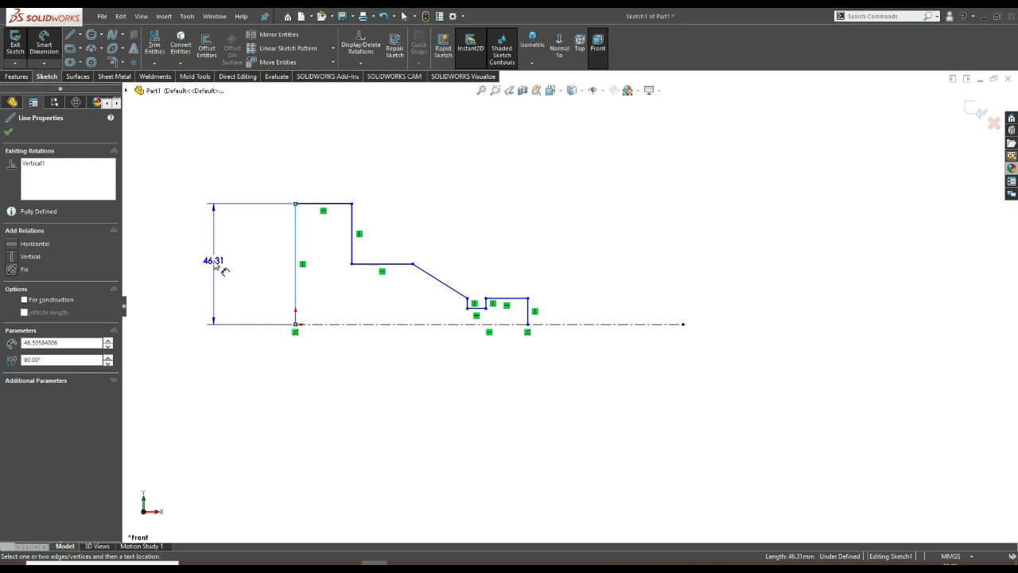
{"action": "left_click", "coordinate": [225, 269]}
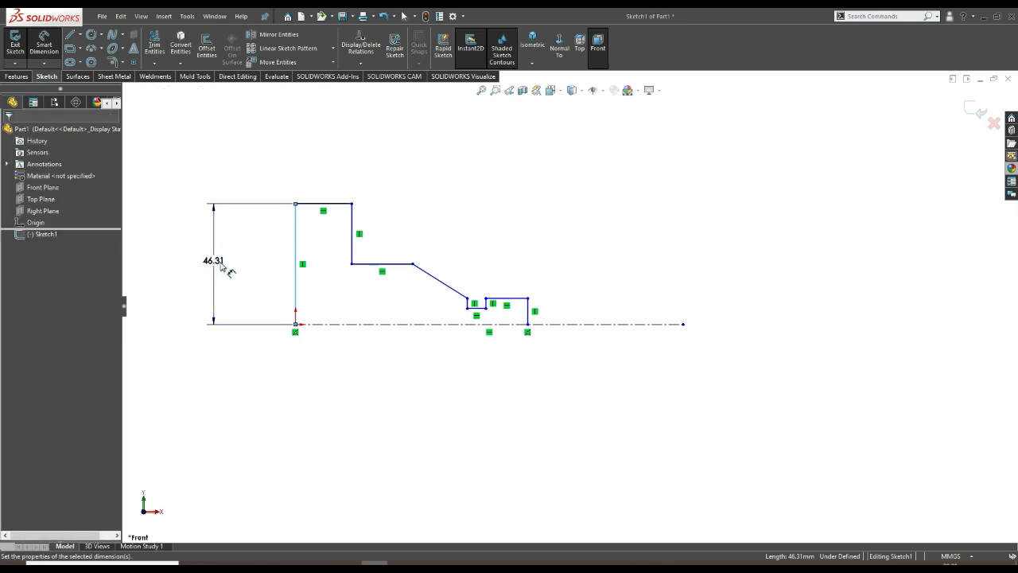
{"action": "type", "text": "40"}
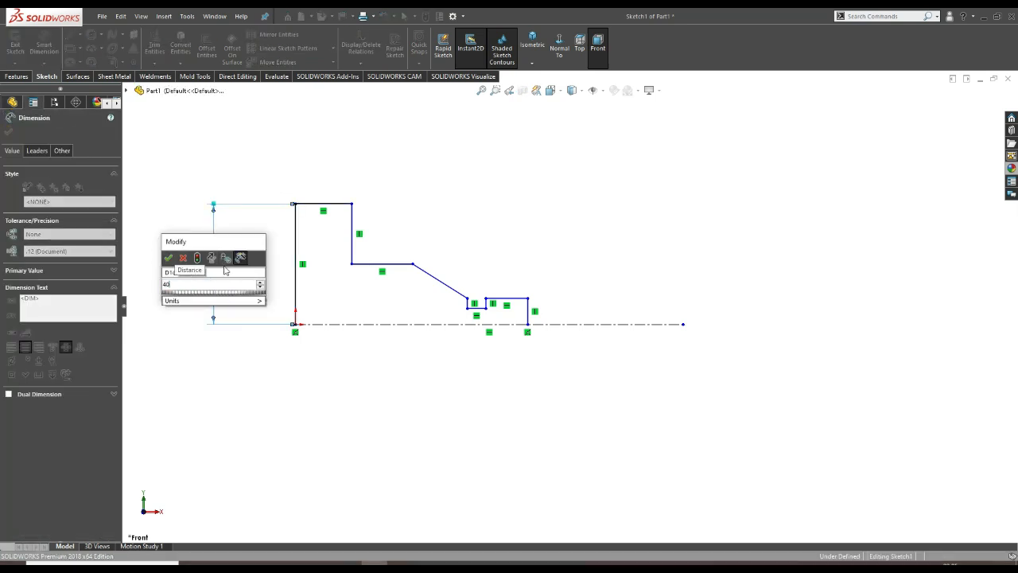
{"action": "key", "text": "Return"}
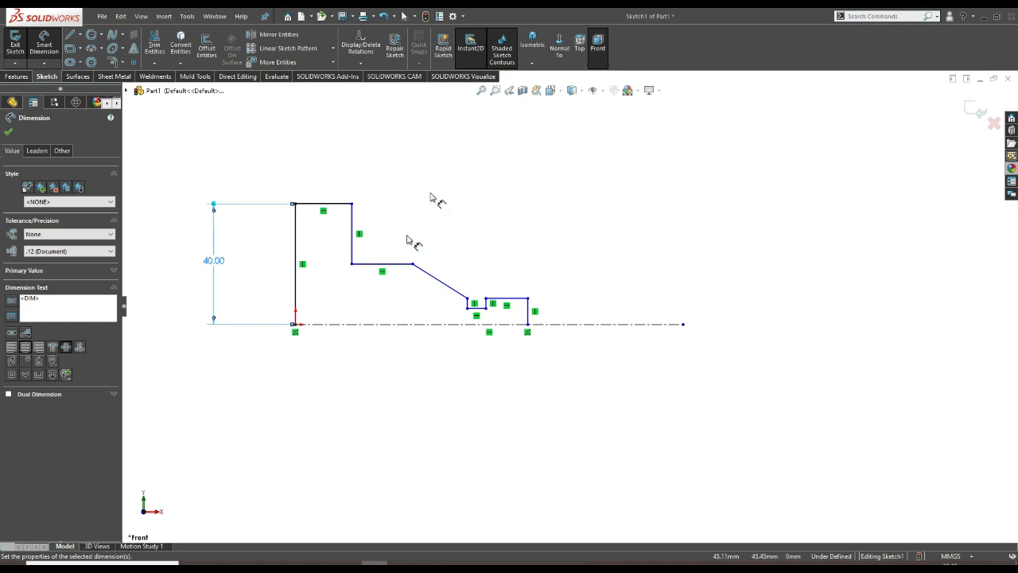
Dimension the profile's uppermost horizontal line to 25 mm, placing the dimension above it.
{"action": "left_click", "coordinate": [319, 204]}
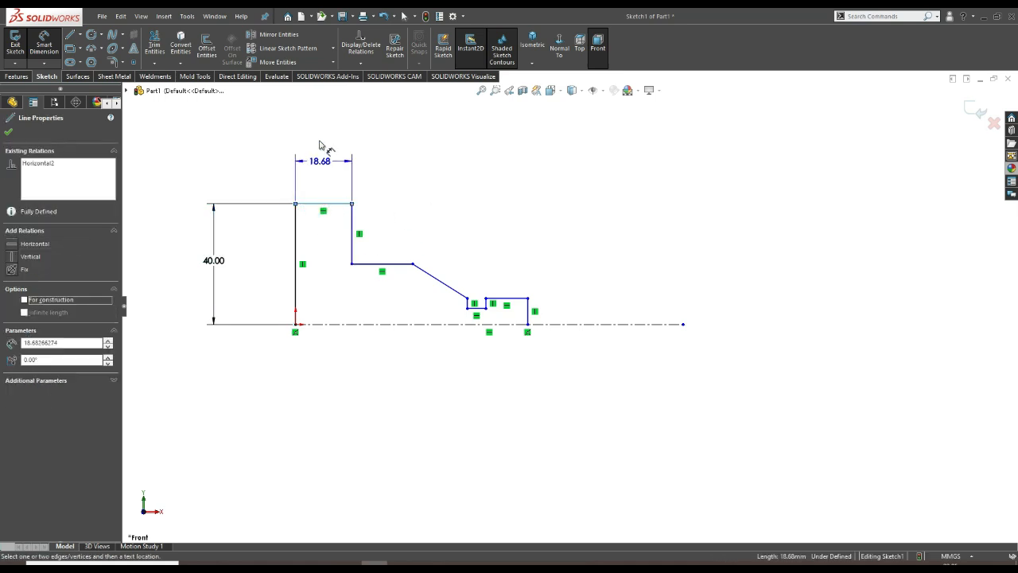
{"action": "left_click", "coordinate": [323, 158]}
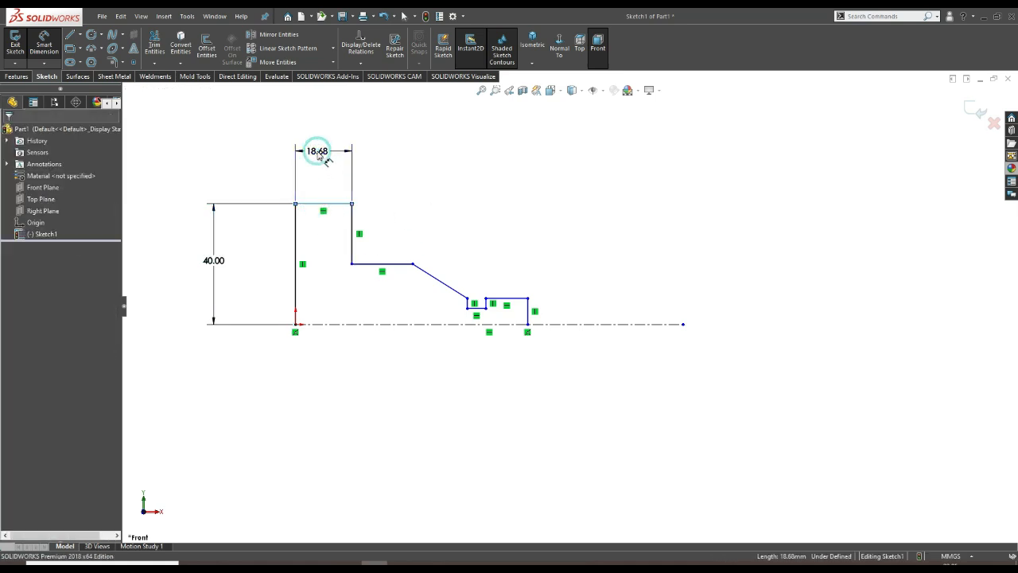
{"action": "type", "text": "25"}
{"action": "key", "text": "Return"}
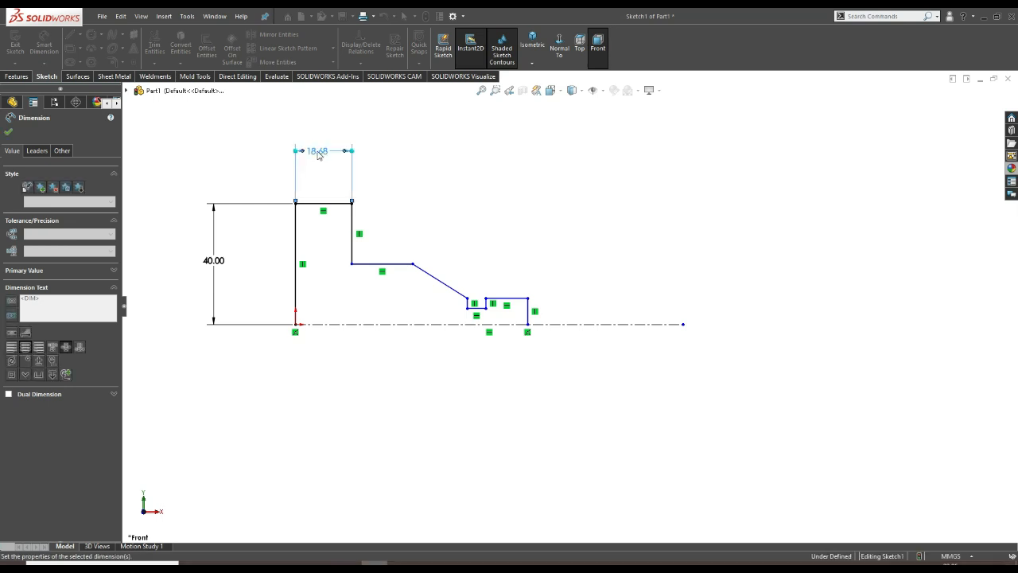
Dimension the height of the profile's middle horizontal line above the centerline to 25 mm.
{"action": "scroll", "coordinate": [566, 305], "scroll_direction": "up", "scroll_amount": 5}
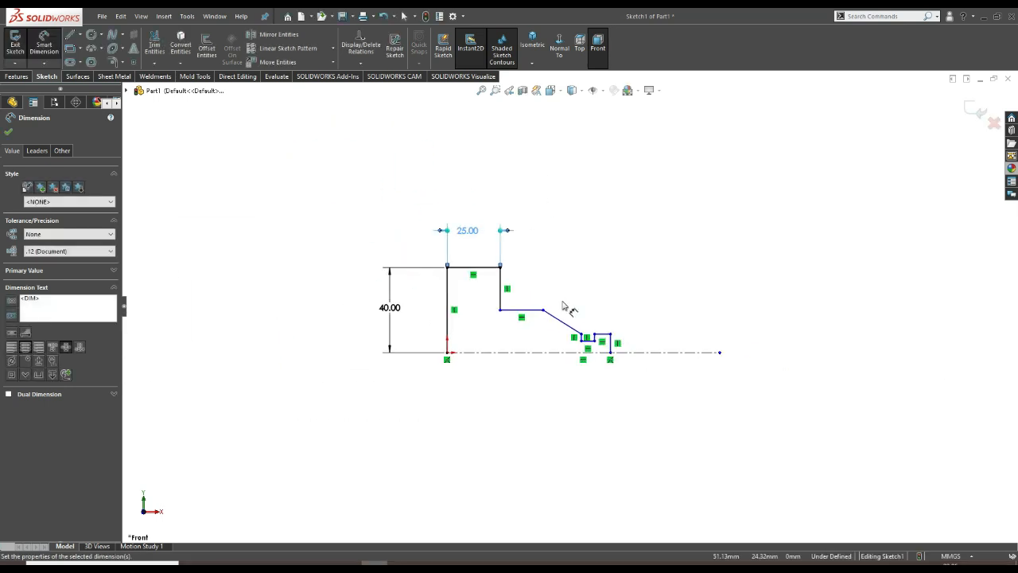
{"action": "scroll", "coordinate": [561, 315], "scroll_direction": "down", "scroll_amount": 3}
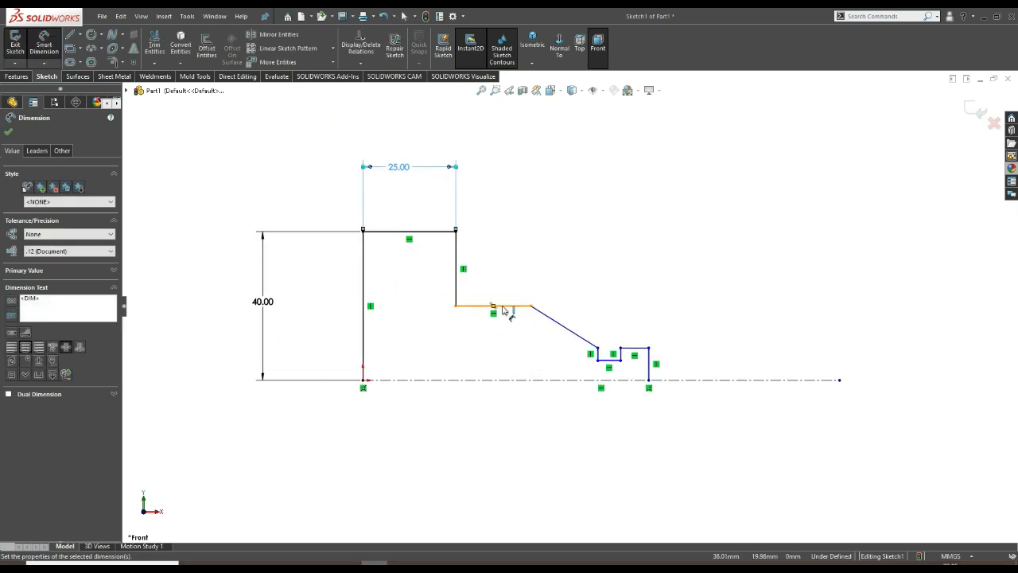
{"action": "left_click", "coordinate": [510, 308]}
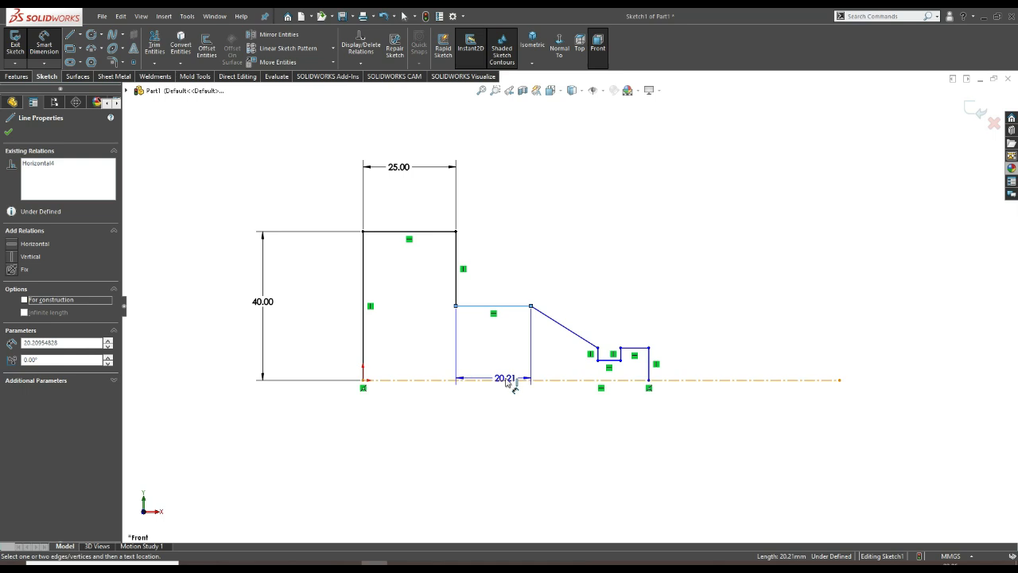
{"action": "left_click", "coordinate": [506, 379]}
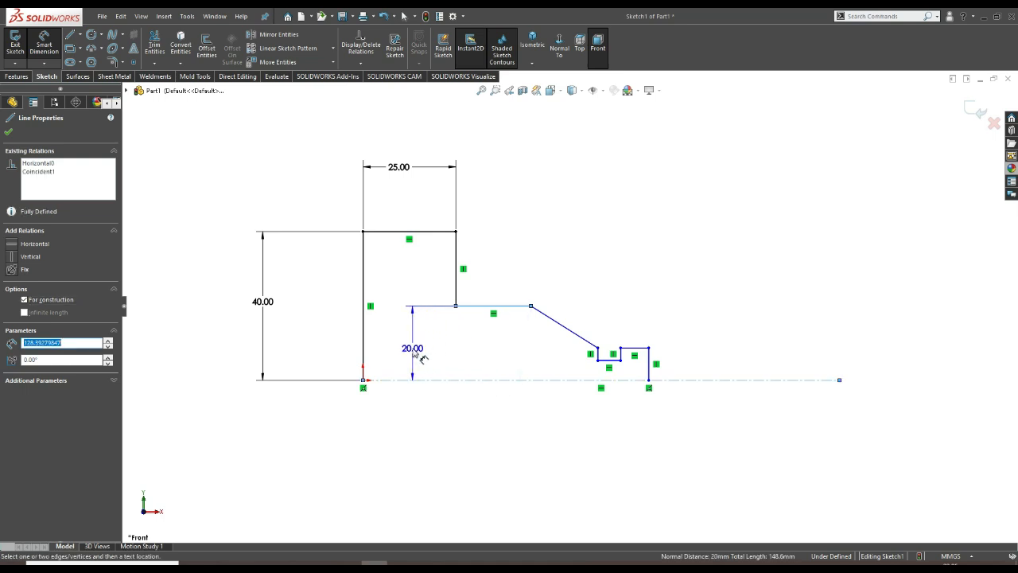
{"action": "left_click", "coordinate": [416, 350]}
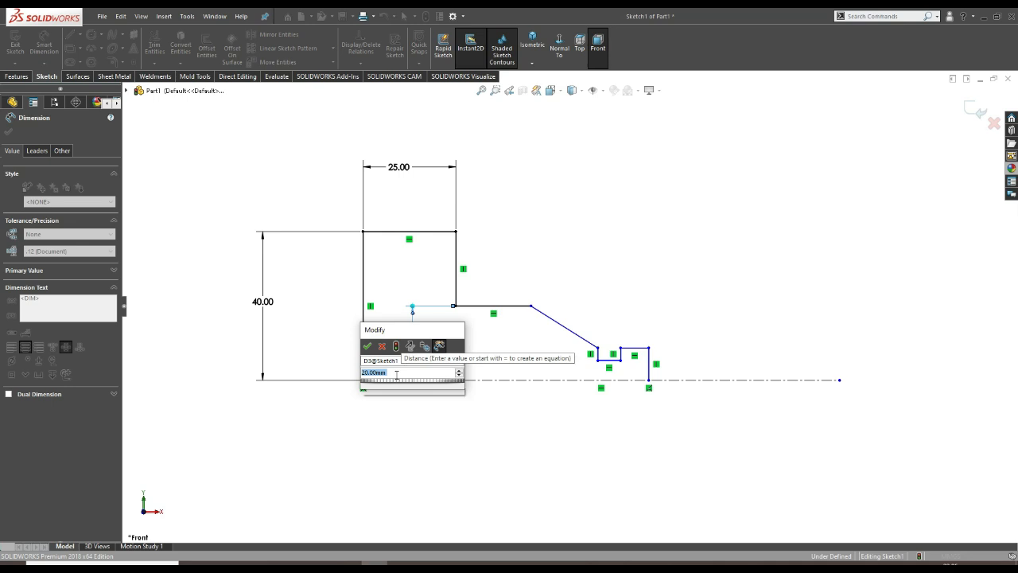
{"action": "type", "text": "25"}
{"action": "key", "text": "Return"}
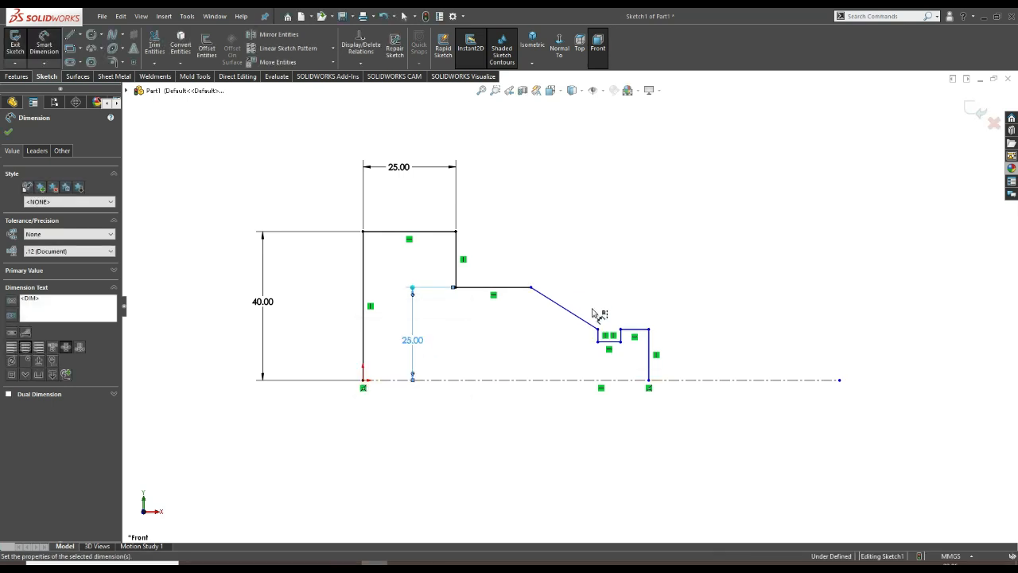
{"action": "scroll", "coordinate": [593, 294], "scroll_direction": "down", "scroll_amount": 2}
{"action": "scroll", "coordinate": [572, 268], "scroll_direction": "up", "scroll_amount": 4}
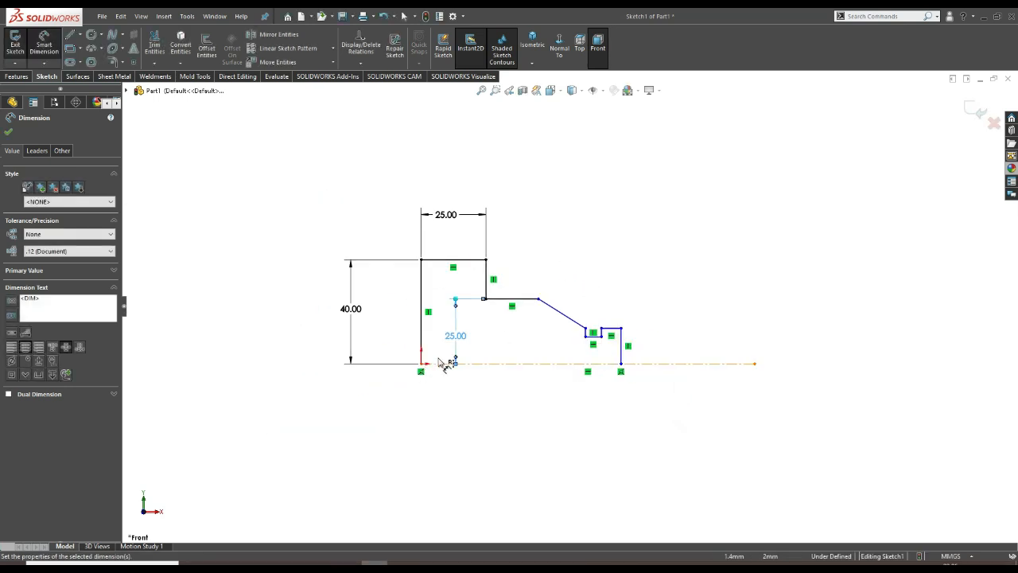
{"action": "left_click", "coordinate": [523, 300]}
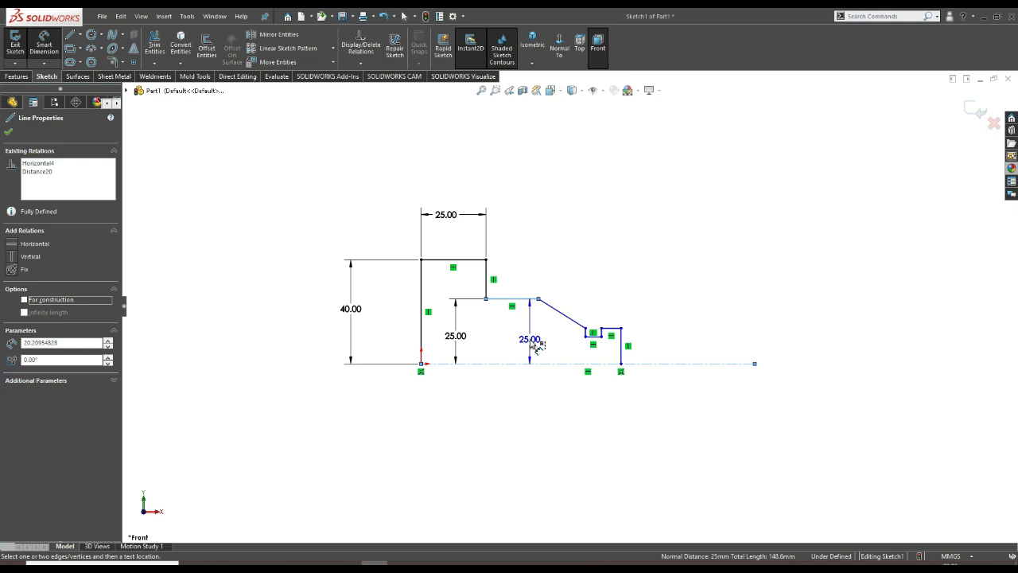
{"action": "key", "text": "Escape"}
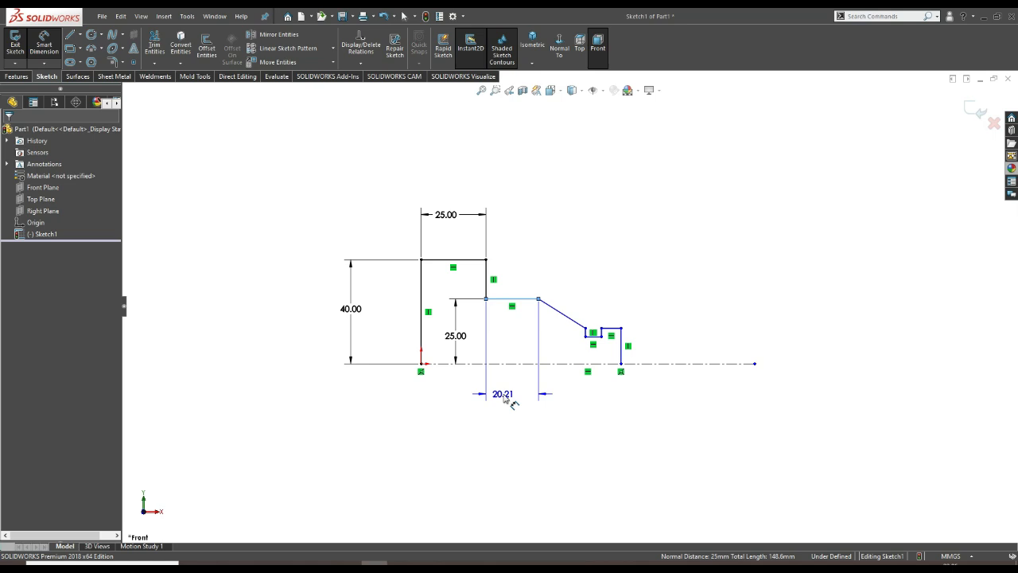
{"action": "key", "text": "Escape"}
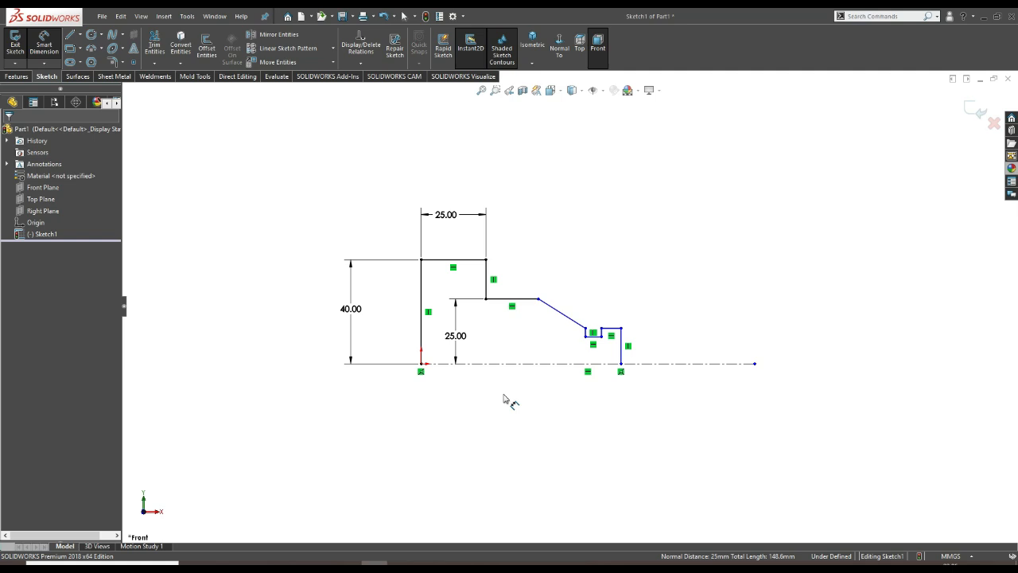
{"action": "key", "text": "Escape"}
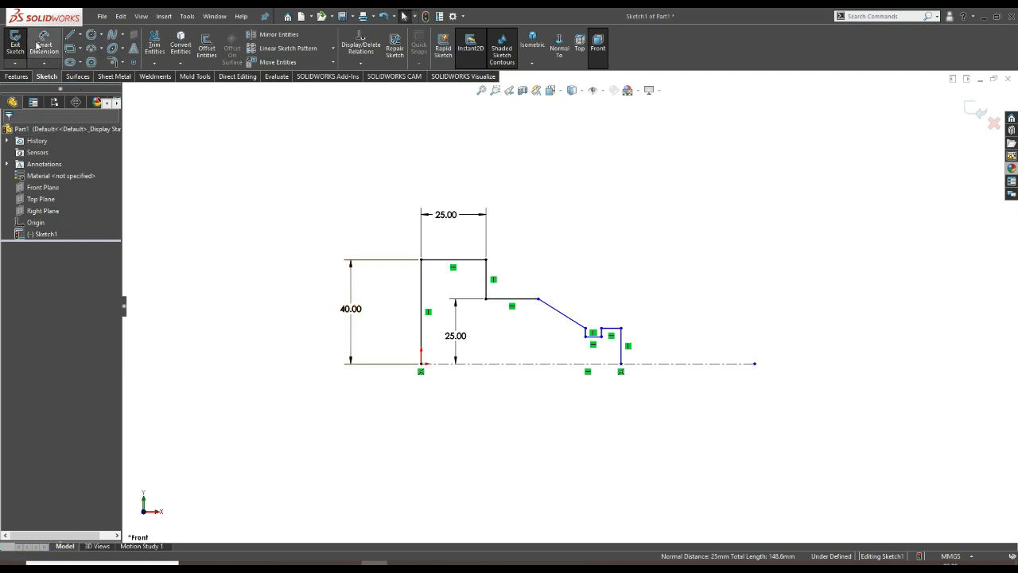
Dimension the length of the middle horizontal line to 20 mm, placing the dimension above it.
{"action": "scroll", "coordinate": [580, 307], "scroll_direction": "down", "scroll_amount": 3}
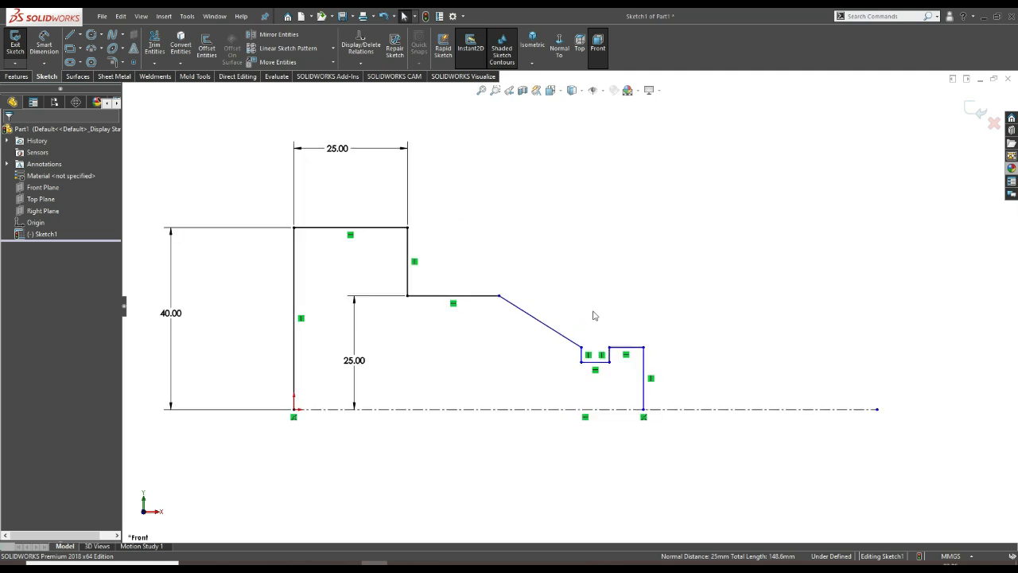
{"action": "scroll", "coordinate": [592, 314], "scroll_direction": "up", "scroll_amount": 3}
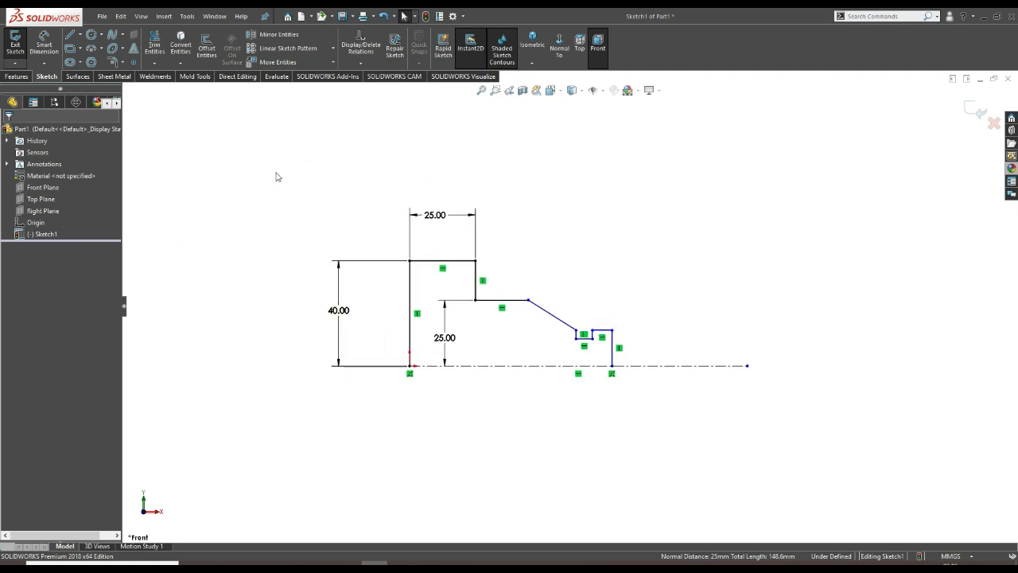
{"action": "scroll", "coordinate": [596, 353], "scroll_direction": "down", "scroll_amount": 2}
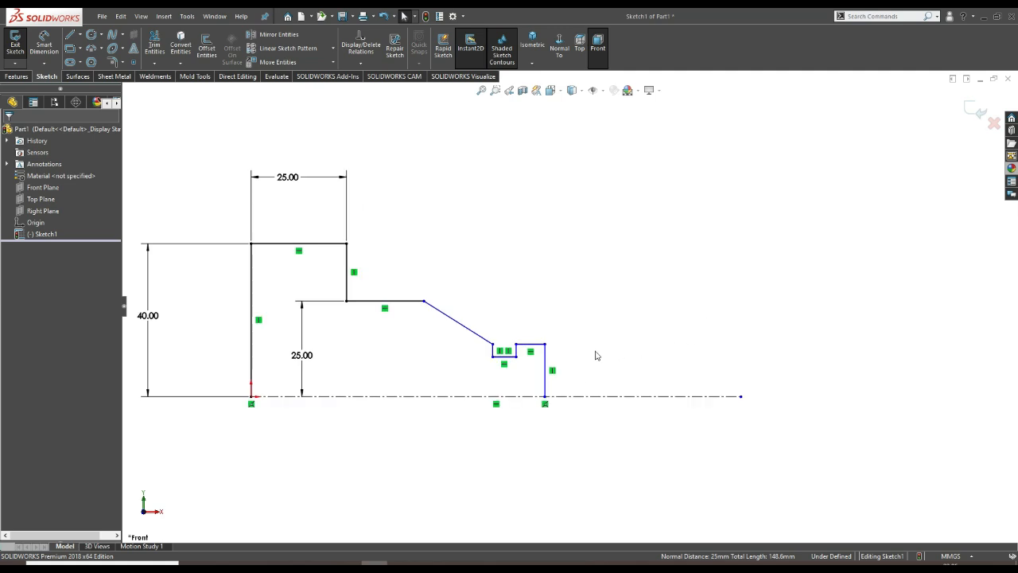
{"action": "scroll", "coordinate": [584, 352], "scroll_direction": "up", "scroll_amount": 2}
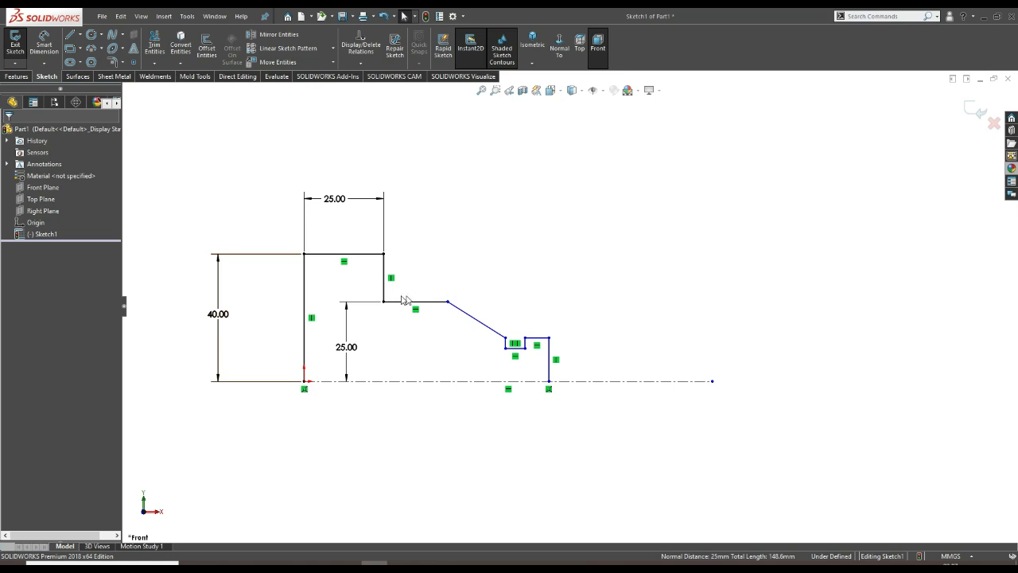
{"action": "left_click", "coordinate": [44, 46]}
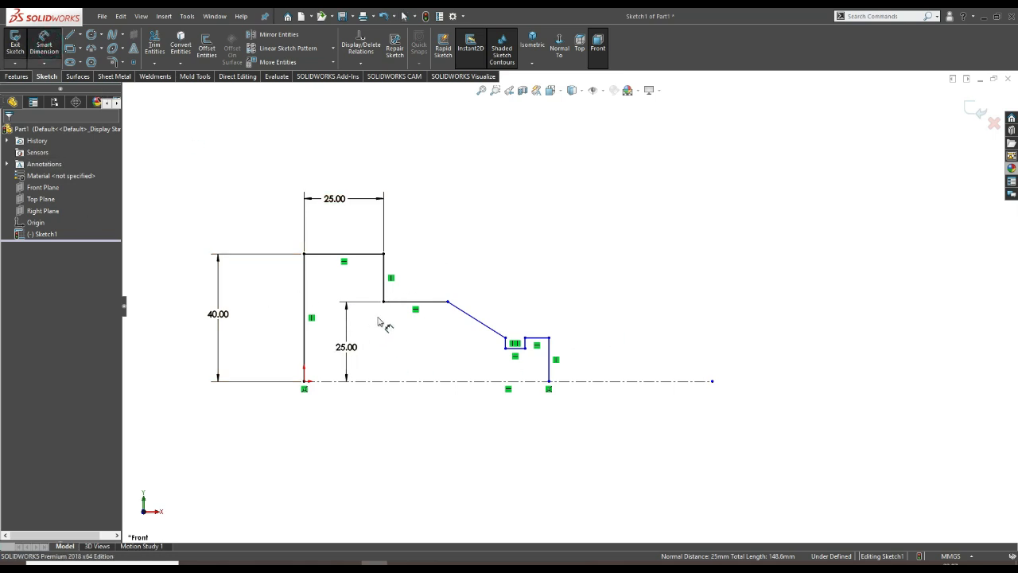
{"action": "left_click", "coordinate": [414, 302]}
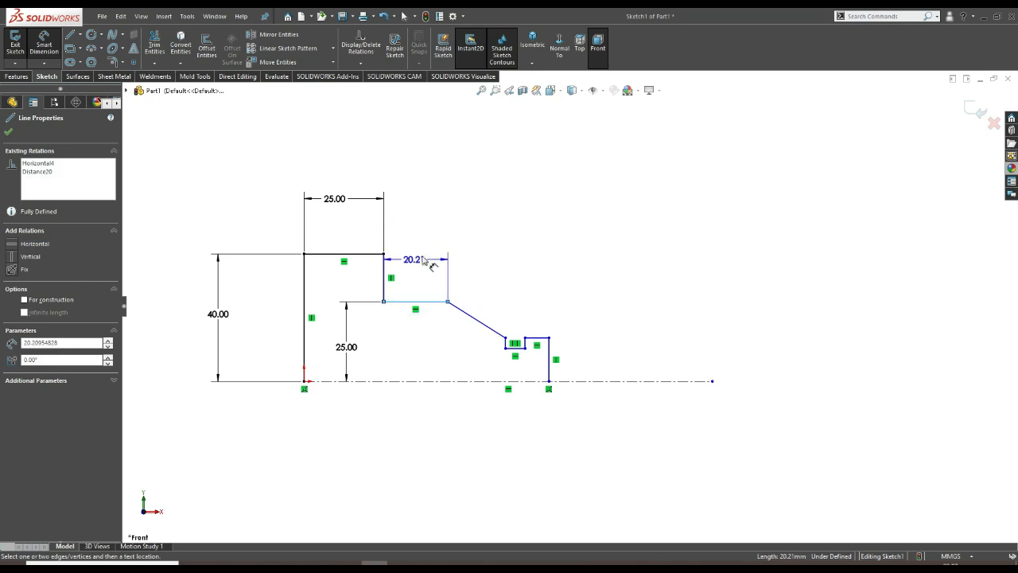
{"action": "left_click", "coordinate": [417, 261]}
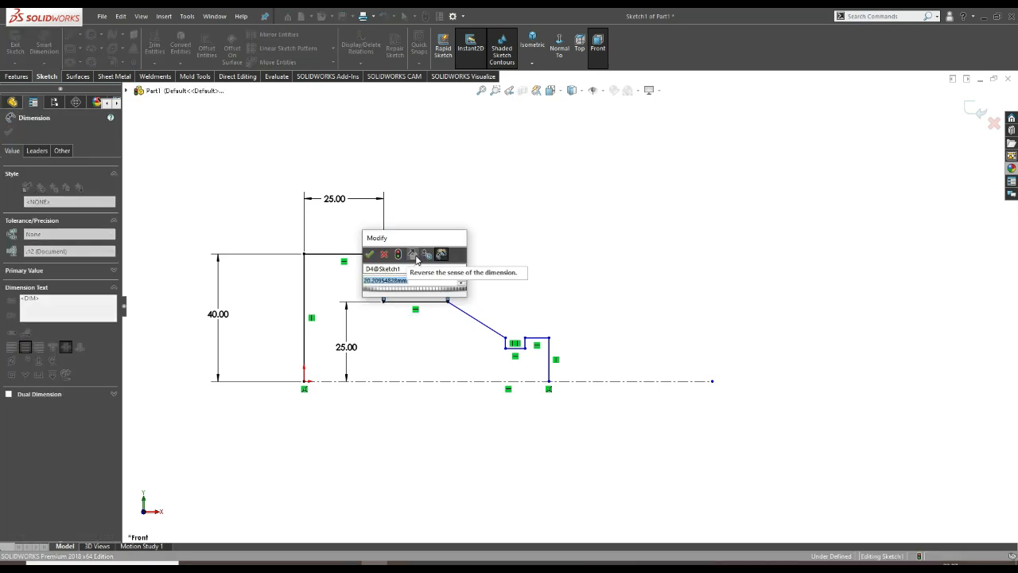
{"action": "type", "text": "20"}
{"action": "key", "text": "Return"}
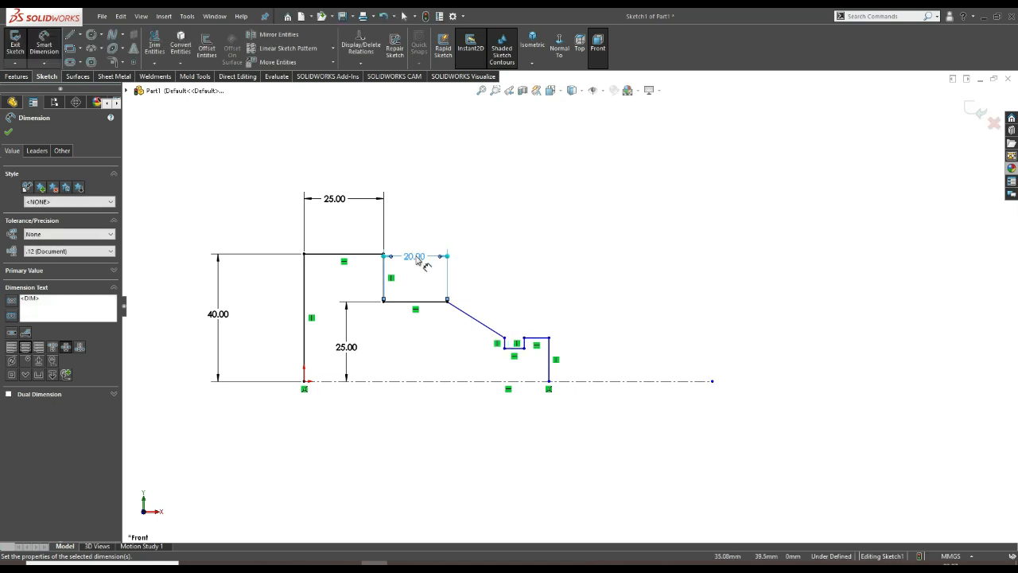
Move the 25 mm height dimension outside the profile, between the origin line and the 40 mm dimension.
{"action": "scroll", "coordinate": [482, 365], "scroll_direction": "down", "scroll_amount": 2}
{"action": "scroll", "coordinate": [487, 349], "scroll_direction": "up", "scroll_amount": 2}
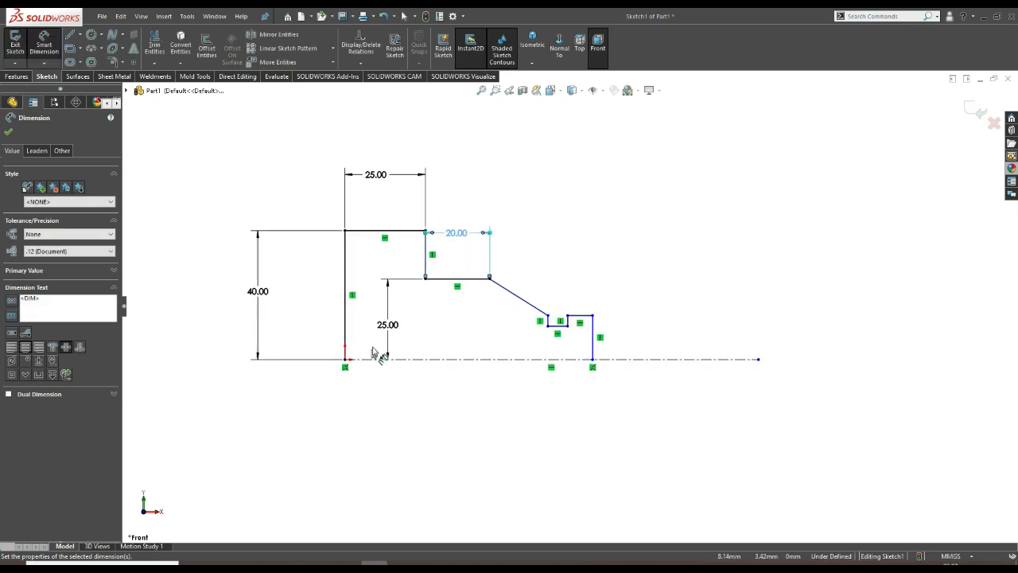
{"action": "left_click_drag", "start_coordinate": [388, 327], "coordinate": [299, 324]}
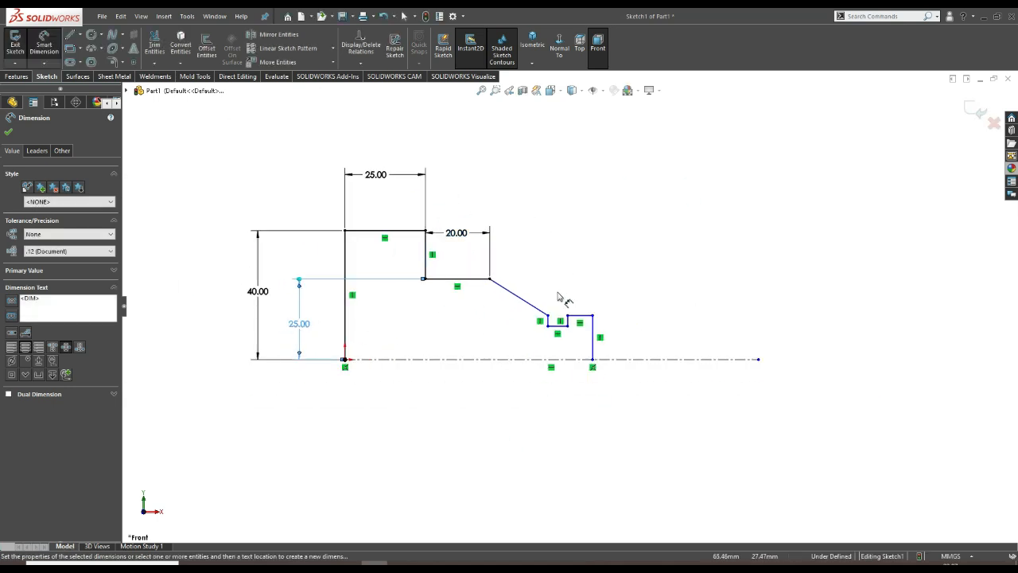
{"action": "left_click", "coordinate": [546, 235]}
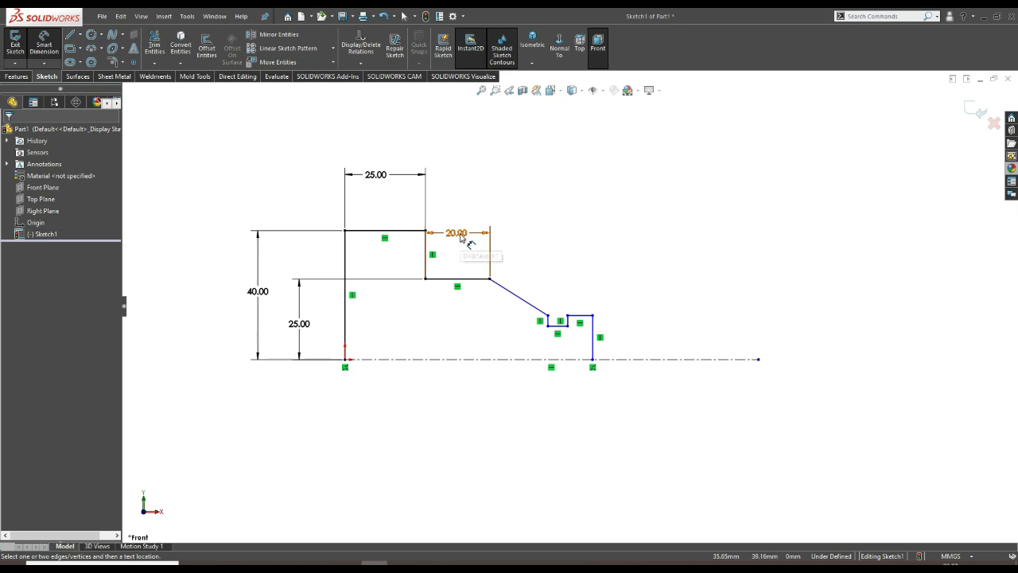
Dimension the horizontal span of the sloped line to 15 mm, placing the dimension below the centerline.
{"action": "mouse_move", "coordinate": [552, 291]}
{"action": "middle_mouse_down"}
{"action": "mouse_move", "coordinate": [568, 295]}
{"action": "mouse_move", "coordinate": [552, 321]}
{"action": "mouse_move", "coordinate": [518, 230]}
{"action": "middle_mouse_up"}
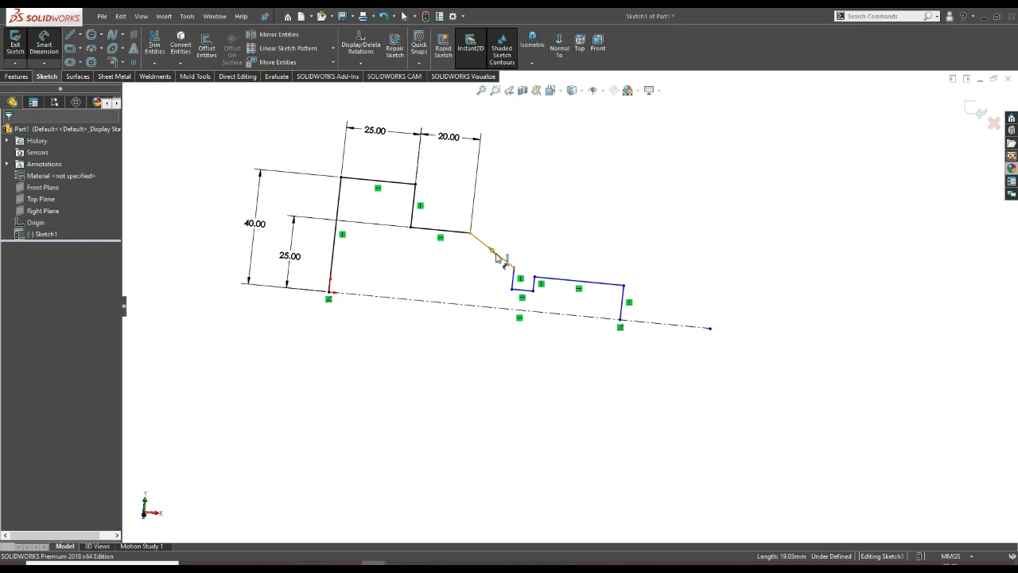
{"action": "left_click", "coordinate": [502, 260]}
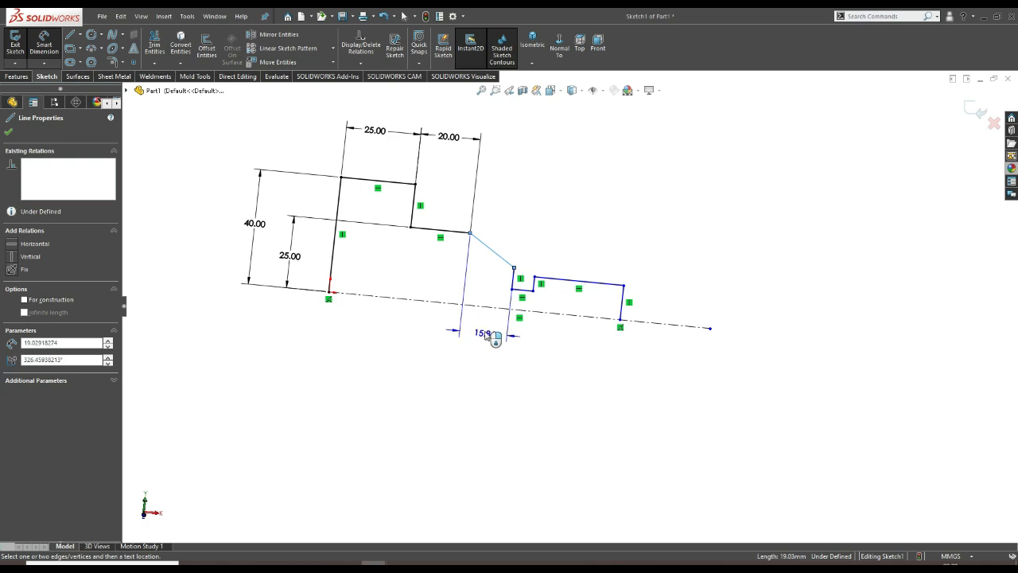
{"action": "left_click", "coordinate": [485, 334]}
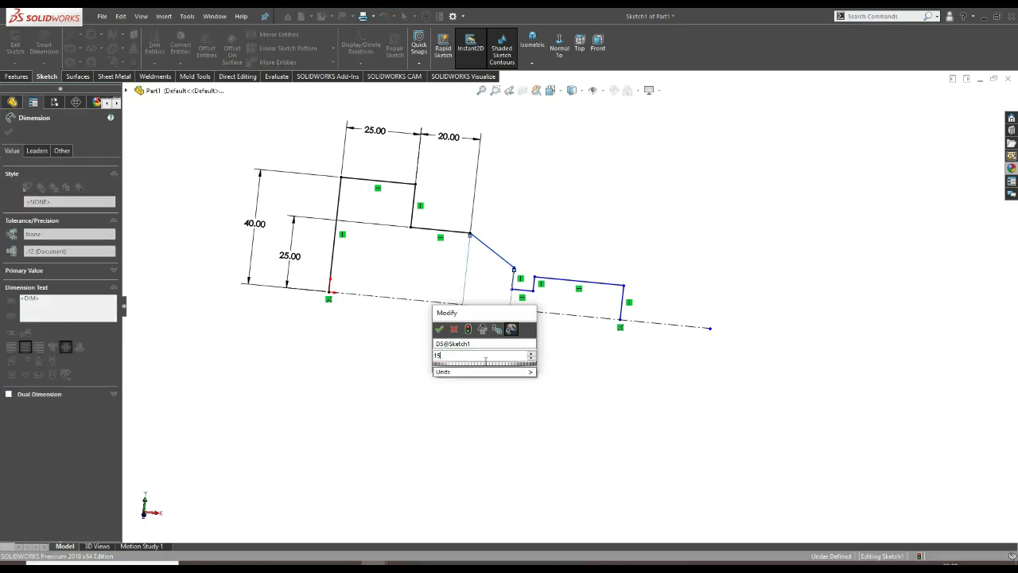
{"action": "key", "text": "Return"}
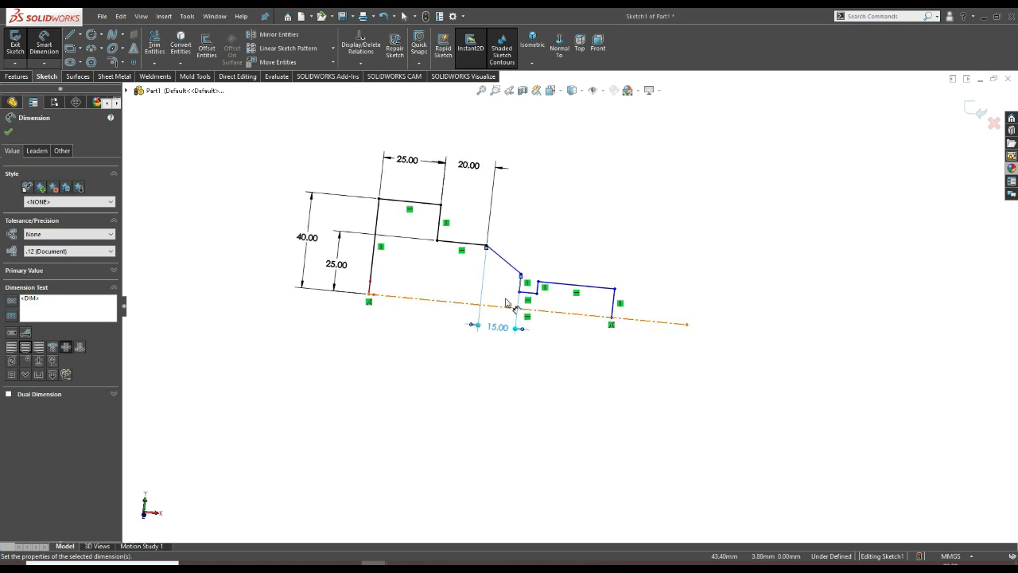
Dimension the vertical line at the profile's far end to 12 mm.
{"action": "scroll", "coordinate": [549, 320], "scroll_direction": "down", "scroll_amount": 2}
{"action": "scroll", "coordinate": [600, 295], "scroll_direction": "up", "scroll_amount": 1}
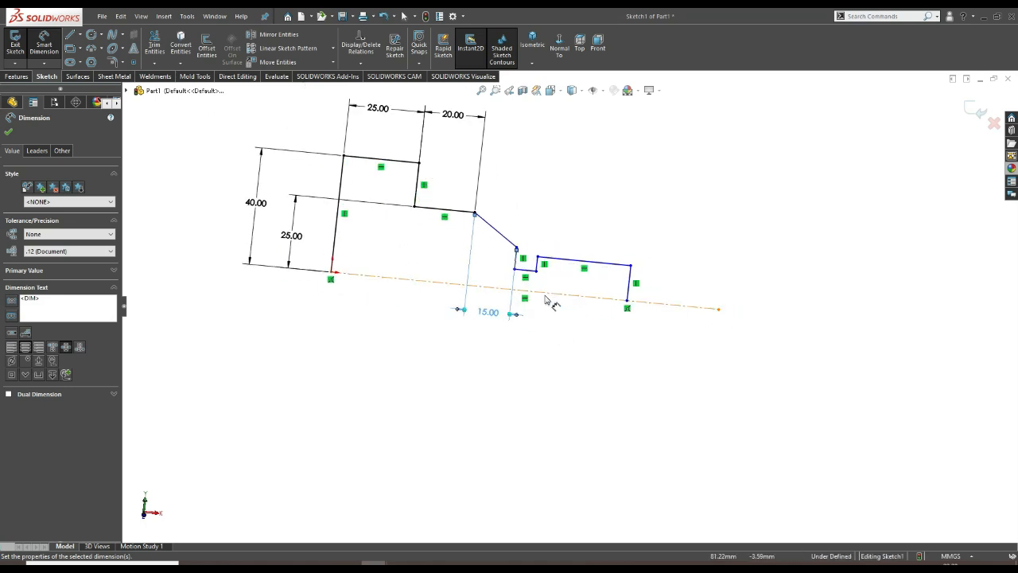
{"action": "left_click", "coordinate": [632, 280]}
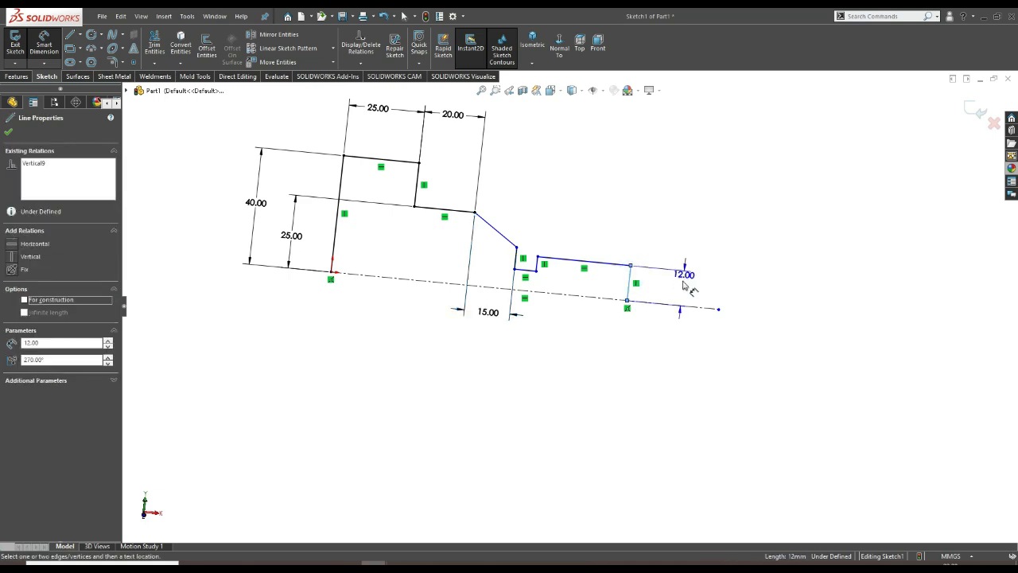
{"action": "left_click", "coordinate": [685, 293]}
{"action": "double_click", "coordinate": [681, 288]}
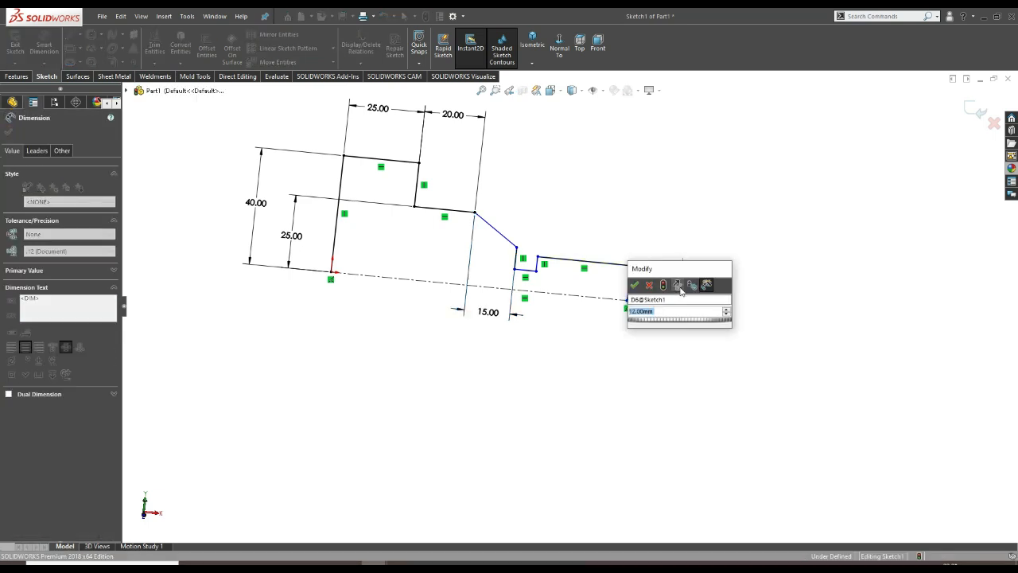
{"action": "key", "text": "Return"}
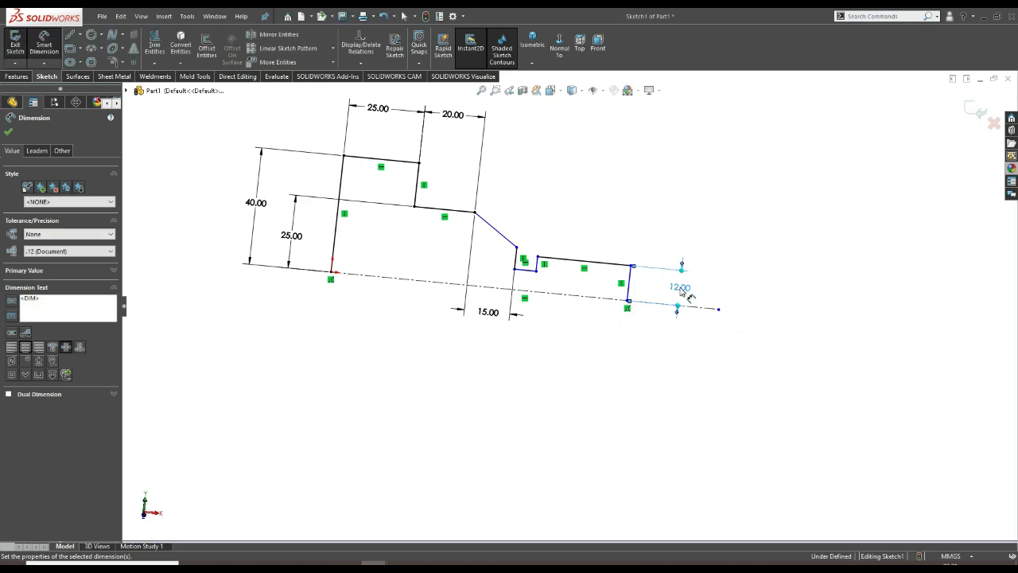
Dimension the notch's bottom line to 8 mm, placing the dimension below the centerline beside the 15 mm dimension.
{"action": "scroll", "coordinate": [592, 266], "scroll_direction": "down", "scroll_amount": 2}
{"action": "scroll", "coordinate": [593, 266], "scroll_direction": "up", "scroll_amount": 2}
{"action": "scroll", "coordinate": [566, 286], "scroll_direction": "down", "scroll_amount": 2}
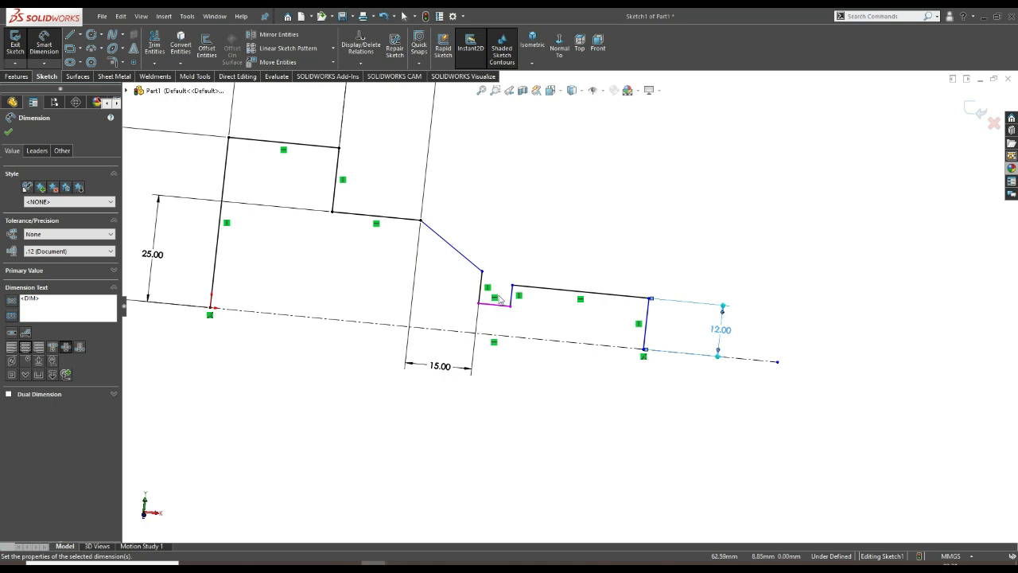
{"action": "left_click", "coordinate": [494, 305]}
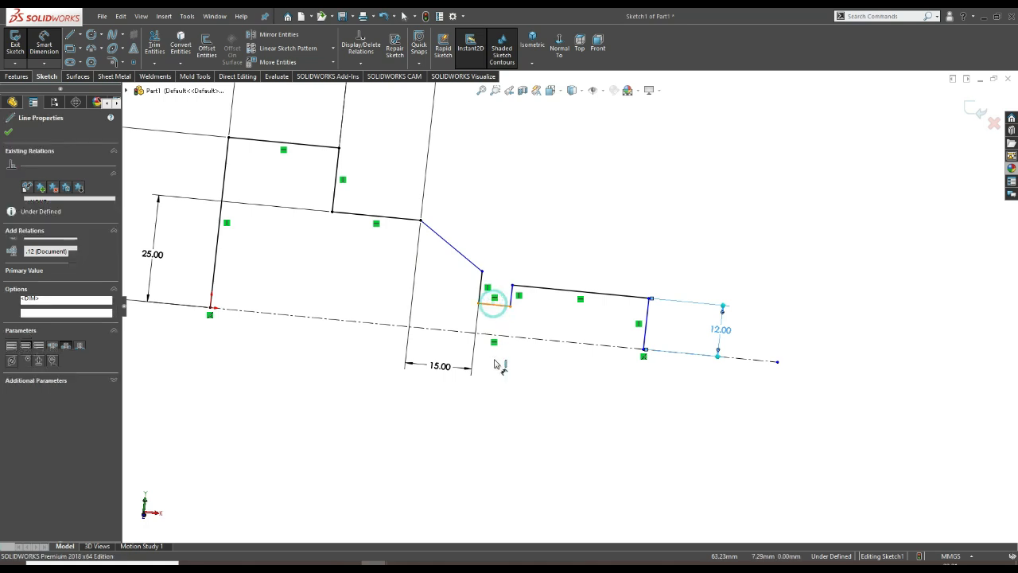
{"action": "left_click", "coordinate": [496, 362]}
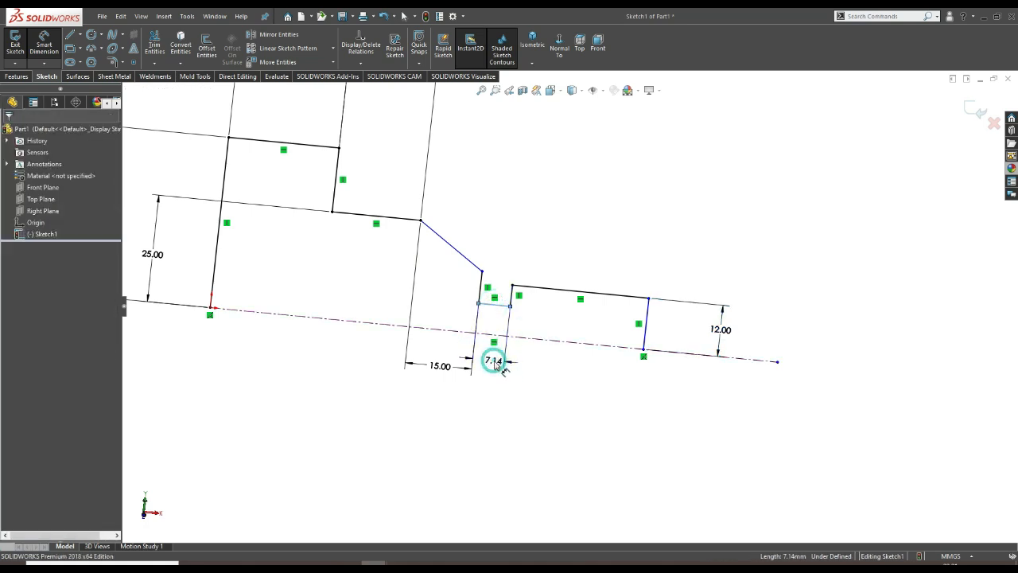
{"action": "type", "text": "8"}
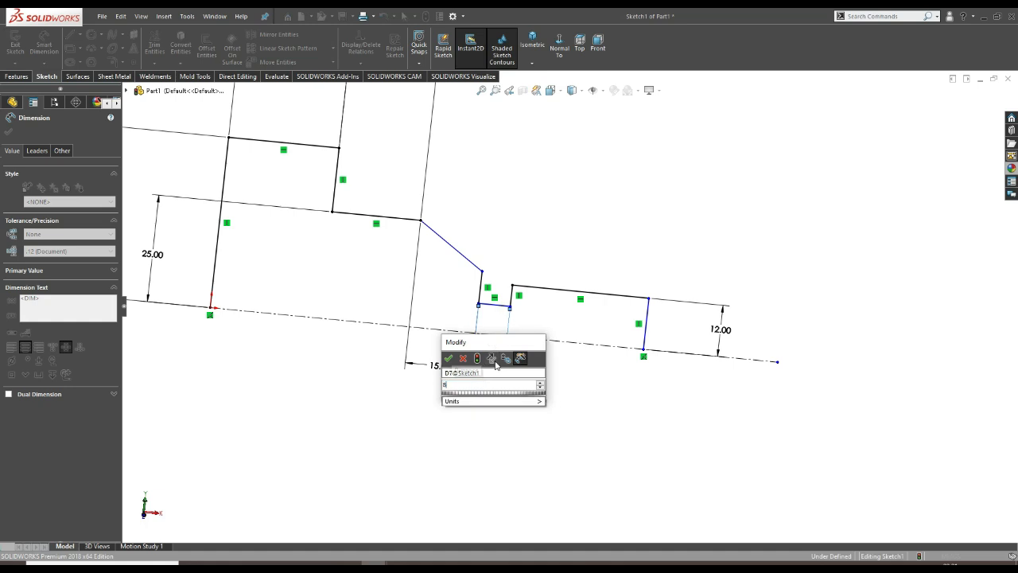
{"action": "key", "text": "Return"}
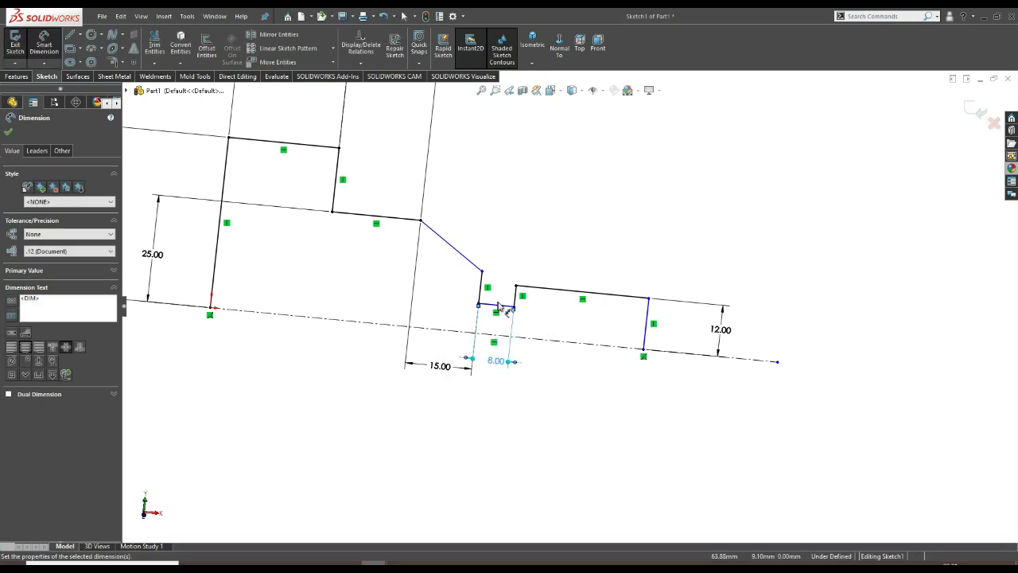
Dimension the notch's far vertical side to 5 mm and finish dimensioning.
{"action": "left_click", "coordinate": [514, 296]}
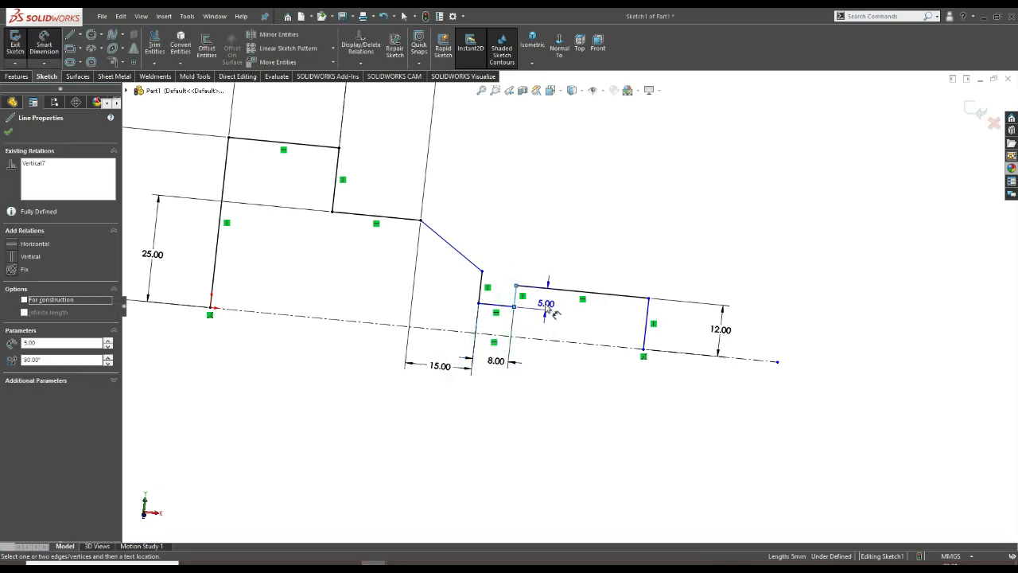
{"action": "left_click", "coordinate": [546, 314]}
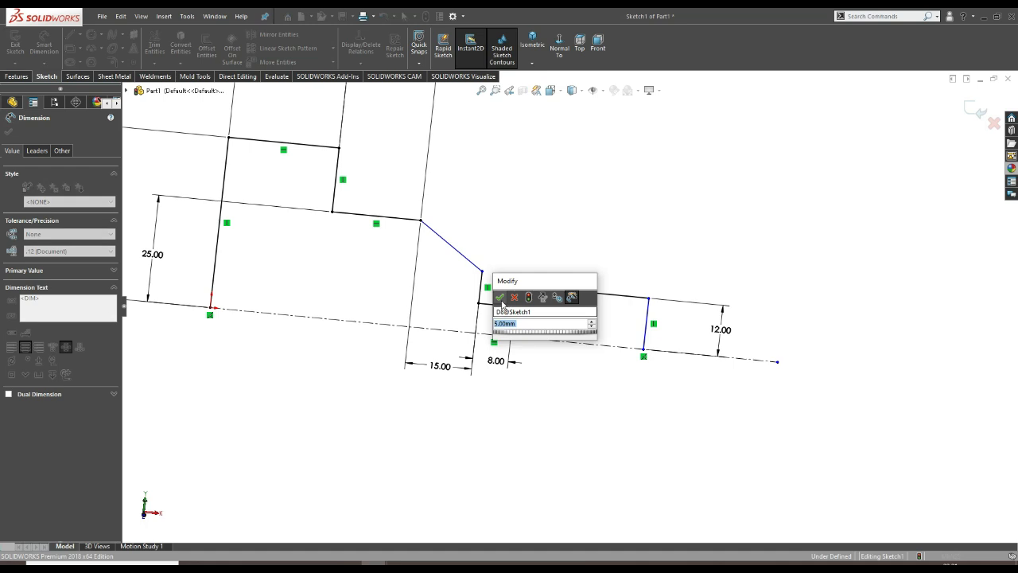
{"action": "left_click", "coordinate": [501, 300]}
{"action": "scroll", "coordinate": [572, 323], "scroll_direction": "up", "scroll_amount": 2}
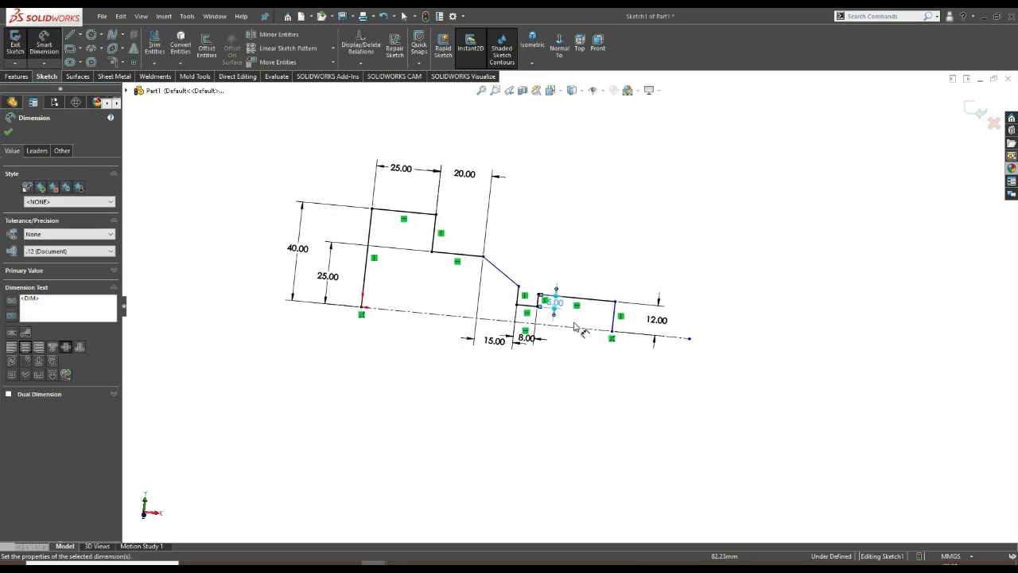
{"action": "scroll", "coordinate": [577, 326], "scroll_direction": "down", "scroll_amount": 2}
{"action": "scroll", "coordinate": [501, 288], "scroll_direction": "down", "scroll_amount": 2}
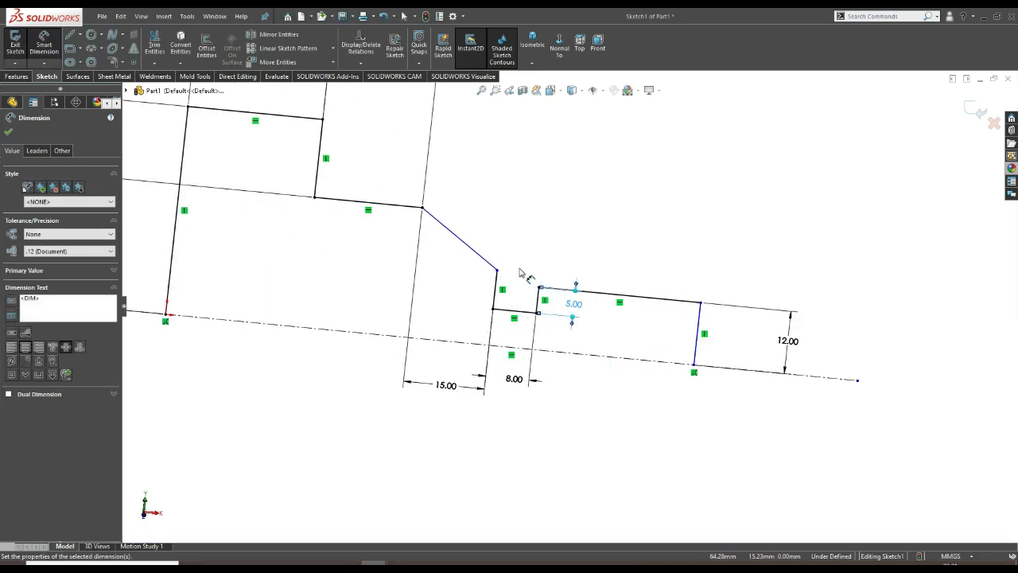
{"action": "left_click", "coordinate": [10, 132]}
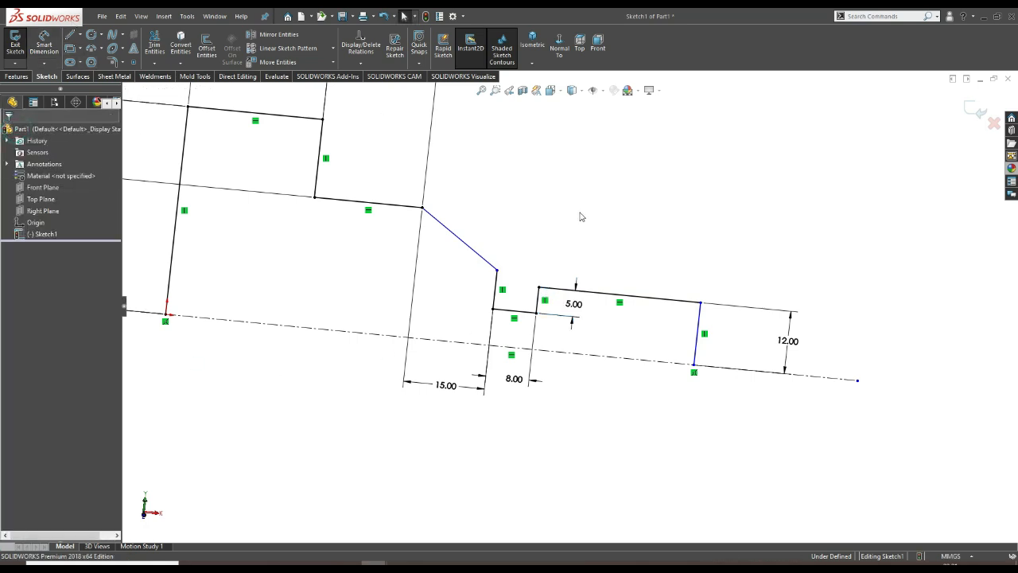
Add a Horizontal relation between the sloped line's lower endpoint and the notch's opposite upper corner.
{"action": "scroll", "coordinate": [521, 270], "scroll_direction": "up", "scroll_amount": 2}
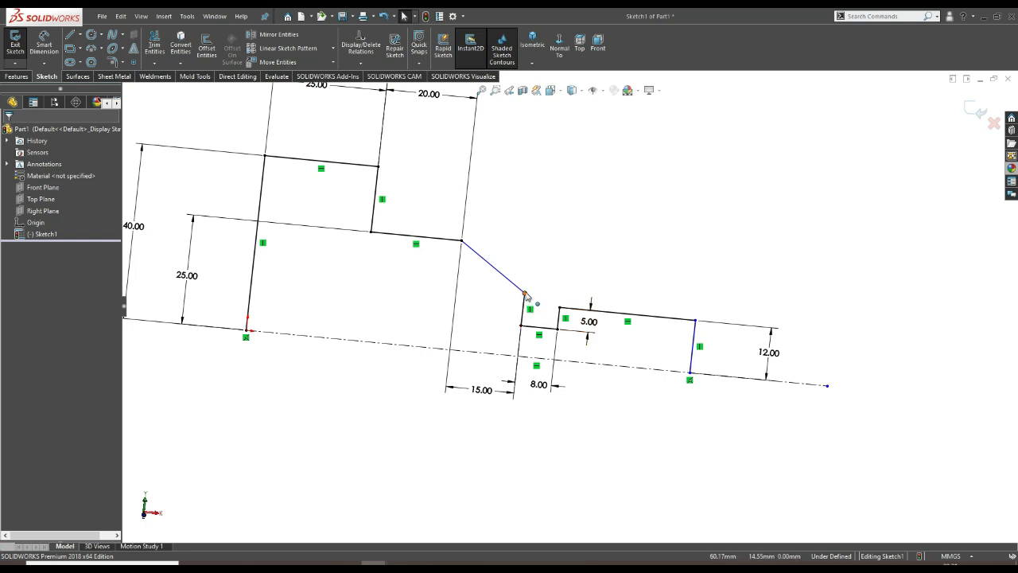
{"action": "left_click", "coordinate": [525, 294]}
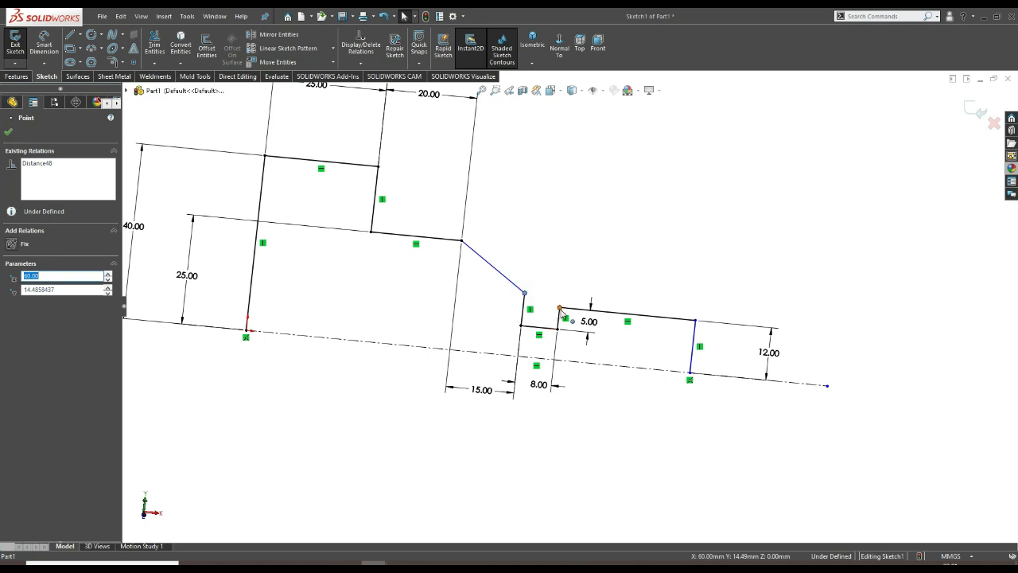
{"action": "left_click", "coordinate": [560, 308], "text": "ctrl"}
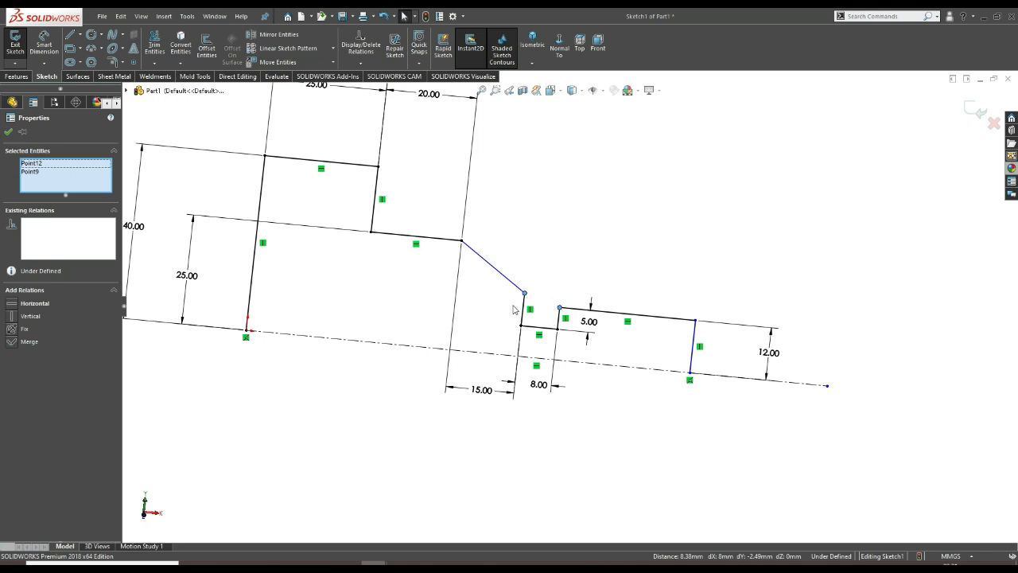
{"action": "left_click", "coordinate": [42, 306]}
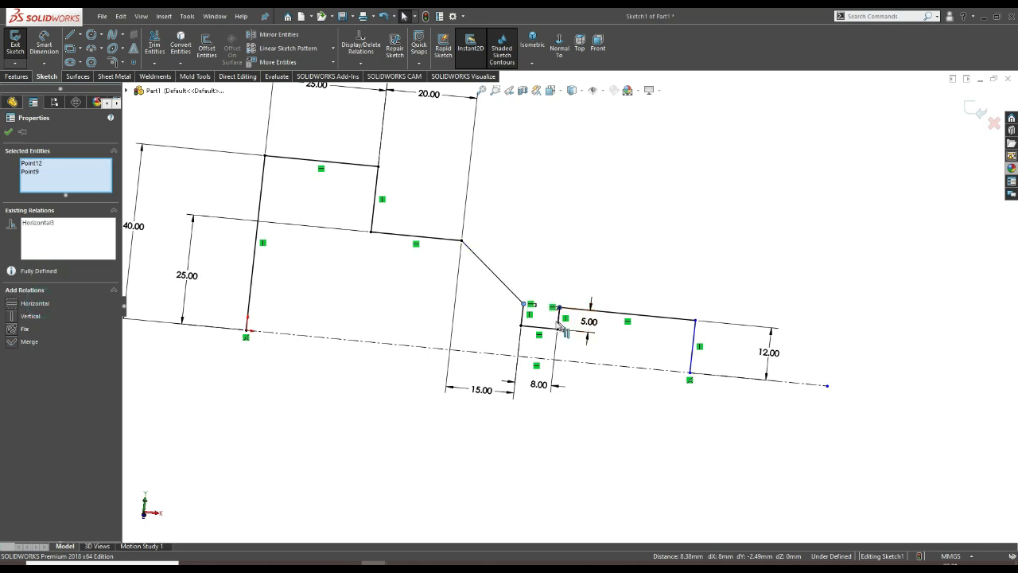
{"action": "scroll", "coordinate": [556, 310], "scroll_direction": "down", "scroll_amount": 2}
{"action": "scroll", "coordinate": [555, 311], "scroll_direction": "up", "scroll_amount": 2}
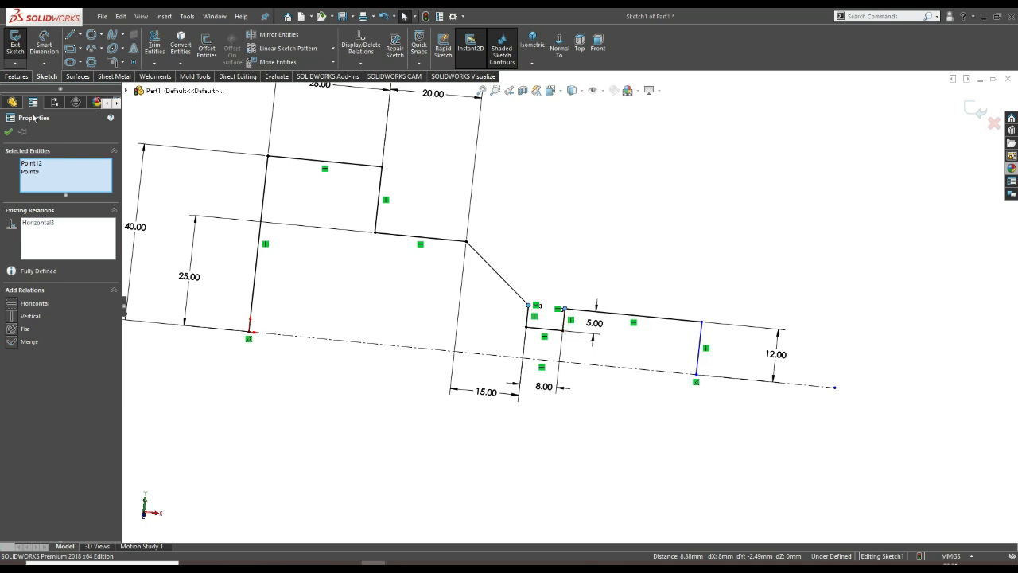
{"action": "left_click", "coordinate": [10, 134]}
{"action": "scroll", "coordinate": [567, 317], "scroll_direction": "up", "scroll_amount": 1}
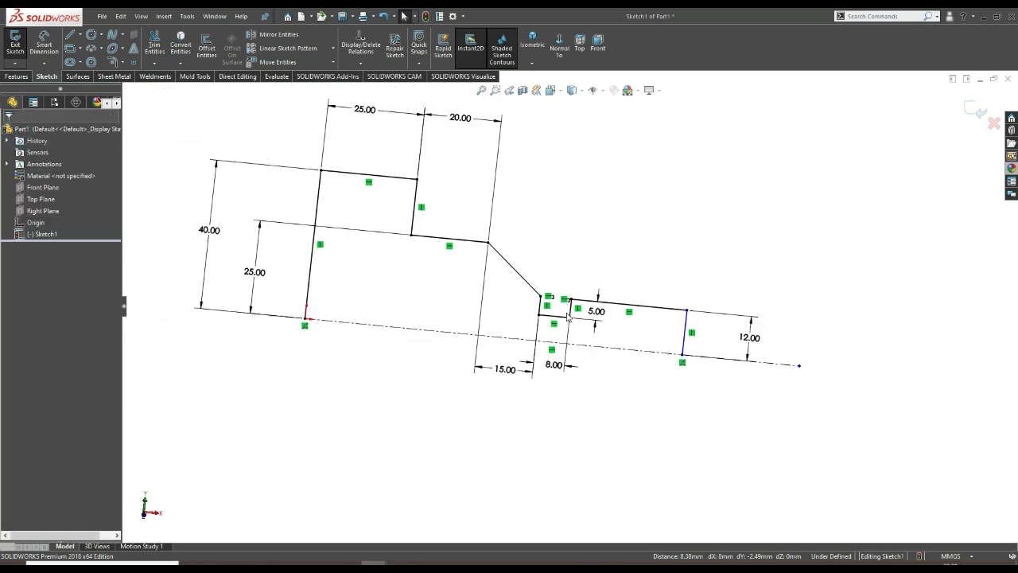
{"action": "scroll", "coordinate": [664, 318], "scroll_direction": "up", "scroll_amount": 1}
{"action": "middle_click_drag", "start_coordinate": [624, 387], "coordinate": [633, 386]}
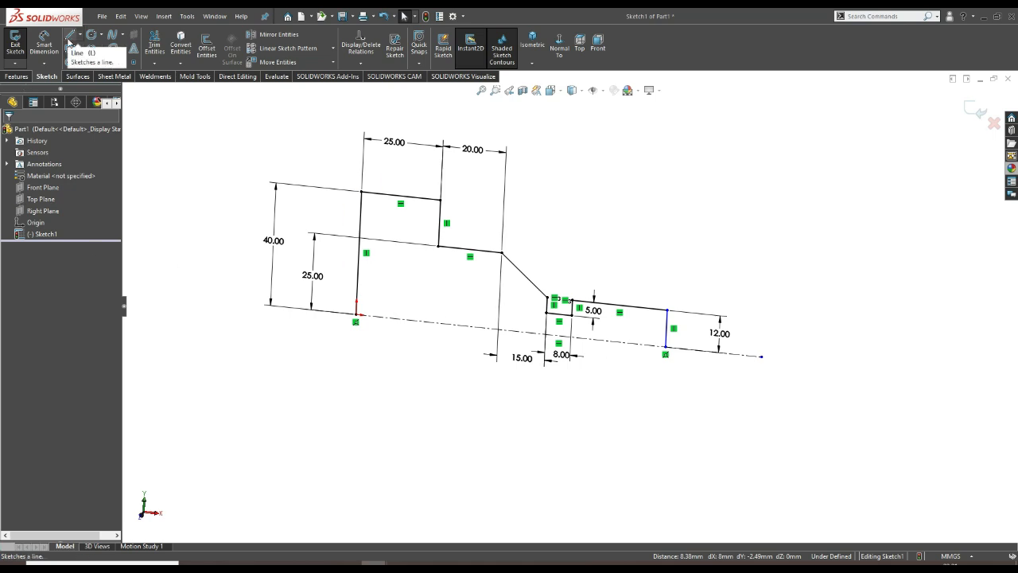
Close the profile with a line along the centerline from the base of the 12 mm vertical line to the origin.
{"action": "left_click", "coordinate": [69, 41]}
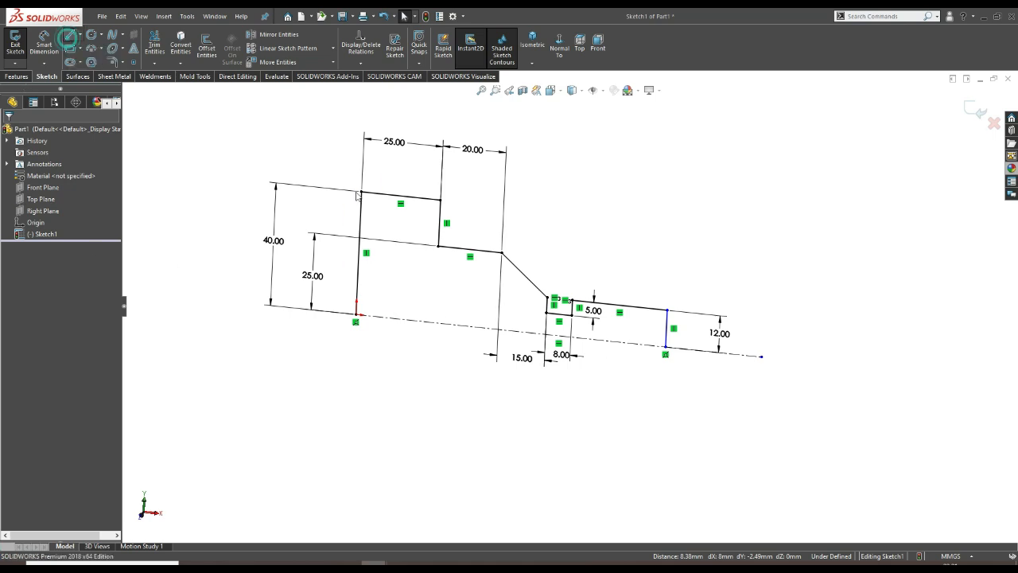
{"action": "left_click", "coordinate": [666, 348]}
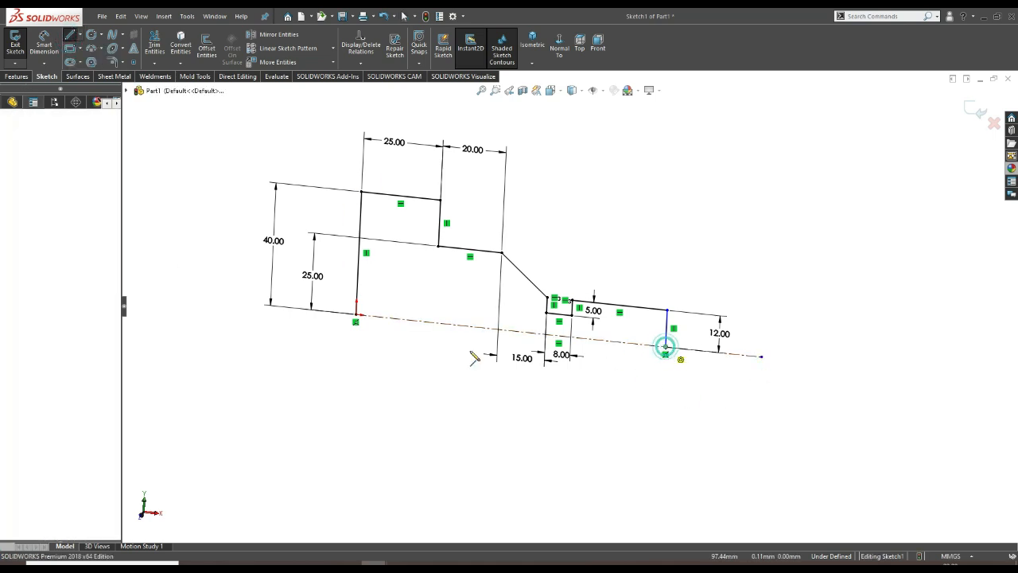
{"action": "left_click", "coordinate": [356, 315]}
{"action": "right_click", "coordinate": [422, 378]}
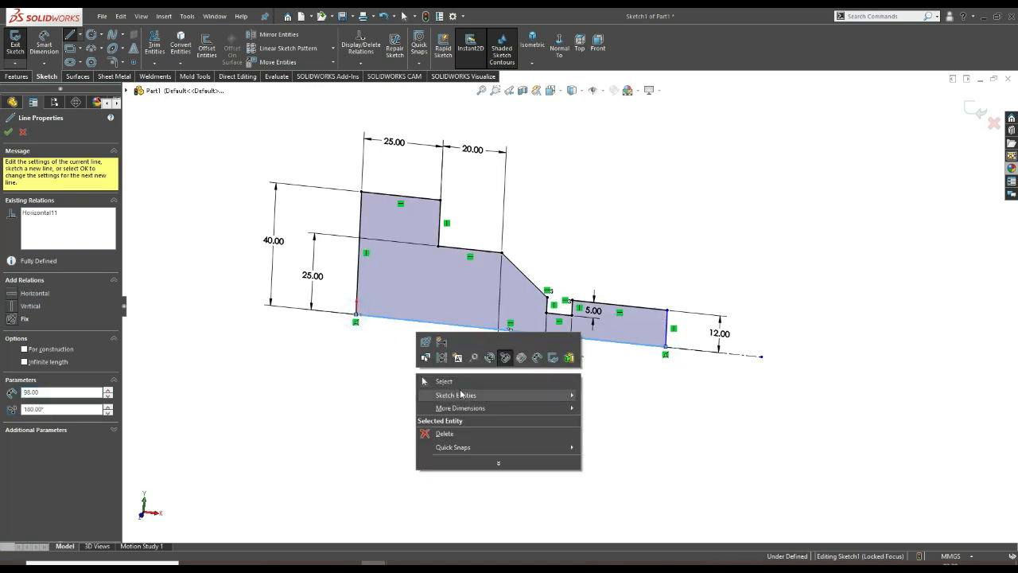
{"action": "left_click", "coordinate": [456, 385]}
{"action": "scroll", "coordinate": [644, 345], "scroll_direction": "up", "scroll_amount": 2}
{"action": "scroll", "coordinate": [649, 346], "scroll_direction": "down", "scroll_amount": 2}
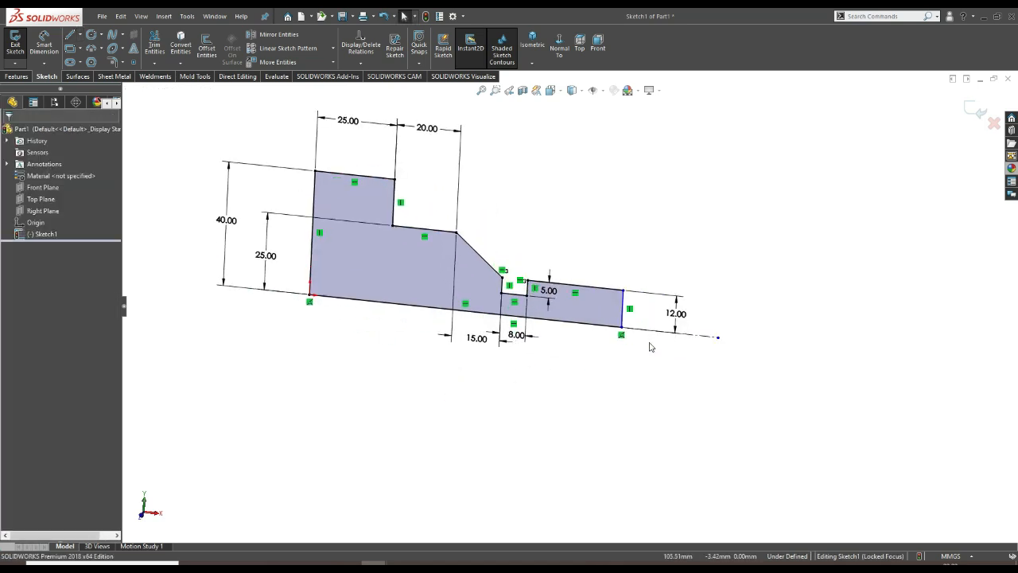
Dimension the closing line along the centerline to 90 mm, placing the dimension below the profile.
{"action": "left_click", "coordinate": [44, 47]}
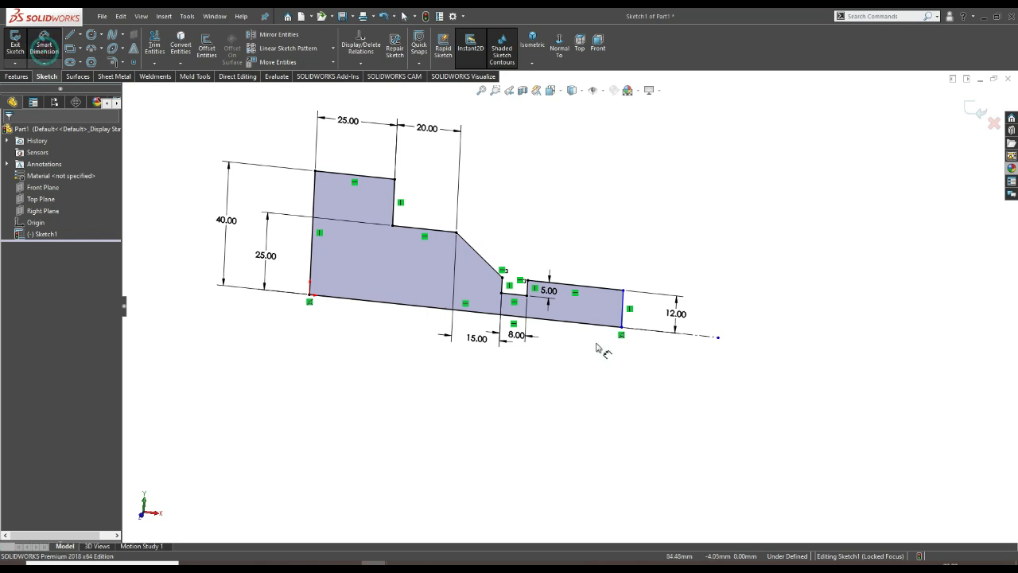
{"action": "left_click", "coordinate": [422, 306]}
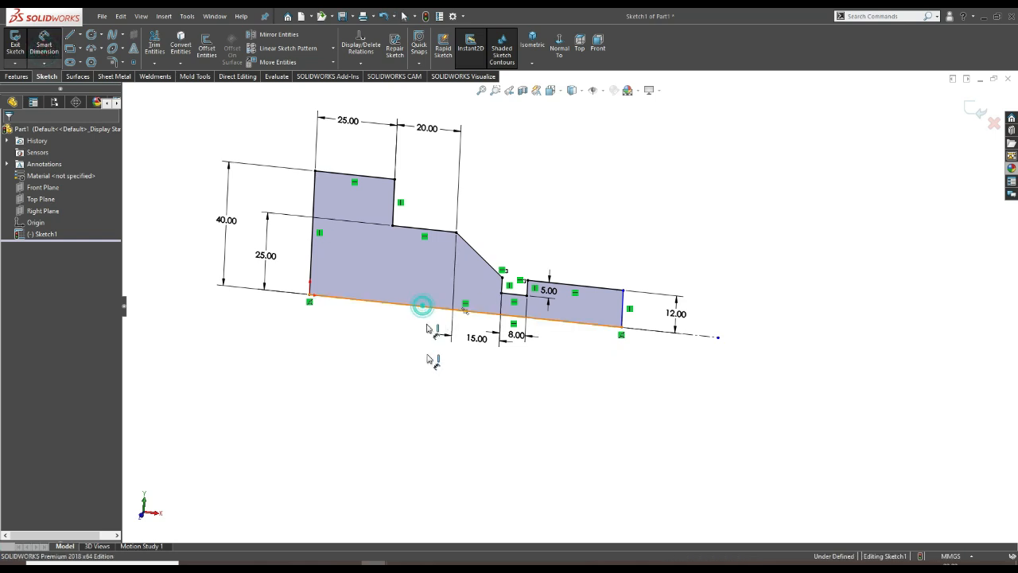
{"action": "left_click", "coordinate": [430, 382]}
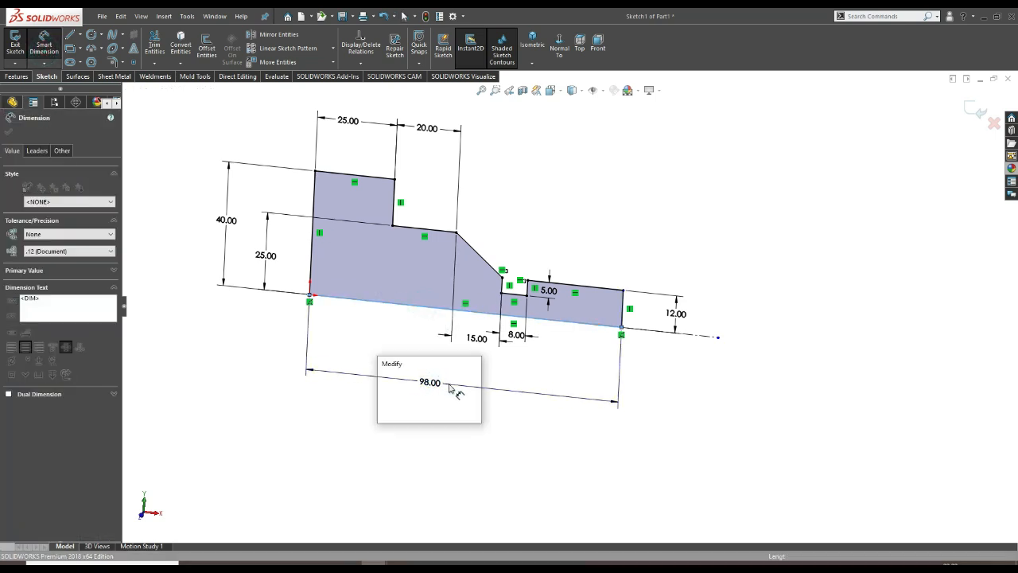
{"action": "type", "text": "90"}
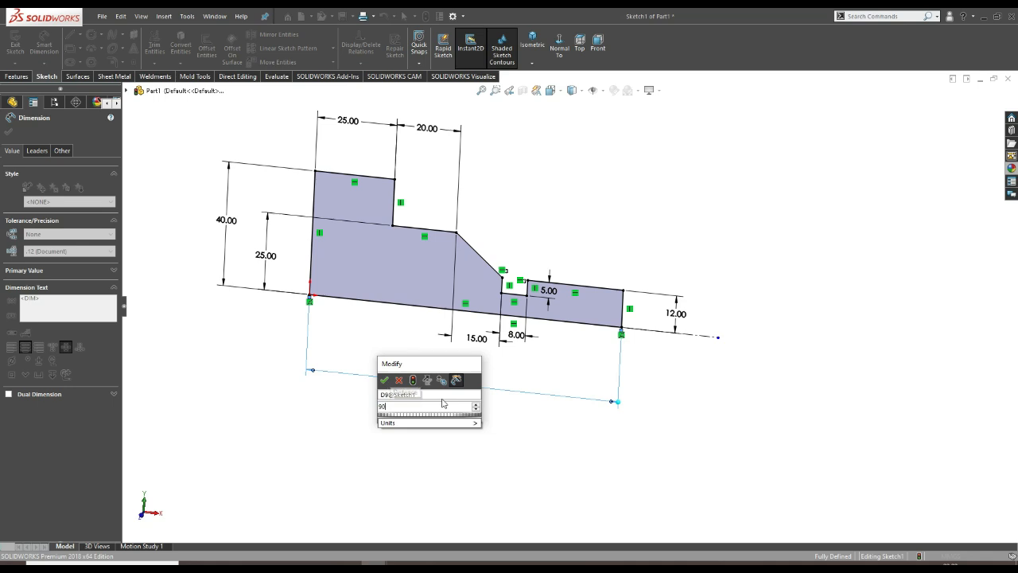
{"action": "key", "text": "Return"}
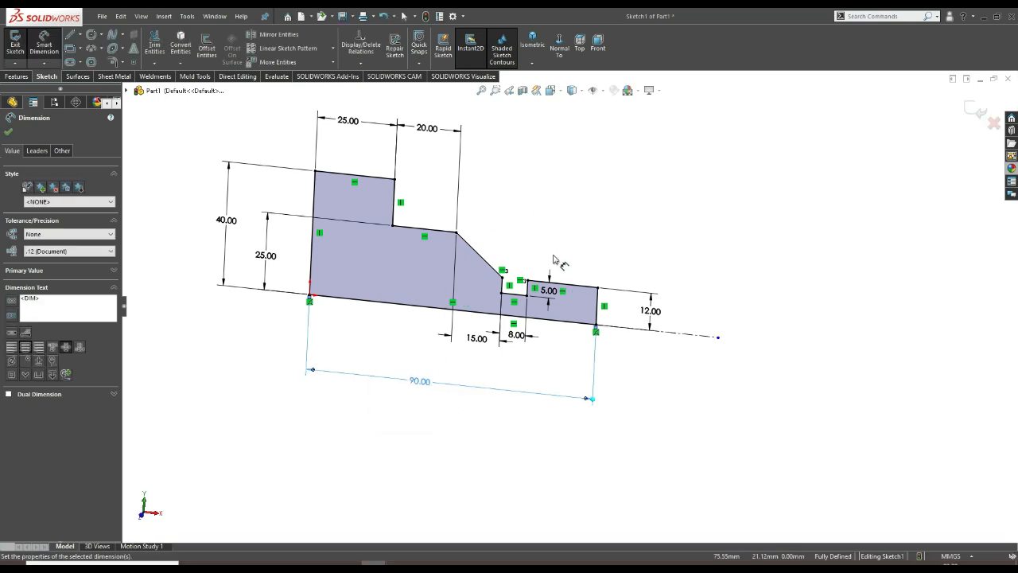
{"action": "left_click", "coordinate": [552, 256]}
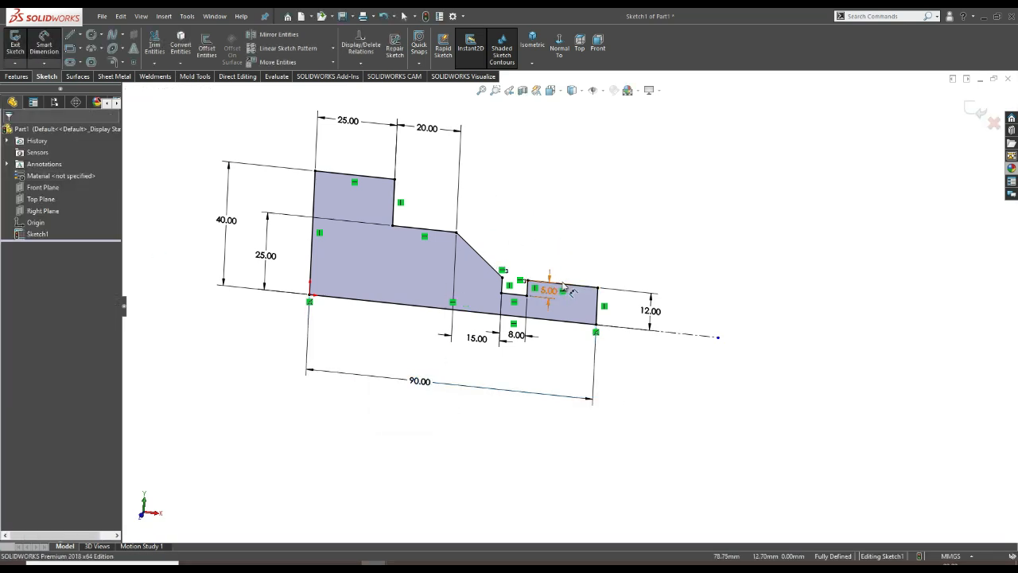
{"action": "left_click", "coordinate": [565, 285]}
{"action": "left_click", "coordinate": [561, 240]}
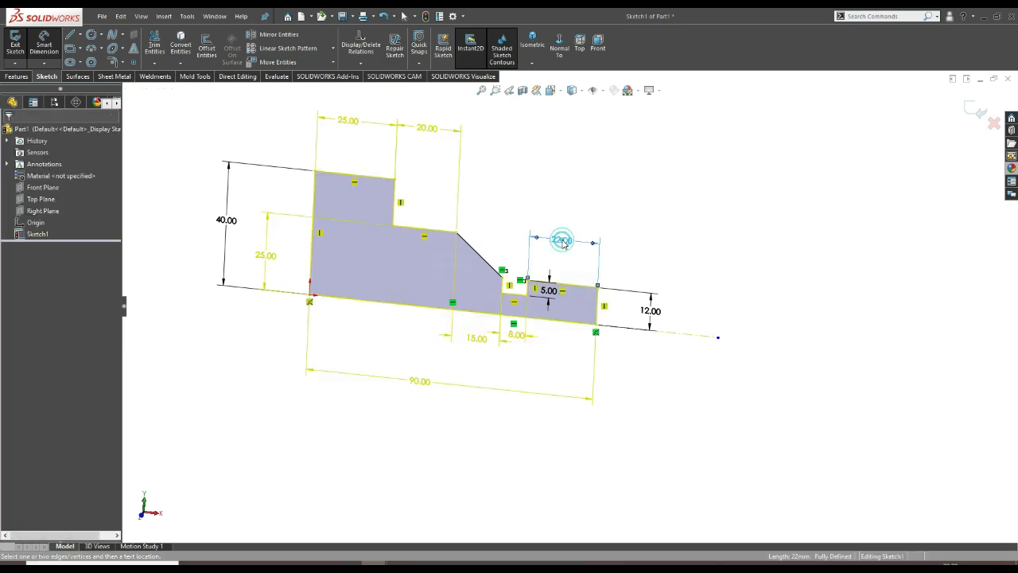
{"action": "left_click", "coordinate": [601, 259]}
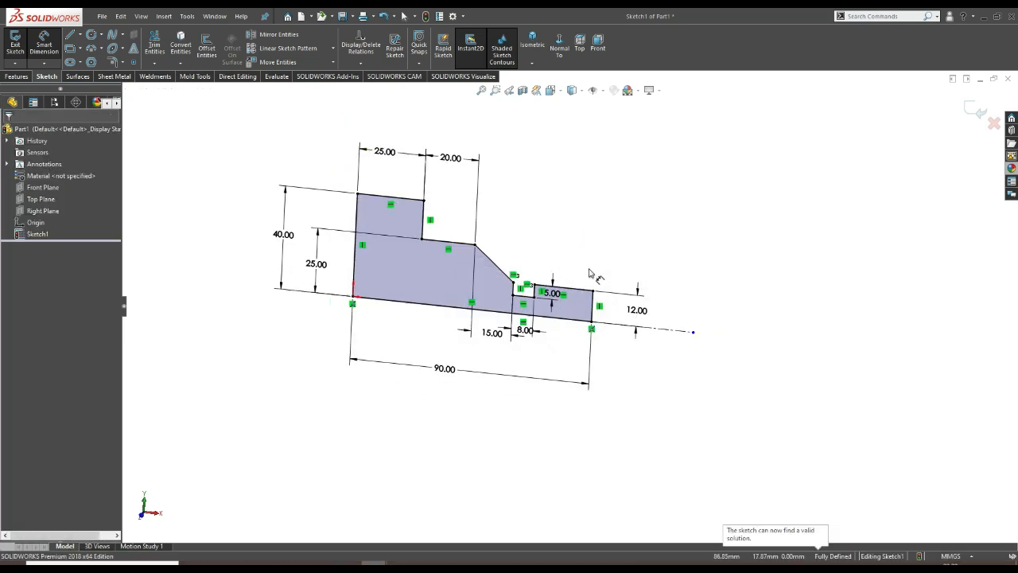
Exit the finished profile sketch and select Sketch1 for the next feature.
{"action": "scroll", "coordinate": [593, 314], "scroll_direction": "up", "scroll_amount": 2}
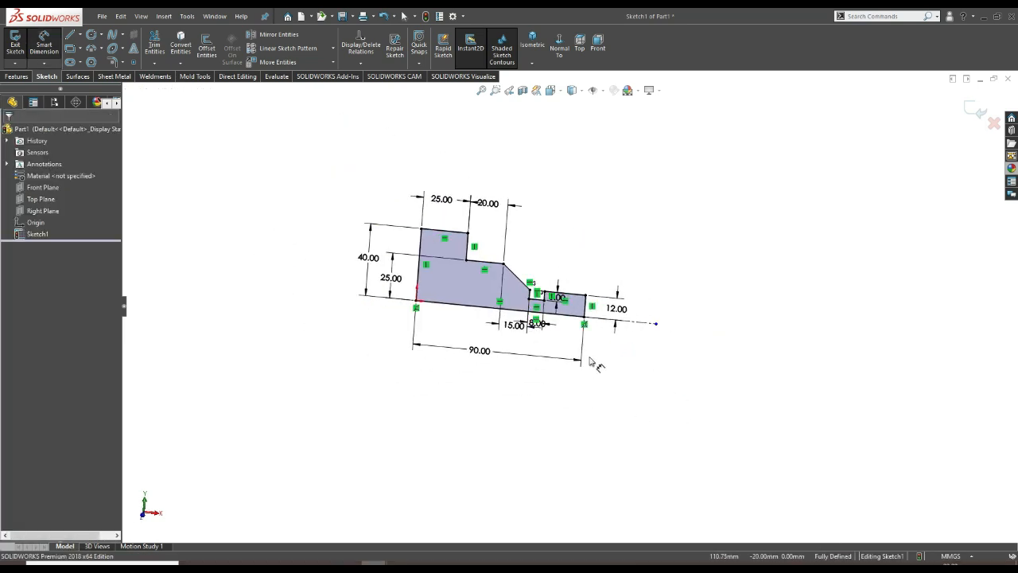
{"action": "scroll", "coordinate": [628, 374], "scroll_direction": "down", "scroll_amount": 2}
{"action": "scroll", "coordinate": [628, 376], "scroll_direction": "up", "scroll_amount": 2}
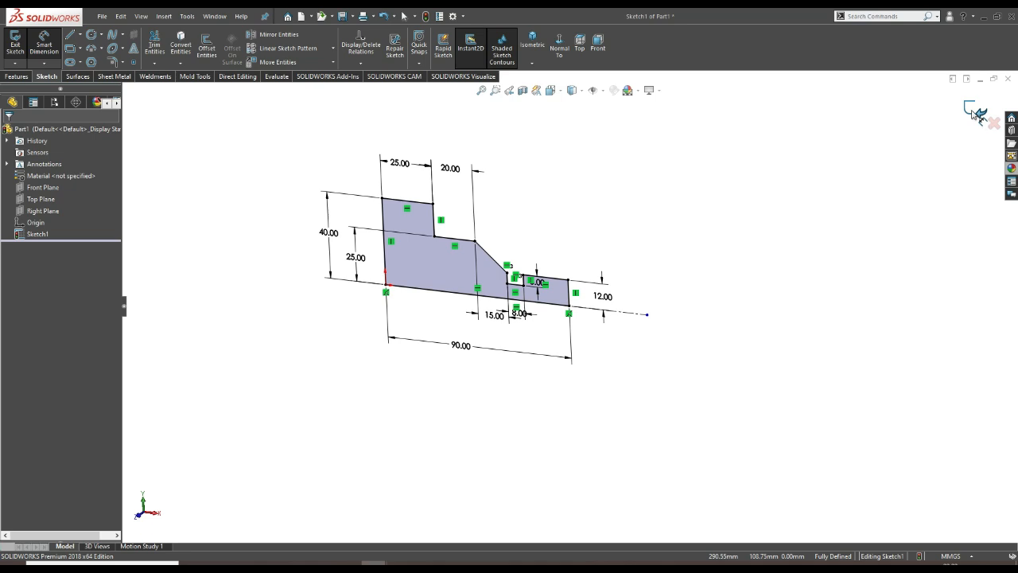
{"action": "left_click", "coordinate": [973, 113]}
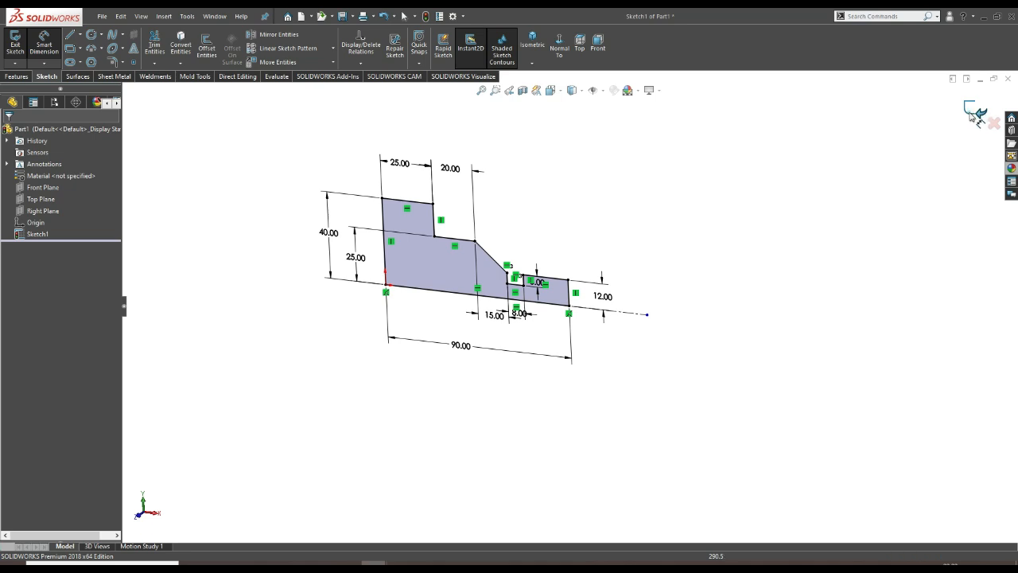
{"action": "scroll", "coordinate": [561, 282], "scroll_direction": "down", "scroll_amount": 3}
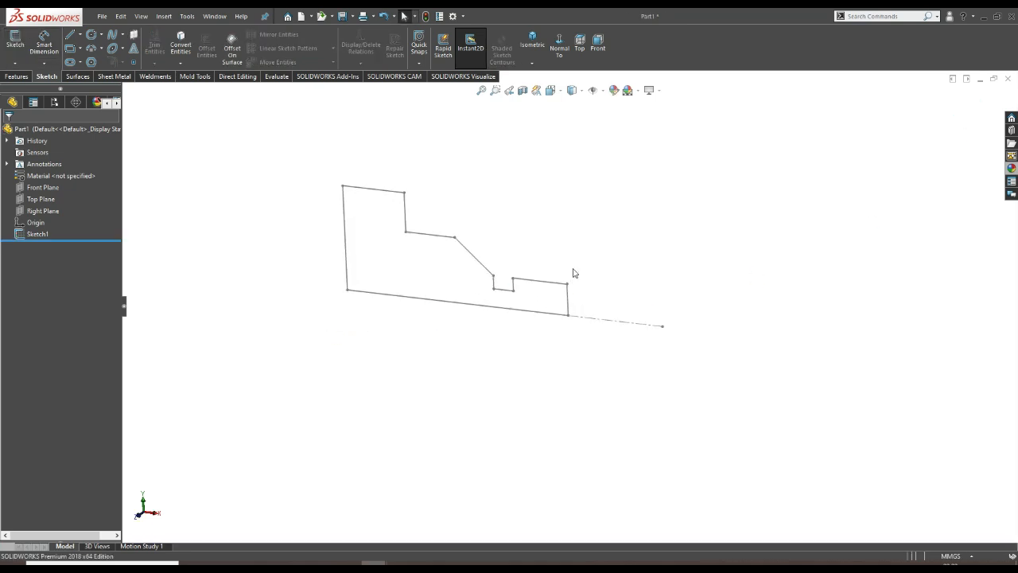
{"action": "left_click", "coordinate": [29, 235]}
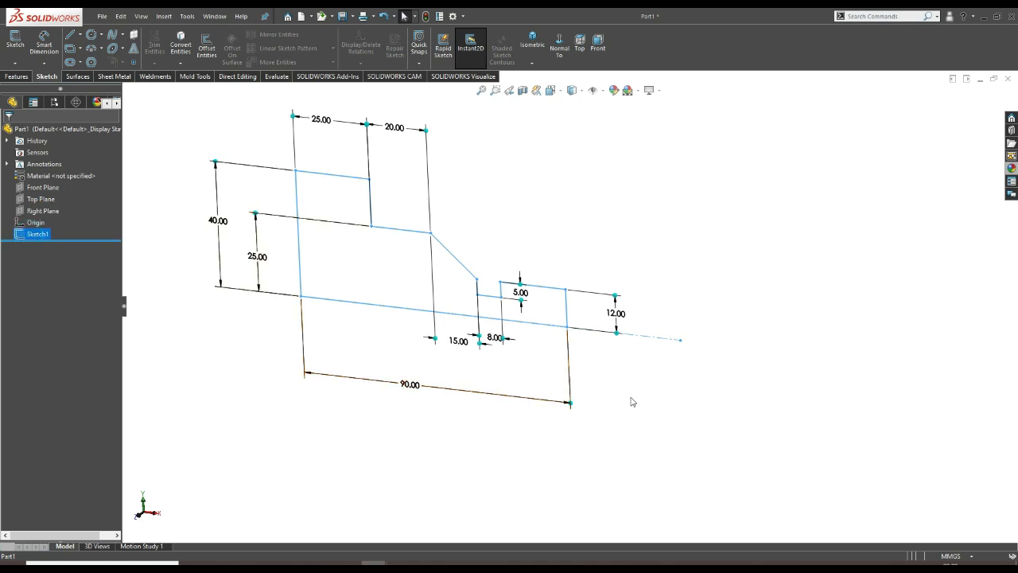
{"action": "scroll", "coordinate": [636, 398], "scroll_direction": "up", "scroll_amount": 2}
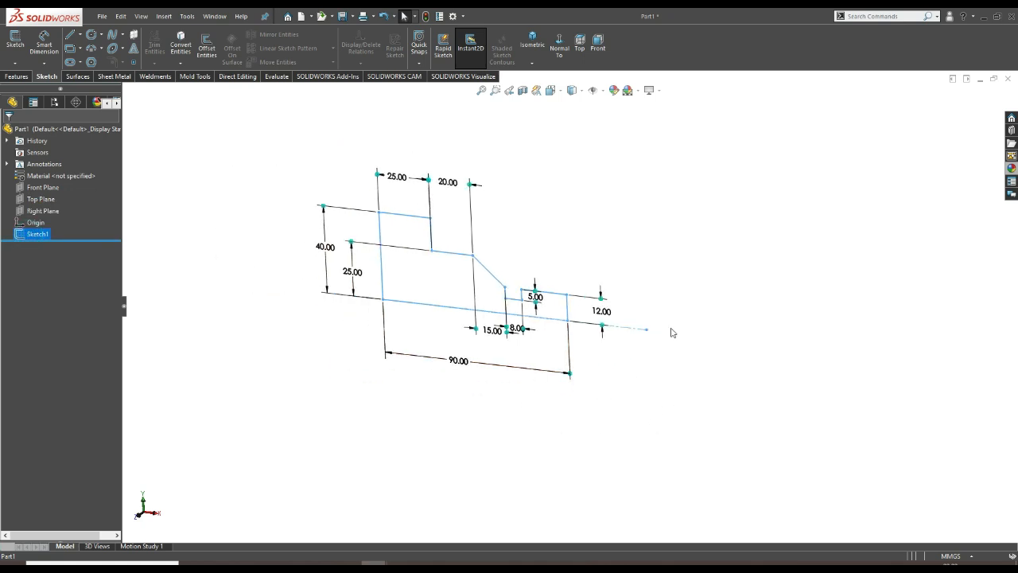
Revolve the selected profile sketch into a solid about its construction centerline, using Blind and 360 degrees.
{"action": "left_click", "coordinate": [24, 76]}
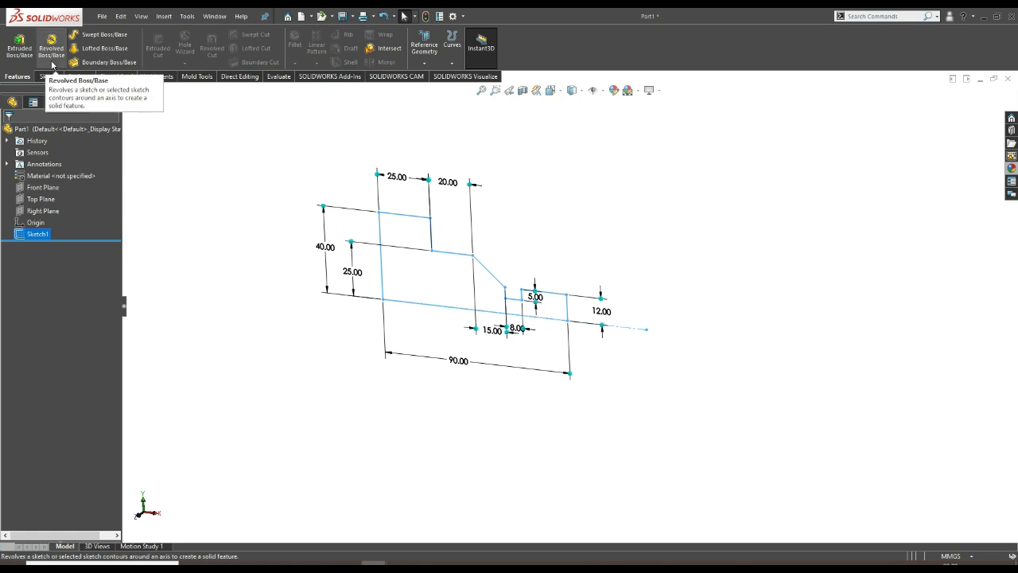
{"action": "left_click", "coordinate": [50, 54]}
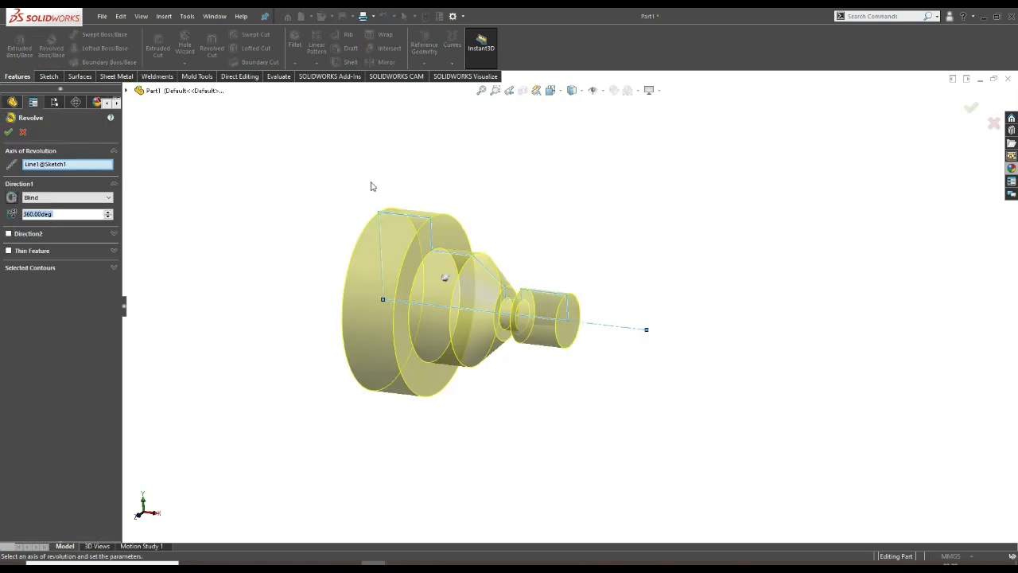
{"action": "right_click", "coordinate": [52, 165]}
{"action": "left_click", "coordinate": [77, 172]}
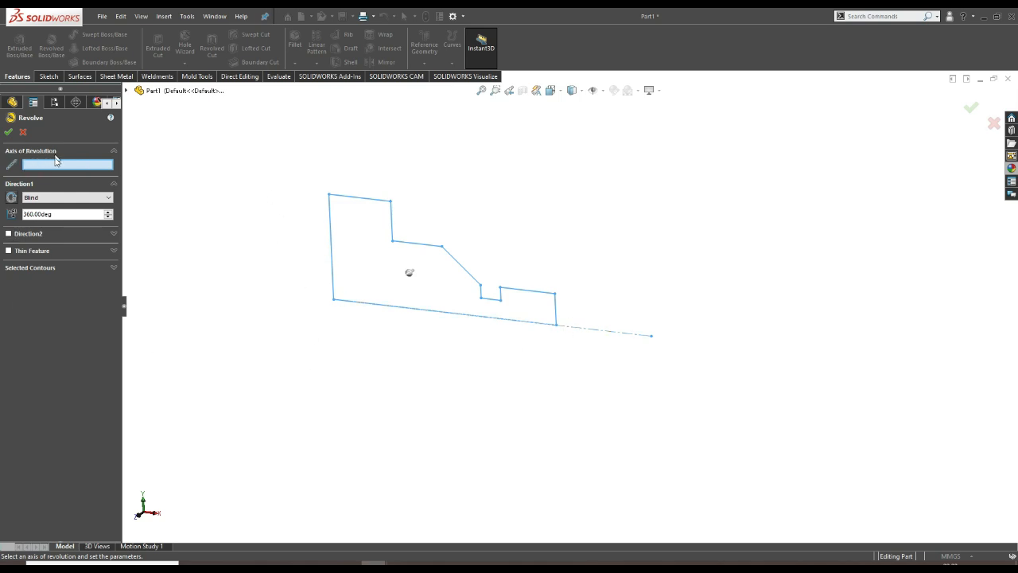
{"action": "left_click", "coordinate": [580, 327]}
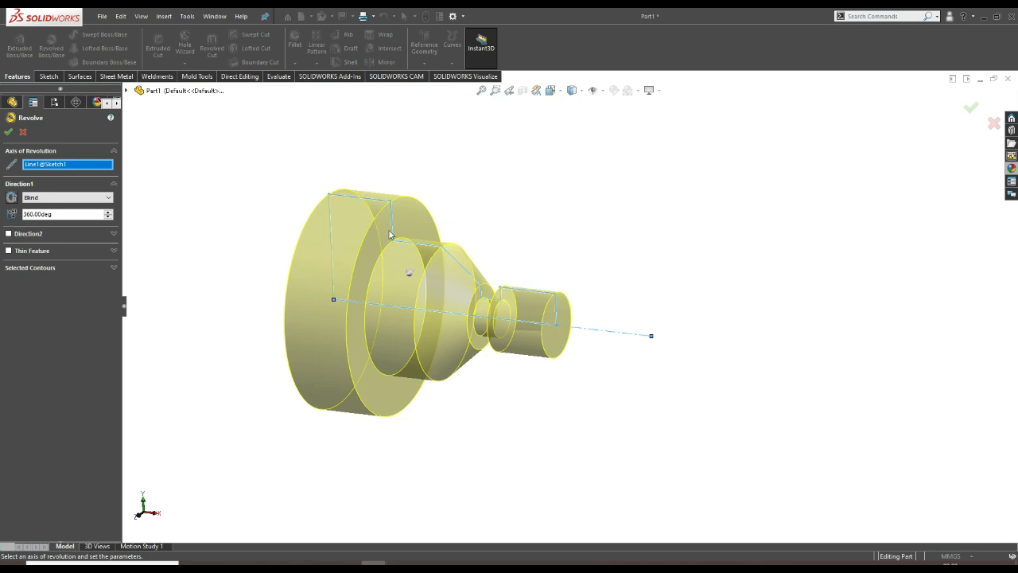
{"action": "left_click", "coordinate": [48, 199]}
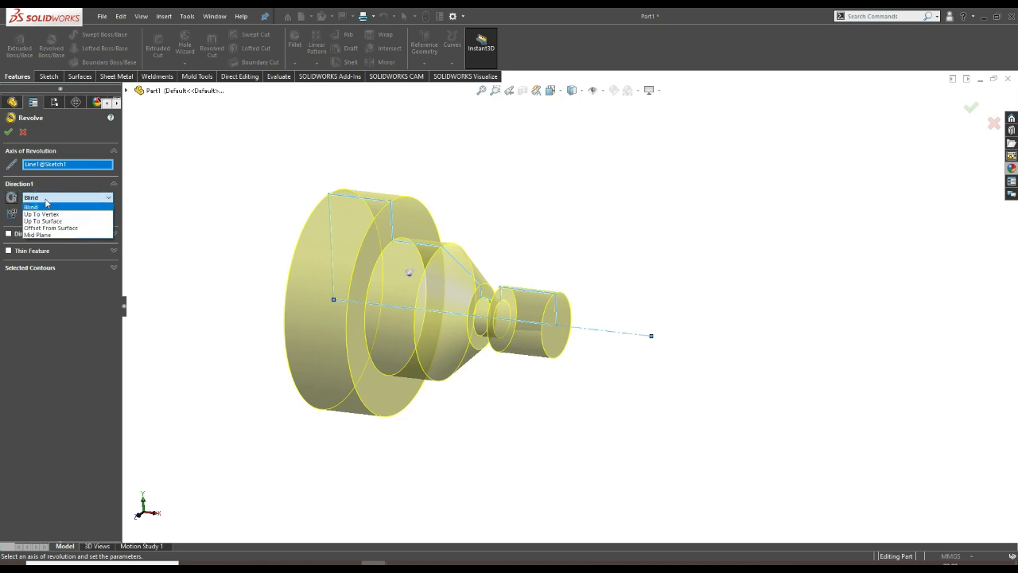
{"action": "left_click", "coordinate": [45, 204]}
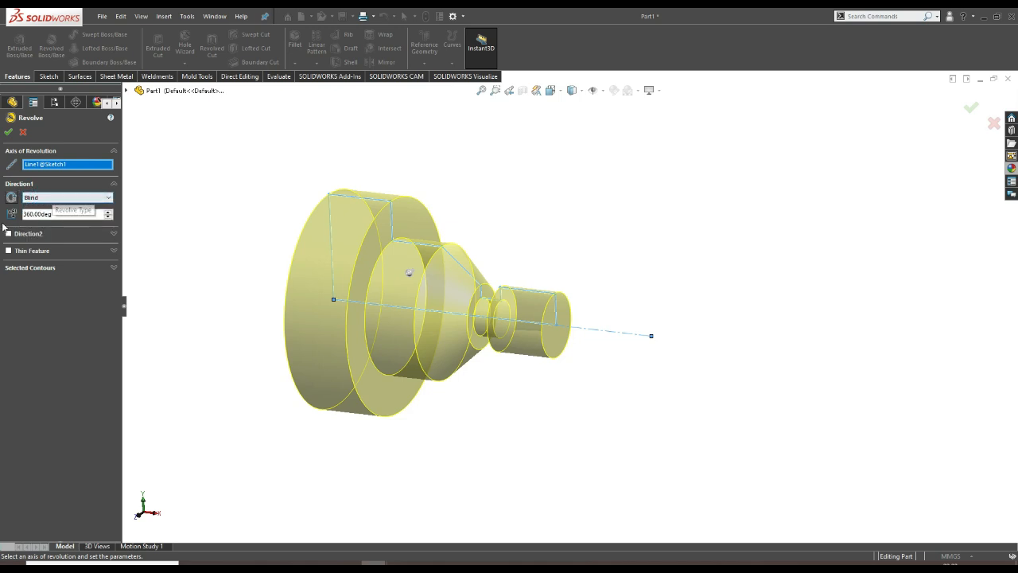
{"action": "left_click", "coordinate": [41, 214]}
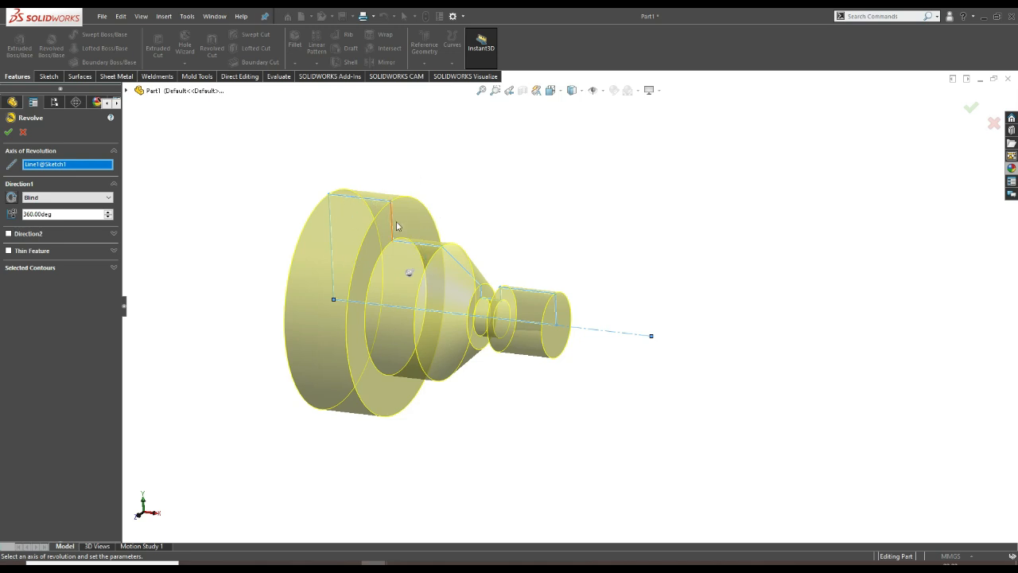
{"action": "left_click", "coordinate": [8, 131]}
{"action": "left_click", "coordinate": [649, 268]}
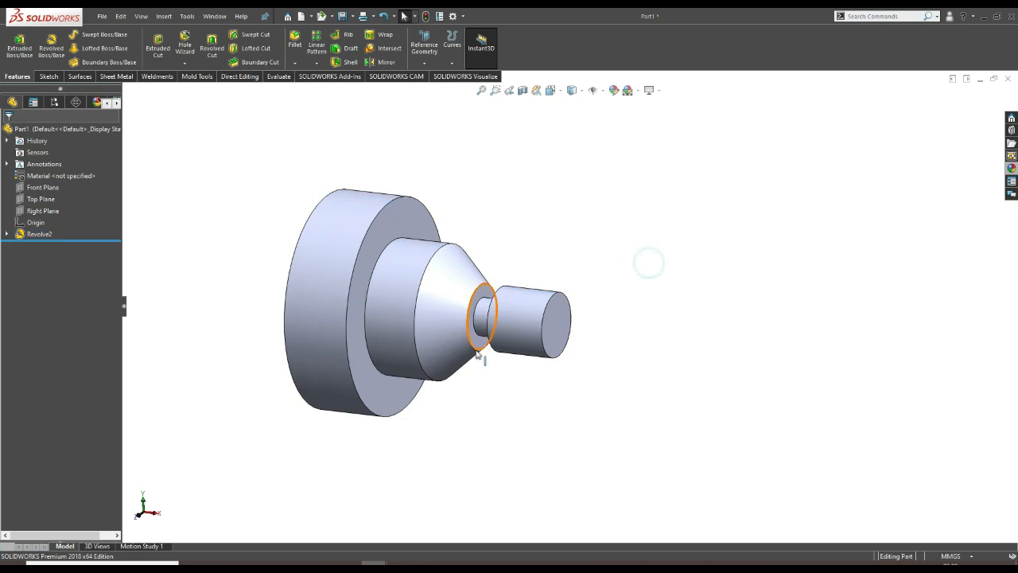
Examine the revolved solid's stepped, conical and grooved shape up close and from several angles.
{"action": "scroll", "coordinate": [519, 328], "scroll_direction": "down", "scroll_amount": 3}
{"action": "scroll", "coordinate": [522, 334], "scroll_direction": "up", "scroll_amount": 3}
{"action": "mouse_move", "coordinate": [564, 390]}
{"action": "middle_mouse_down"}
{"action": "mouse_move", "coordinate": [512, 384]}
{"action": "mouse_move", "coordinate": [573, 397]}
{"action": "mouse_move", "coordinate": [559, 393]}
{"action": "mouse_move", "coordinate": [593, 388]}
{"action": "middle_mouse_up"}
{"action": "middle_click_drag", "start_coordinate": [664, 312], "coordinate": [646, 340]}
{"action": "scroll", "coordinate": [521, 292], "scroll_direction": "down", "scroll_amount": 2}
{"action": "scroll", "coordinate": [525, 291], "scroll_direction": "up", "scroll_amount": 1}
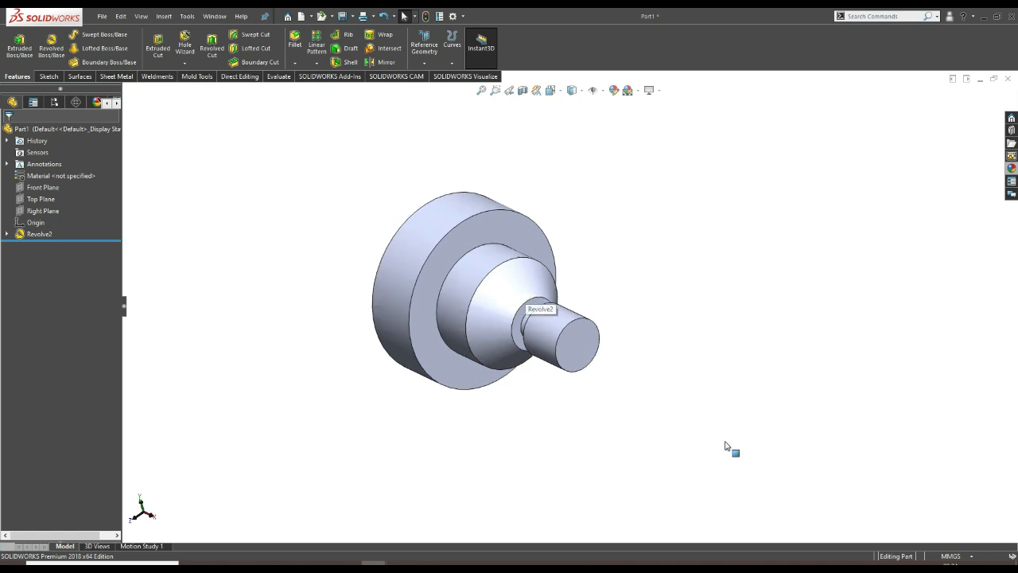
{"action": "middle_click_drag", "start_coordinate": [608, 392], "coordinate": [639, 380]}
{"action": "middle_click_drag", "start_coordinate": [552, 413], "coordinate": [520, 405]}
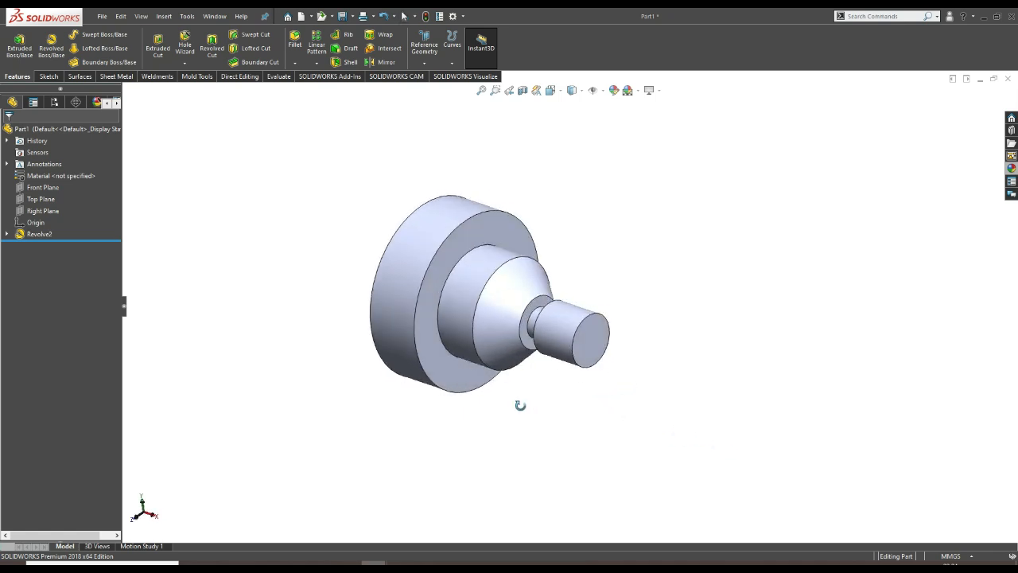
{"action": "scroll", "coordinate": [576, 340], "scroll_direction": "down", "scroll_amount": 1}
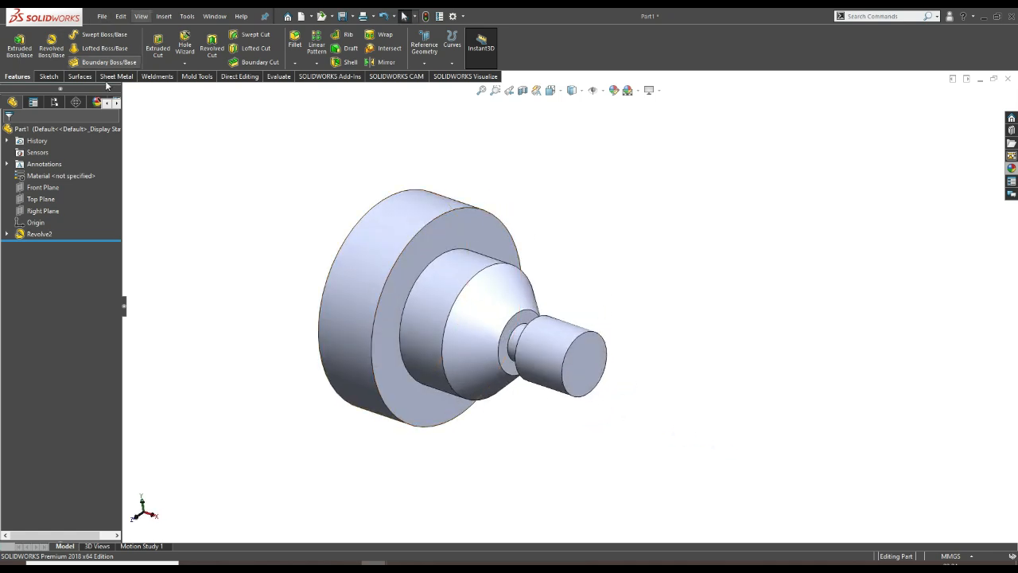
Fillet the inner circular edge where the middle cylinder meets the large disc's face with a symmetric 1.5 mm radius.
{"action": "left_click", "coordinate": [293, 45]}
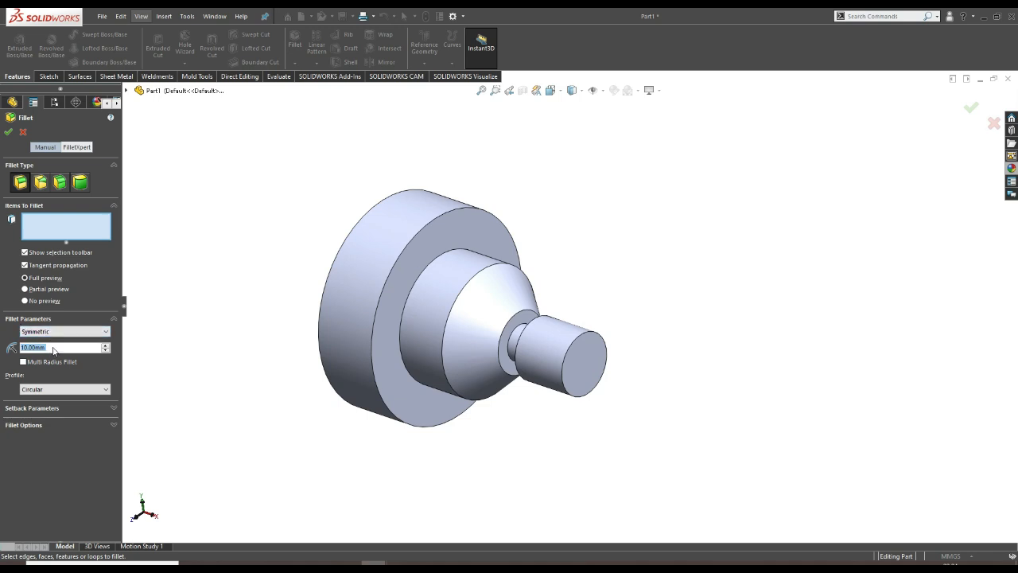
{"action": "type", "text": "1.5"}
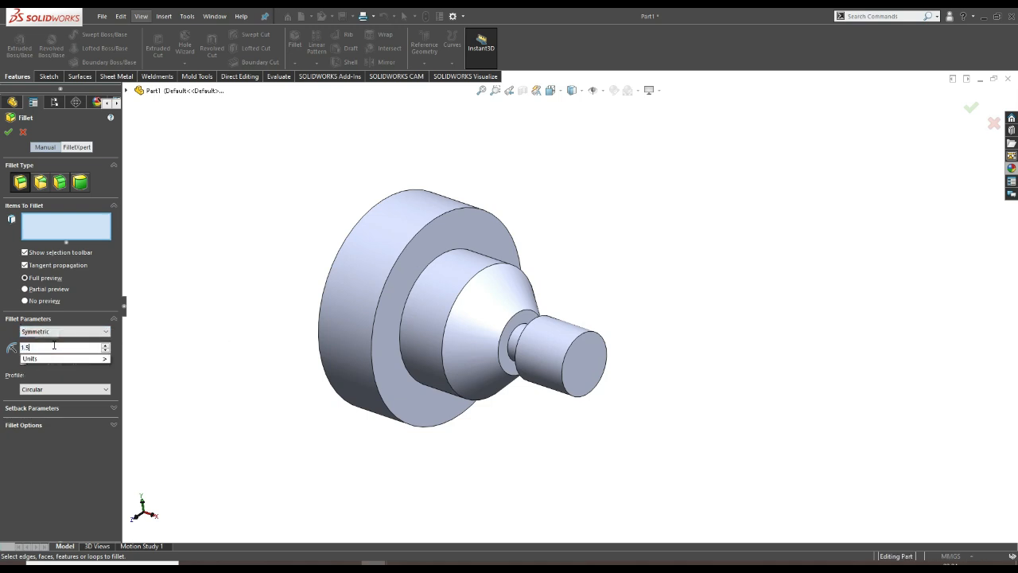
{"action": "key", "text": "Return"}
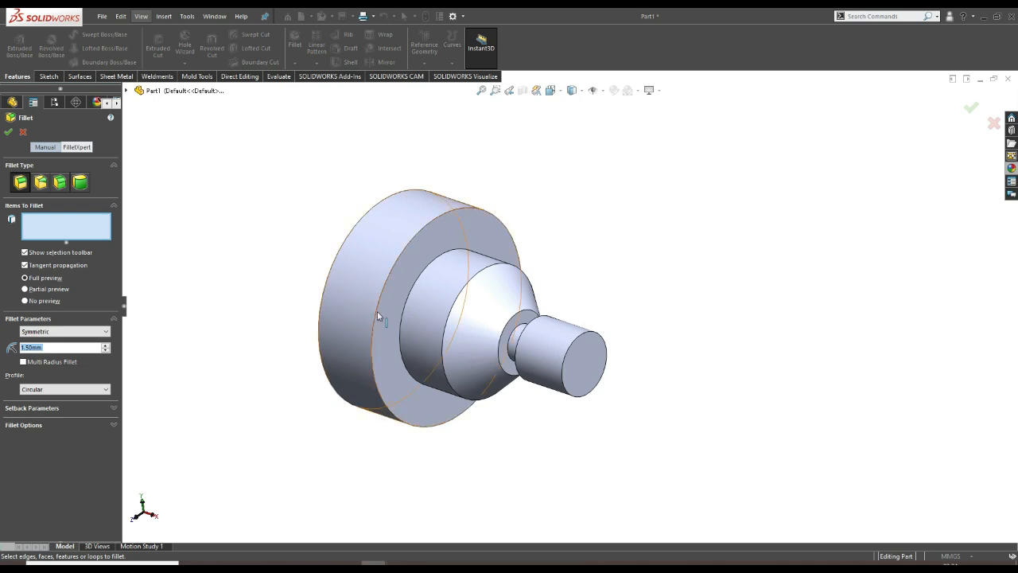
{"action": "left_click", "coordinate": [413, 285]}
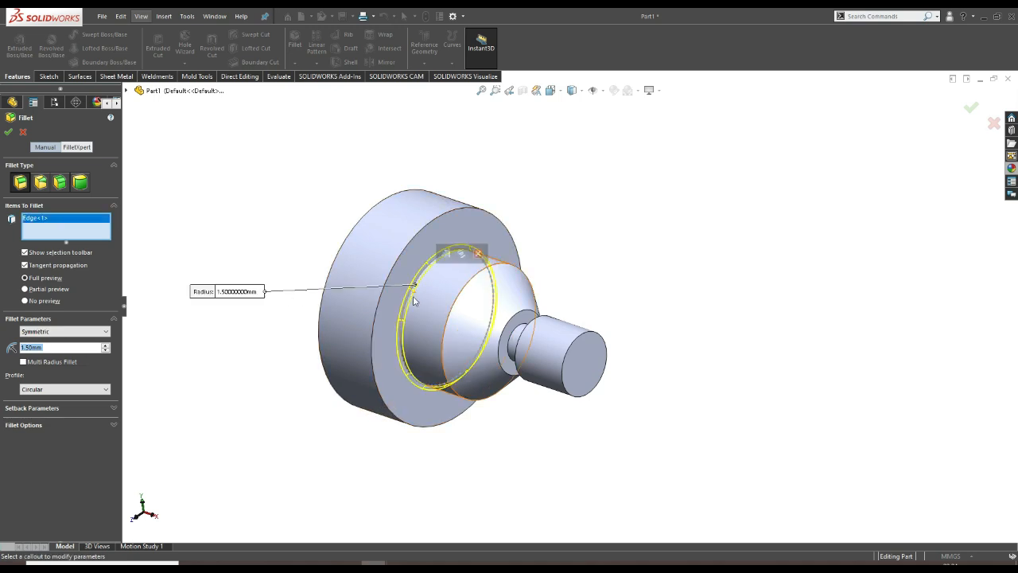
{"action": "left_click", "coordinate": [8, 131]}
Chamfer the large disc's outer back edge and the small cylinder's free end edge at 2 mm by 45 degrees.
{"action": "scroll", "coordinate": [552, 288], "scroll_direction": "down", "scroll_amount": 1}
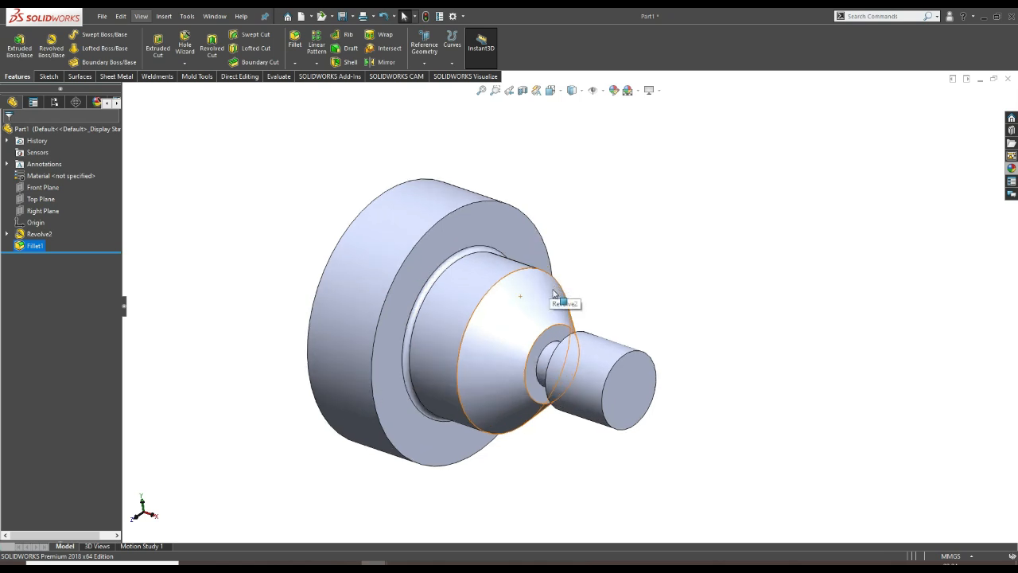
{"action": "scroll", "coordinate": [554, 295], "scroll_direction": "up", "scroll_amount": 2}
{"action": "mouse_move", "coordinate": [637, 317]}
{"action": "middle_mouse_down"}
{"action": "mouse_move", "coordinate": [612, 311]}
{"action": "mouse_move", "coordinate": [650, 324]}
{"action": "middle_mouse_up"}
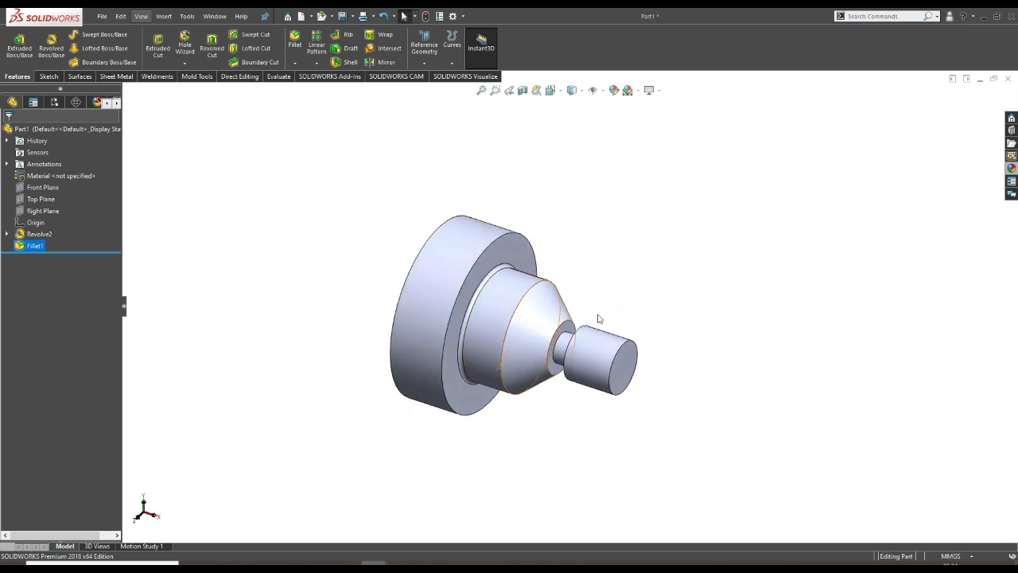
{"action": "left_click", "coordinate": [295, 64]}
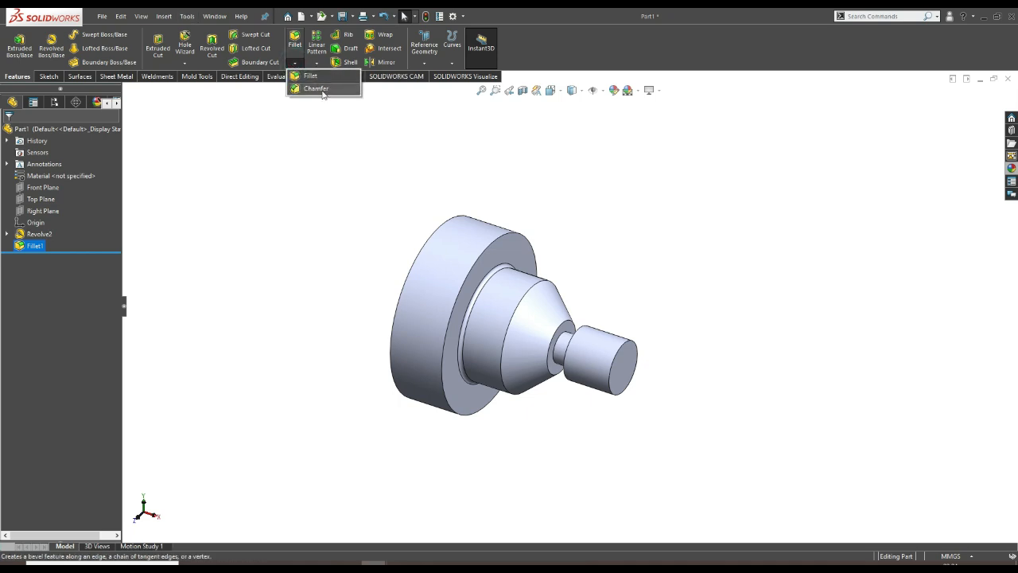
{"action": "left_click", "coordinate": [316, 89]}
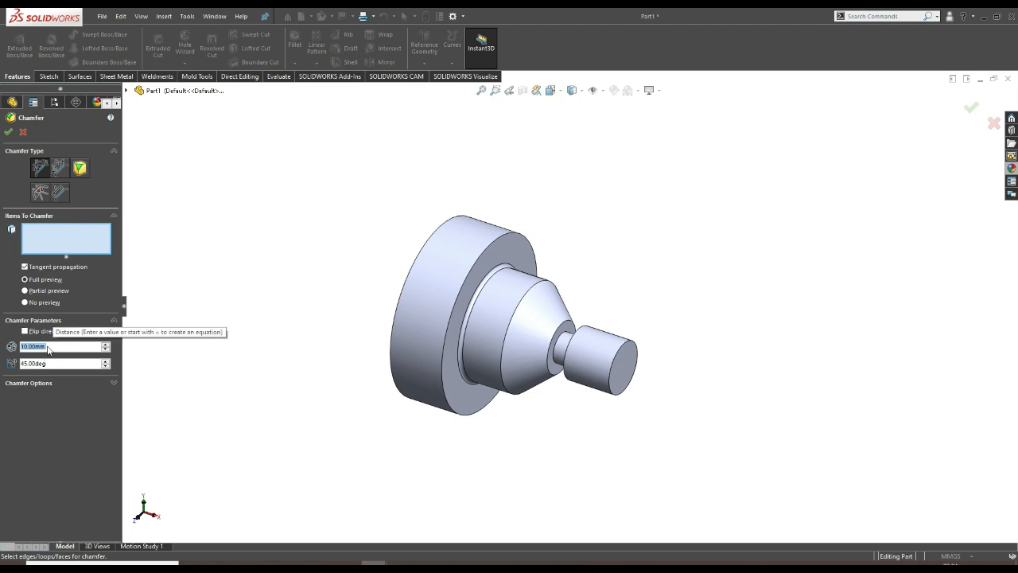
{"action": "type", "text": "2"}
{"action": "key", "text": "Return"}
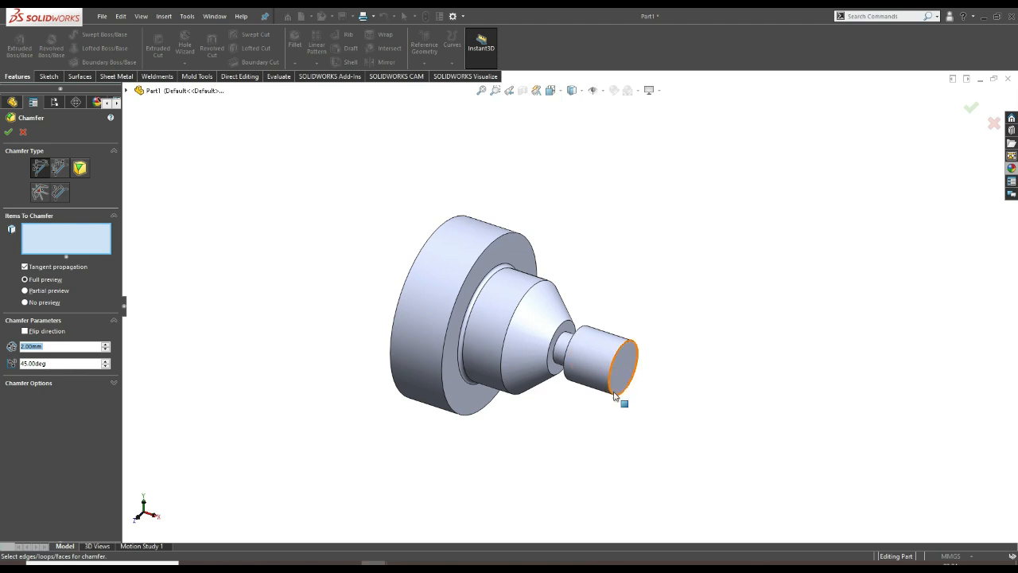
{"action": "left_click", "coordinate": [411, 280]}
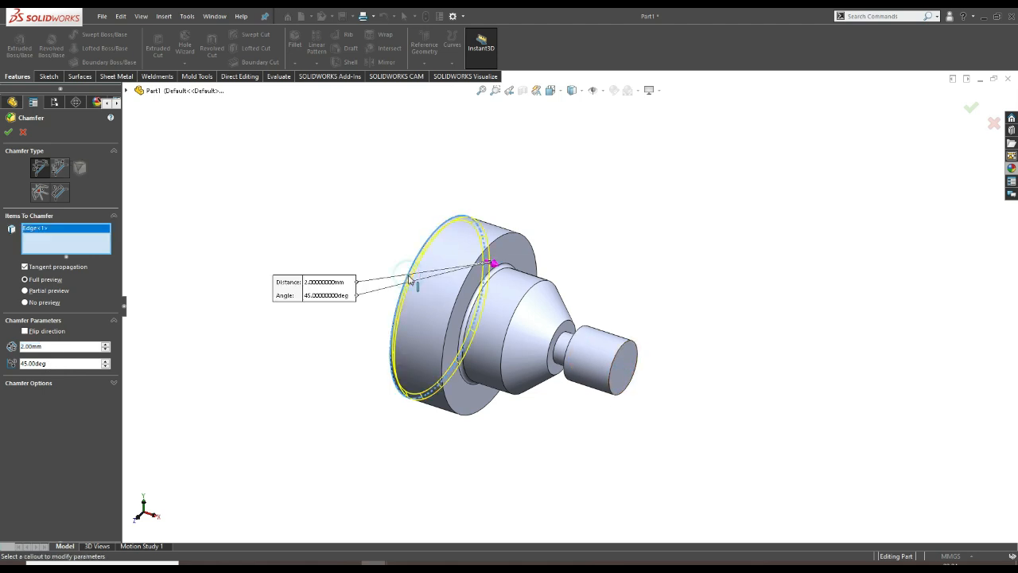
{"action": "left_click", "coordinate": [626, 364]}
{"action": "scroll", "coordinate": [634, 368], "scroll_direction": "down", "scroll_amount": 2}
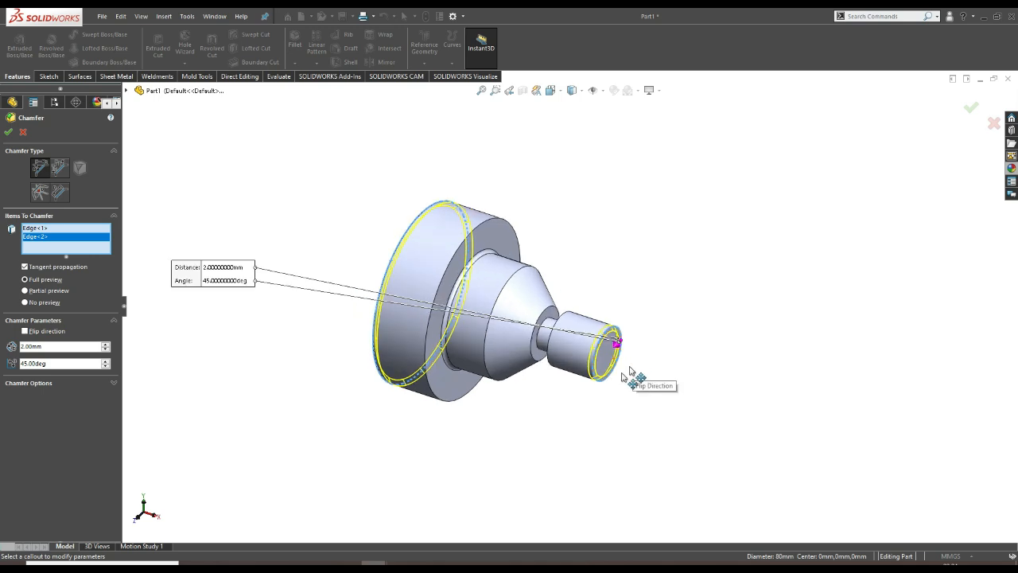
{"action": "left_click", "coordinate": [8, 132]}
Edit the chamfer on the disc and shaft end, setting its distance to 1.5 mm.
{"action": "scroll", "coordinate": [617, 322], "scroll_direction": "down", "scroll_amount": 2}
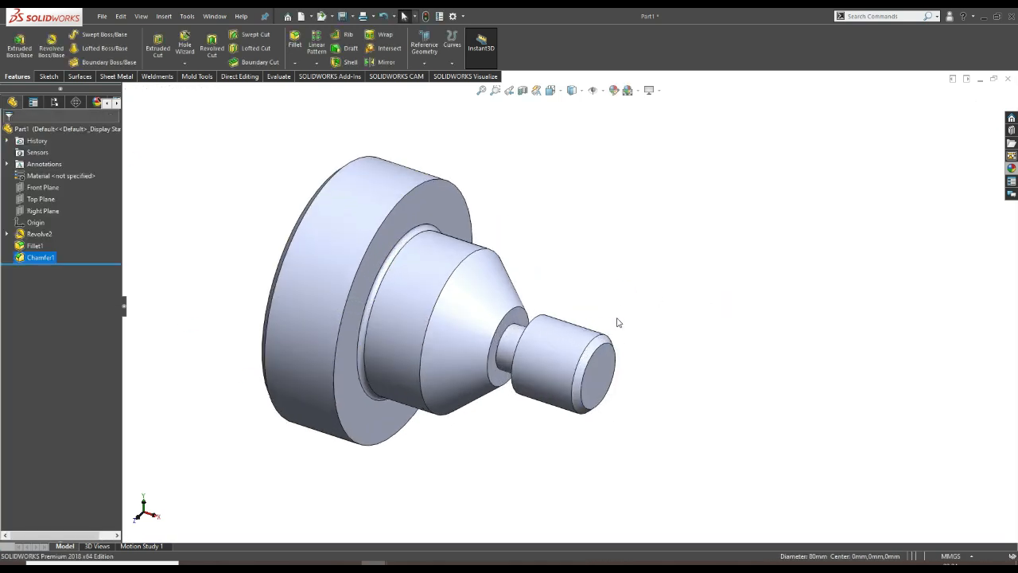
{"action": "scroll", "coordinate": [468, 465], "scroll_direction": "up", "scroll_amount": 2}
{"action": "middle_click_drag", "start_coordinate": [491, 446], "coordinate": [513, 367]}
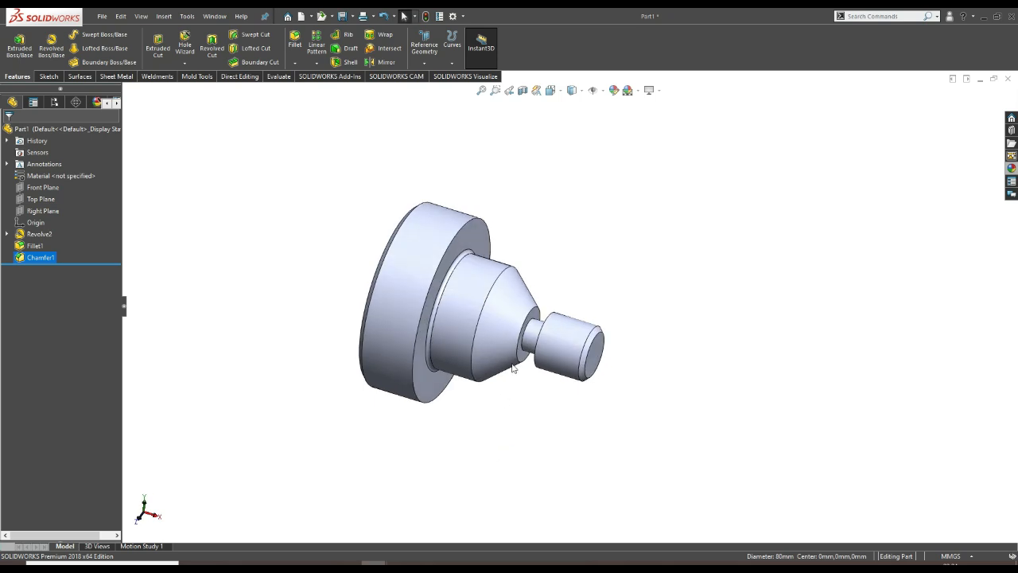
{"action": "scroll", "coordinate": [626, 299], "scroll_direction": "down", "scroll_amount": 1}
{"action": "scroll", "coordinate": [625, 301], "scroll_direction": "up", "scroll_amount": 2}
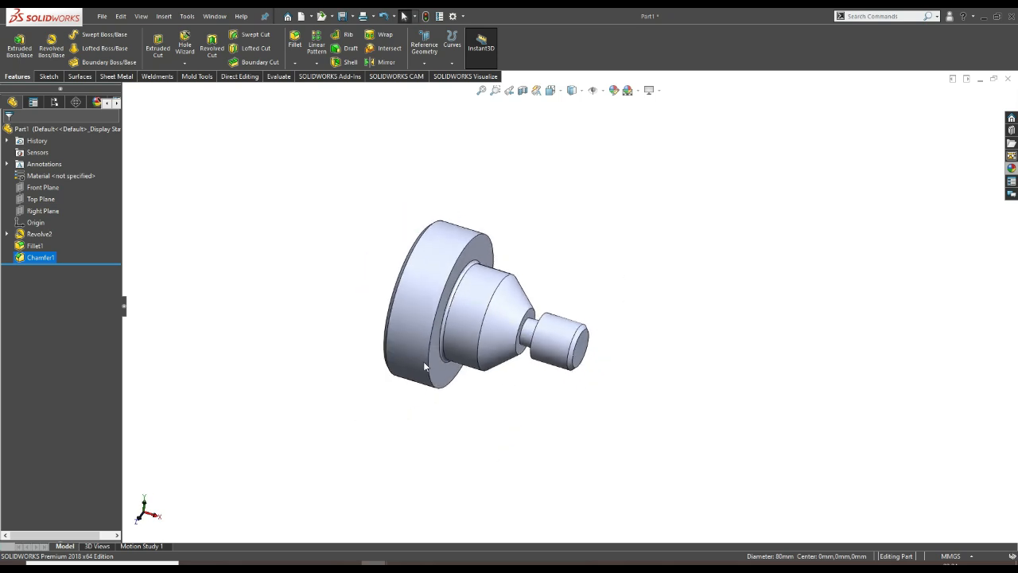
{"action": "right_click", "coordinate": [37, 258]}
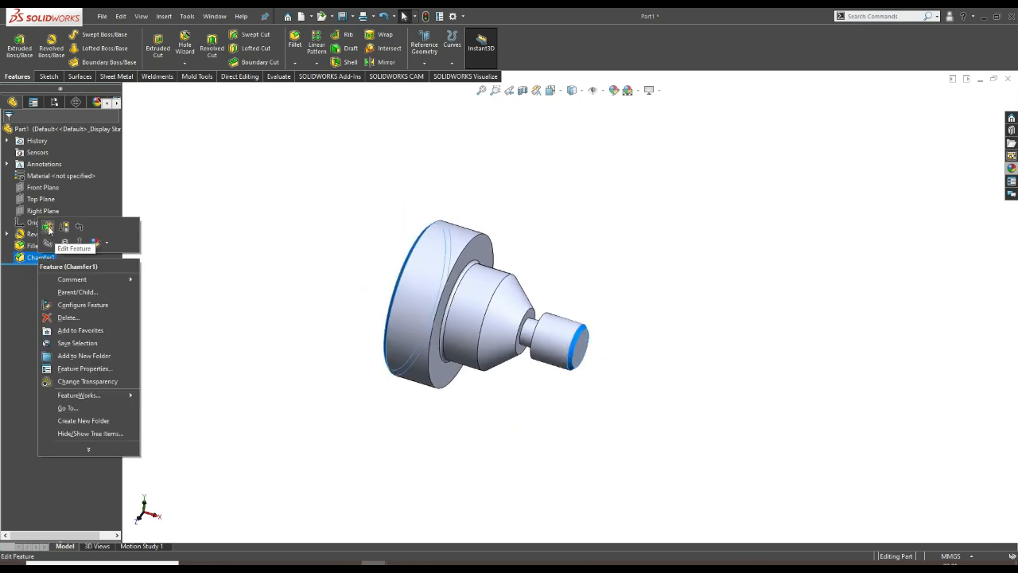
{"action": "left_click", "coordinate": [49, 230]}
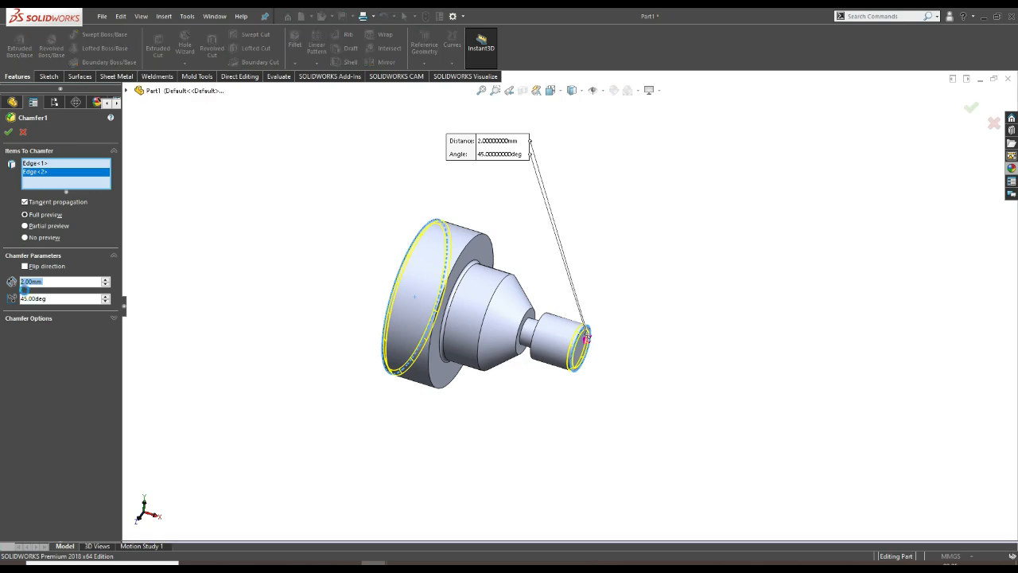
{"action": "type", "text": "1.5"}
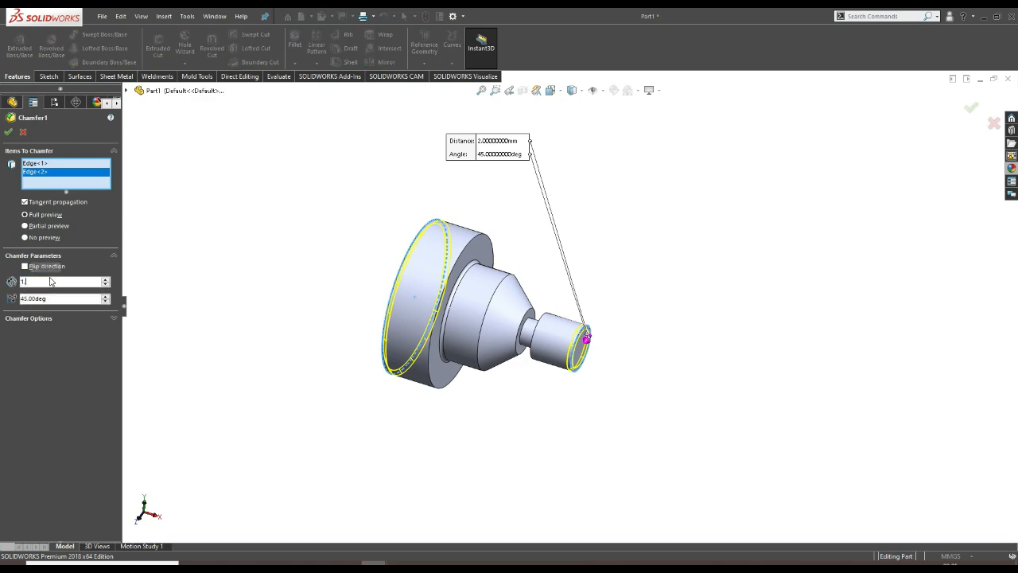
{"action": "key", "text": "Return"}
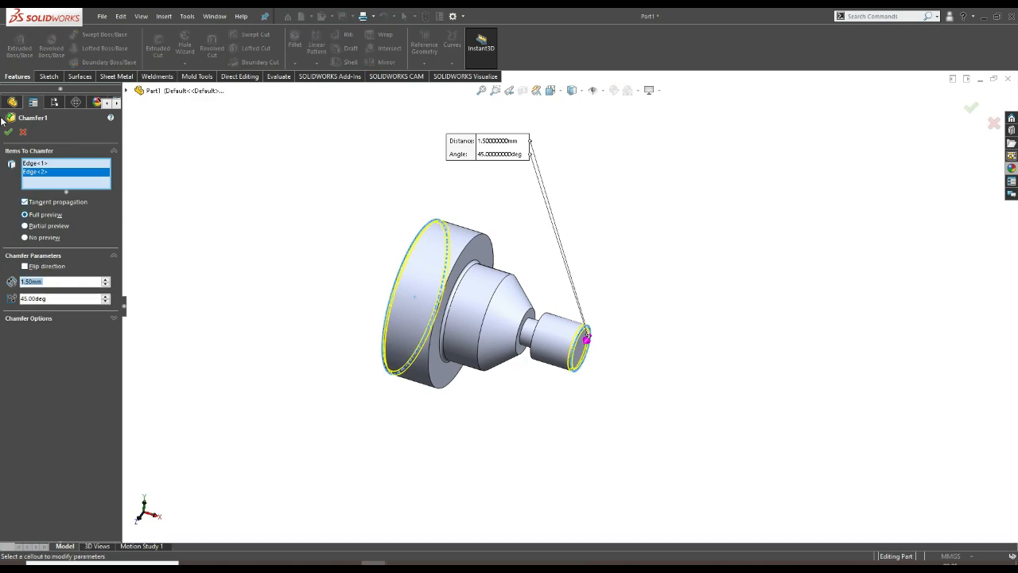
{"action": "left_click", "coordinate": [8, 135]}
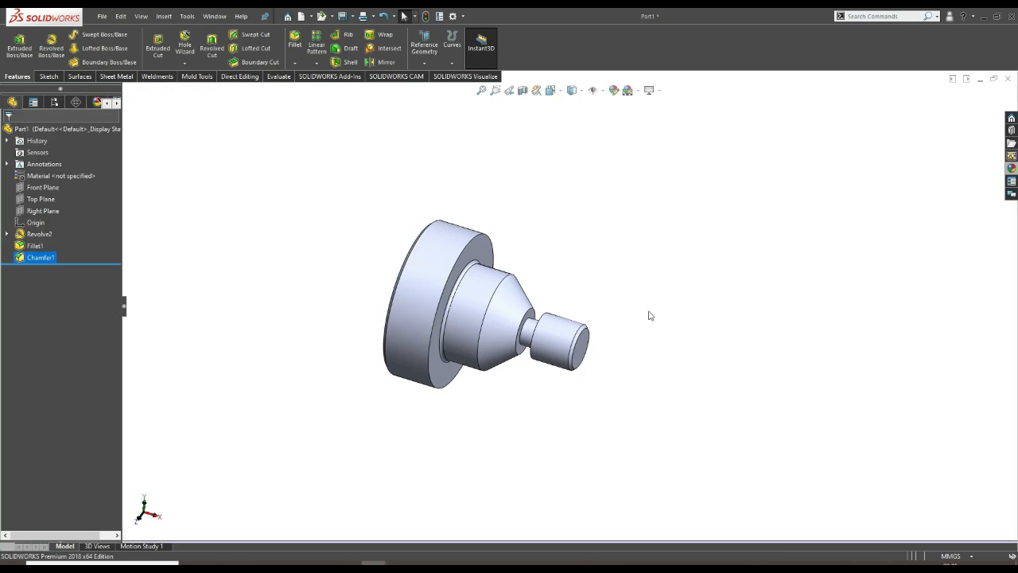
Assign the steel material 1023 Carbon Steel Sheet (SS) to the part.
{"action": "middle_click_drag", "start_coordinate": [650, 366], "coordinate": [329, 370]}
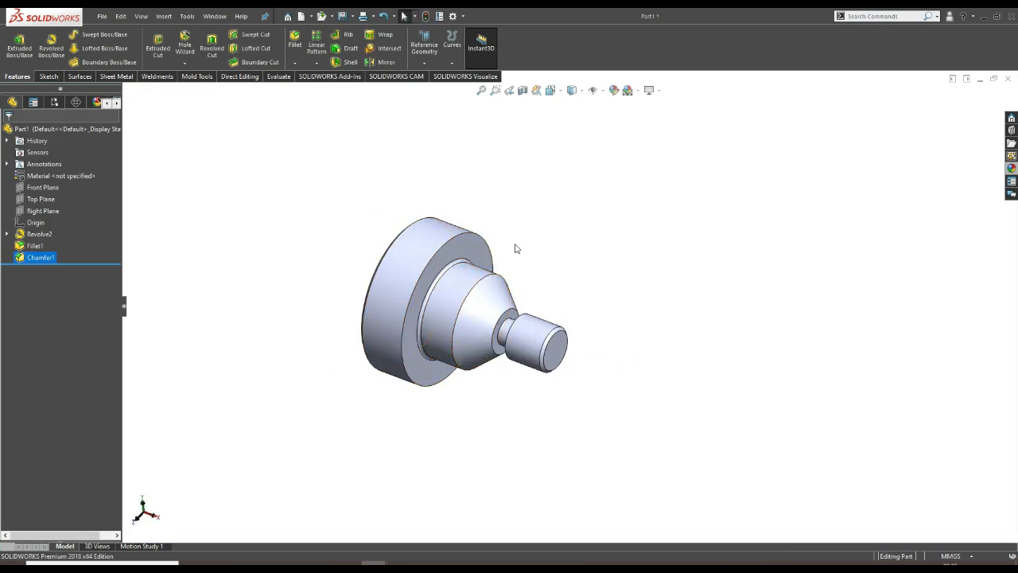
{"action": "mouse_move", "coordinate": [561, 300]}
{"action": "middle_mouse_down"}
{"action": "mouse_move", "coordinate": [552, 282]}
{"action": "mouse_move", "coordinate": [557, 295]}
{"action": "middle_mouse_up"}
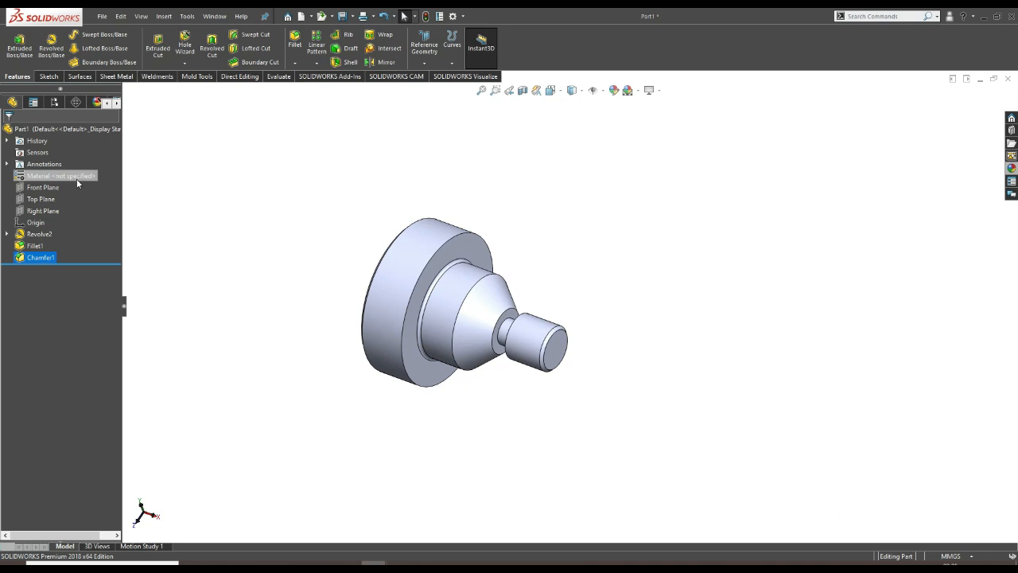
{"action": "right_click", "coordinate": [80, 181]}
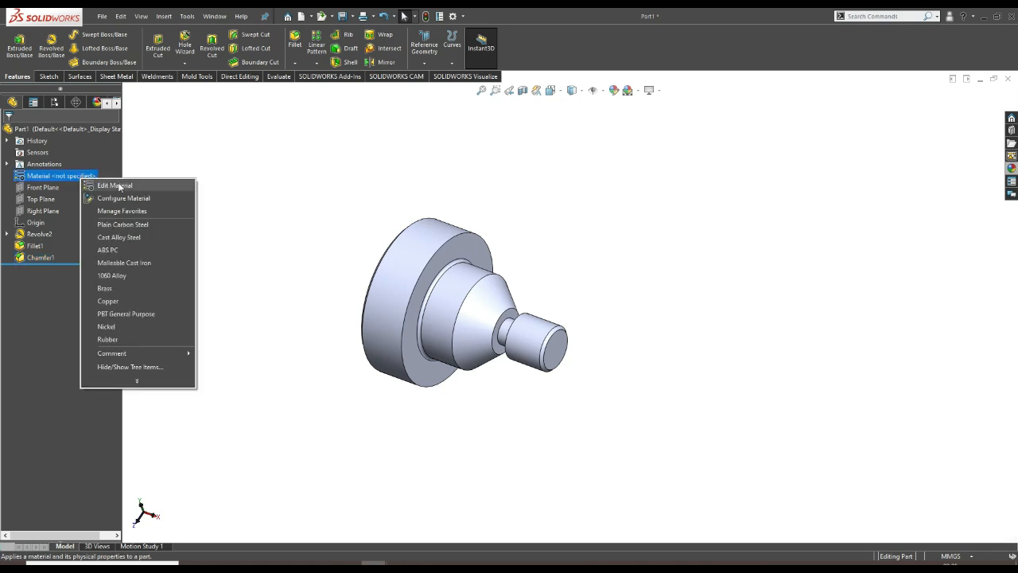
{"action": "left_click", "coordinate": [118, 185]}
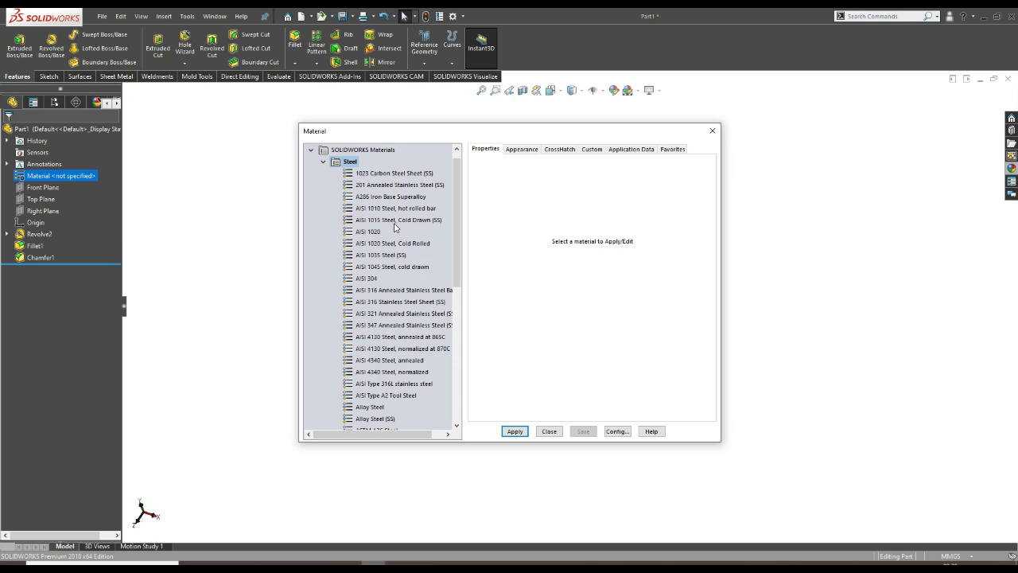
{"action": "left_click", "coordinate": [418, 177]}
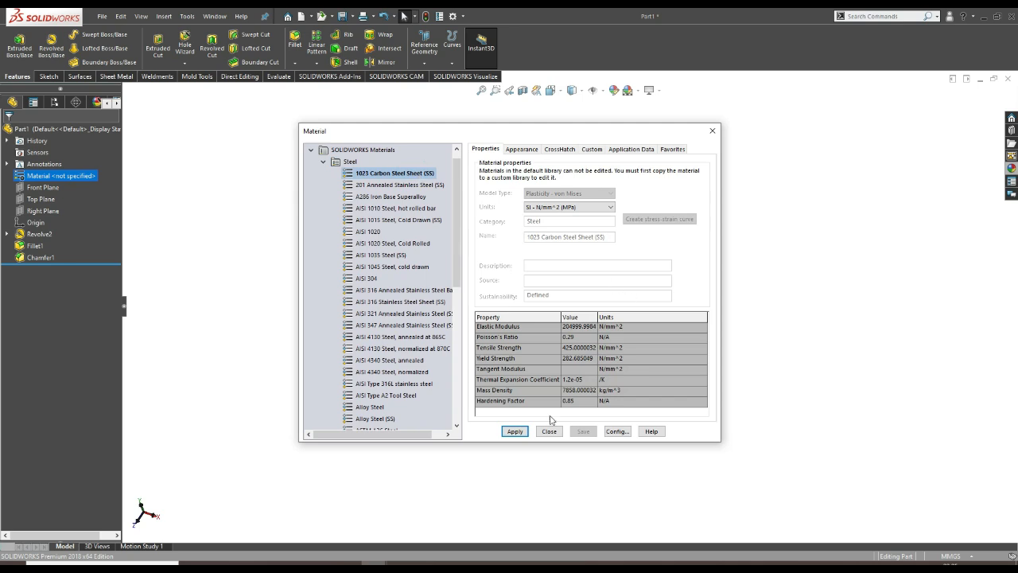
{"action": "left_click", "coordinate": [516, 432]}
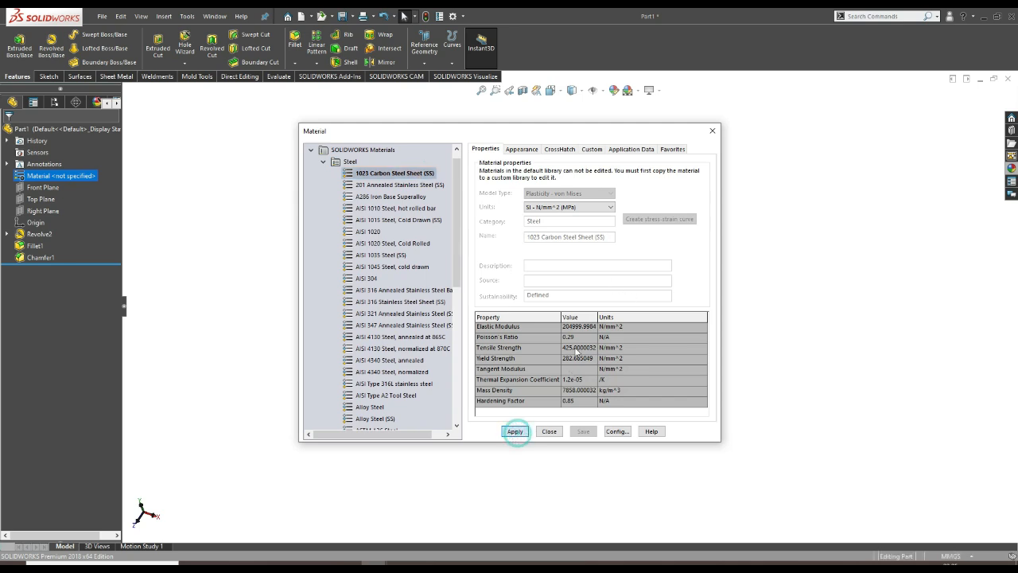
{"action": "left_click", "coordinate": [548, 430]}
Raise both the shaded/draft and the wireframe image quality resolutions of the document to their highest settings.
{"action": "middle_click_drag", "start_coordinate": [452, 326], "coordinate": [467, 332]}
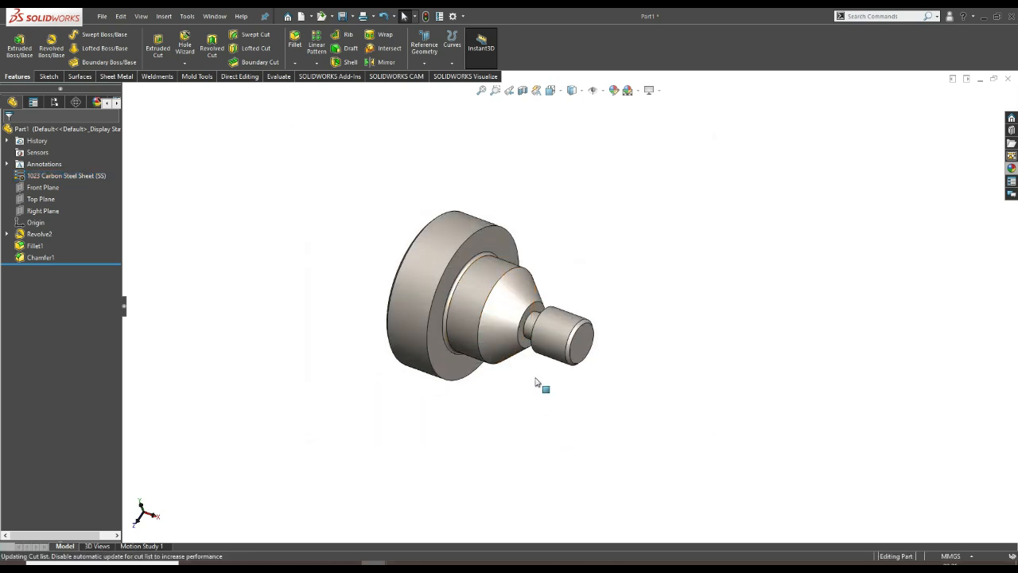
{"action": "middle_click_drag", "start_coordinate": [541, 381], "coordinate": [645, 381]}
{"action": "middle_click_drag", "start_coordinate": [495, 418], "coordinate": [575, 301]}
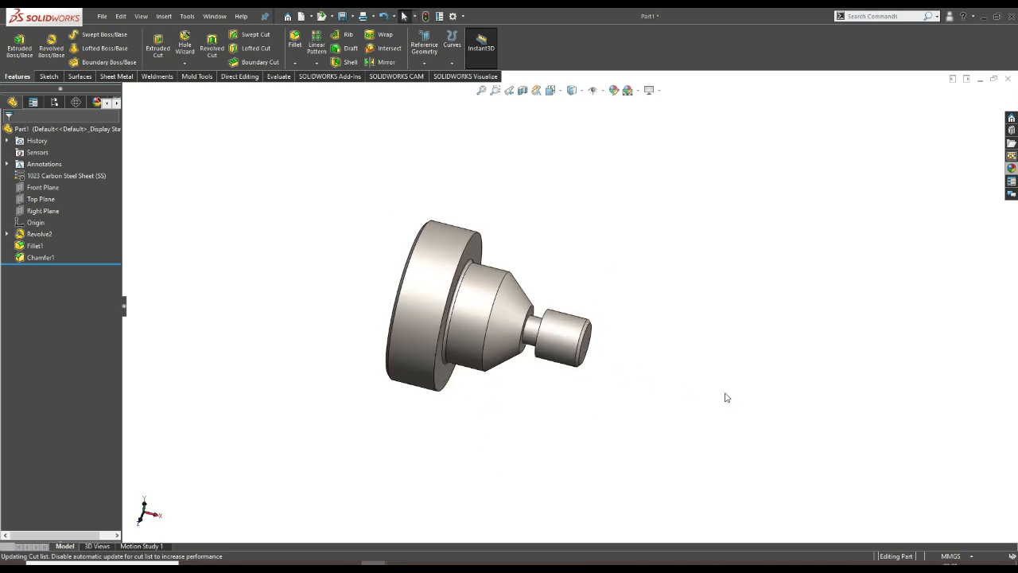
{"action": "middle_click_drag", "start_coordinate": [724, 397], "coordinate": [684, 391]}
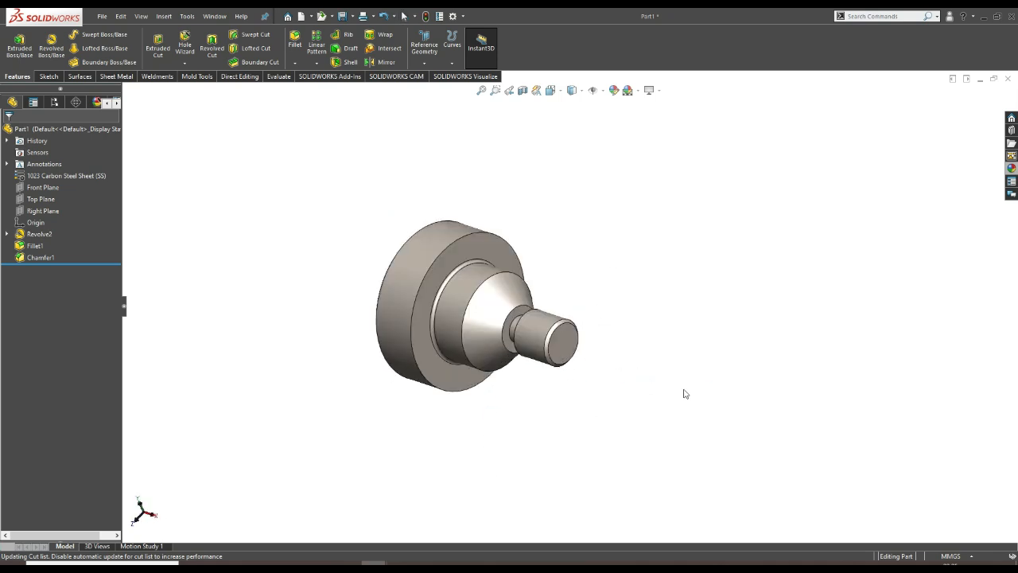
{"action": "left_click", "coordinate": [454, 17]}
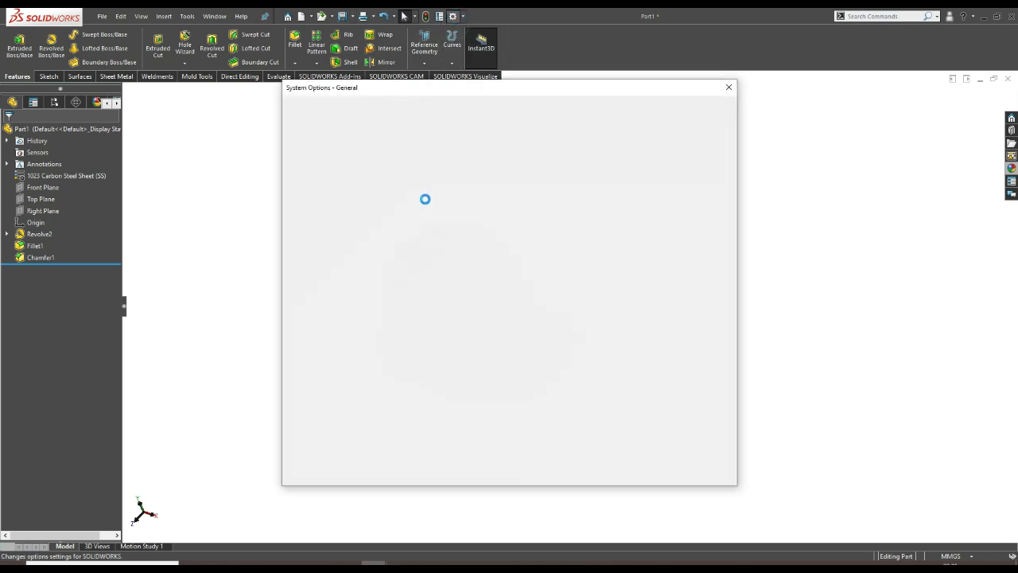
{"action": "left_click", "coordinate": [371, 108]}
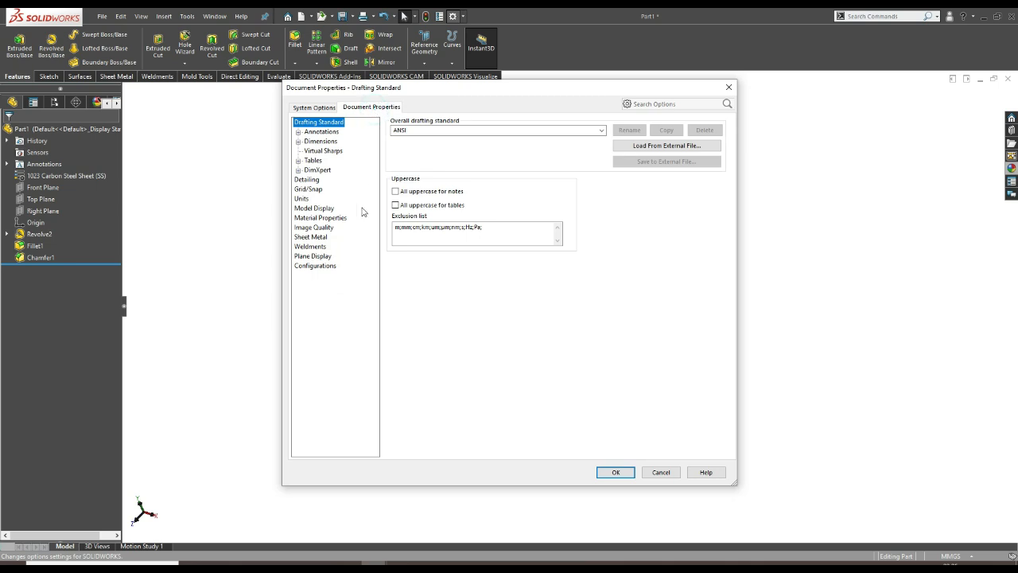
{"action": "left_click", "coordinate": [323, 231]}
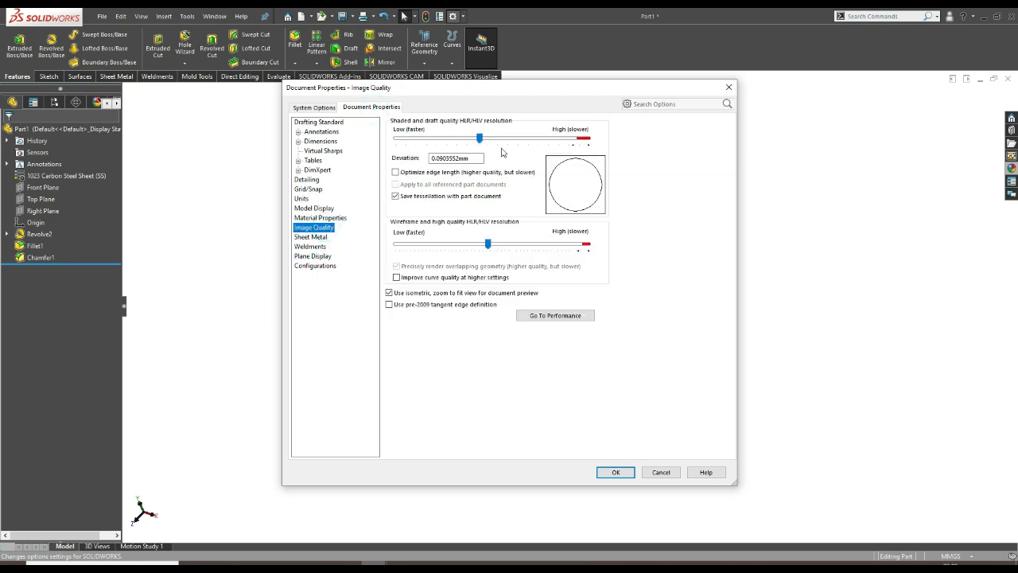
{"action": "left_click_drag", "start_coordinate": [480, 138], "coordinate": [588, 140]}
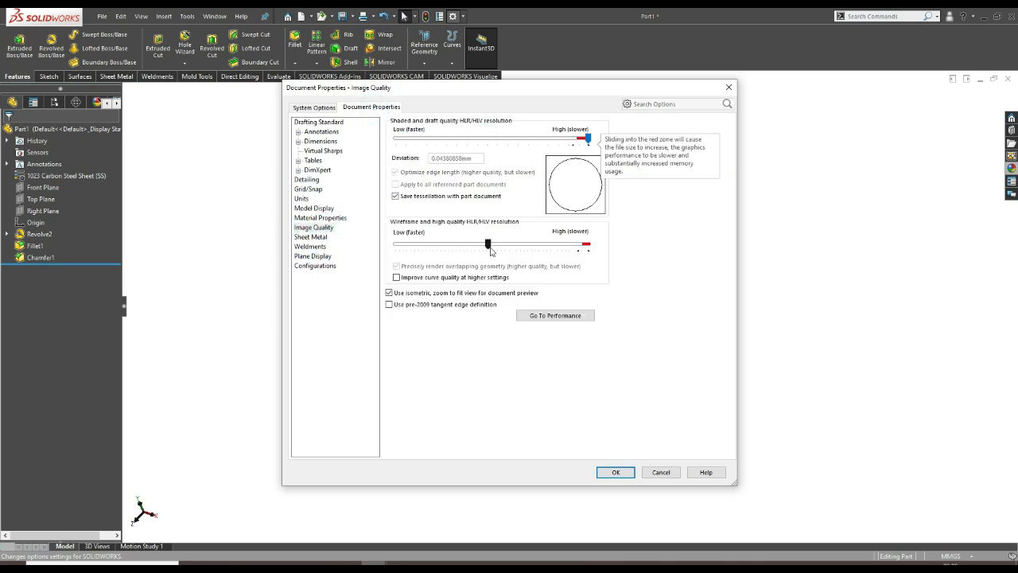
{"action": "left_click_drag", "start_coordinate": [488, 245], "coordinate": [587, 254]}
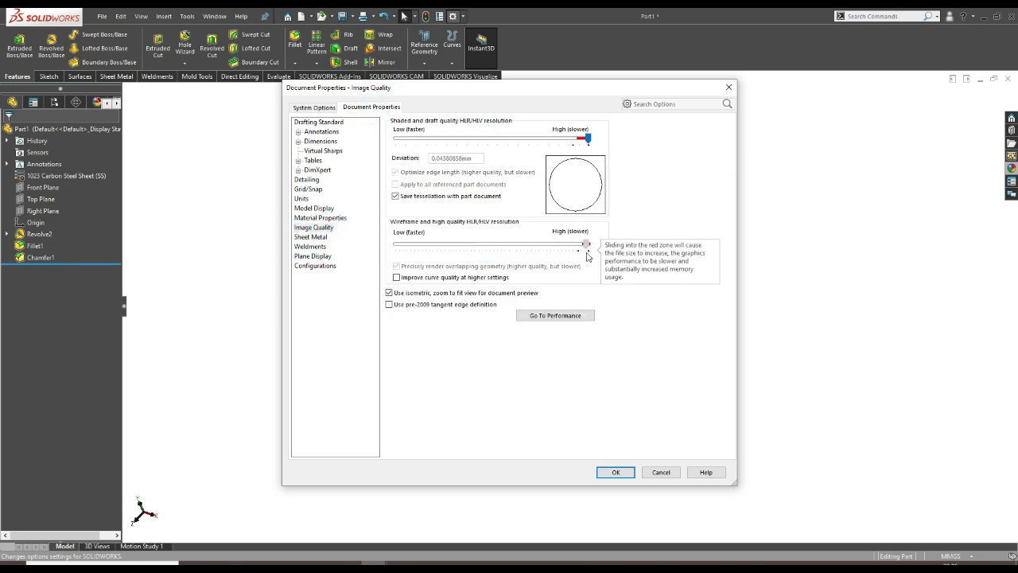
{"action": "left_click", "coordinate": [616, 471]}
Examine the steel part from several angles and check the diameter of the small end cylinder.
{"action": "scroll", "coordinate": [527, 278], "scroll_direction": "down", "scroll_amount": 2}
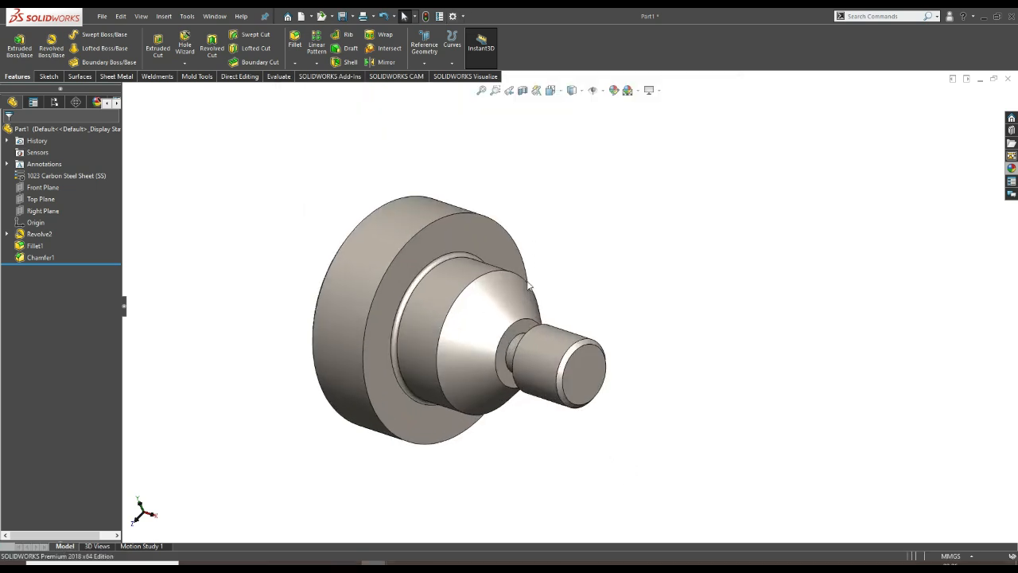
{"action": "scroll", "coordinate": [563, 301], "scroll_direction": "up", "scroll_amount": 2}
{"action": "middle_click_drag", "start_coordinate": [583, 387], "coordinate": [652, 432]}
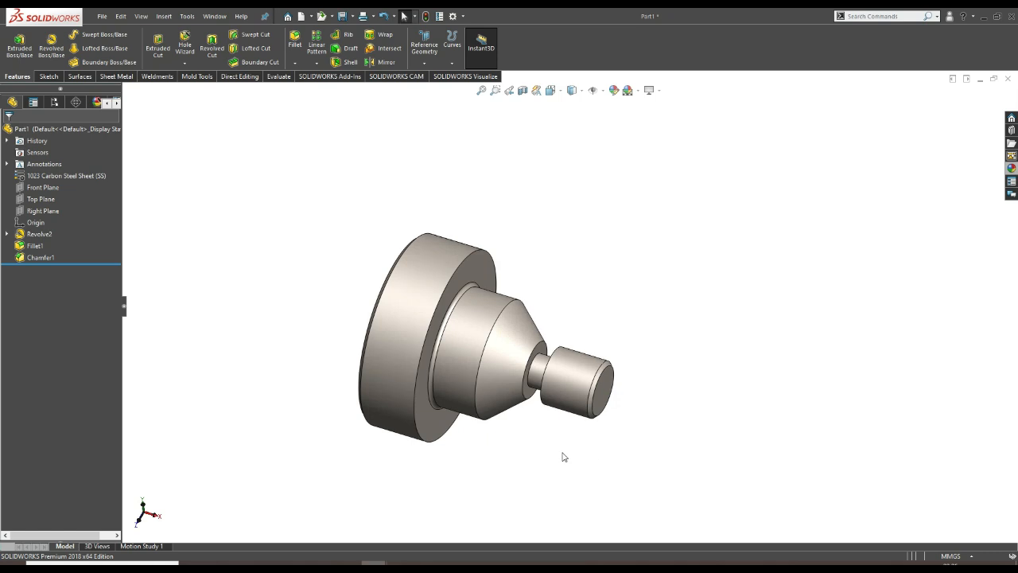
{"action": "scroll", "coordinate": [614, 316], "scroll_direction": "down", "scroll_amount": 2}
{"action": "scroll", "coordinate": [609, 342], "scroll_direction": "up", "scroll_amount": 2}
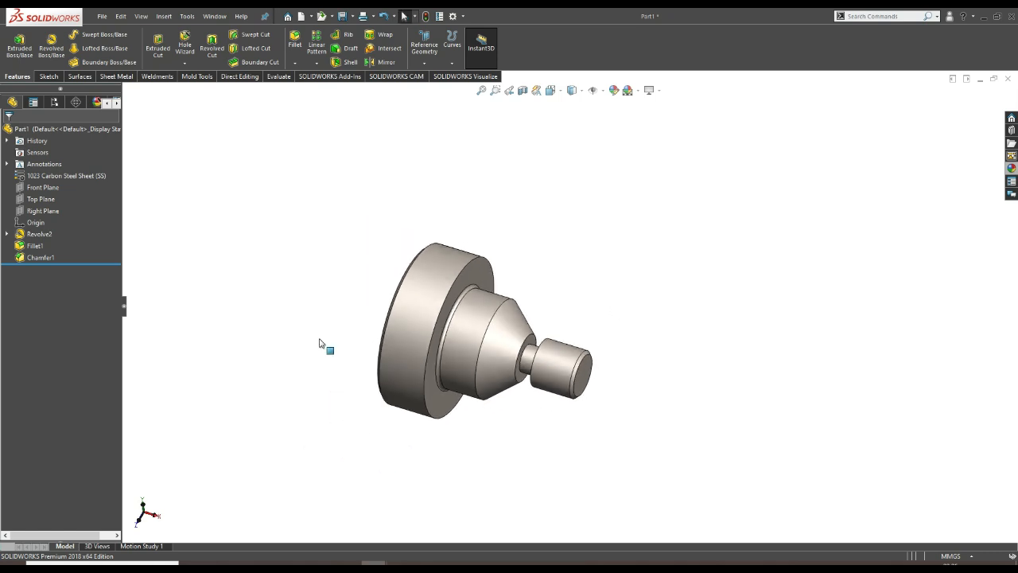
{"action": "left_click", "coordinate": [555, 368]}
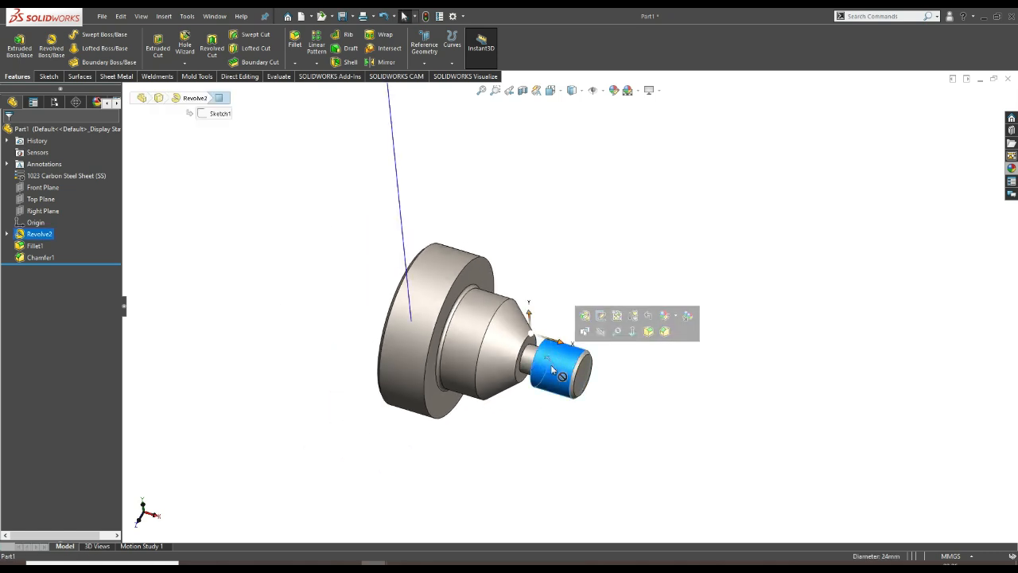
{"action": "scroll", "coordinate": [555, 370], "scroll_direction": "down", "scroll_amount": 1}
{"action": "mouse_move", "coordinate": [613, 408]}
{"action": "middle_mouse_down"}
{"action": "mouse_move", "coordinate": [586, 408]}
{"action": "mouse_move", "coordinate": [610, 404]}
{"action": "middle_mouse_up"}
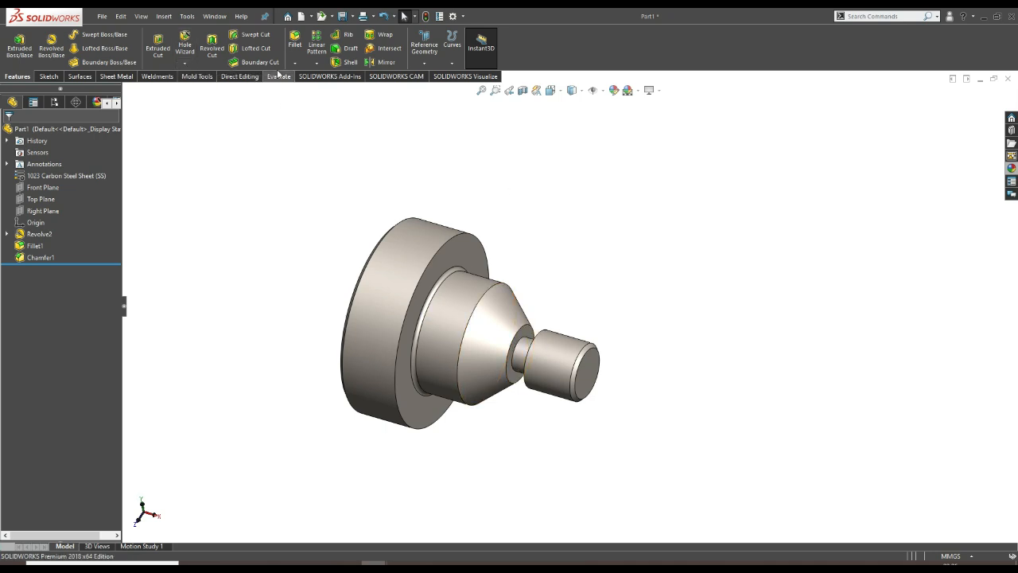
Start a Thread feature on the small end cylinder, located at its circular edge beside the end chamfer.
{"action": "left_click", "coordinate": [187, 67]}
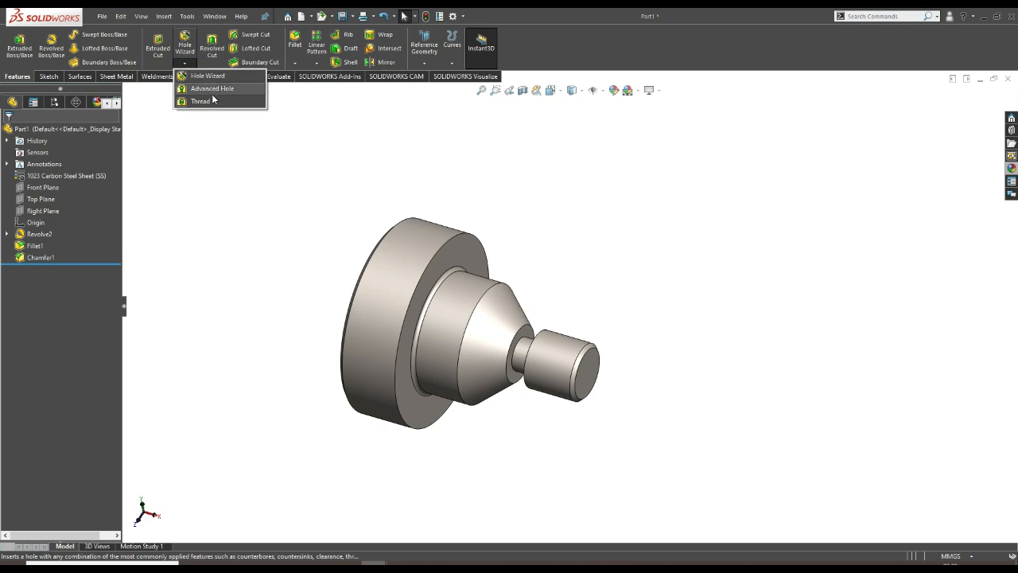
{"action": "left_click", "coordinate": [189, 63]}
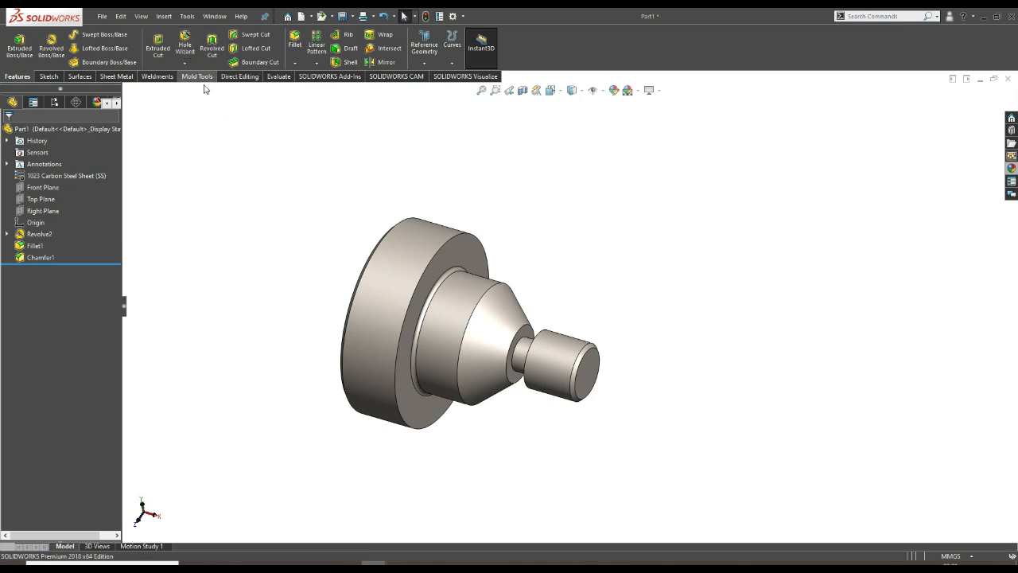
{"action": "left_click", "coordinate": [188, 65]}
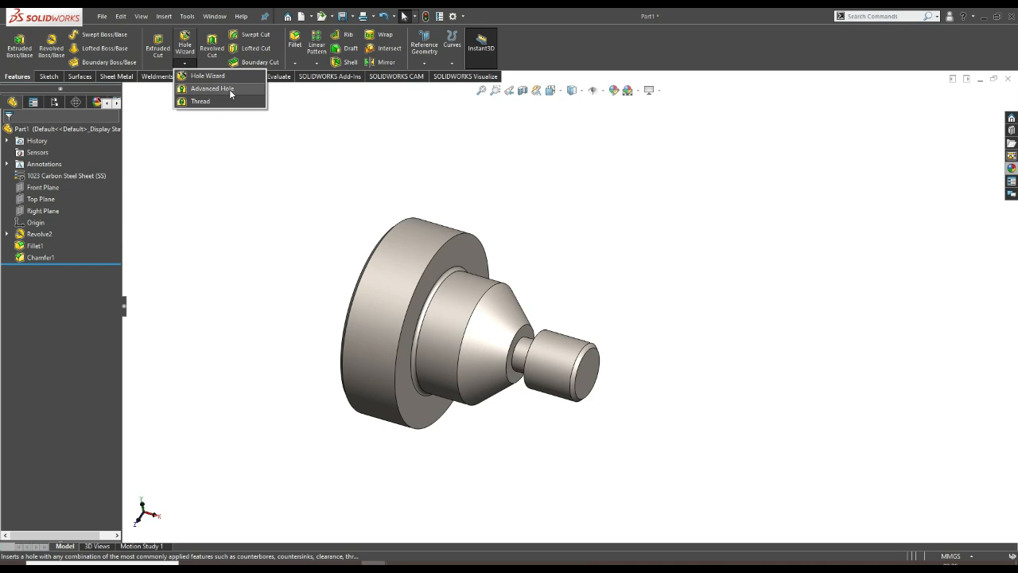
{"action": "left_click", "coordinate": [210, 101]}
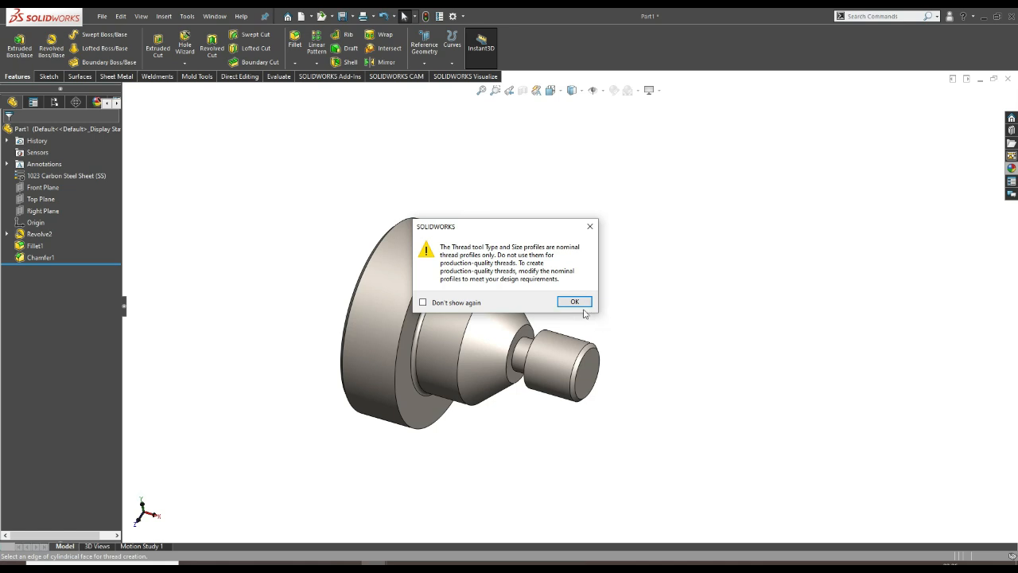
{"action": "left_click", "coordinate": [580, 303]}
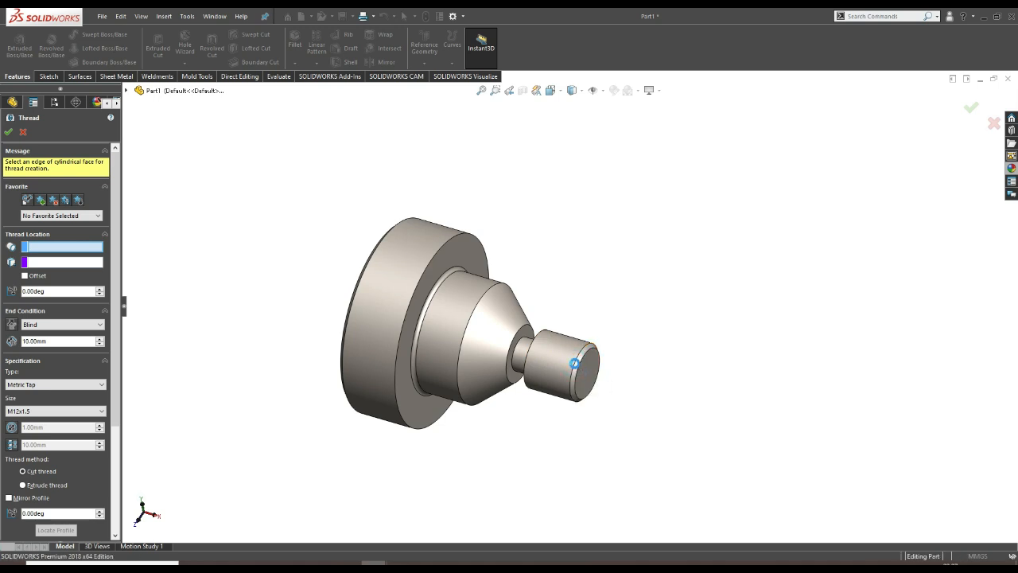
{"action": "left_click", "coordinate": [574, 362]}
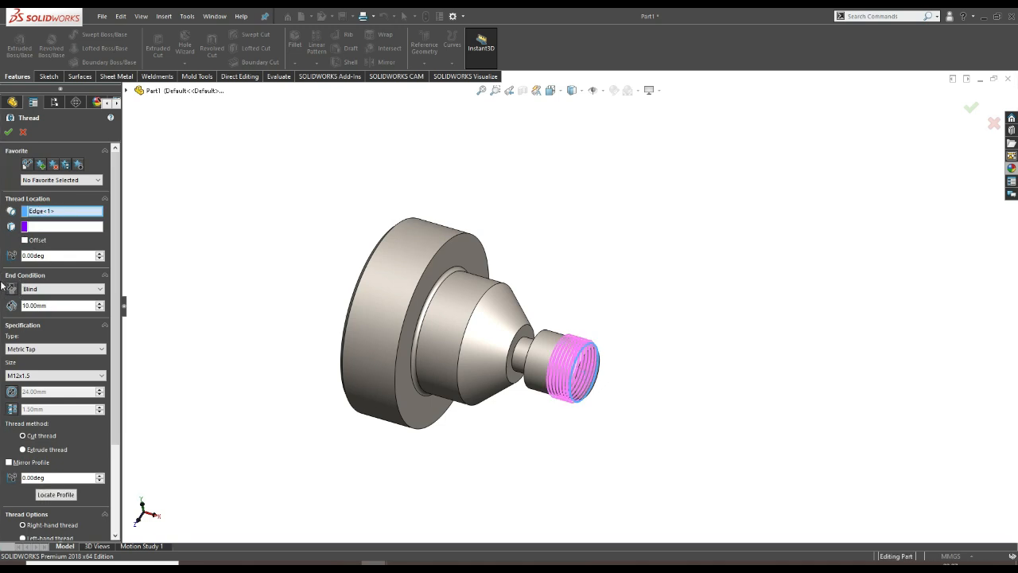
Give the thread a Blind end condition with a depth of 22 mm and check its preview on the cylinder.
{"action": "left_click", "coordinate": [46, 291]}
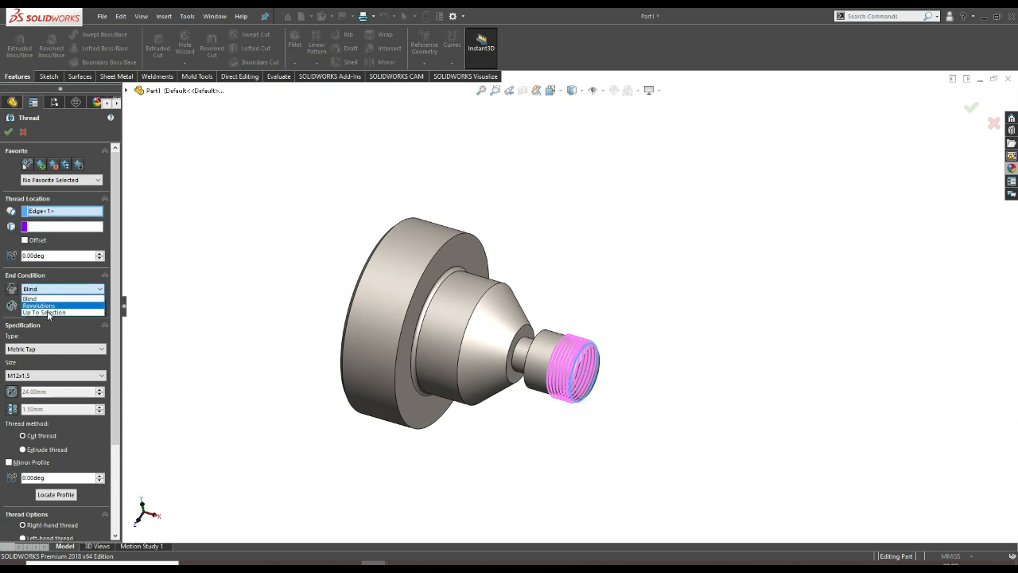
{"action": "left_click", "coordinate": [38, 298]}
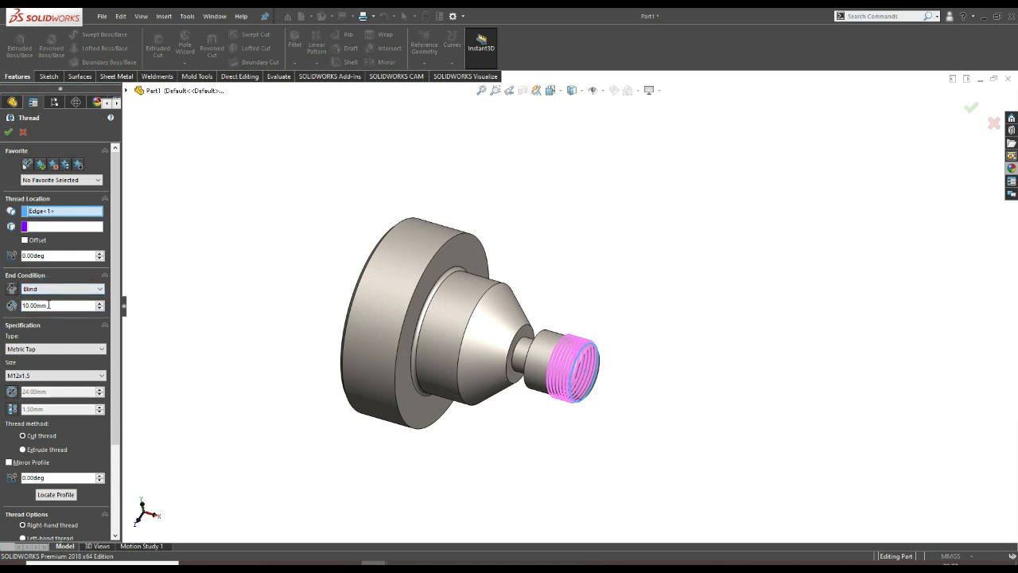
{"action": "double_click", "coordinate": [50, 306]}
{"action": "type", "text": "22"}
{"action": "key", "text": "Return"}
{"action": "scroll", "coordinate": [607, 345], "scroll_direction": "up", "scroll_amount": 3}
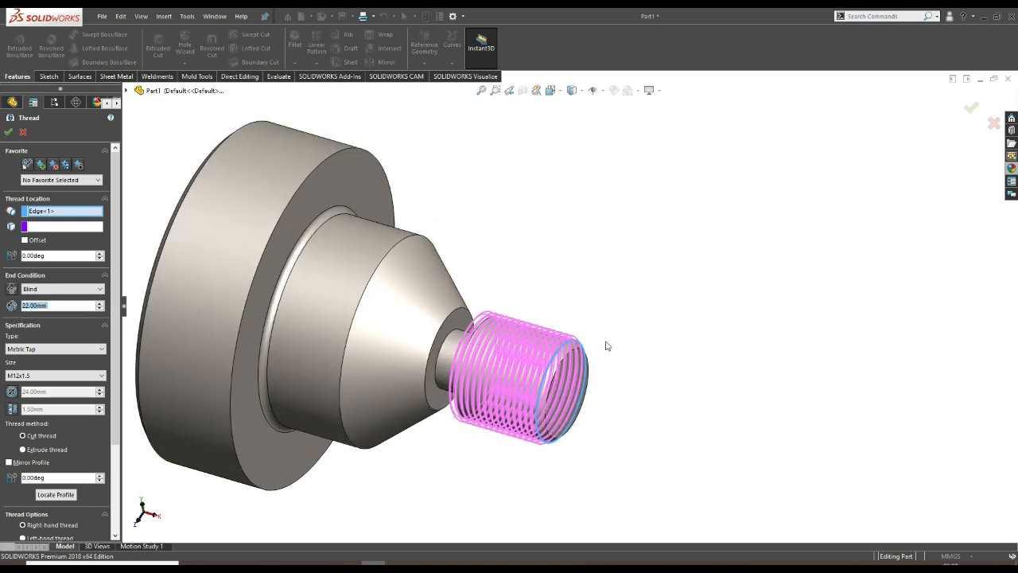
{"action": "middle_click_drag", "start_coordinate": [495, 427], "coordinate": [521, 421]}
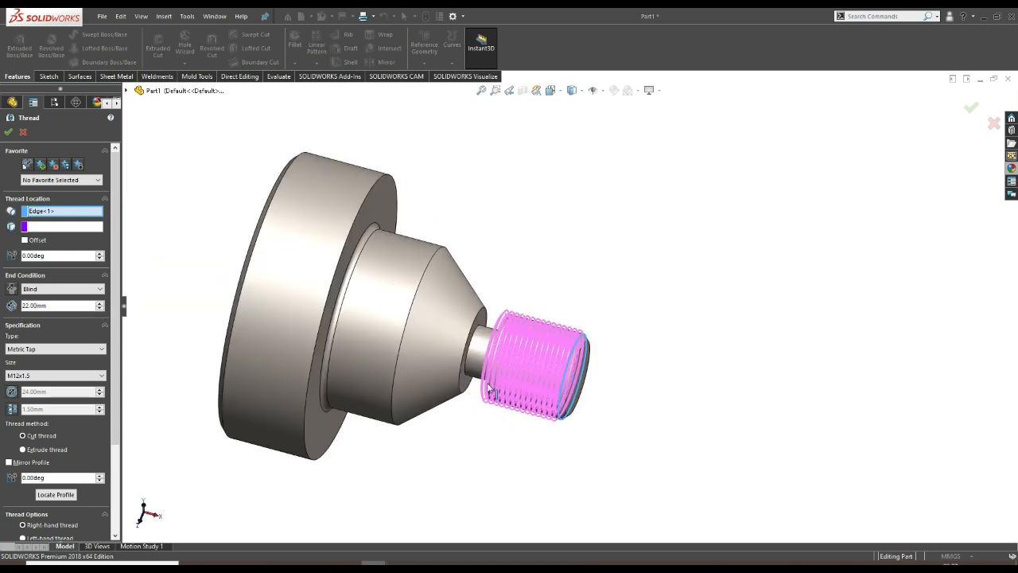
{"action": "scroll", "coordinate": [517, 342], "scroll_direction": "up", "scroll_amount": 2}
{"action": "middle_click_drag", "start_coordinate": [652, 357], "coordinate": [643, 357]}
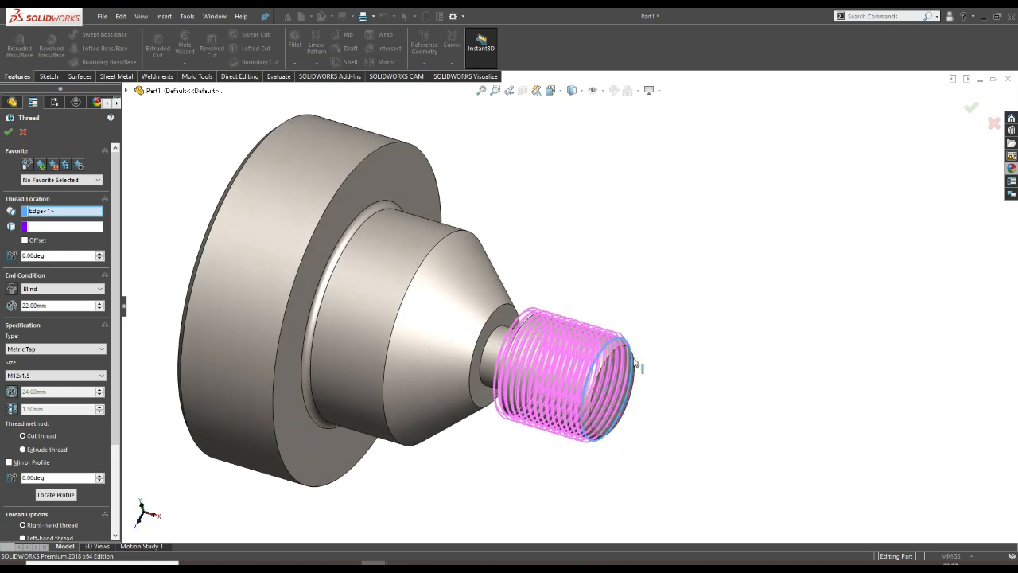
Set the blind thread's depth to 20.5 mm and check how far its preview reaches along the small cylinder.
{"action": "left_click", "coordinate": [50, 305]}
{"action": "double_click", "coordinate": [50, 305]}
{"action": "type", "text": "19.5"}
{"action": "key", "text": "Return"}
{"action": "scroll", "coordinate": [525, 314], "scroll_direction": "down", "scroll_amount": 2}
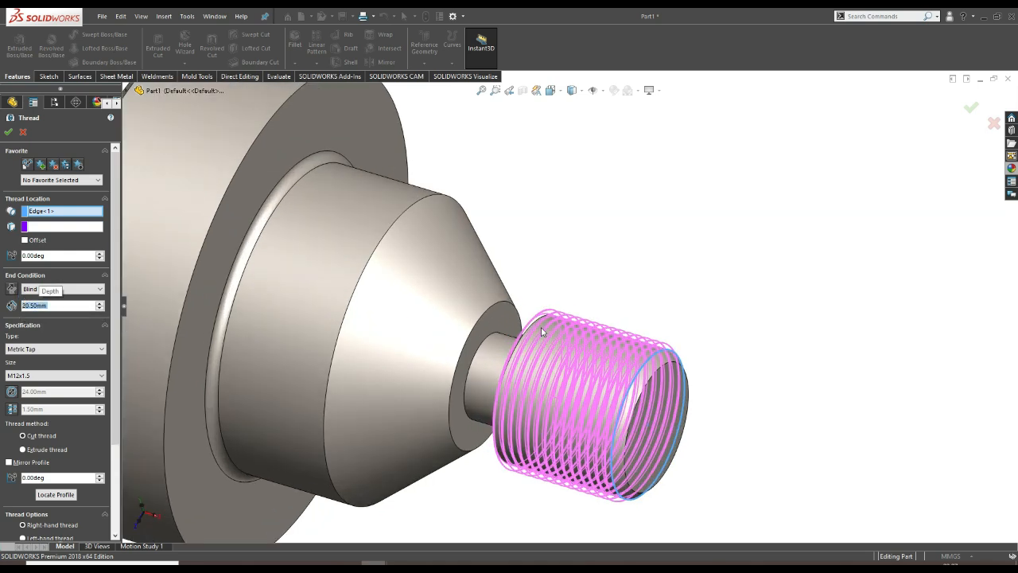
{"action": "scroll", "coordinate": [540, 332], "scroll_direction": "up", "scroll_amount": 3}
{"action": "middle_click_drag", "start_coordinate": [542, 412], "coordinate": [557, 337]}
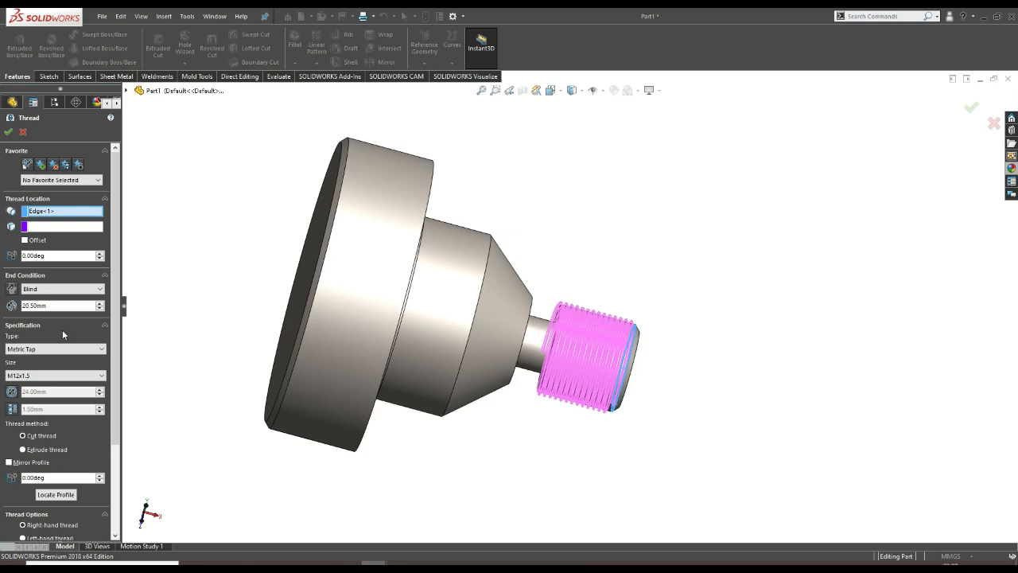
{"action": "scroll", "coordinate": [39, 349], "scroll_direction": "down", "scroll_amount": 1}
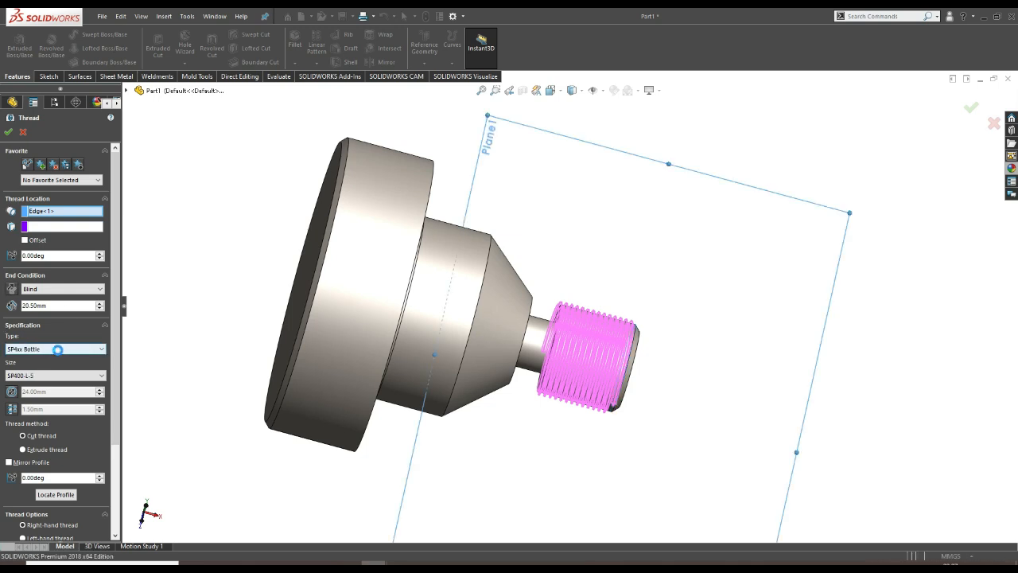
{"action": "left_click", "coordinate": [59, 353]}
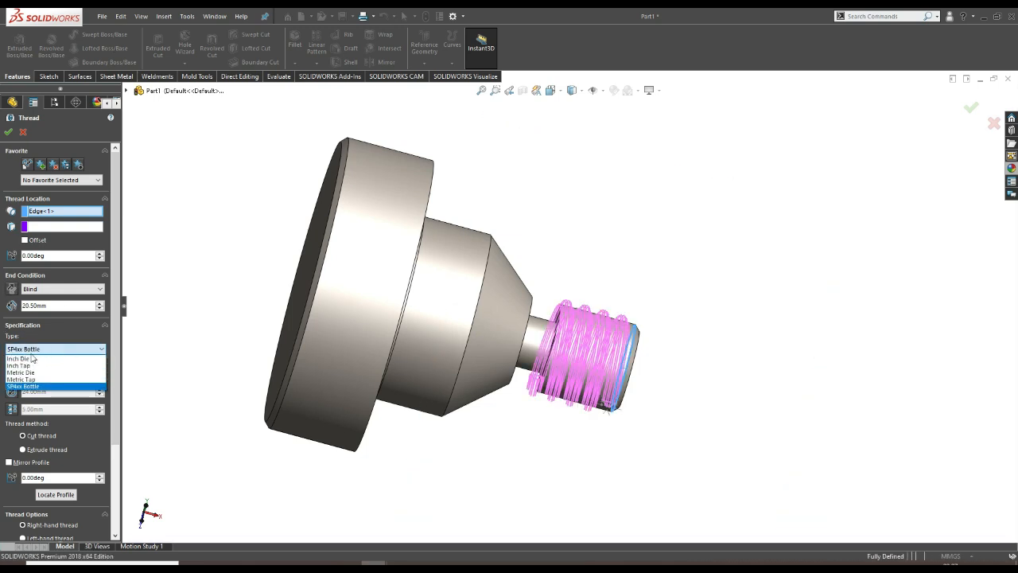
{"action": "left_click", "coordinate": [27, 379]}
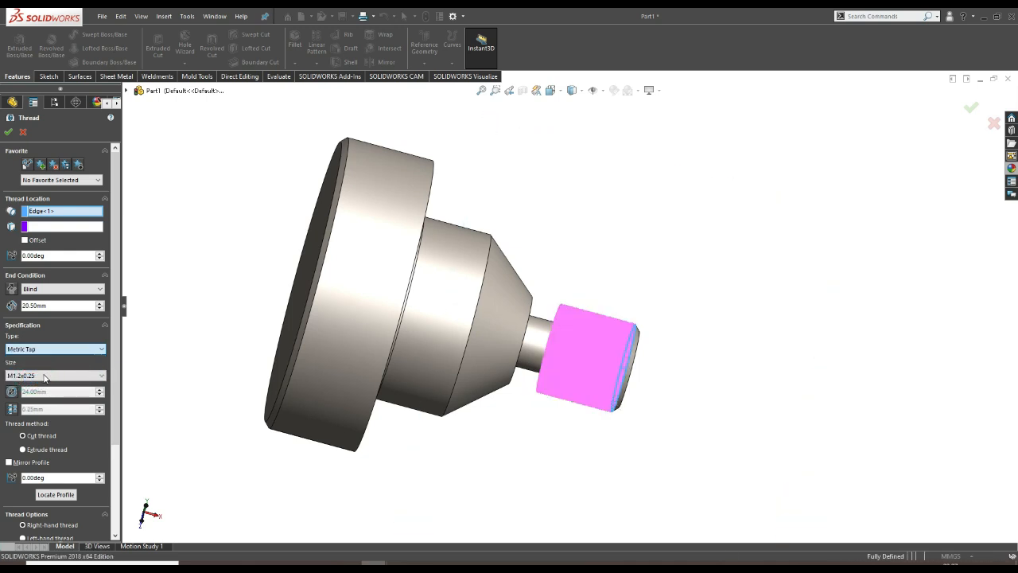
{"action": "left_click", "coordinate": [37, 374]}
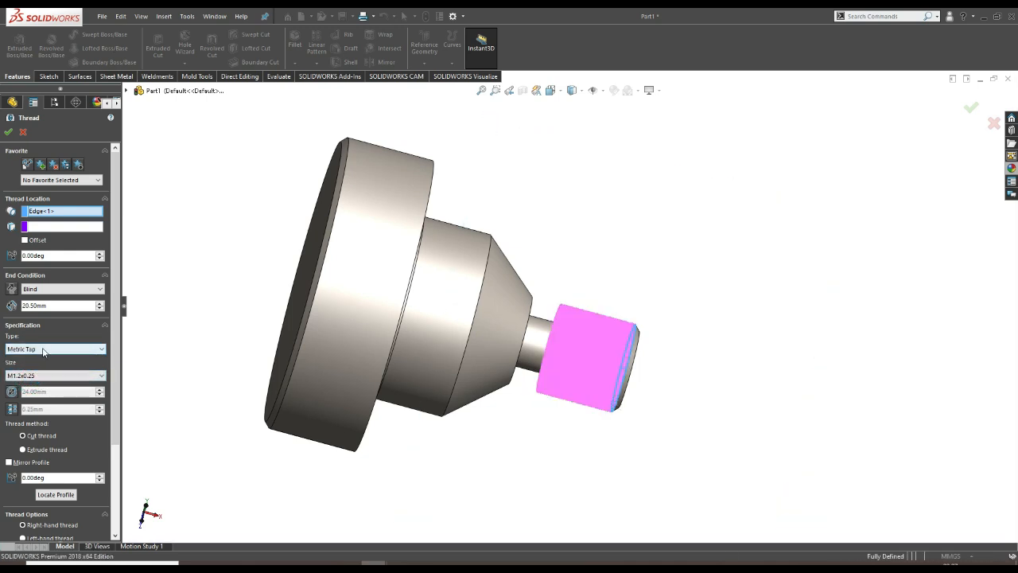
Set the thread's specification to type Metric Die and size M12x1.5, and check its preview on the small cylinder.
{"action": "left_click", "coordinate": [44, 350]}
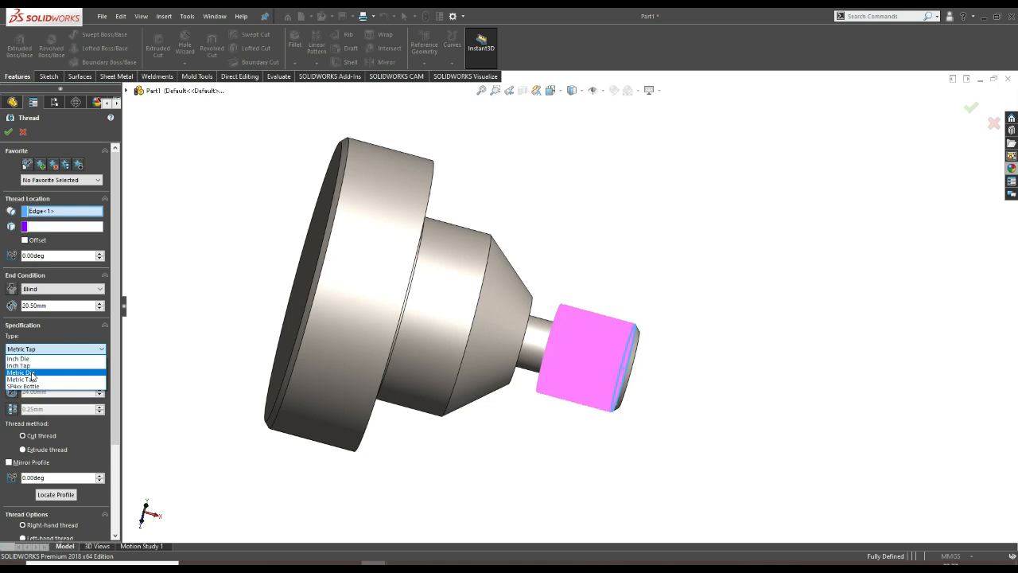
{"action": "left_click", "coordinate": [32, 372]}
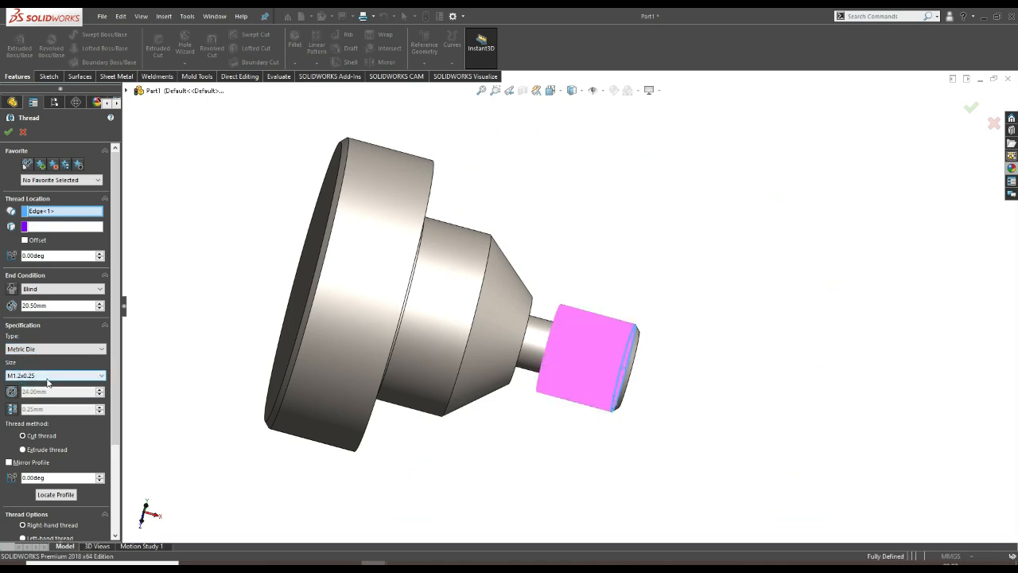
{"action": "left_click", "coordinate": [48, 376]}
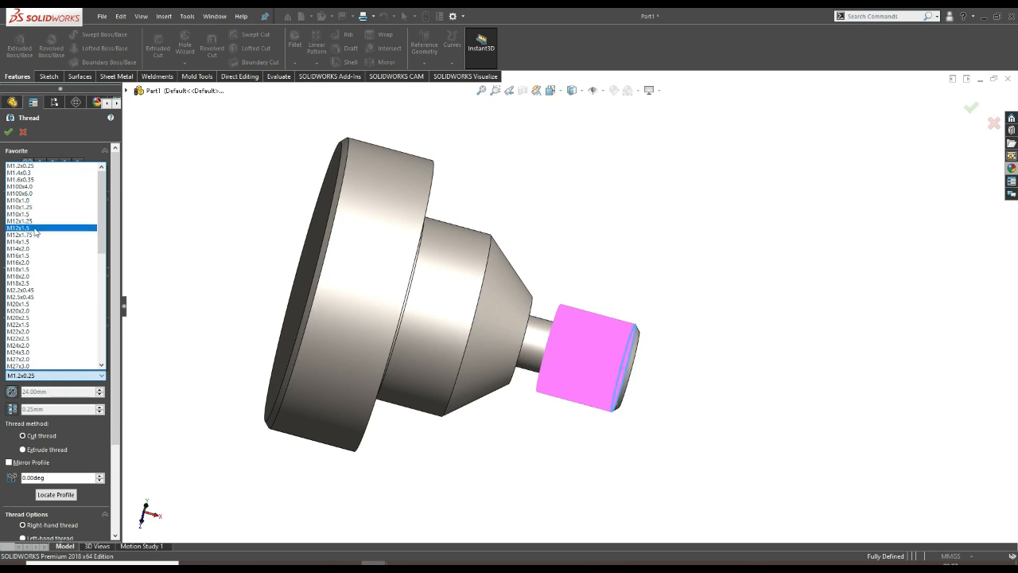
{"action": "left_click", "coordinate": [36, 228]}
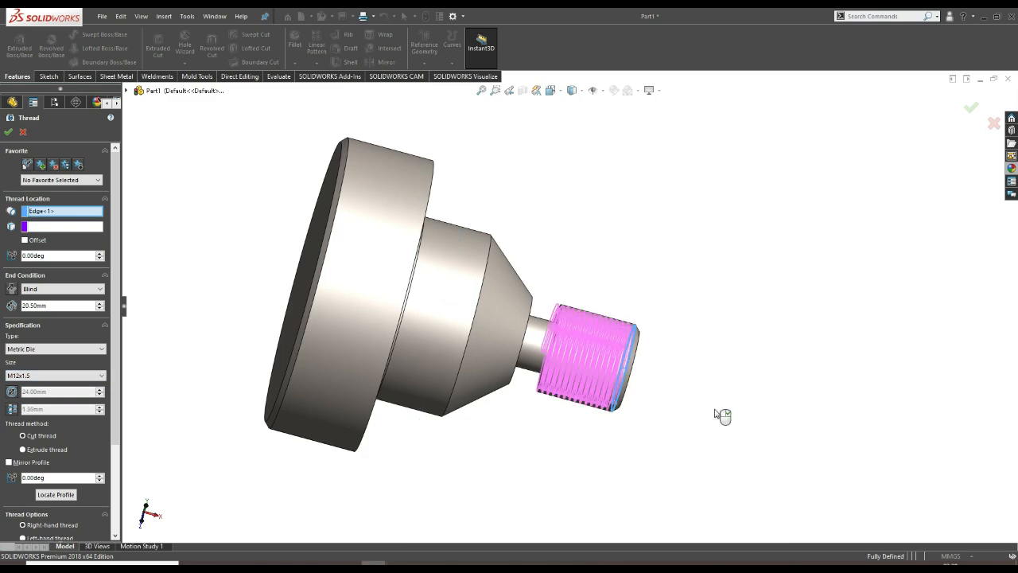
{"action": "scroll", "coordinate": [636, 353], "scroll_direction": "down", "scroll_amount": 4}
{"action": "scroll", "coordinate": [636, 353], "scroll_direction": "up", "scroll_amount": 3}
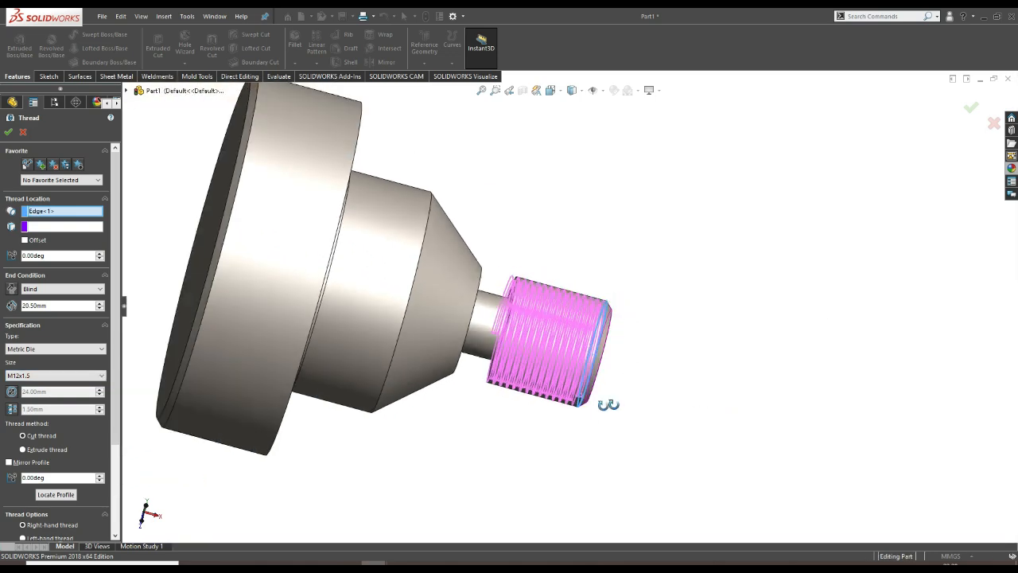
{"action": "middle_click_drag", "start_coordinate": [607, 409], "coordinate": [570, 411]}
{"action": "scroll", "coordinate": [570, 412], "scroll_direction": "down", "scroll_amount": 3}
{"action": "scroll", "coordinate": [571, 315], "scroll_direction": "up", "scroll_amount": 1}
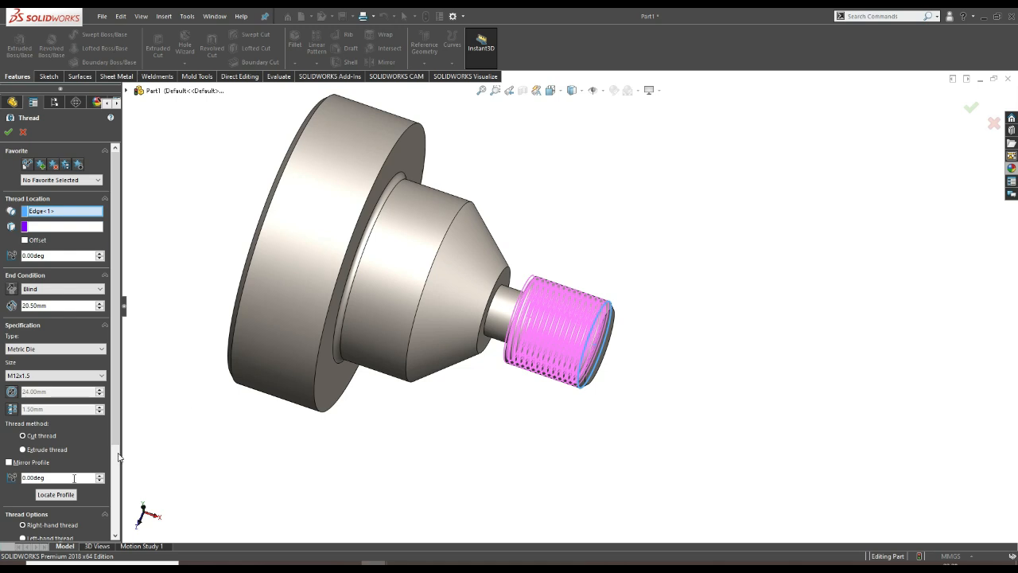
Preview the thread with the Extrude thread method and return it to Cut thread.
{"action": "left_click", "coordinate": [22, 436]}
{"action": "left_click", "coordinate": [22, 450]}
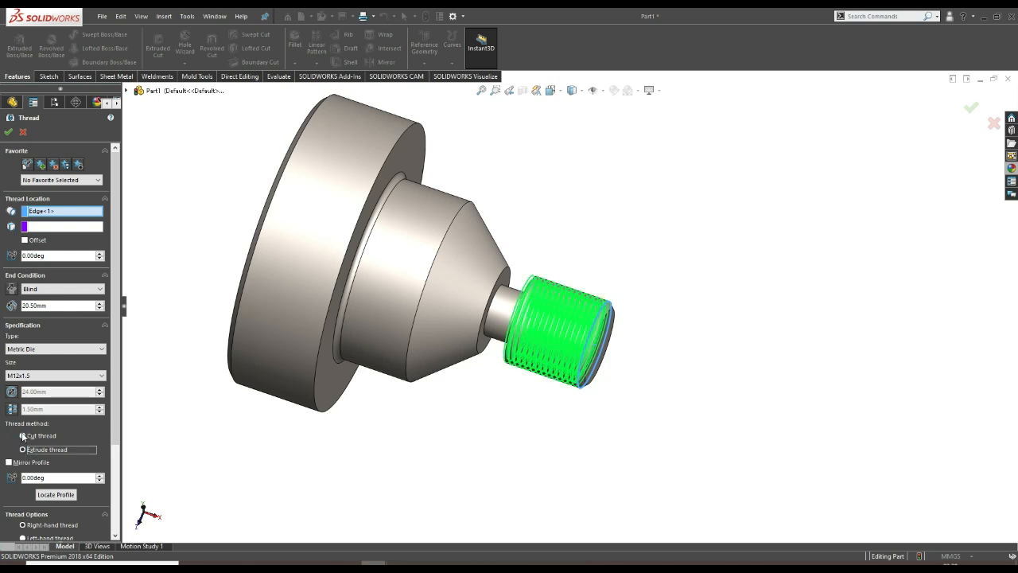
{"action": "left_click", "coordinate": [23, 435]}
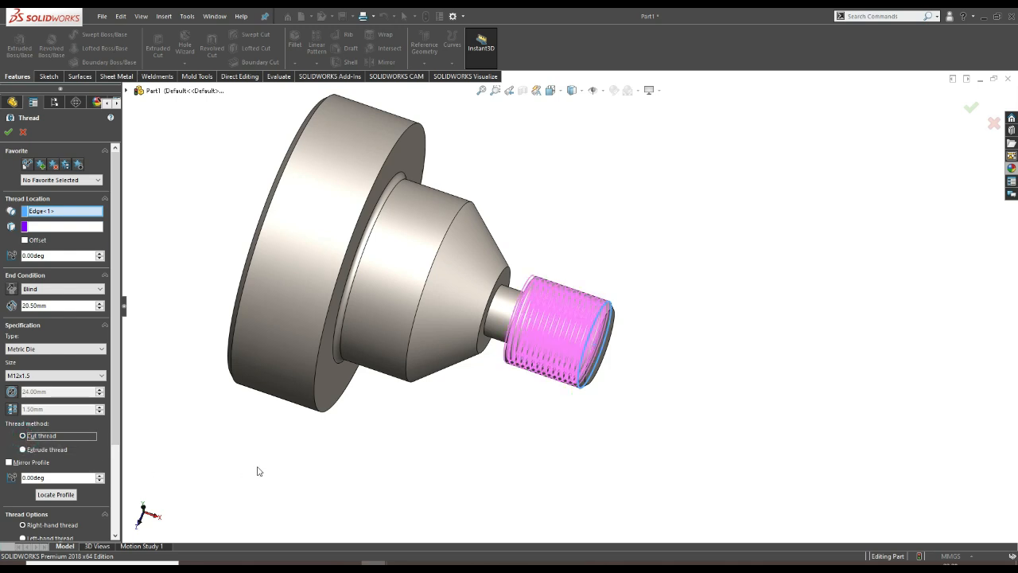
Trim the thread with both its start face and end face, and create it as a cut on the small cylinder.
{"action": "scroll", "coordinate": [46, 458], "scroll_direction": "down", "scroll_amount": 3}
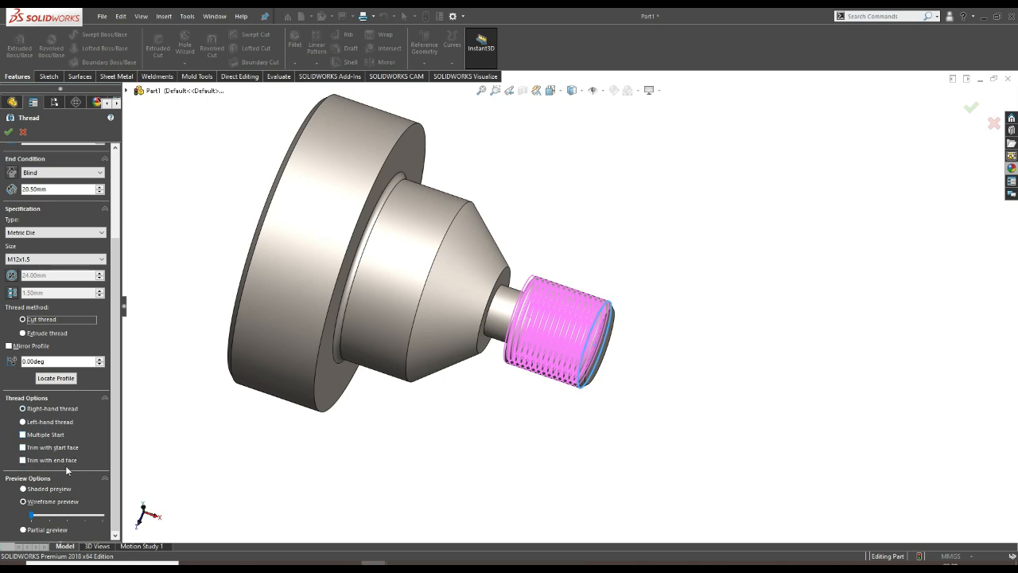
{"action": "left_click", "coordinate": [23, 447]}
{"action": "left_click", "coordinate": [23, 461]}
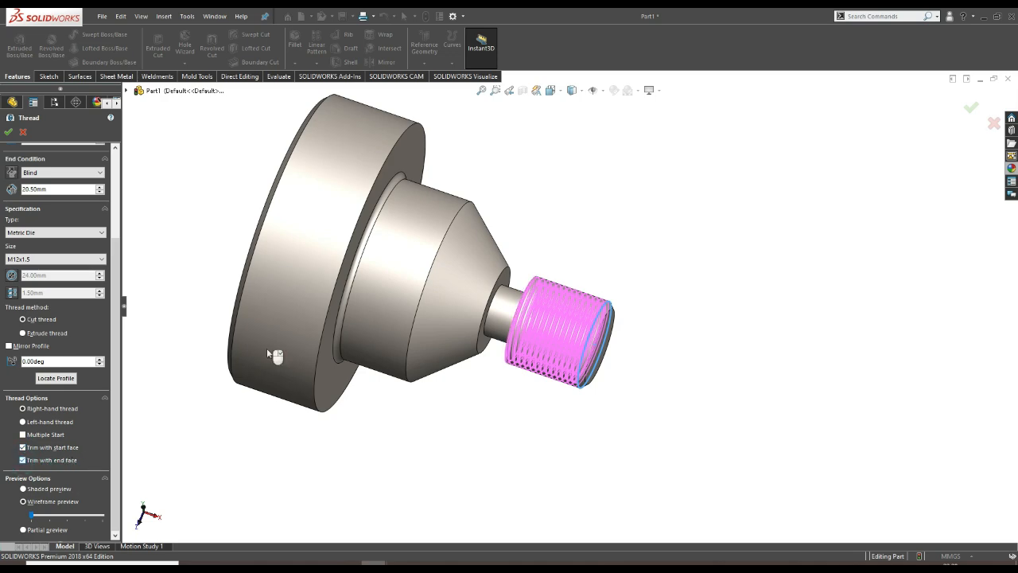
{"action": "middle_click_drag", "start_coordinate": [542, 413], "coordinate": [486, 468]}
{"action": "scroll", "coordinate": [559, 420], "scroll_direction": "up", "scroll_amount": 2}
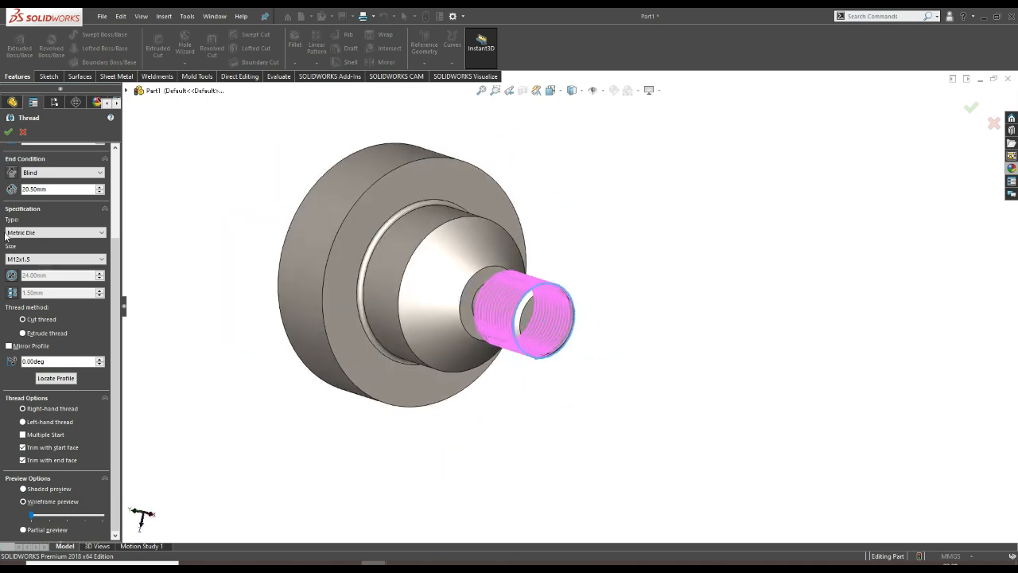
{"action": "left_click", "coordinate": [8, 131]}
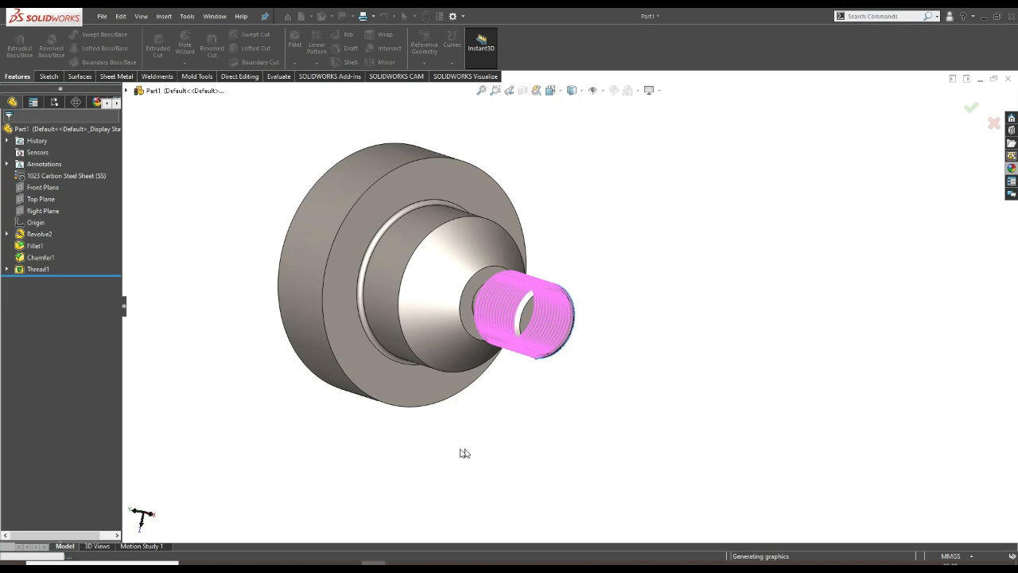
{"action": "middle_click_drag", "start_coordinate": [530, 434], "coordinate": [682, 372]}
{"action": "scroll", "coordinate": [680, 262], "scroll_direction": "down", "scroll_amount": 5}
{"action": "scroll", "coordinate": [684, 373], "scroll_direction": "up", "scroll_amount": 6}
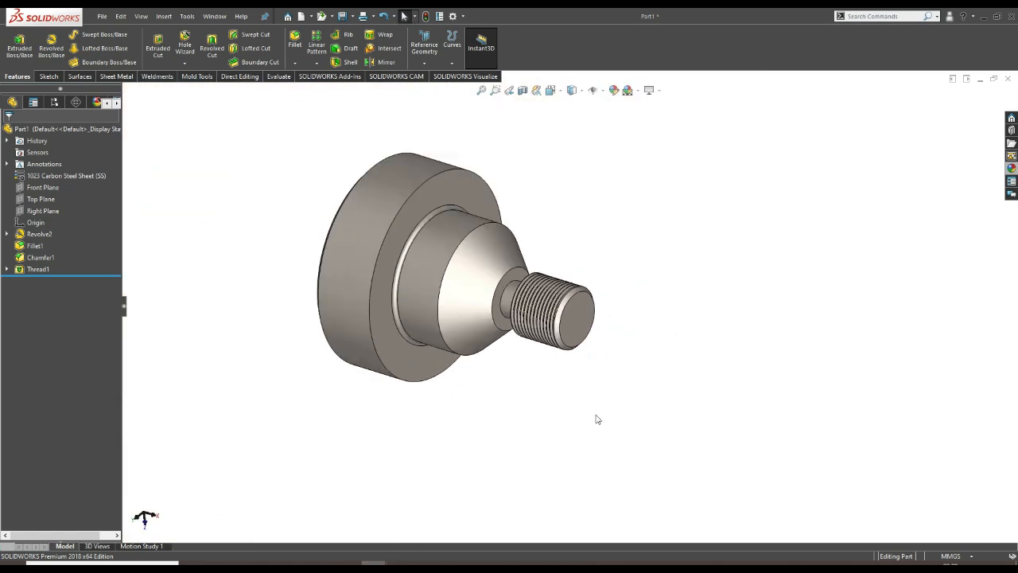
Turn on Perspective and Shadows In Shaded Mode for the part display, and view the threaded part upright.
{"action": "scroll", "coordinate": [601, 369], "scroll_direction": "up", "scroll_amount": 2}
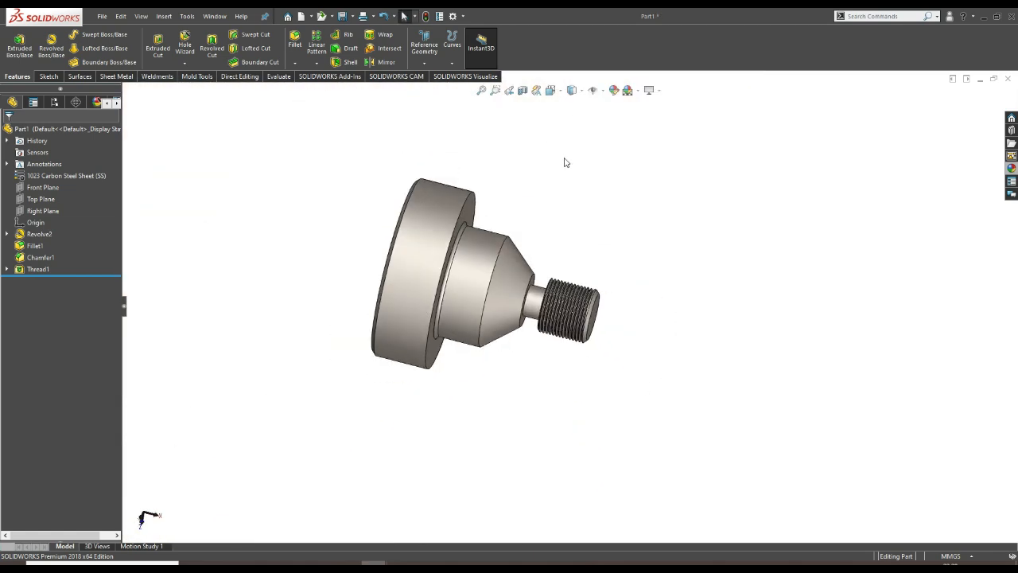
{"action": "scroll", "coordinate": [596, 238], "scroll_direction": "down", "scroll_amount": 2}
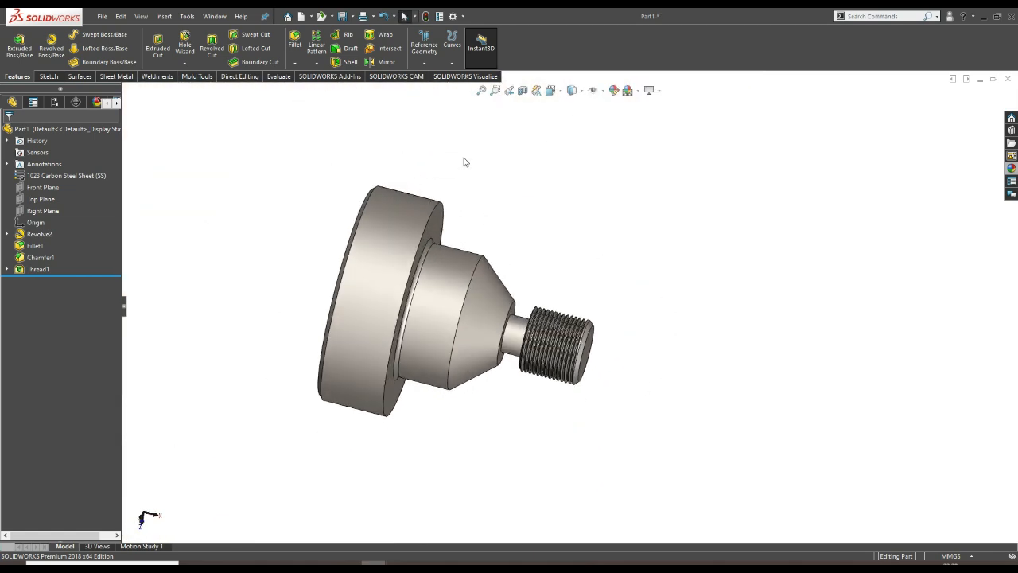
{"action": "left_click", "coordinate": [660, 92]}
{"action": "left_click", "coordinate": [682, 132]}
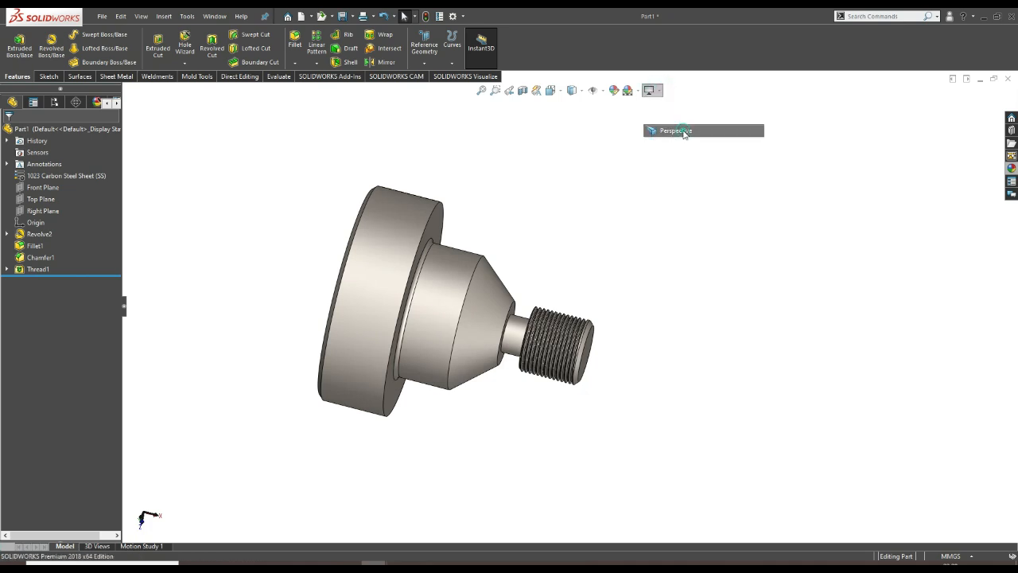
{"action": "left_click", "coordinate": [657, 90]}
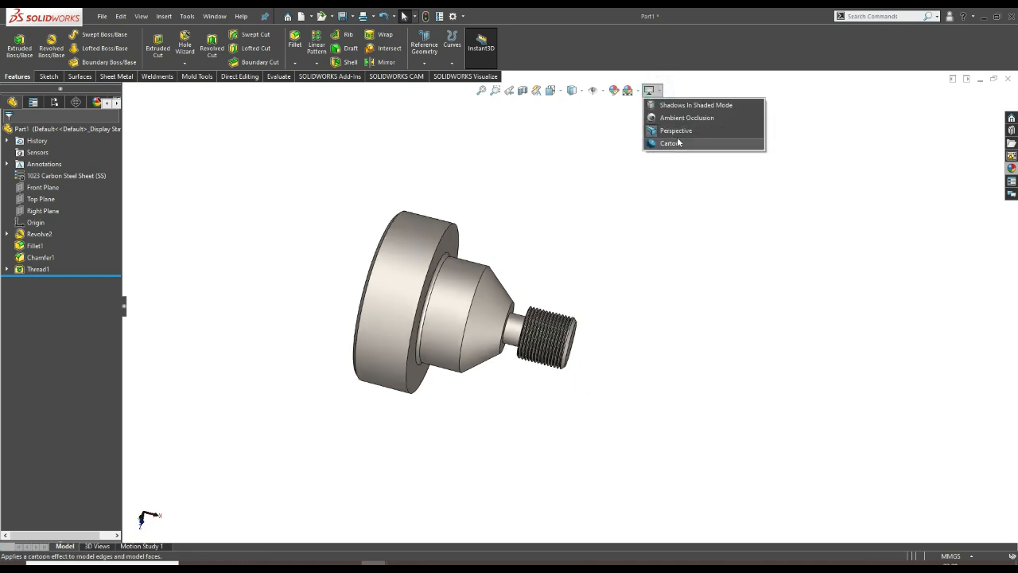
{"action": "left_click", "coordinate": [684, 105]}
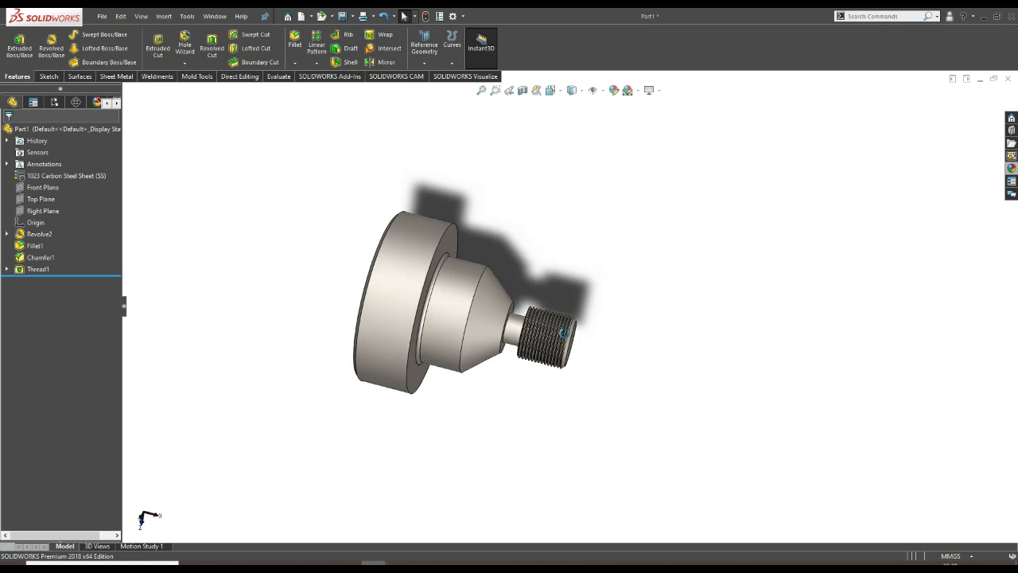
{"action": "middle_click_drag", "start_coordinate": [562, 331], "coordinate": [572, 157]}
{"action": "middle_click_drag", "start_coordinate": [588, 402], "coordinate": [584, 364]}
{"action": "scroll", "coordinate": [482, 343], "scroll_direction": "down", "scroll_amount": 2}
{"action": "scroll", "coordinate": [493, 339], "scroll_direction": "up", "scroll_amount": 2}
{"action": "scroll", "coordinate": [493, 343], "scroll_direction": "up", "scroll_amount": 2}
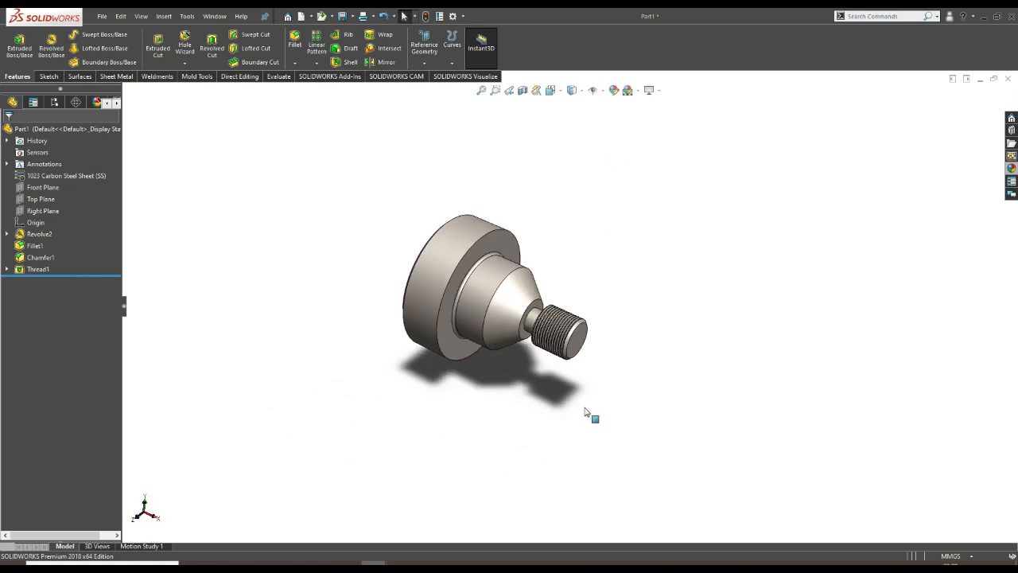
{"action": "mouse_move", "coordinate": [591, 416]}
{"action": "middle_mouse_down"}
{"action": "mouse_move", "coordinate": [517, 405]}
{"action": "mouse_move", "coordinate": [588, 407]}
{"action": "middle_mouse_up"}
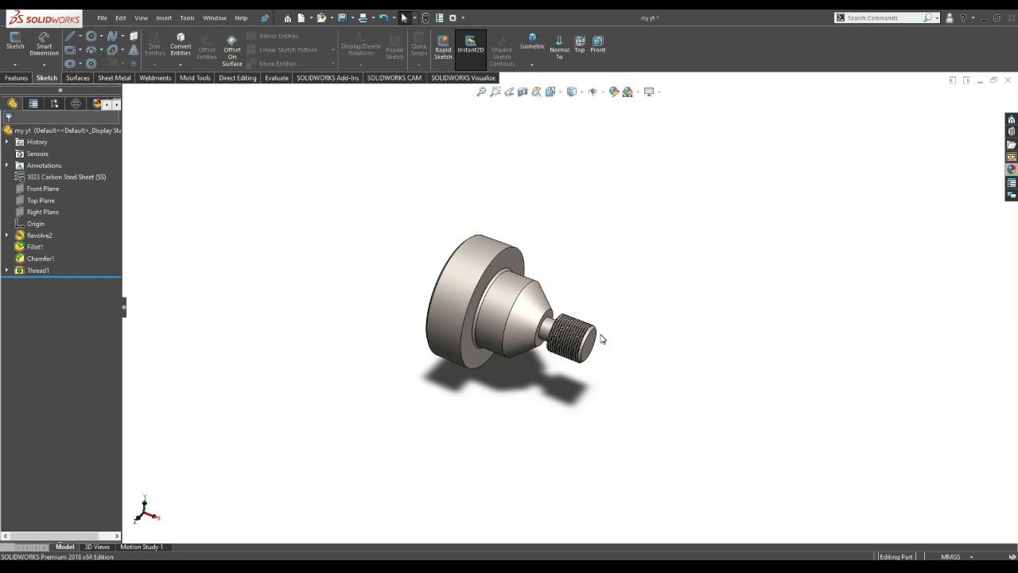
Save the threaded part and look over its saved shape.
{"action": "left_click", "coordinate": [343, 18]}
{"action": "scroll", "coordinate": [659, 403], "scroll_direction": "down", "scroll_amount": 2}
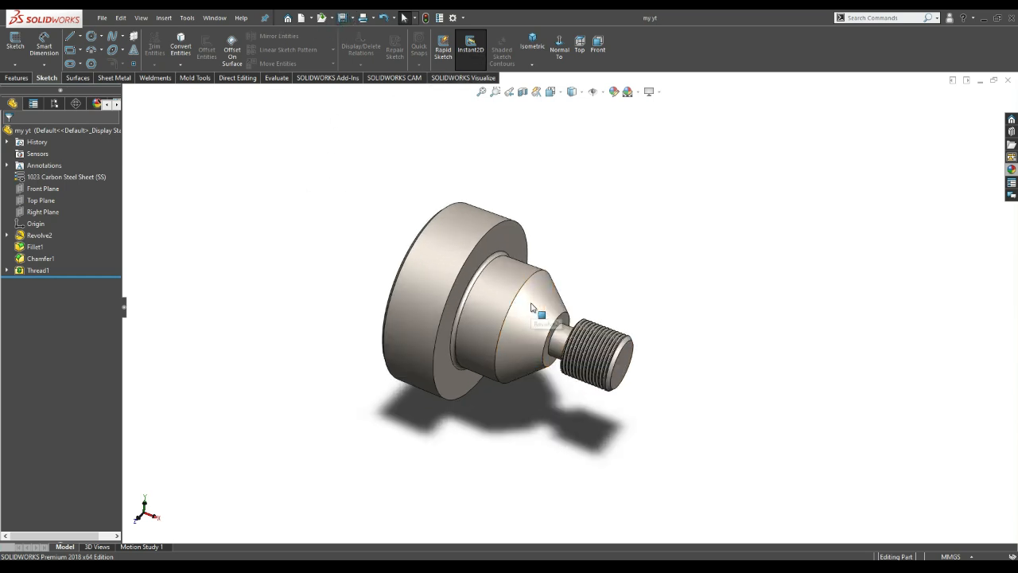
{"action": "scroll", "coordinate": [633, 388], "scroll_direction": "down", "scroll_amount": 2}
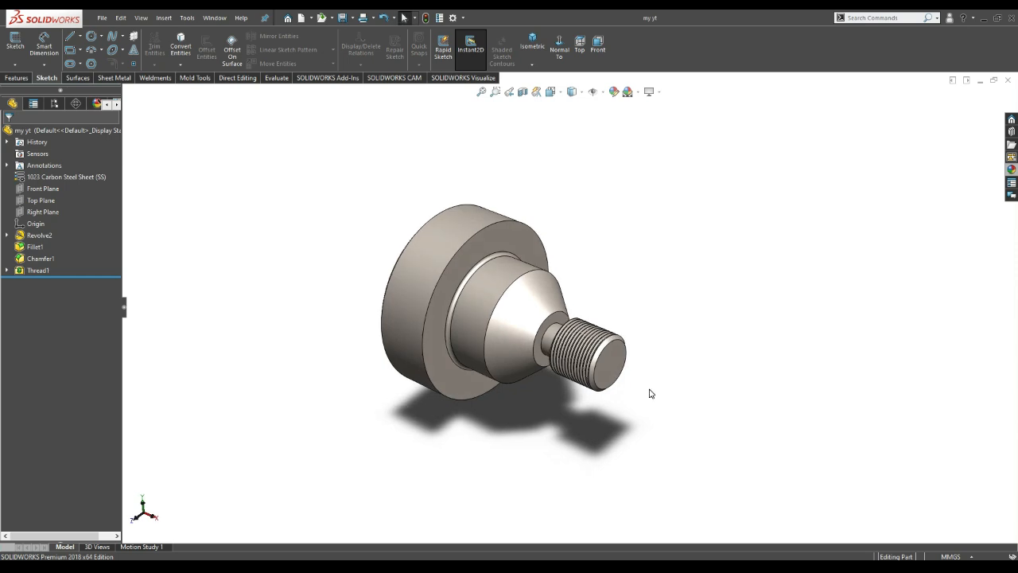
{"action": "scroll", "coordinate": [590, 354], "scroll_direction": "up", "scroll_amount": 1}
{"action": "middle_click_drag", "start_coordinate": [616, 319], "coordinate": [618, 341]}
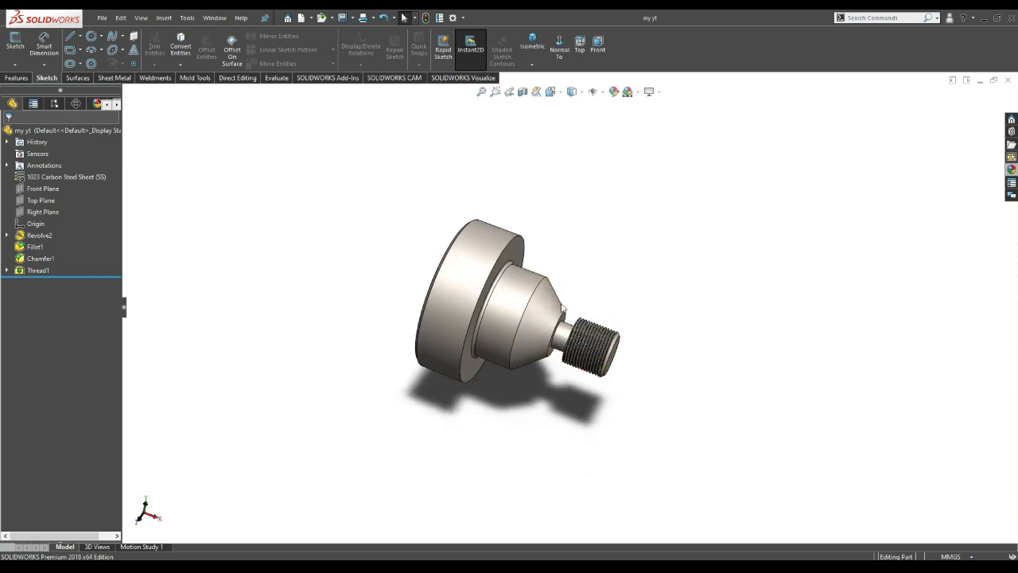
{"action": "scroll", "coordinate": [561, 286], "scroll_direction": "down", "scroll_amount": 2}
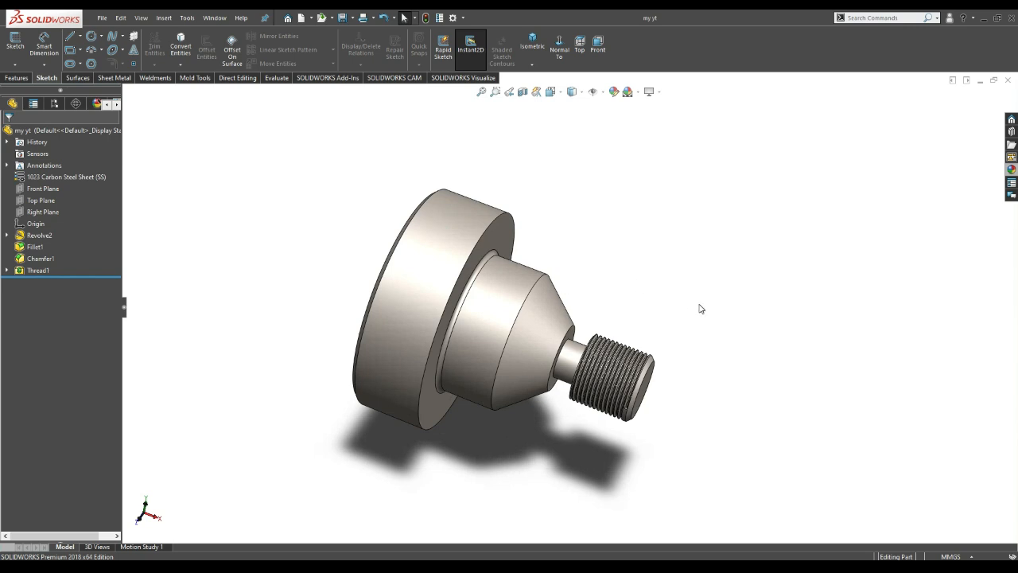
Open the existing 1.5 mm chamfer feature for editing.
{"action": "left_click", "coordinate": [48, 258]}
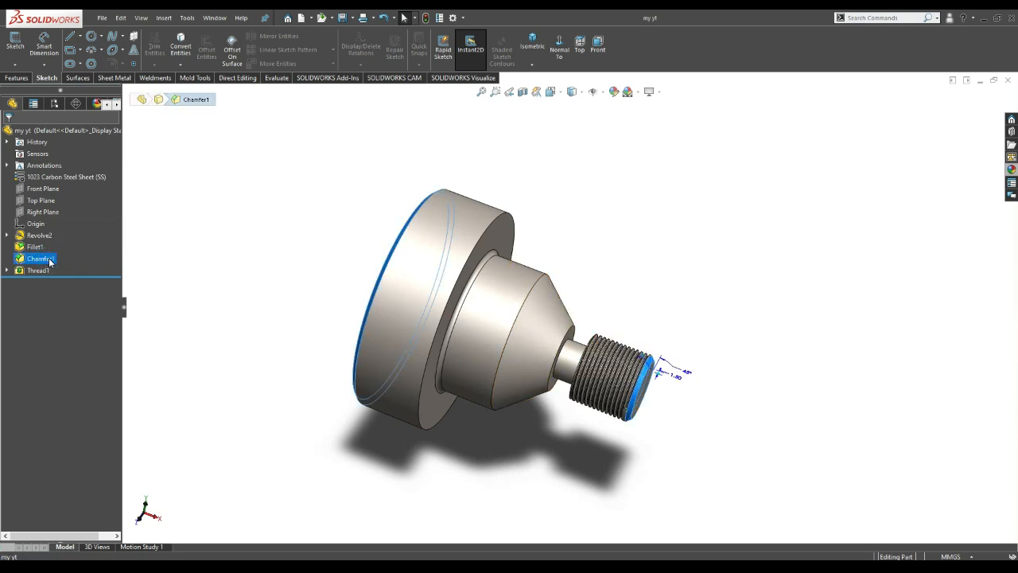
{"action": "right_click", "coordinate": [49, 258]}
{"action": "left_click", "coordinate": [58, 227]}
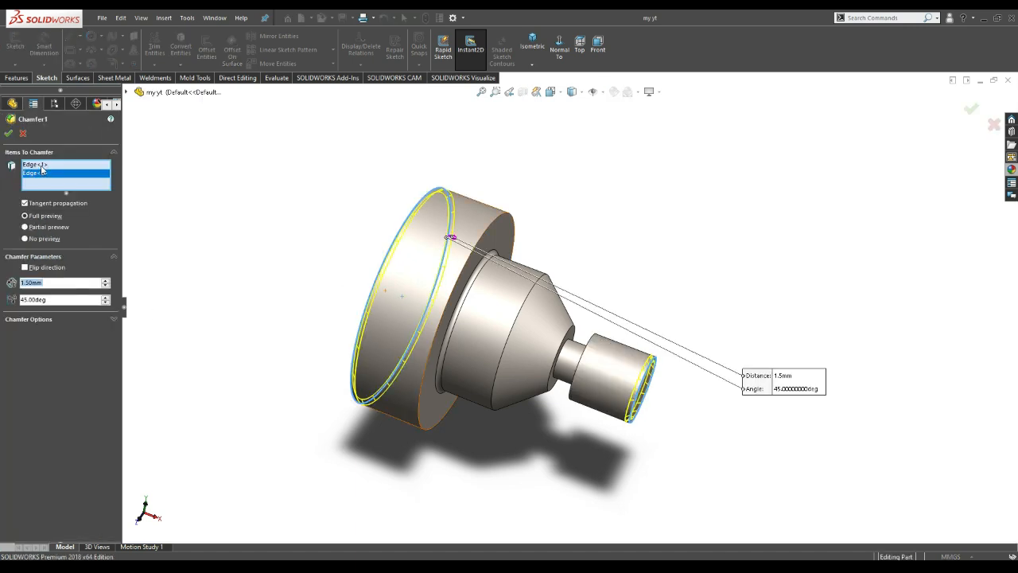
{"action": "right_click", "coordinate": [40, 167]}
{"action": "left_click", "coordinate": [63, 173]}
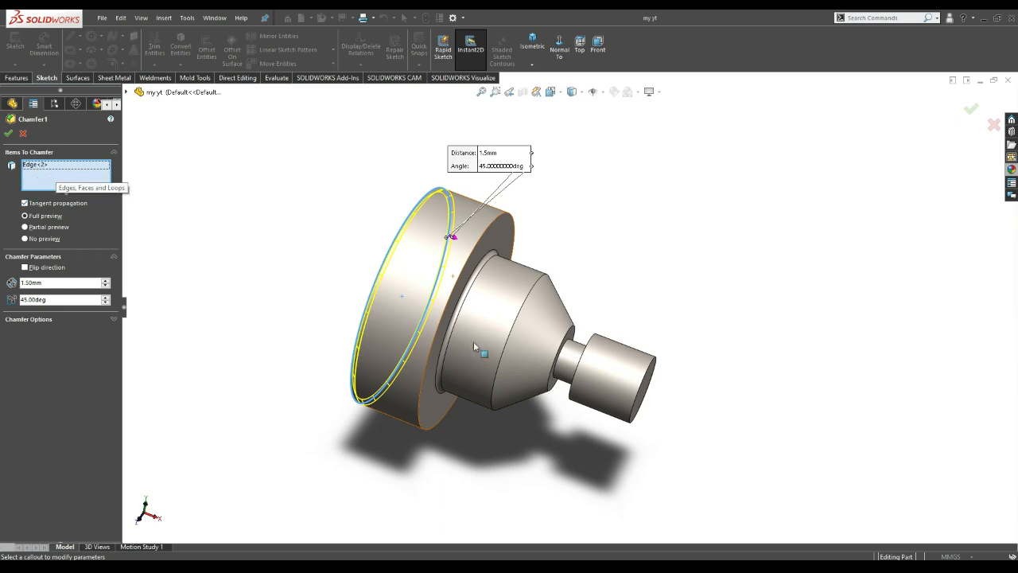
{"action": "left_click", "coordinate": [645, 383]}
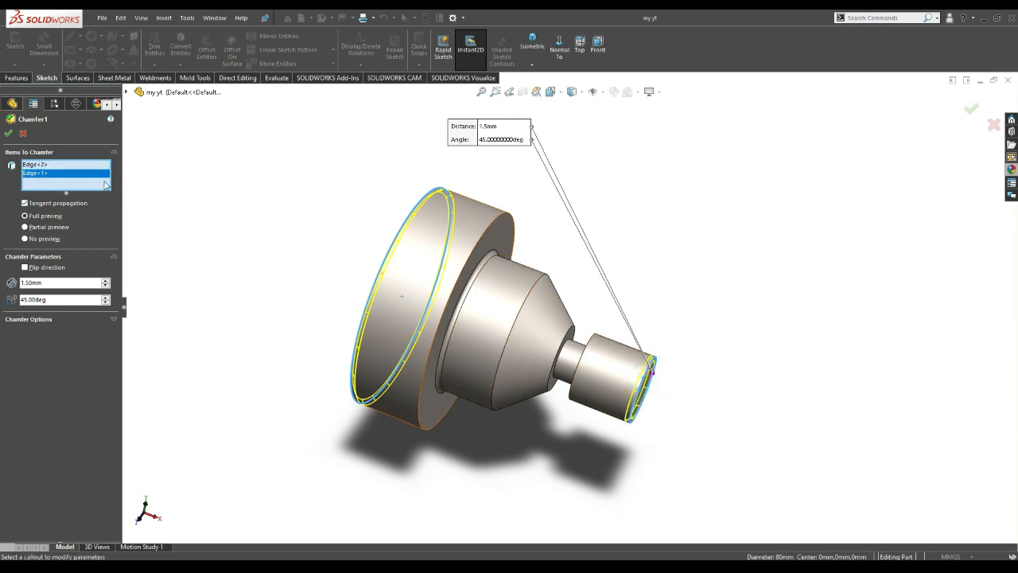
Remove the large disc's outer edge from the chamfer, keeping only the small cylinder's end edge, and accept the edit.
{"action": "left_click", "coordinate": [36, 164]}
{"action": "right_click", "coordinate": [36, 164]}
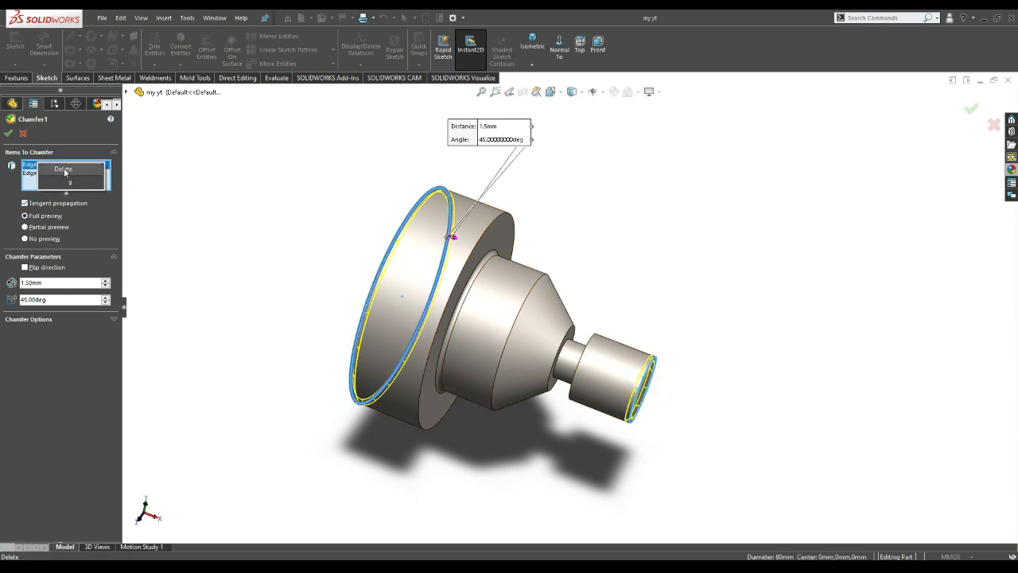
{"action": "left_click", "coordinate": [64, 168]}
{"action": "left_click", "coordinate": [8, 132]}
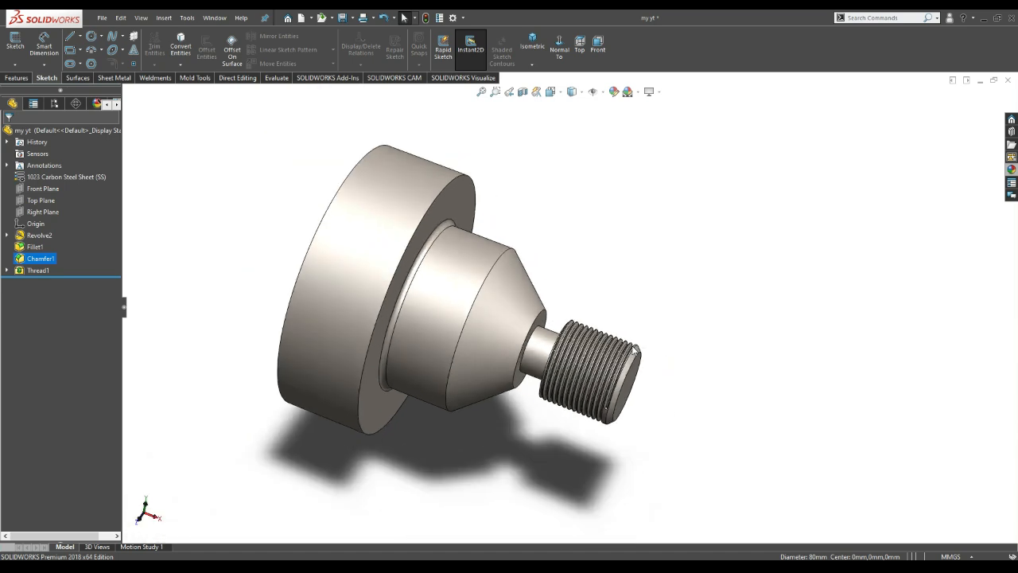
{"action": "middle_click_drag", "start_coordinate": [689, 400], "coordinate": [657, 392]}
{"action": "scroll", "coordinate": [525, 373], "scroll_direction": "up", "scroll_amount": 2}
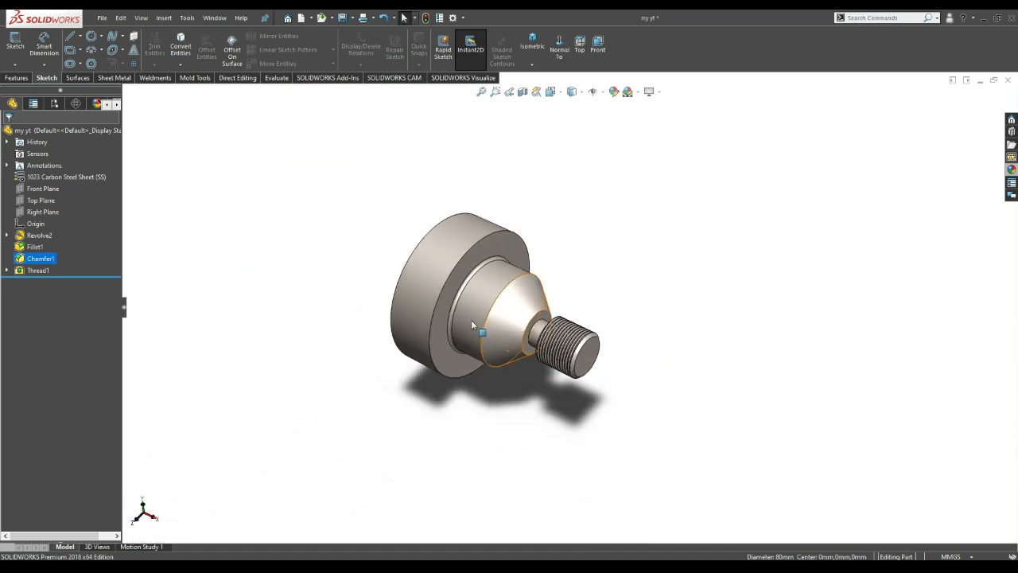
{"action": "middle_click_drag", "start_coordinate": [358, 309], "coordinate": [359, 313]}
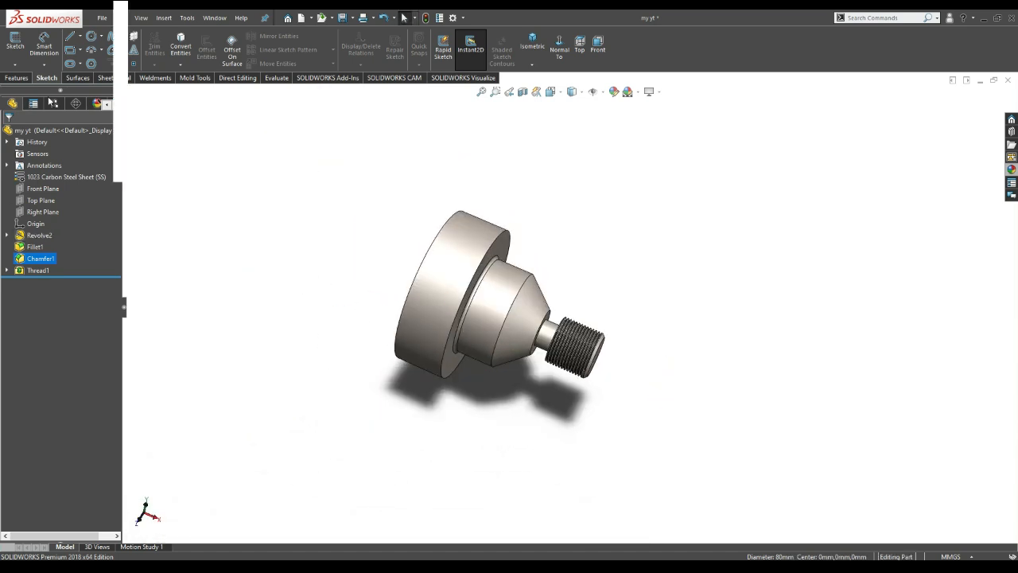
Bring up the SOLIDWORKS CAM commands and open the Add-Ins dialog to check the CAM add-in.
{"action": "left_click", "coordinate": [407, 79]}
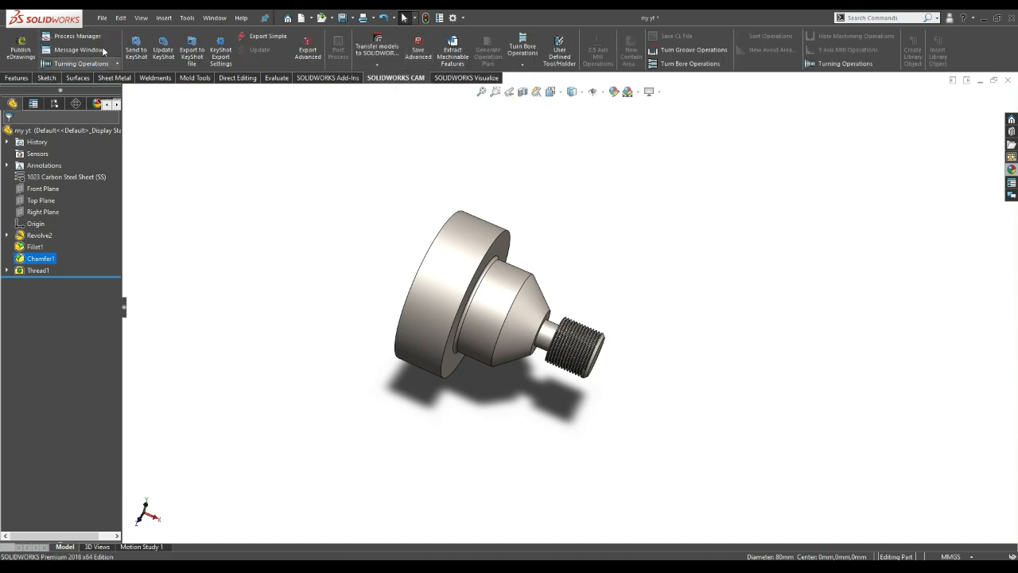
{"action": "left_click", "coordinate": [188, 17]}
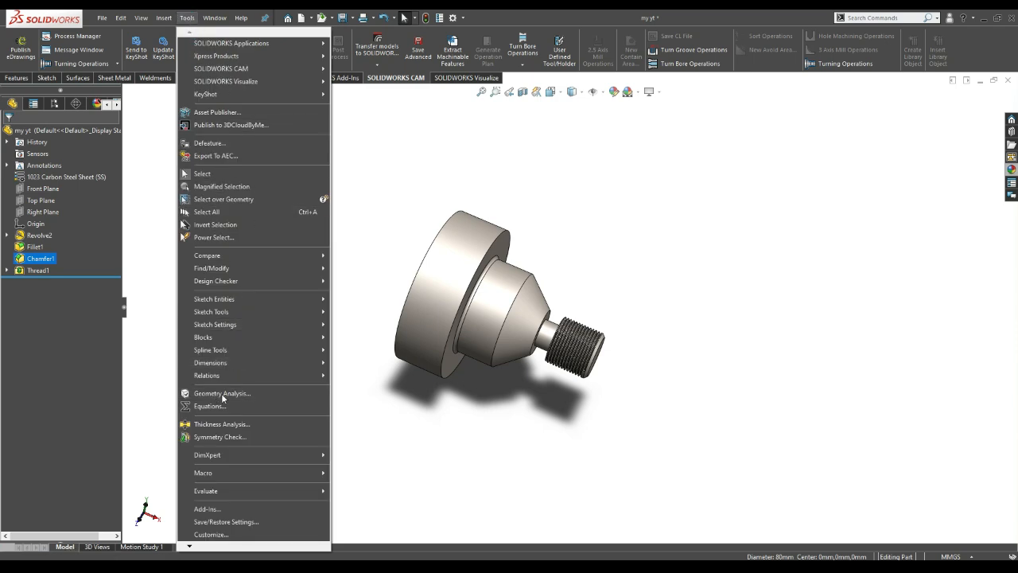
{"action": "left_click", "coordinate": [227, 512]}
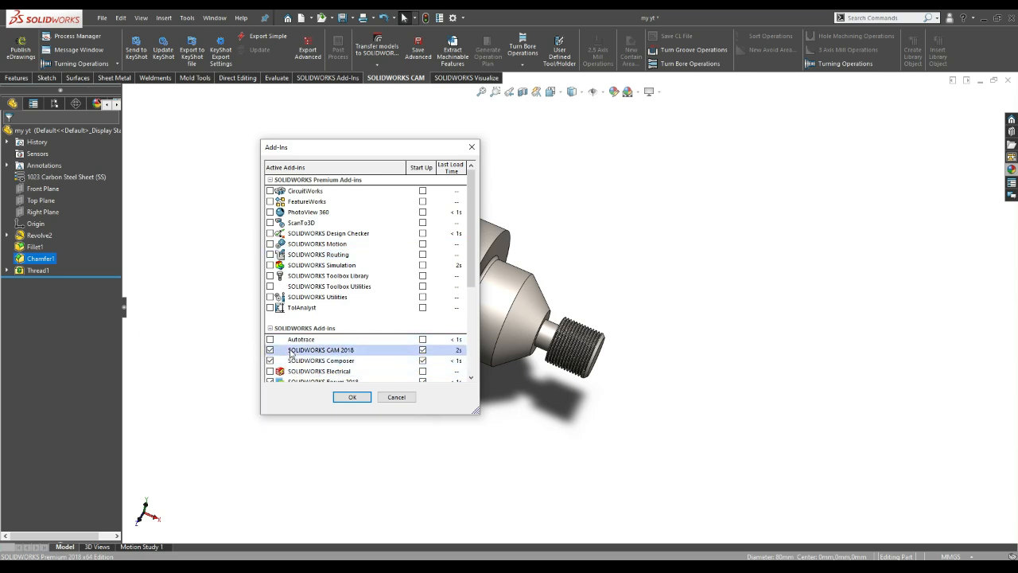
Accept the add-in selection with SOLIDWORKS CAM 2018 enabled and display the CAM feature tree.
{"action": "left_click", "coordinate": [353, 397]}
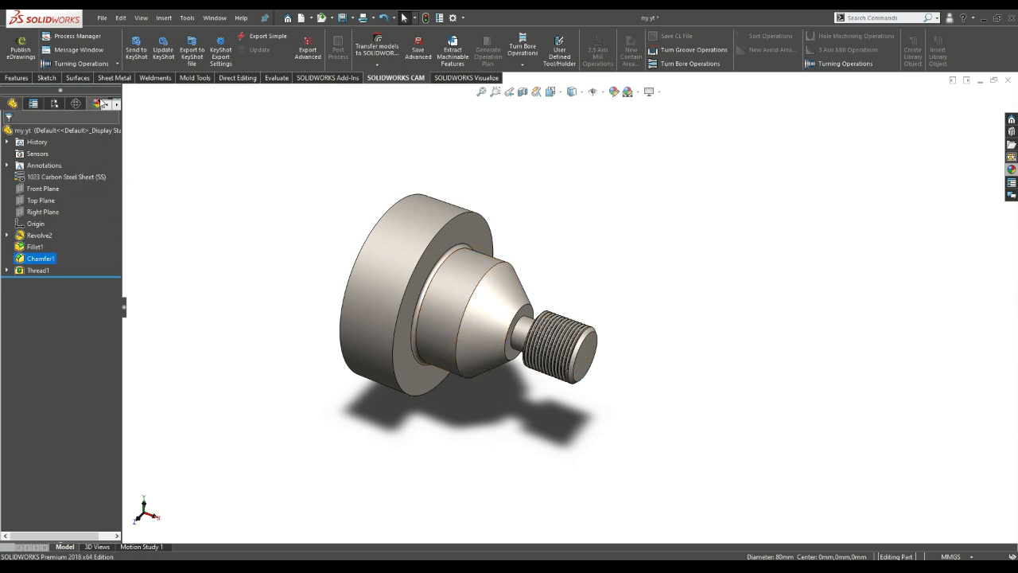
{"action": "left_click", "coordinate": [116, 106]}
{"action": "left_click", "coordinate": [116, 105]}
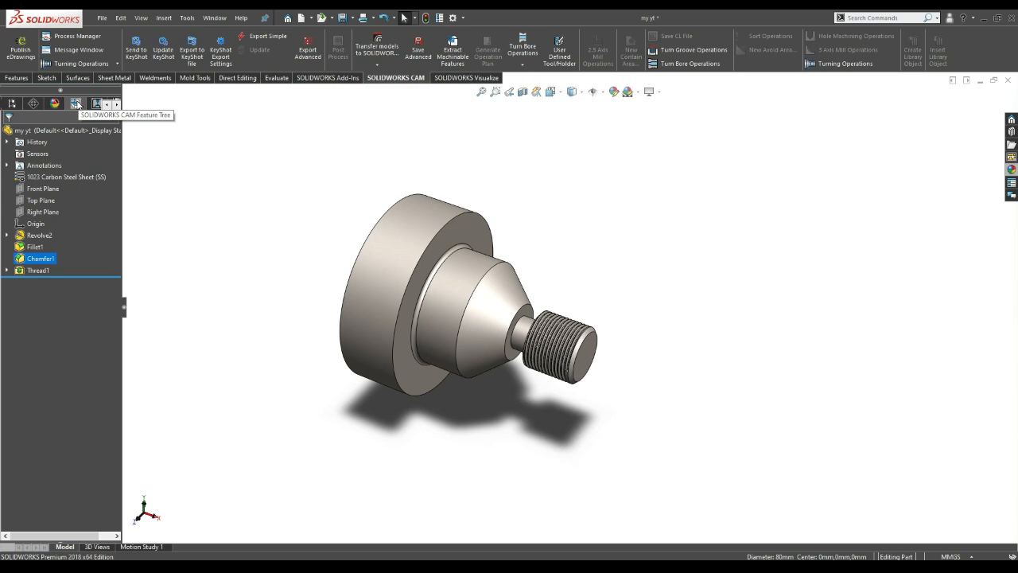
{"action": "left_click", "coordinate": [76, 104]}
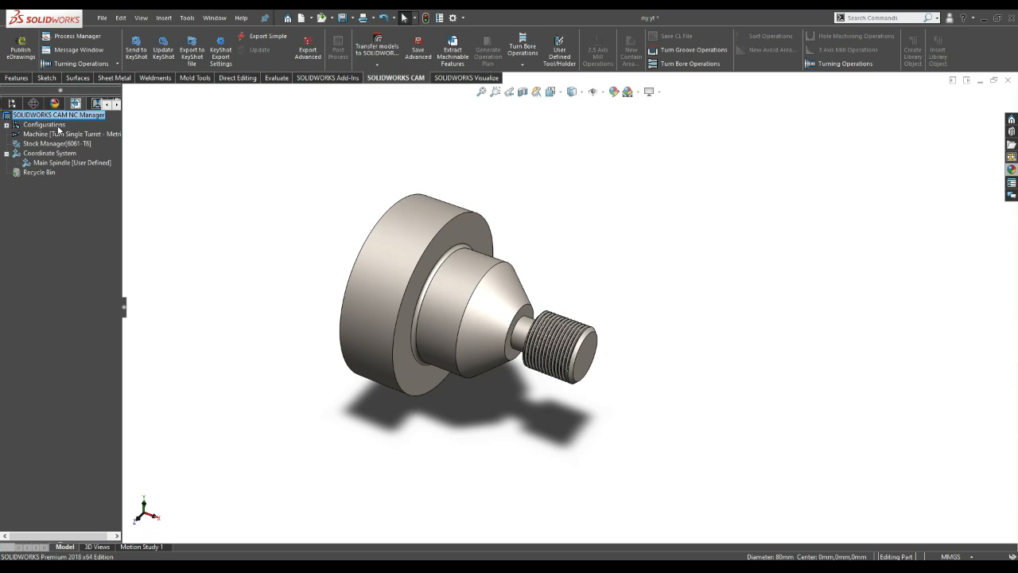
Edit the machine definition and make Turn Single Turret - Metric Copy the active machine.
{"action": "left_click", "coordinate": [55, 125]}
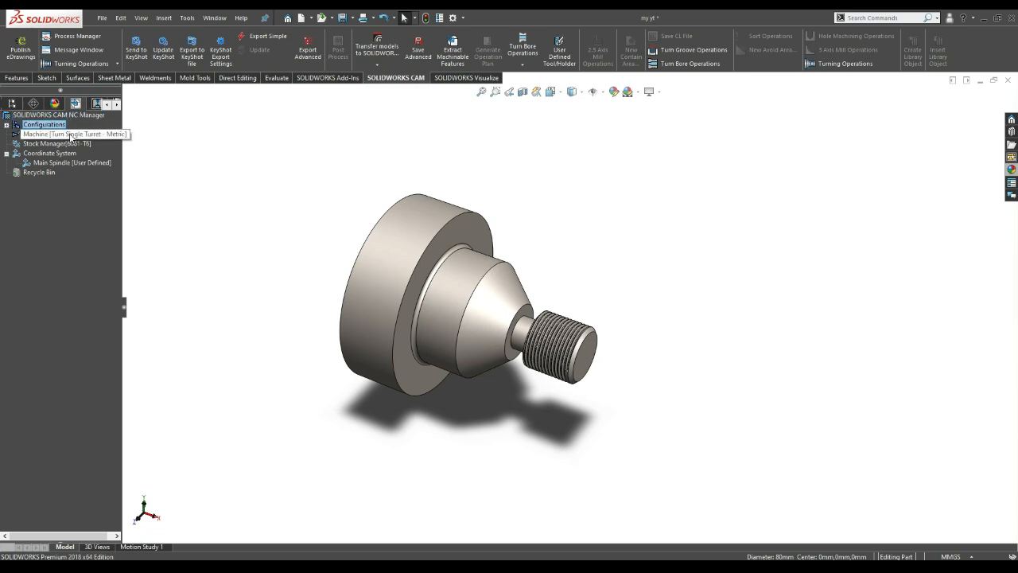
{"action": "left_click", "coordinate": [70, 134]}
{"action": "scroll", "coordinate": [454, 302], "scroll_direction": "up", "scroll_amount": 2}
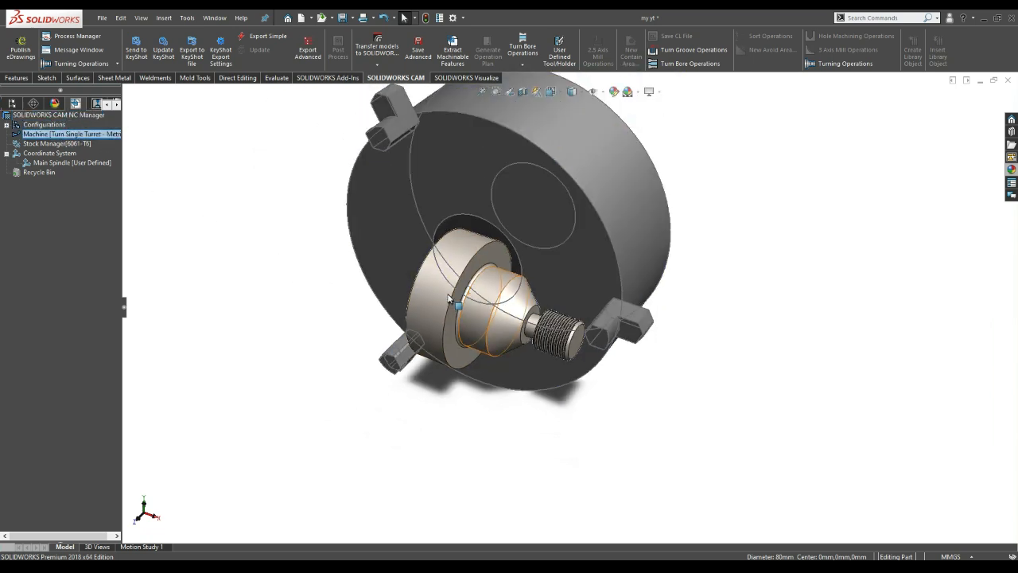
{"action": "right_click", "coordinate": [104, 135]}
{"action": "left_click", "coordinate": [136, 143]}
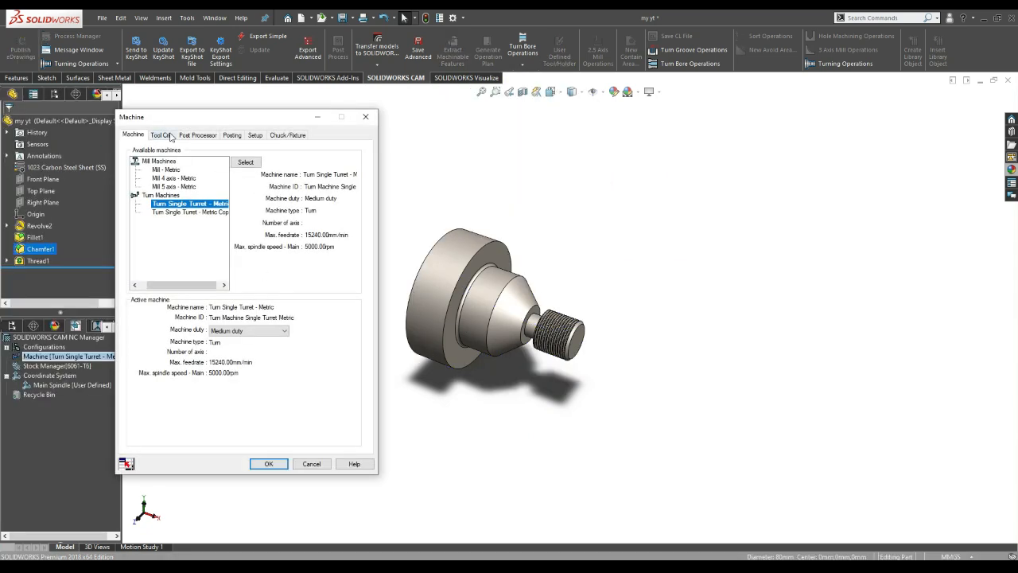
{"action": "left_click", "coordinate": [191, 212]}
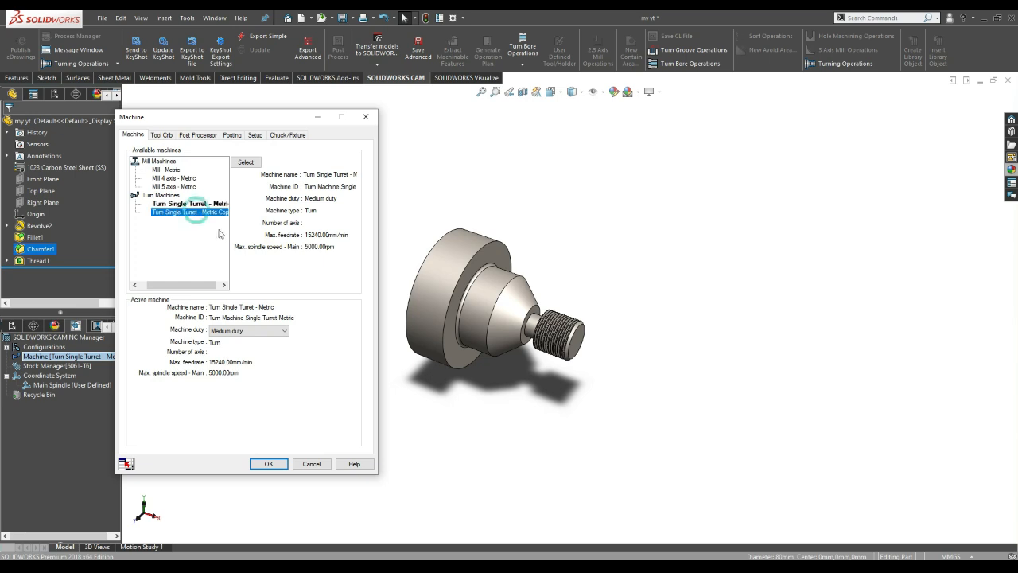
{"action": "left_click", "coordinate": [256, 162]}
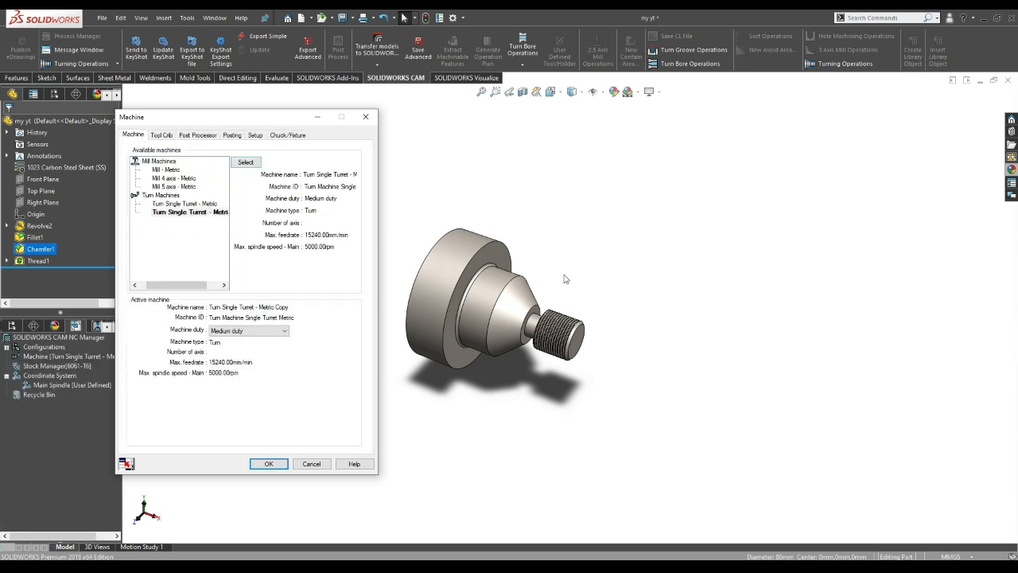
Examine the machine's tool crib and preview the boring tools BRS-25.0-76.00 and BRS-76.0-152.00 without adding any.
{"action": "left_click", "coordinate": [161, 135]}
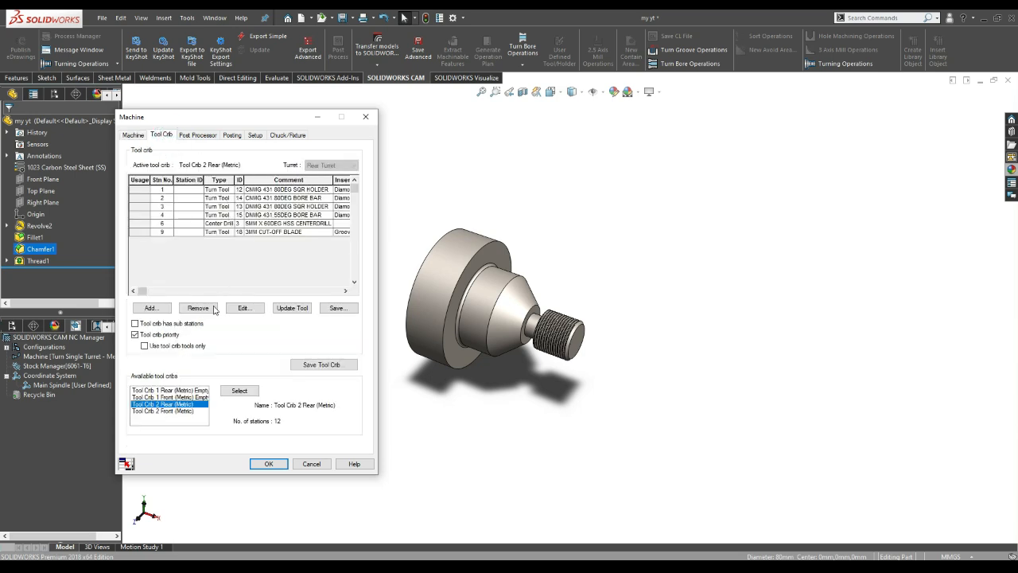
{"action": "left_click", "coordinate": [157, 309]}
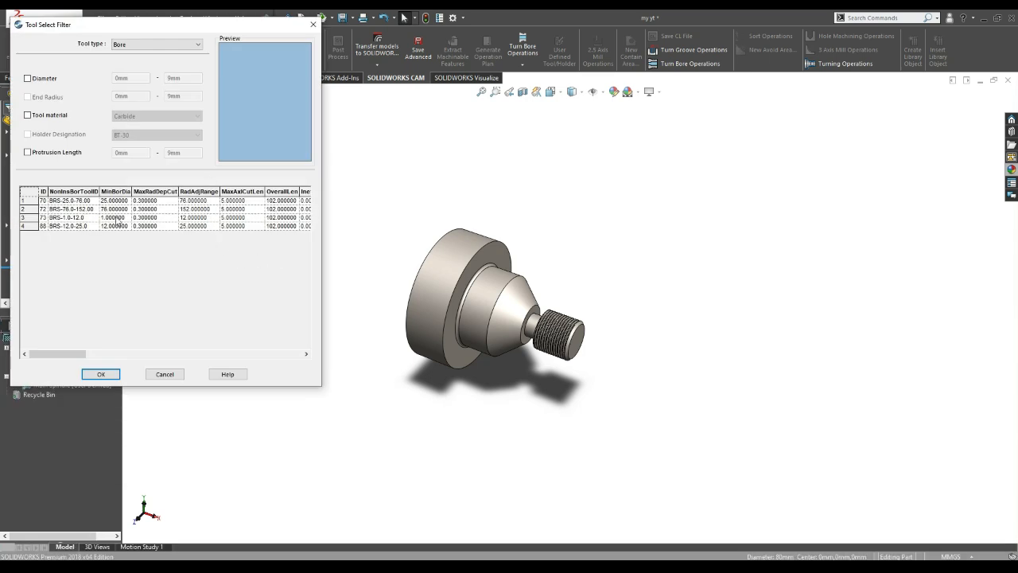
{"action": "left_click", "coordinate": [88, 201]}
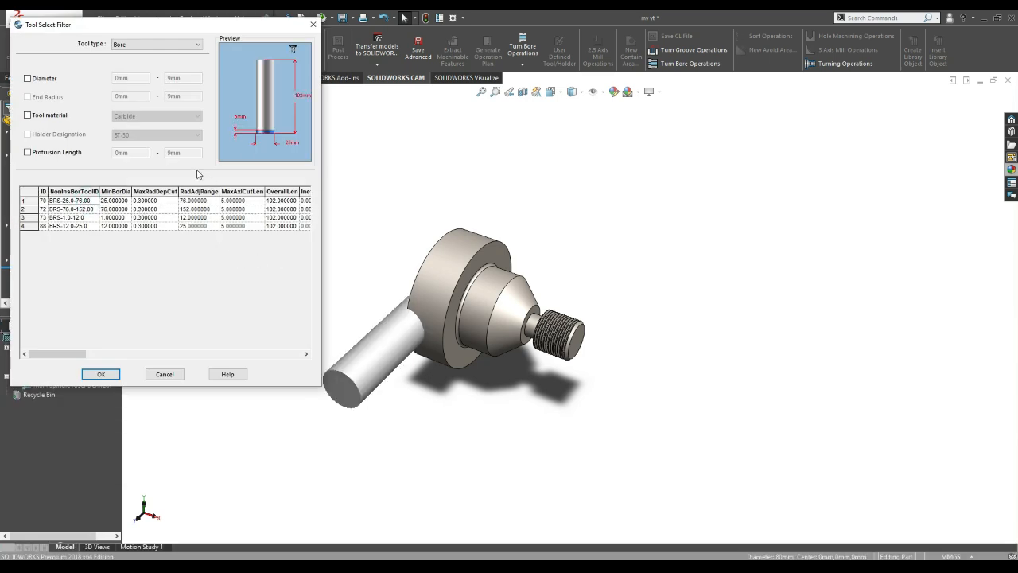
{"action": "left_click", "coordinate": [127, 209]}
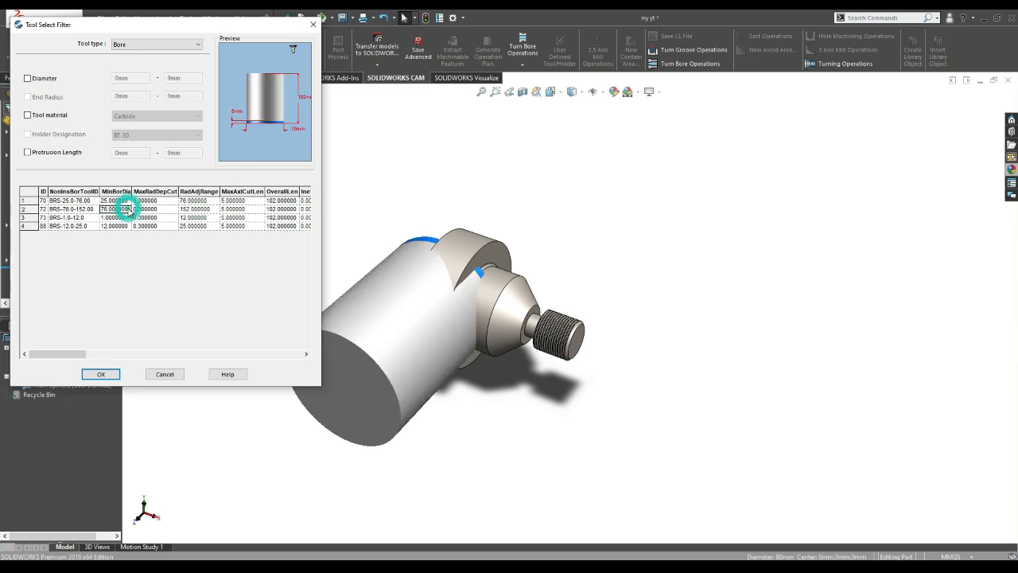
{"action": "left_click", "coordinate": [127, 201]}
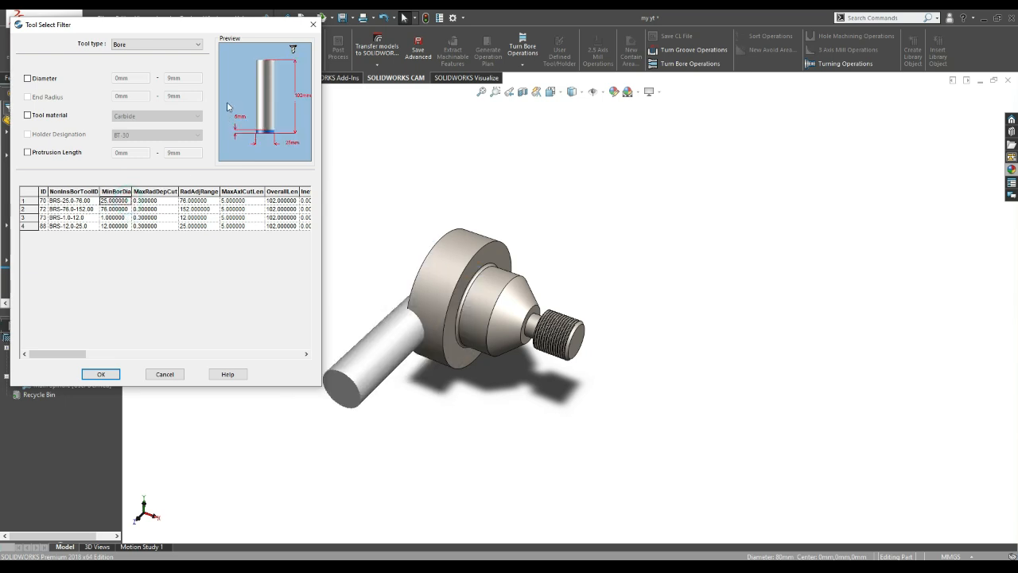
{"action": "left_click", "coordinate": [164, 374]}
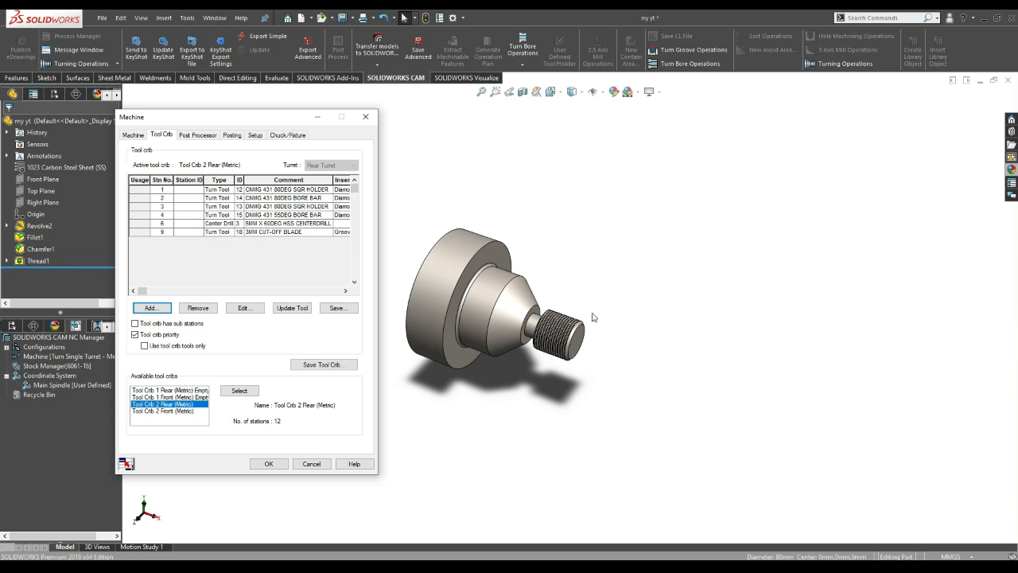
{"action": "scroll", "coordinate": [522, 316], "scroll_direction": "up", "scroll_amount": 2}
{"action": "scroll", "coordinate": [522, 316], "scroll_direction": "down", "scroll_amount": 3}
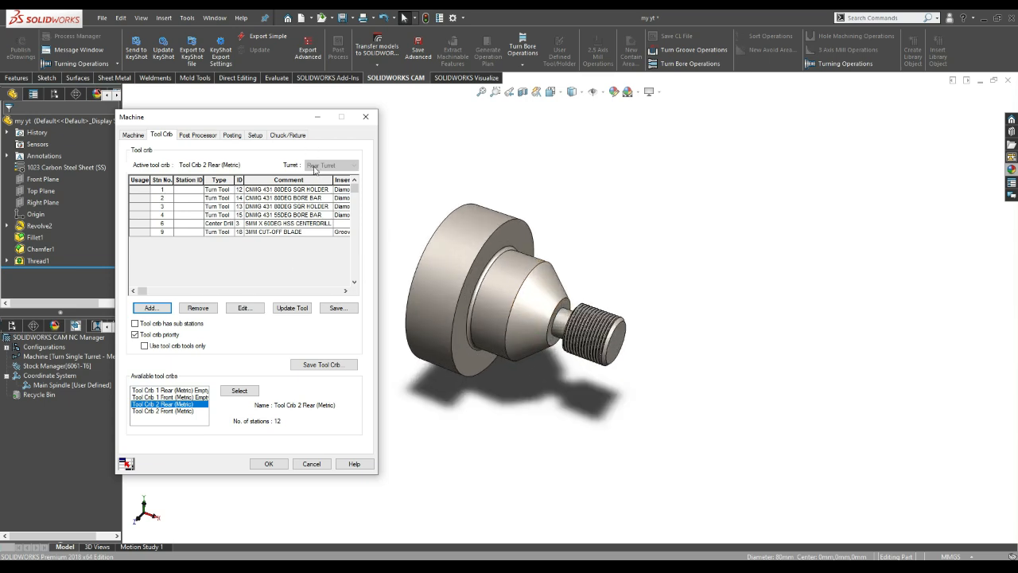
Review the machine's chuck and posting settings, and accept the machine definition.
{"action": "left_click", "coordinate": [287, 135]}
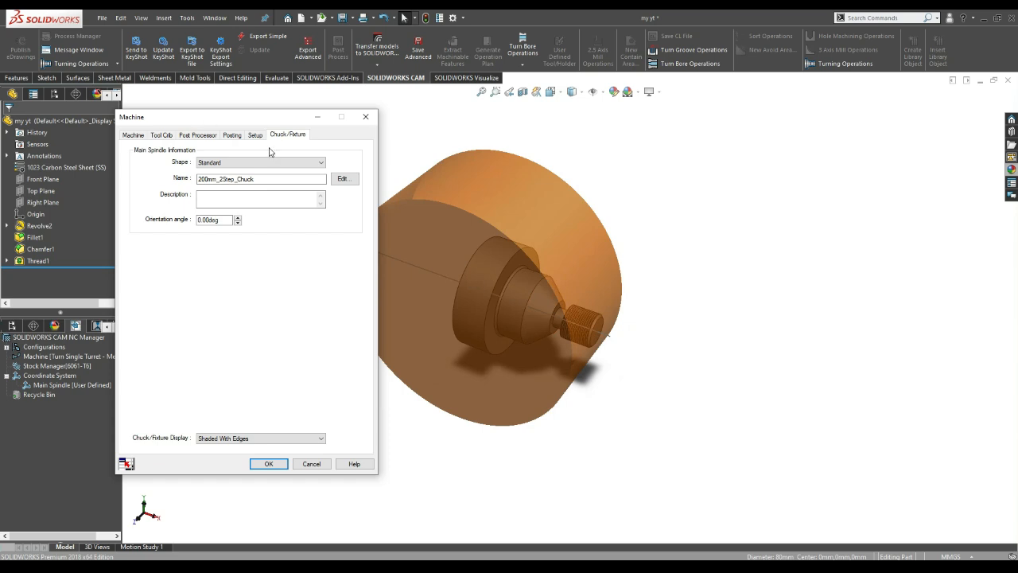
{"action": "left_click", "coordinate": [233, 137]}
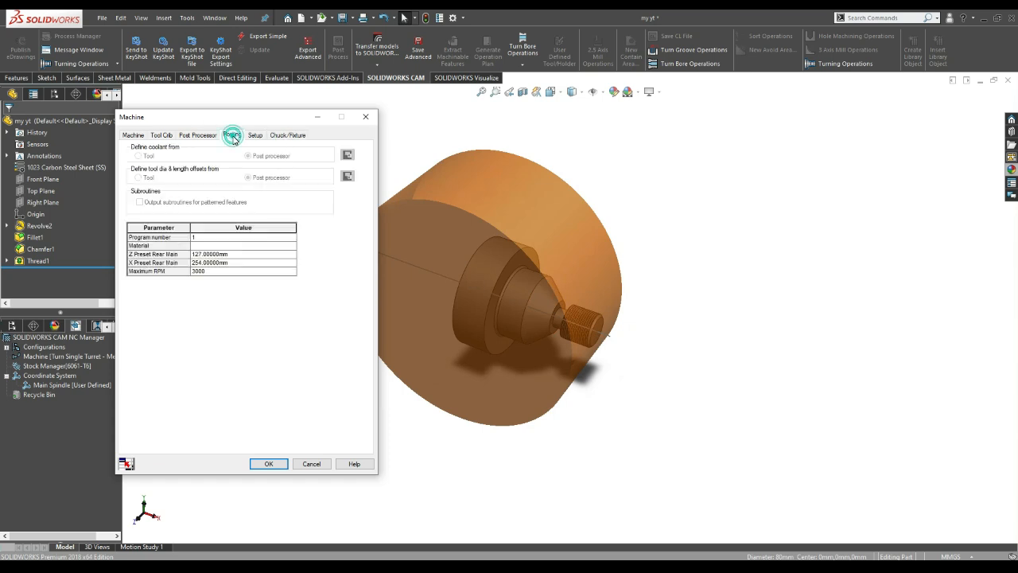
{"action": "left_click", "coordinate": [268, 464]}
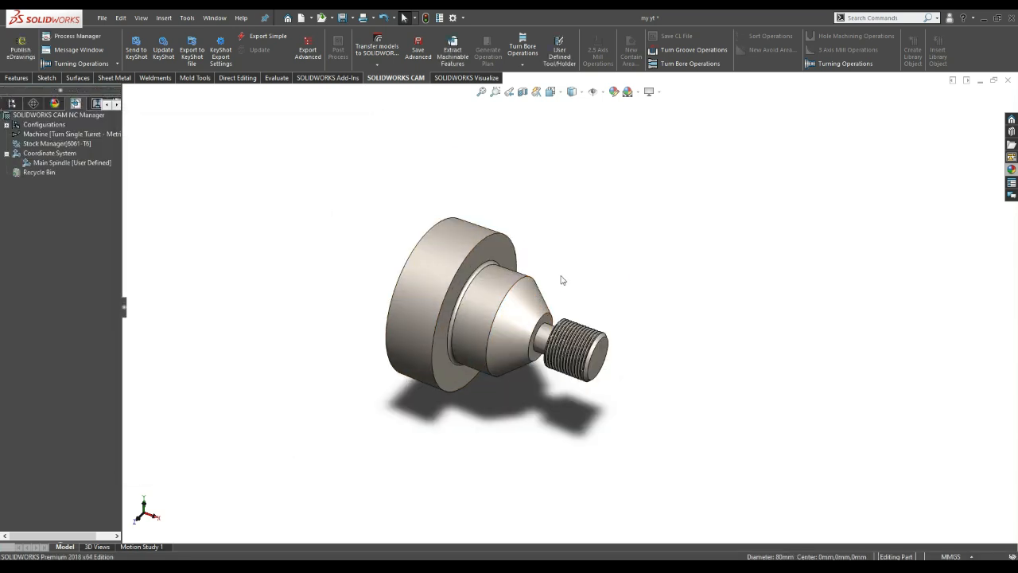
{"action": "left_click", "coordinate": [55, 145]}
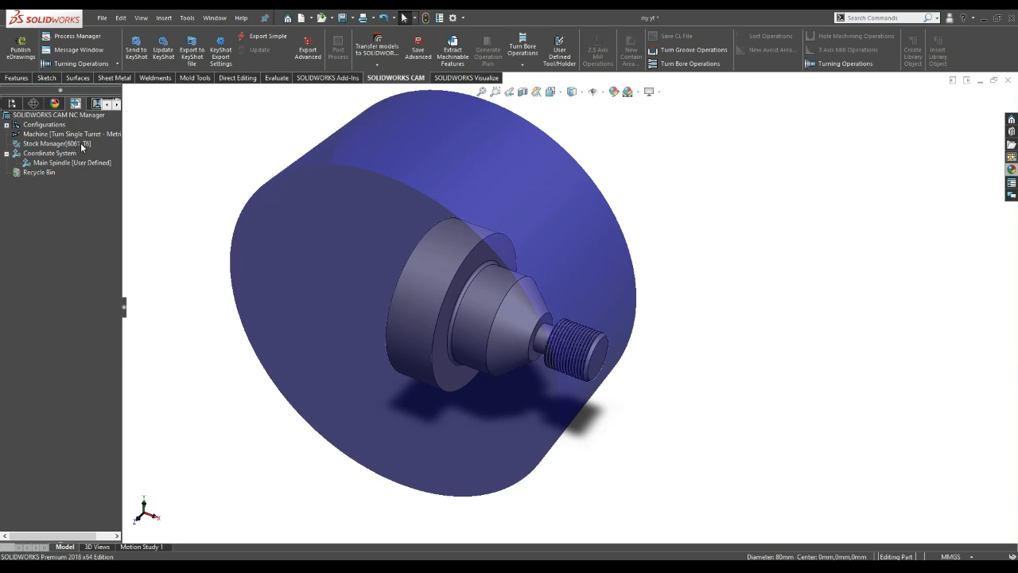
{"action": "left_click", "coordinate": [83, 143]}
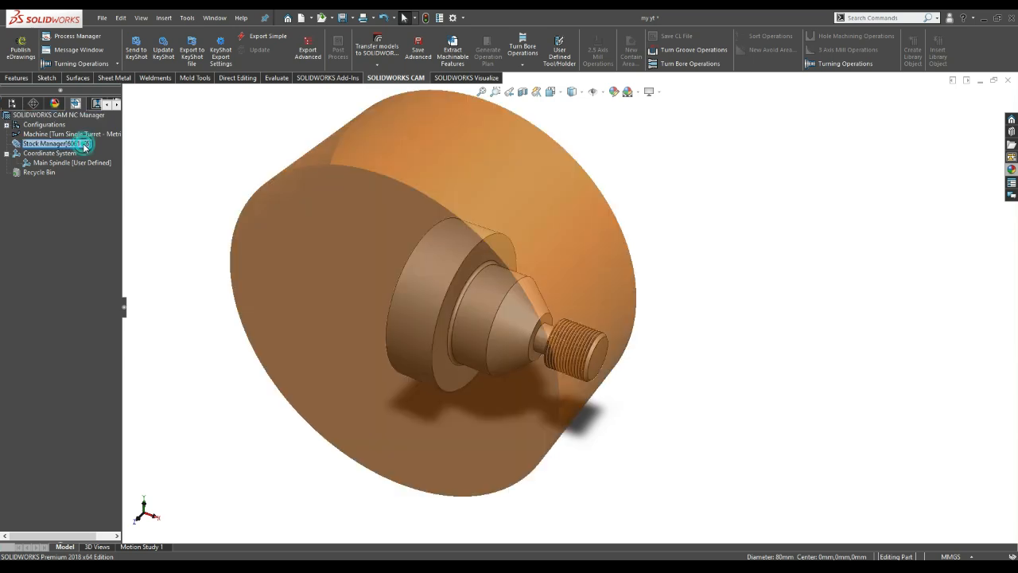
{"action": "right_click", "coordinate": [82, 143]}
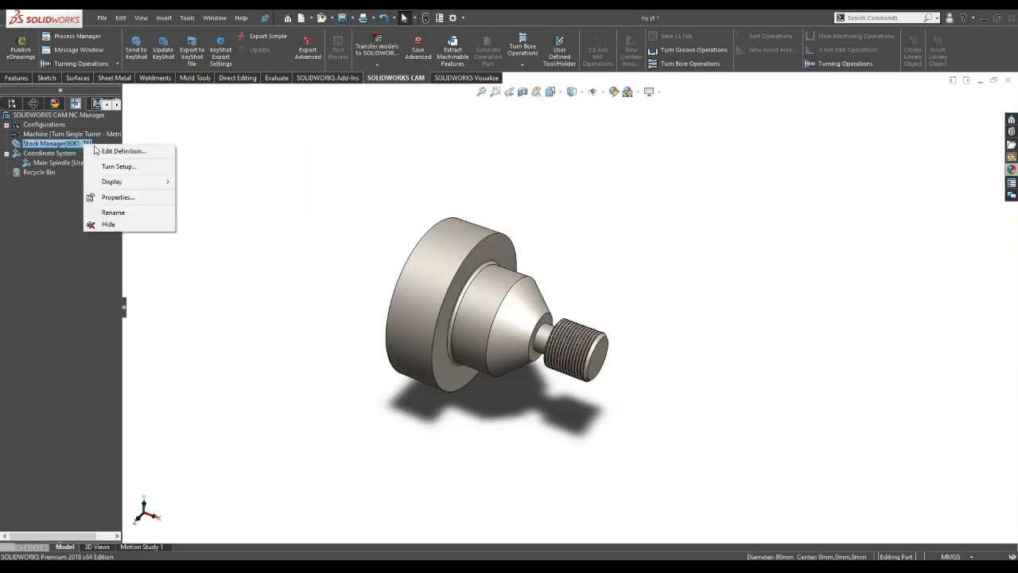
{"action": "left_click", "coordinate": [136, 152]}
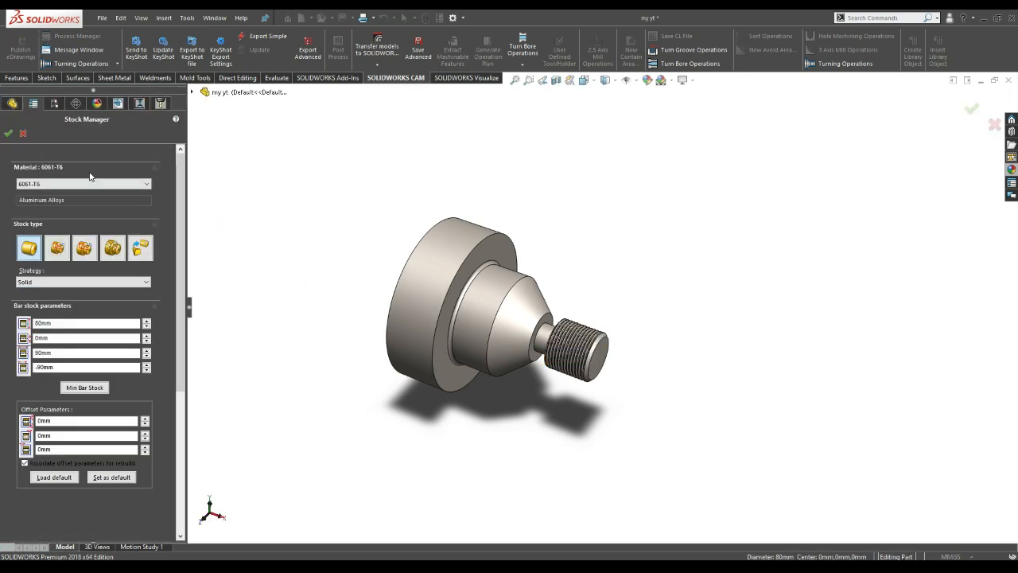
{"action": "left_click", "coordinate": [29, 249]}
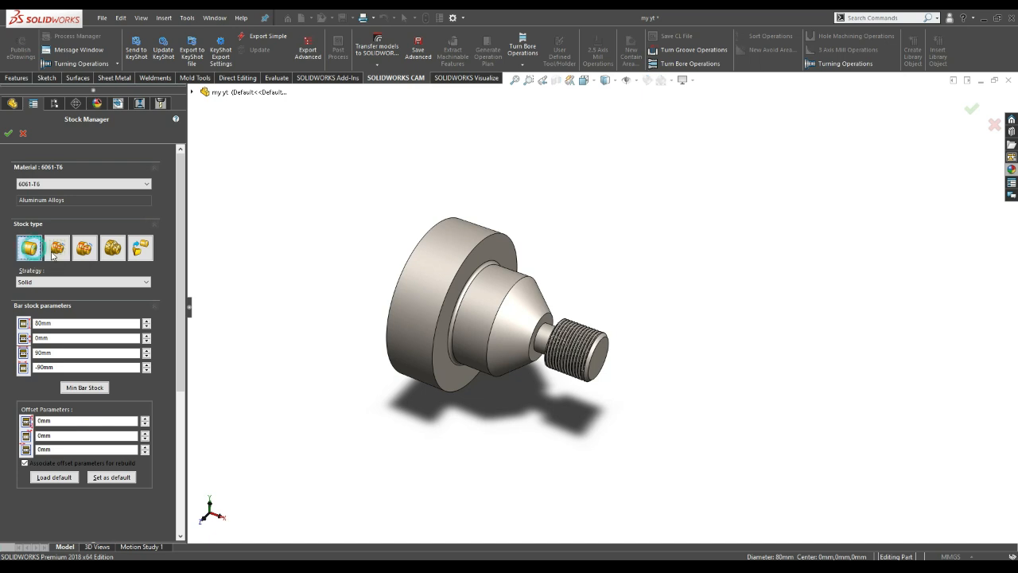
{"action": "left_click", "coordinate": [23, 134]}
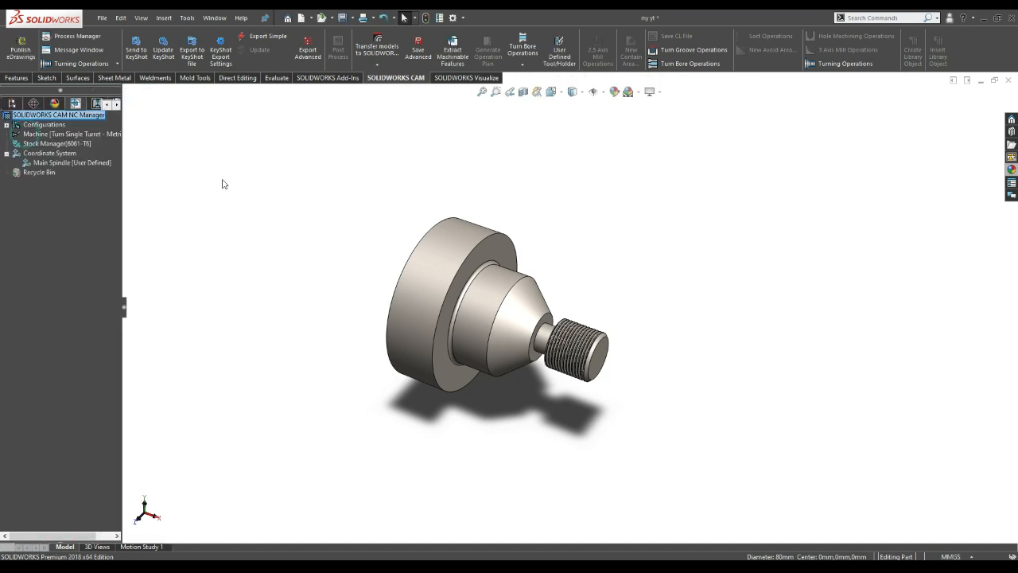
Edit the main spindle coordinate system, switch its origin definition to Entity, and accept it.
{"action": "left_click", "coordinate": [73, 163]}
{"action": "right_click", "coordinate": [74, 164]}
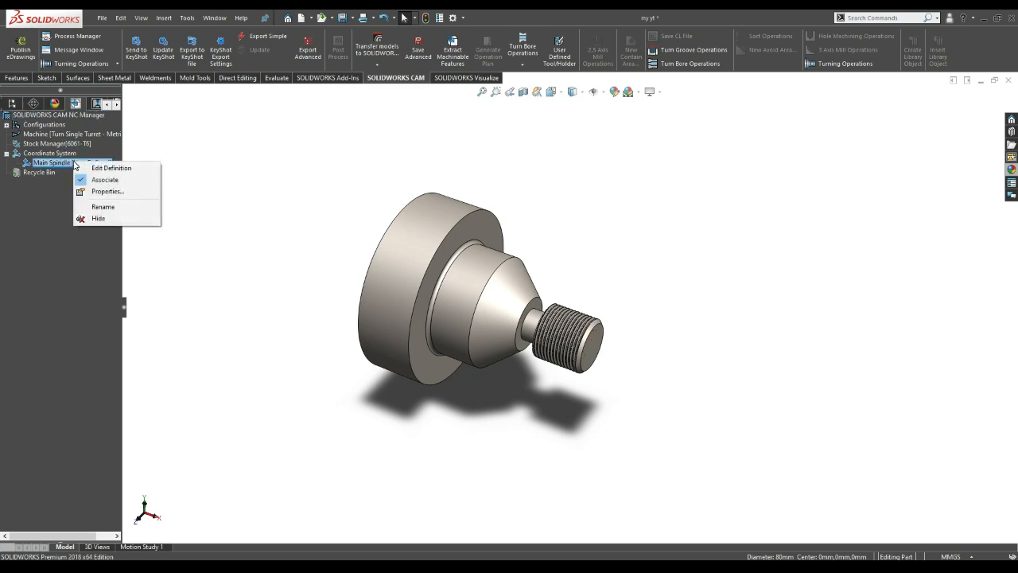
{"action": "left_click", "coordinate": [112, 168]}
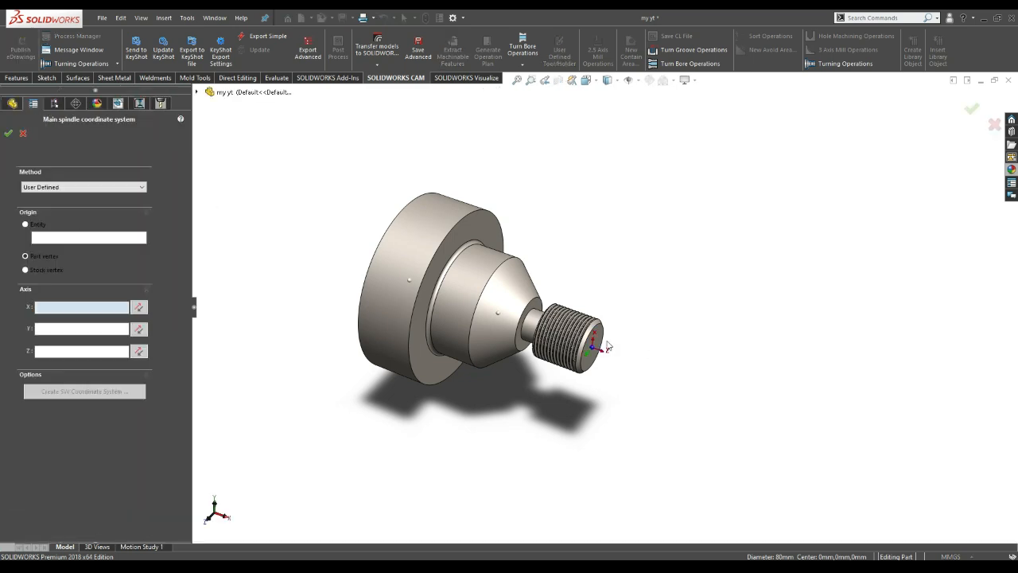
{"action": "left_click", "coordinate": [24, 226]}
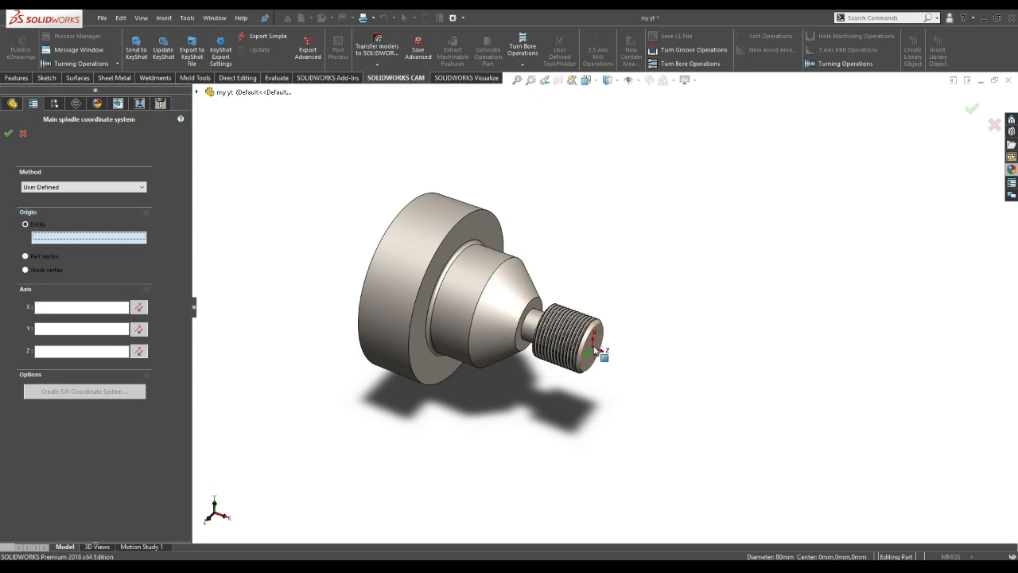
{"action": "scroll", "coordinate": [606, 347], "scroll_direction": "down", "scroll_amount": 2}
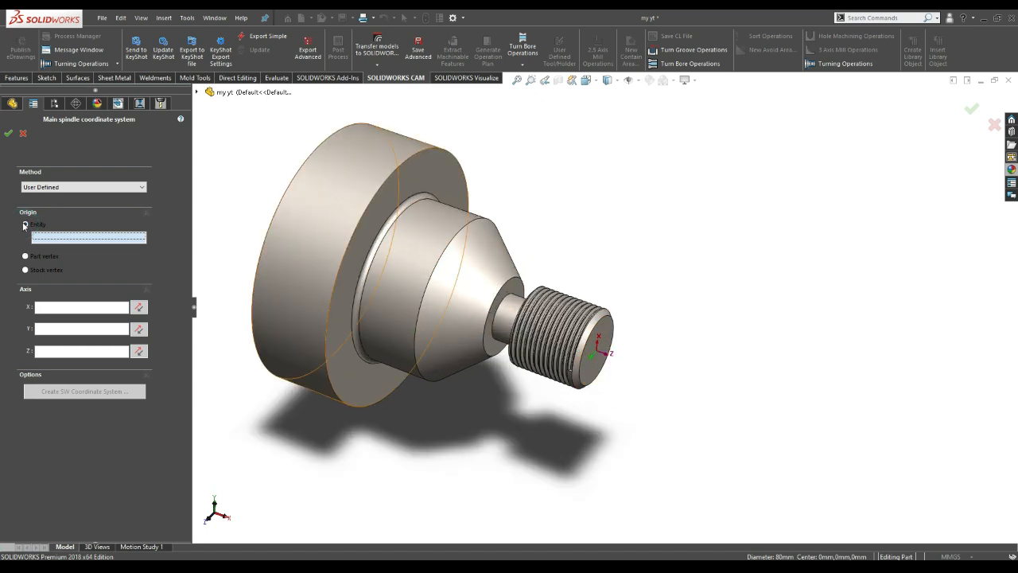
{"action": "left_click", "coordinate": [9, 134]}
{"action": "scroll", "coordinate": [620, 362], "scroll_direction": "up", "scroll_amount": 3}
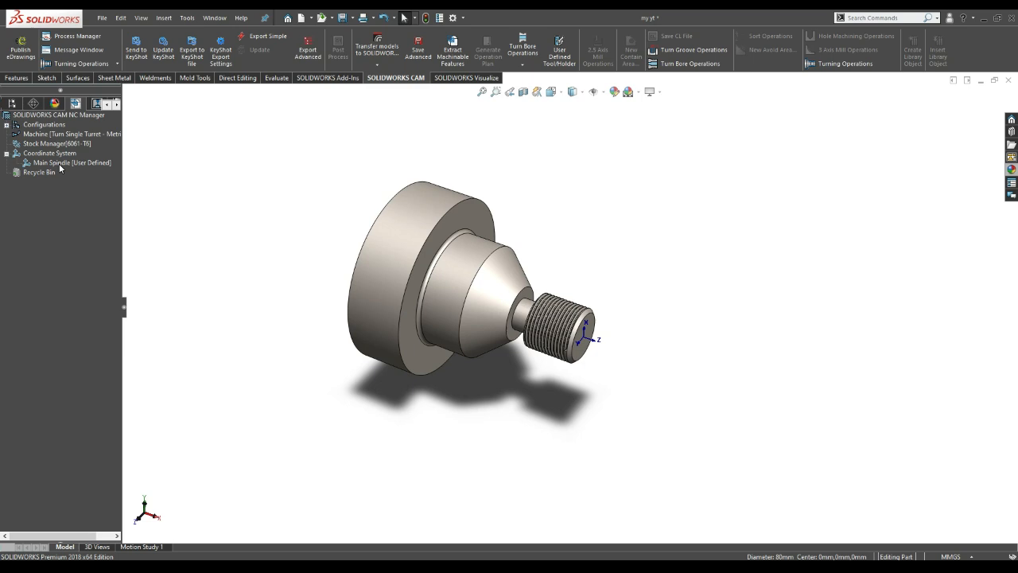
Edit the stock definition to extend the bar stock 20 mm behind the large flange, and accept it.
{"action": "left_click", "coordinate": [73, 144]}
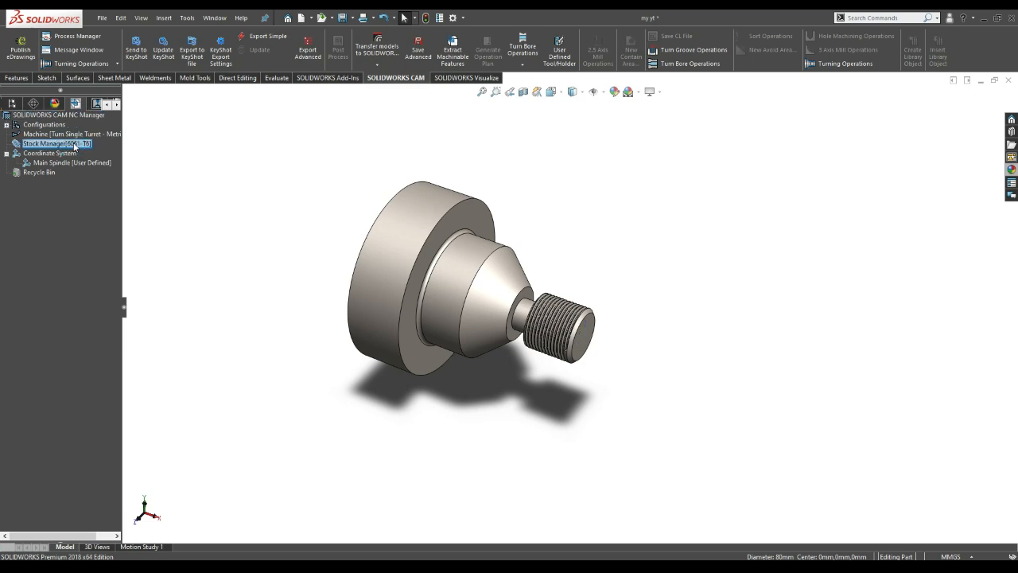
{"action": "right_click", "coordinate": [74, 146]}
{"action": "left_click", "coordinate": [121, 148]}
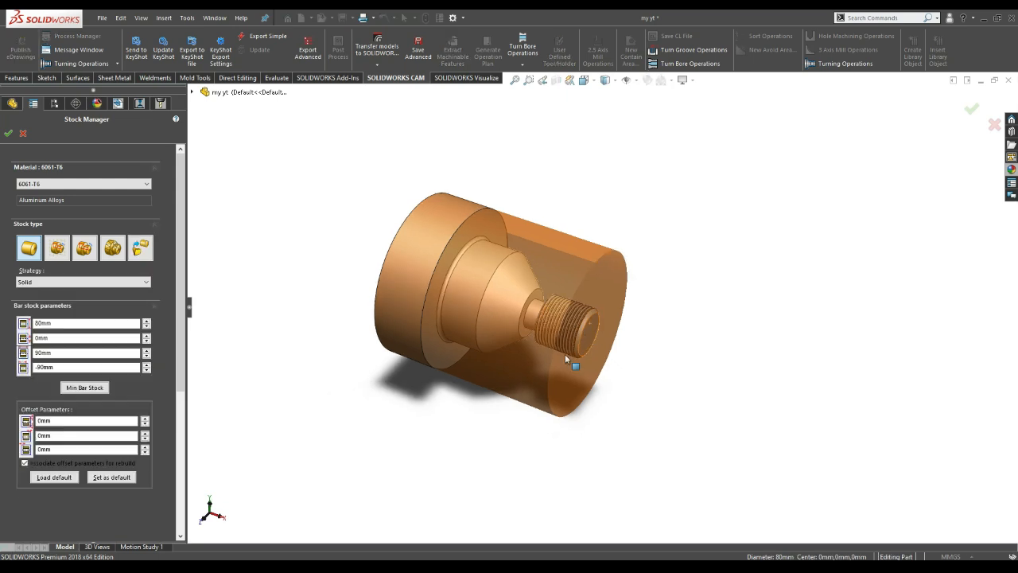
{"action": "mouse_move", "coordinate": [466, 441]}
{"action": "middle_mouse_down"}
{"action": "mouse_move", "coordinate": [488, 443]}
{"action": "mouse_move", "coordinate": [452, 432]}
{"action": "middle_mouse_up"}
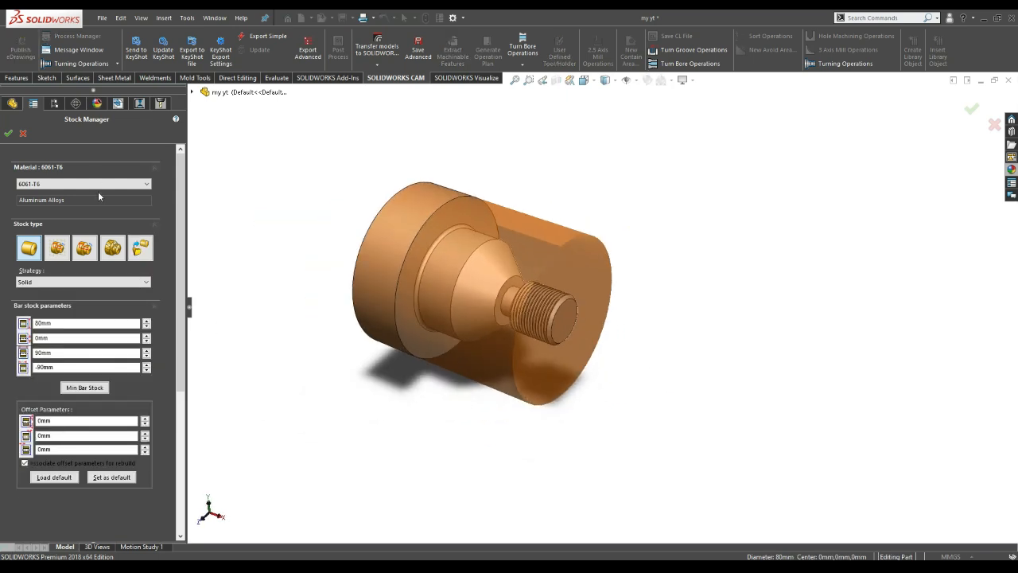
{"action": "left_click", "coordinate": [145, 448]}
{"action": "left_click", "coordinate": [145, 447]}
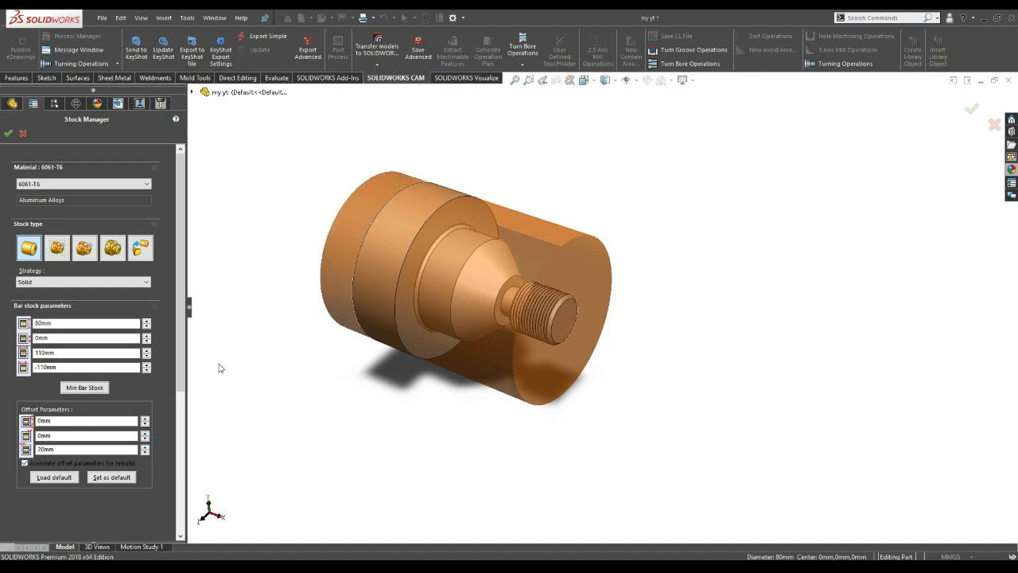
{"action": "double_click", "coordinate": [65, 437]}
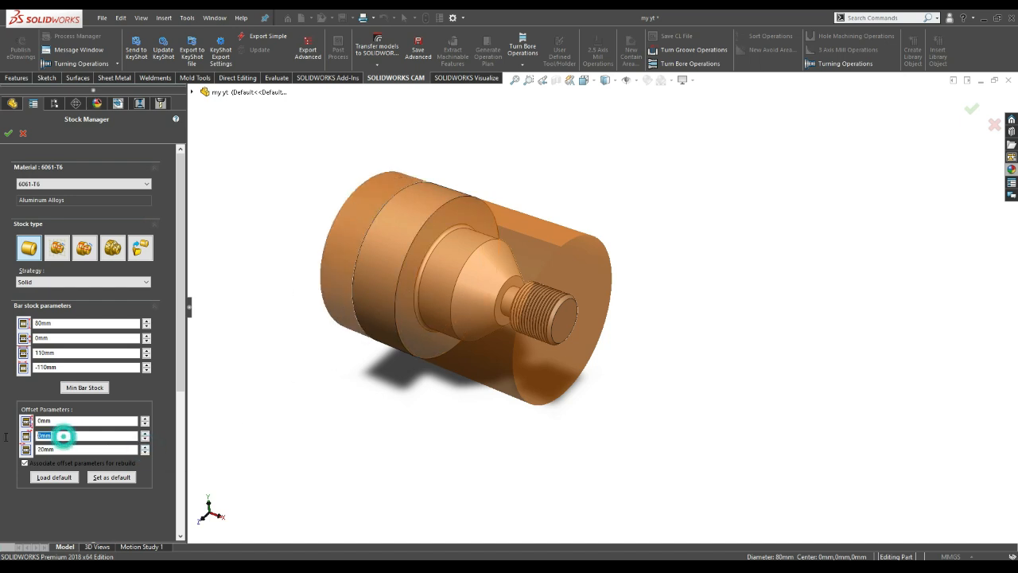
{"action": "key", "text": "Return"}
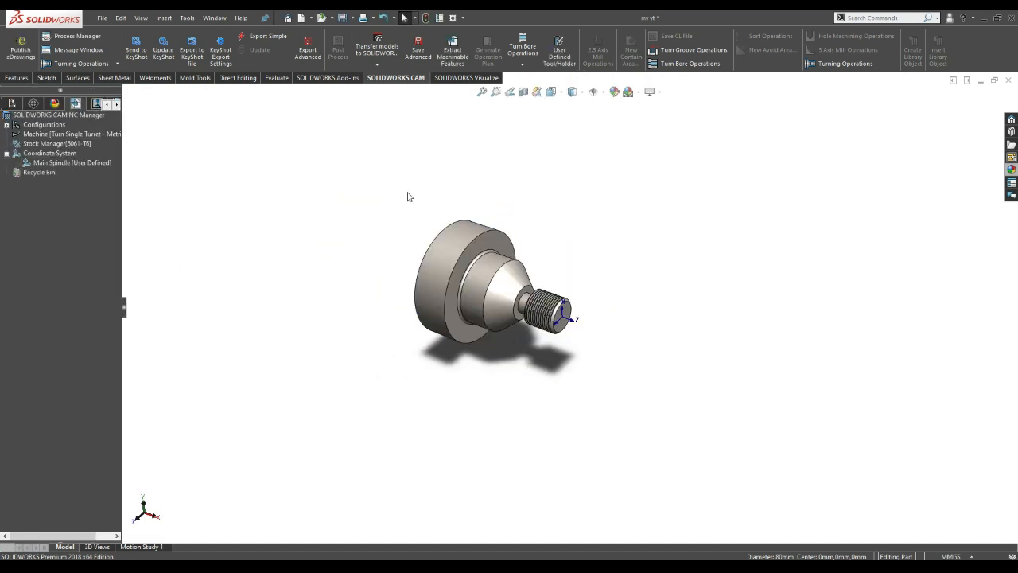
Review the machine's chuck and fixture settings, examine how the bar stock sits in the chuck jaws, and accept the machine definition.
{"action": "right_click", "coordinate": [83, 135]}
{"action": "left_click", "coordinate": [124, 142]}
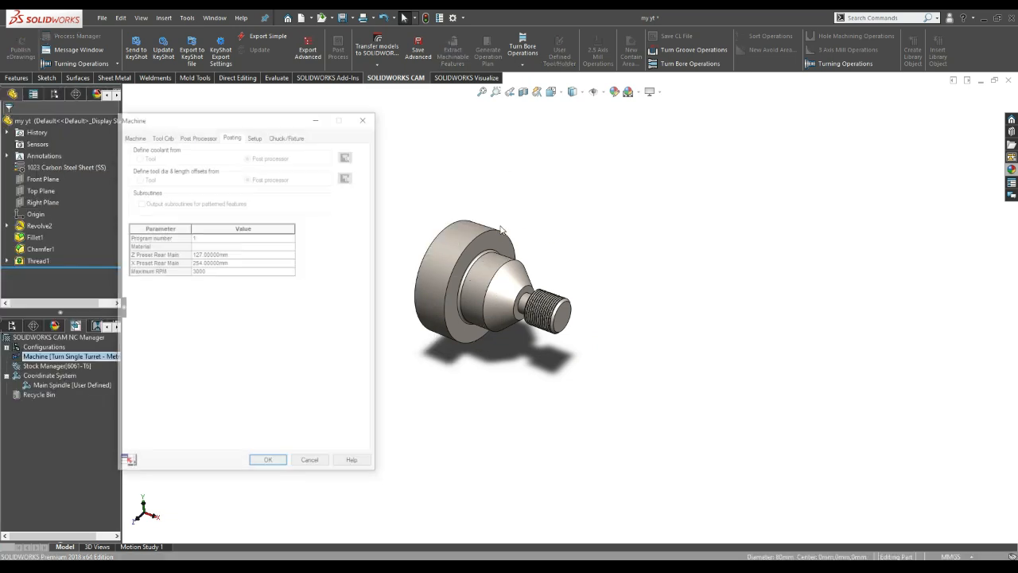
{"action": "left_click", "coordinate": [280, 137]}
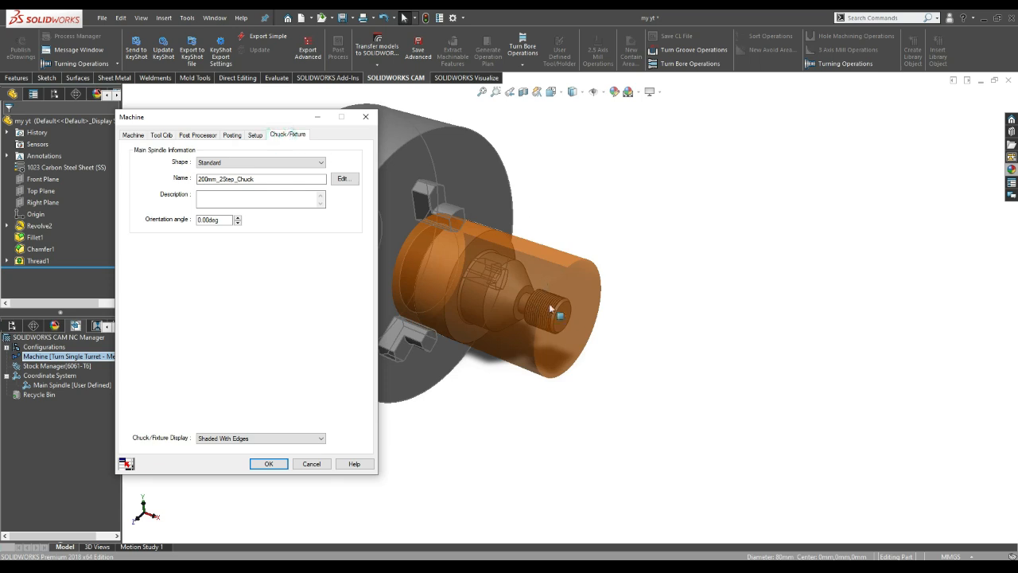
{"action": "middle_click_drag", "start_coordinate": [473, 364], "coordinate": [499, 366]}
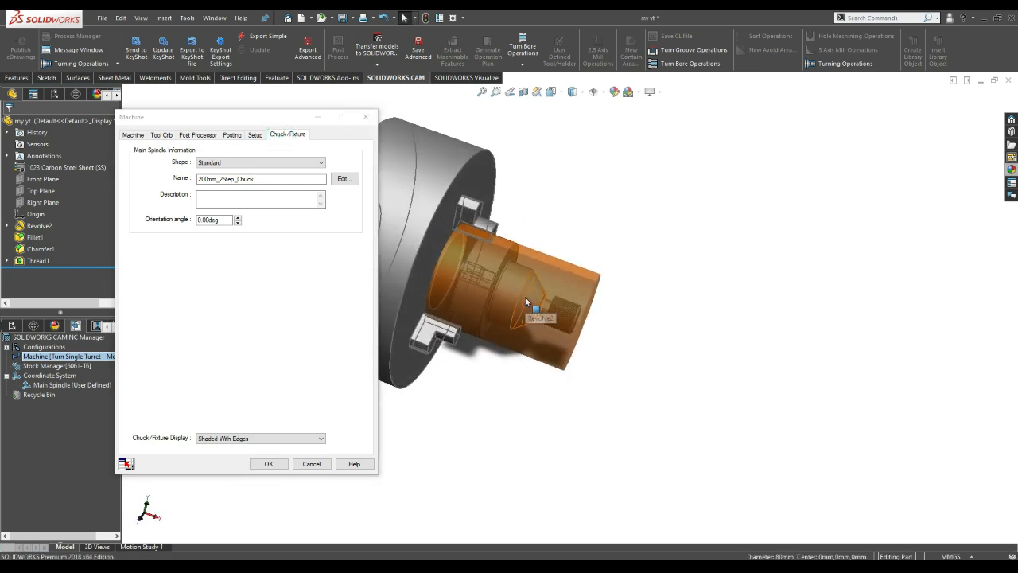
{"action": "middle_click_drag", "start_coordinate": [525, 297], "coordinate": [608, 376]}
{"action": "scroll", "coordinate": [571, 274], "scroll_direction": "down", "scroll_amount": 1}
{"action": "scroll", "coordinate": [571, 272], "scroll_direction": "up", "scroll_amount": 1}
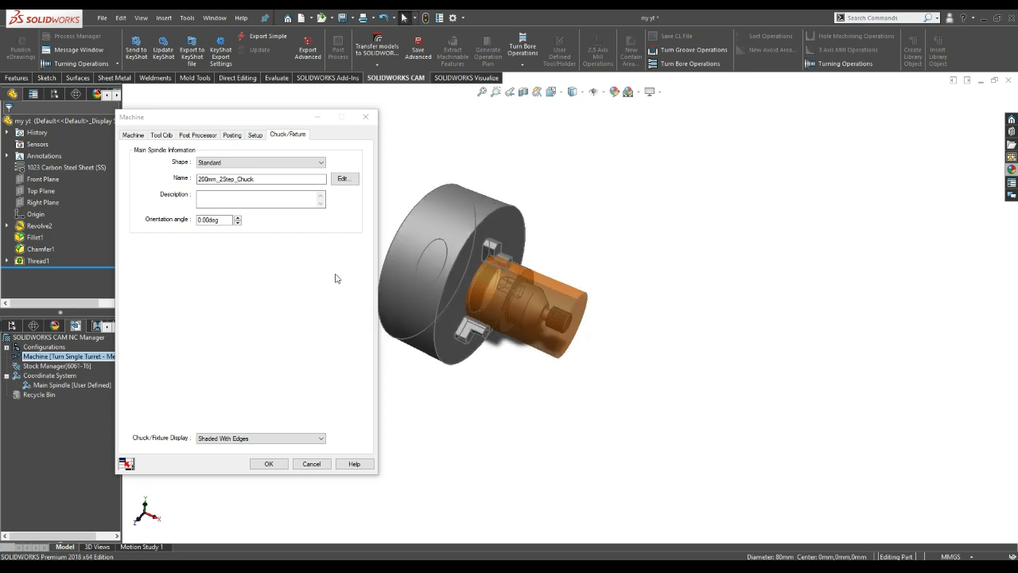
{"action": "left_click", "coordinate": [269, 464]}
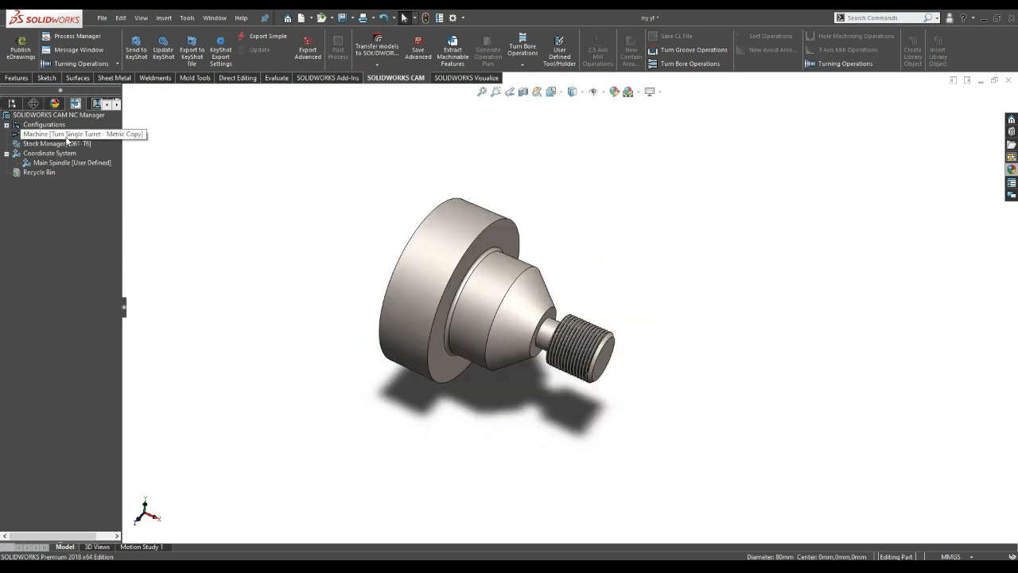
Extract the part's machinable features and check the face, OD and rectangular groove features on the model.
{"action": "mouse_move", "coordinate": [68, 147]}
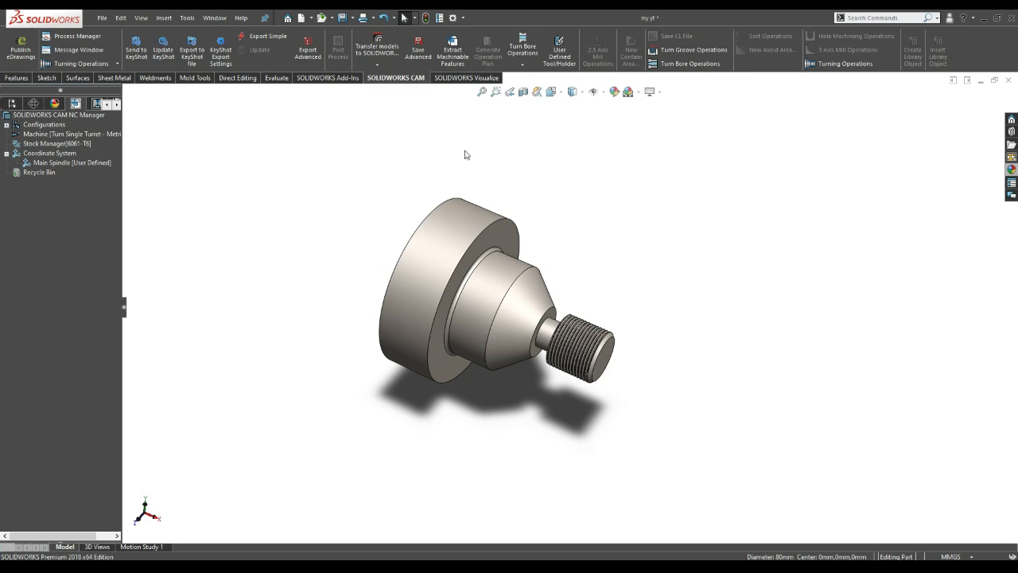
{"action": "left_click", "coordinate": [455, 52]}
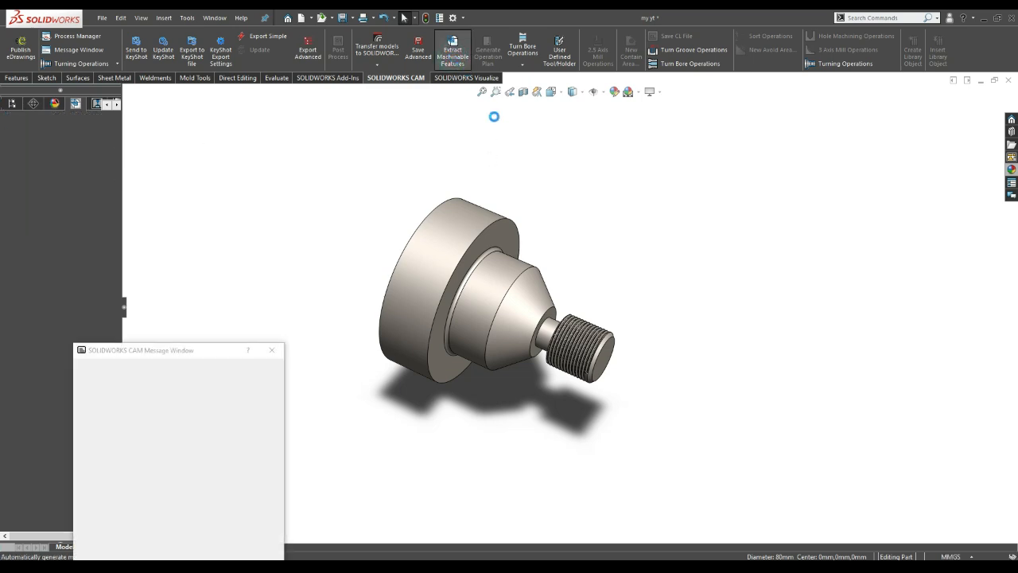
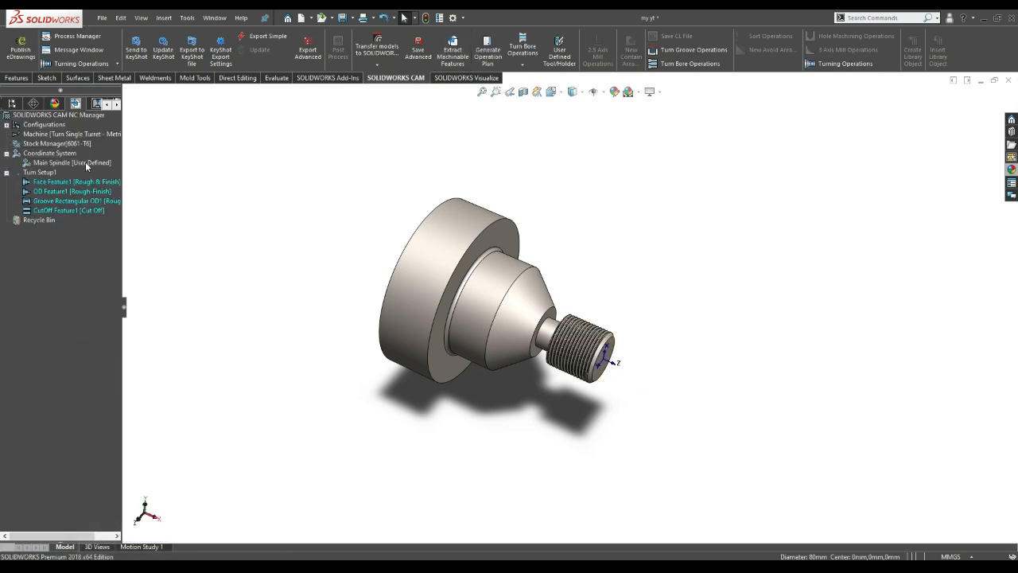
{"action": "left_click", "coordinate": [92, 183]}
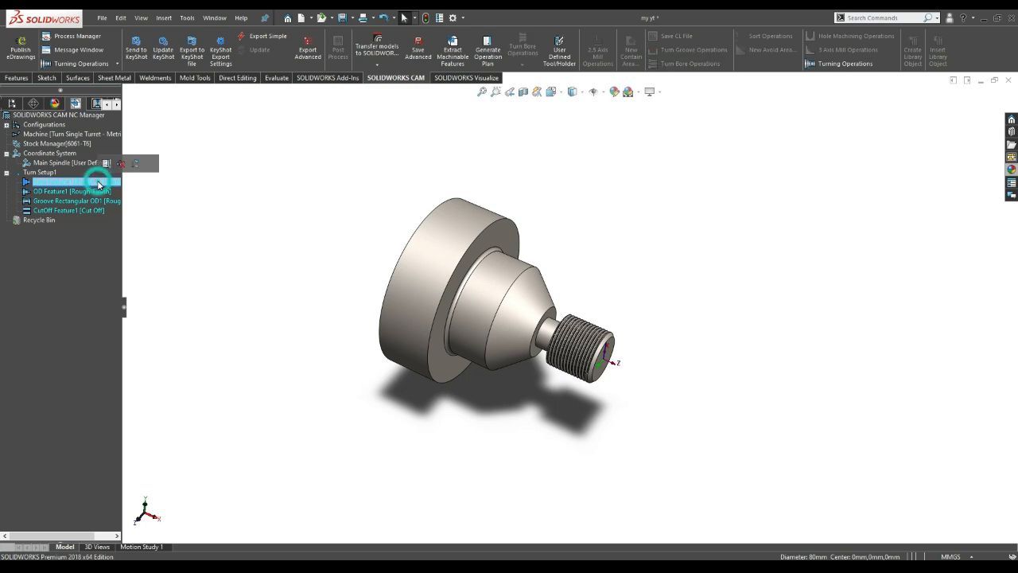
{"action": "left_click", "coordinate": [88, 194]}
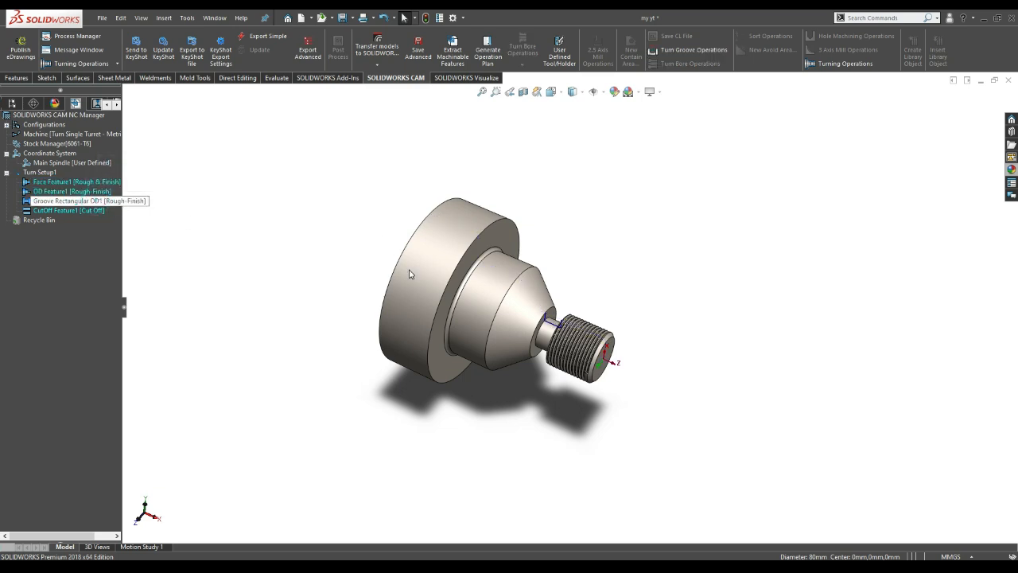
{"action": "left_click", "coordinate": [95, 201]}
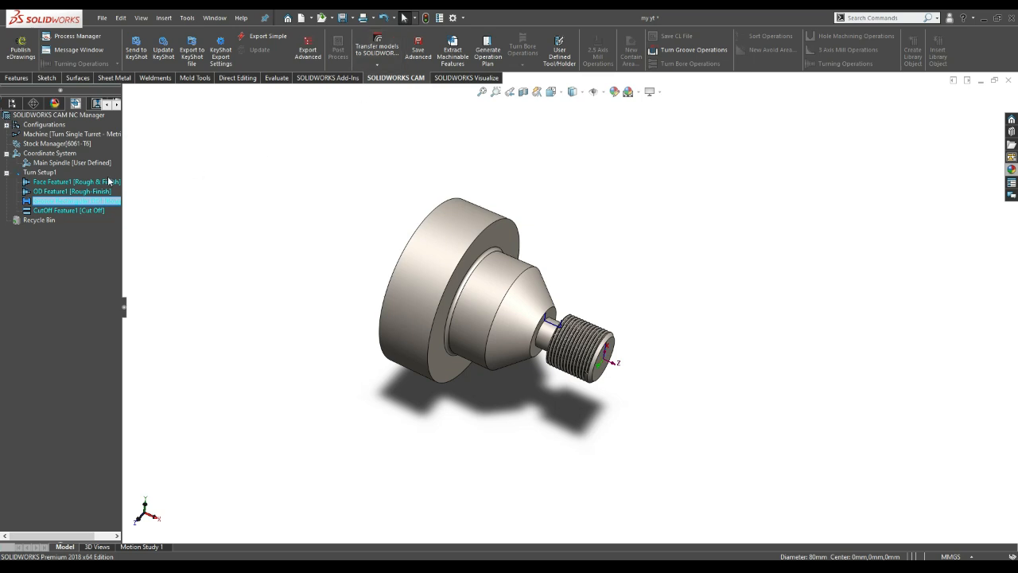
Generate the operation plan for Turn Setup1 and review its facing and turning operations.
{"action": "left_click", "coordinate": [49, 172]}
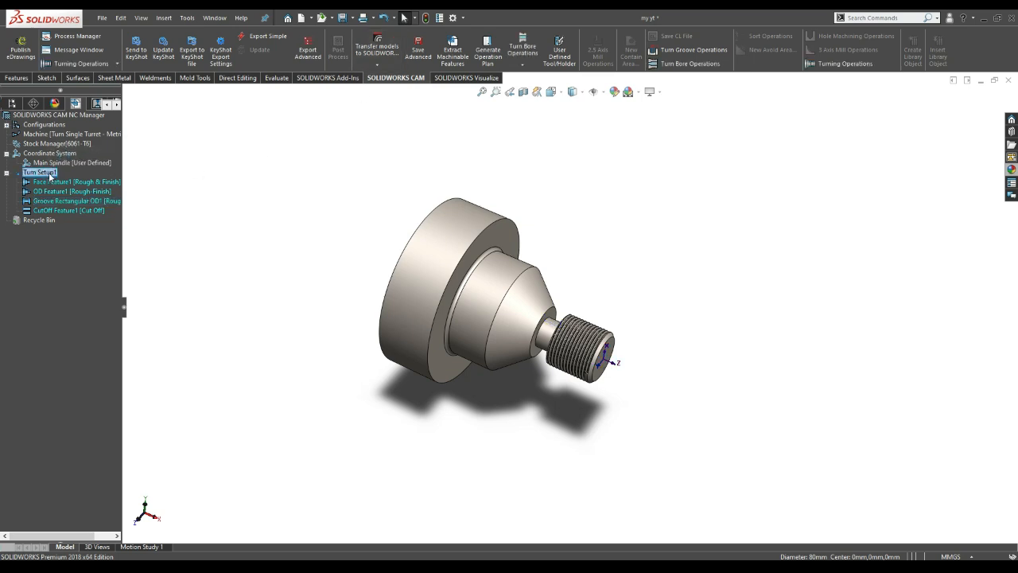
{"action": "right_click", "coordinate": [49, 172]}
{"action": "left_click", "coordinate": [116, 195]}
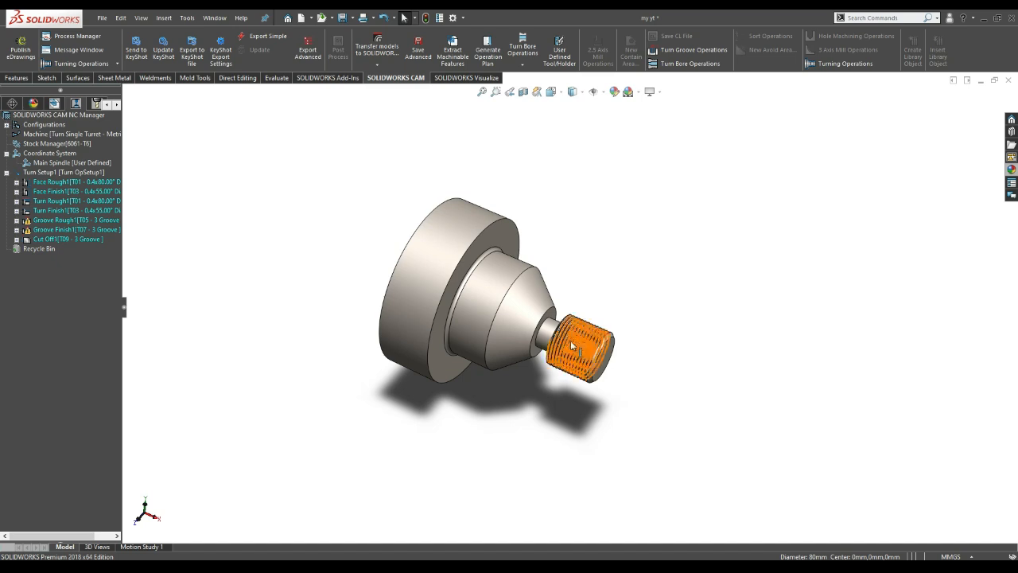
{"action": "scroll", "coordinate": [572, 342], "scroll_direction": "down", "scroll_amount": 2}
{"action": "scroll", "coordinate": [574, 348], "scroll_direction": "up", "scroll_amount": 3}
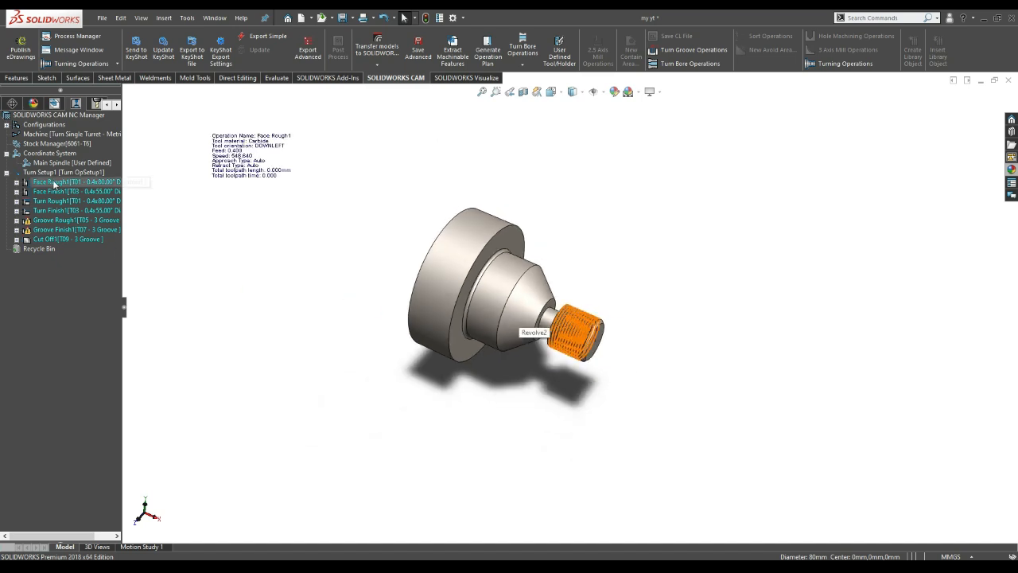
{"action": "mouse_move", "coordinate": [57, 194]}
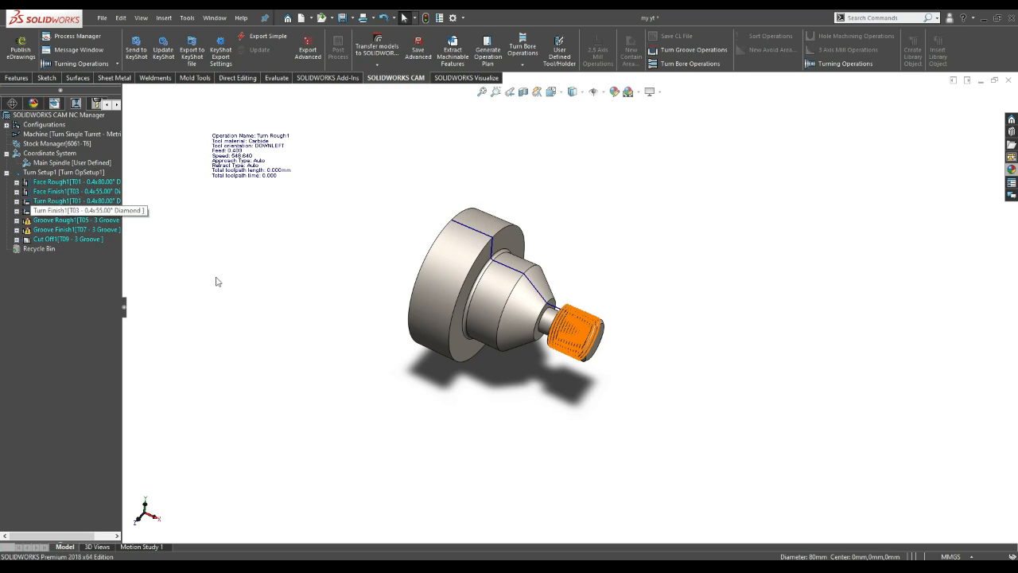
Generate the toolpaths for all operations in Turn Setup1 and inspect them against the chuck jaws.
{"action": "left_click", "coordinate": [46, 172]}
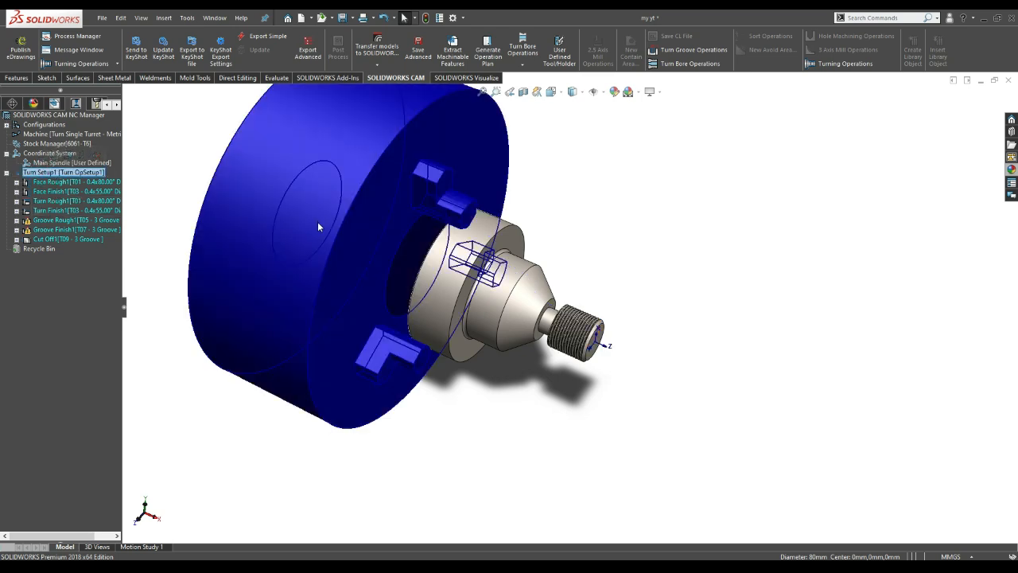
{"action": "right_click", "coordinate": [77, 174]}
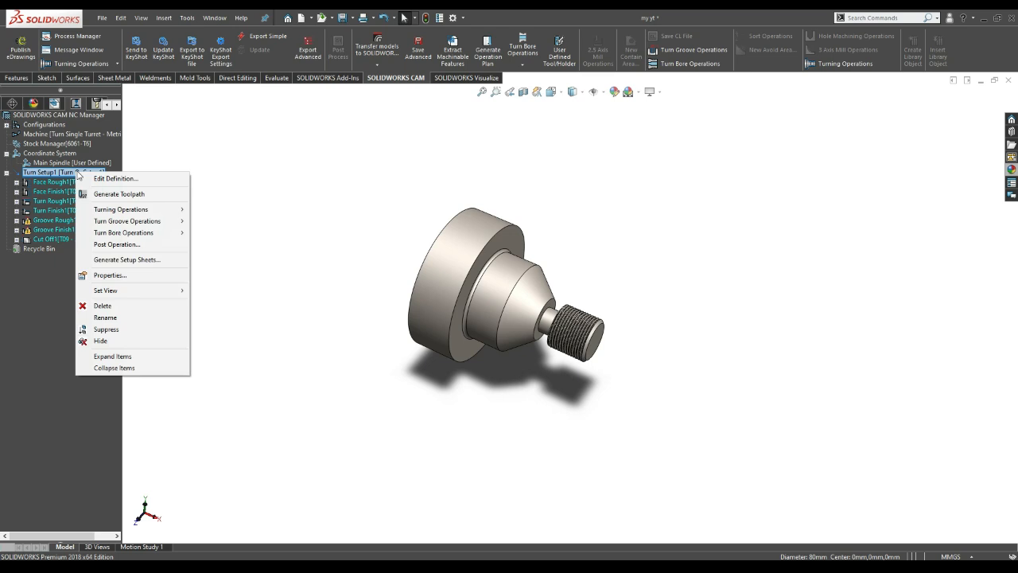
{"action": "left_click", "coordinate": [119, 195]}
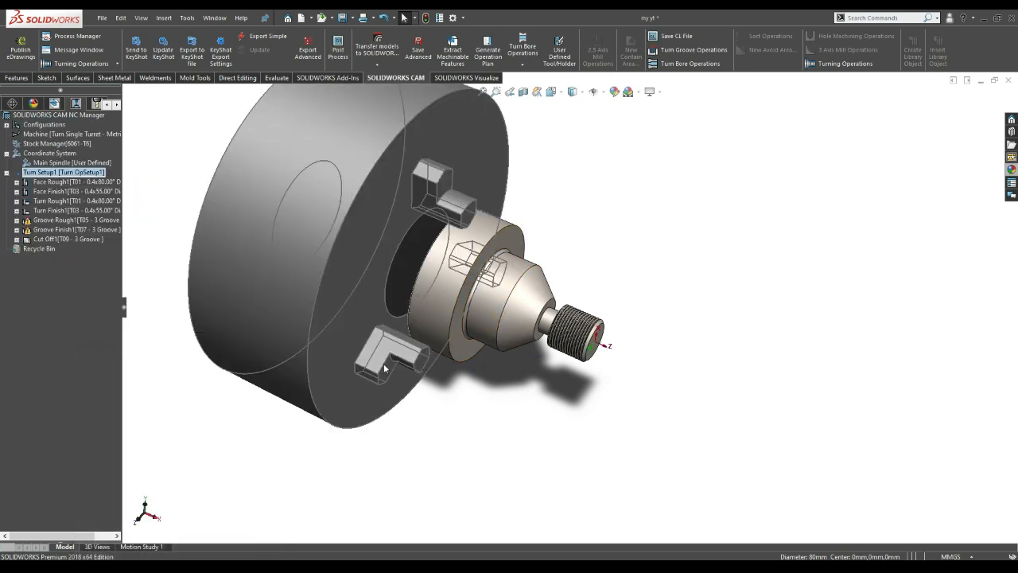
{"action": "scroll", "coordinate": [305, 359], "scroll_direction": "up", "scroll_amount": 1}
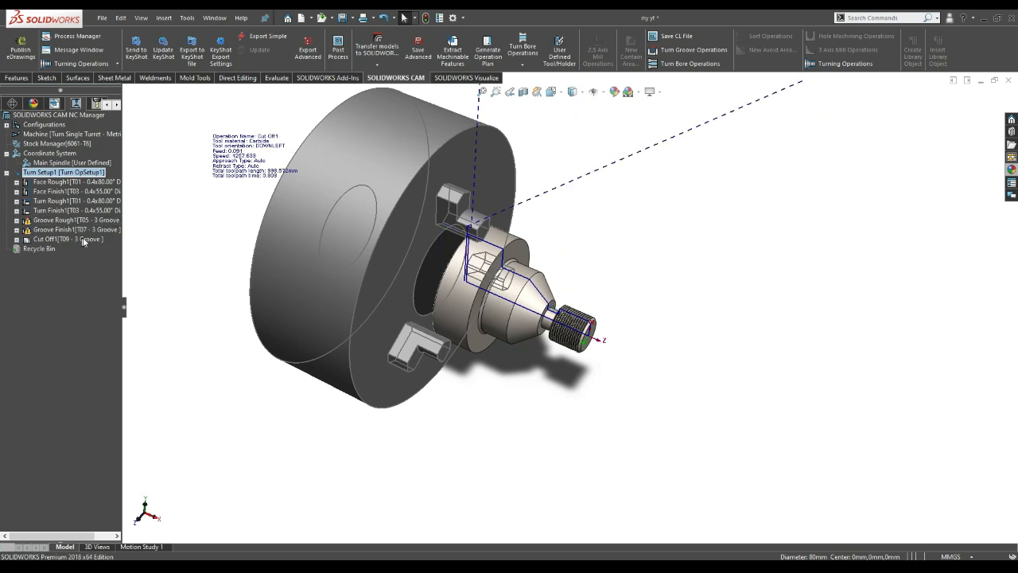
{"action": "scroll", "coordinate": [543, 390], "scroll_direction": "up", "scroll_amount": 1}
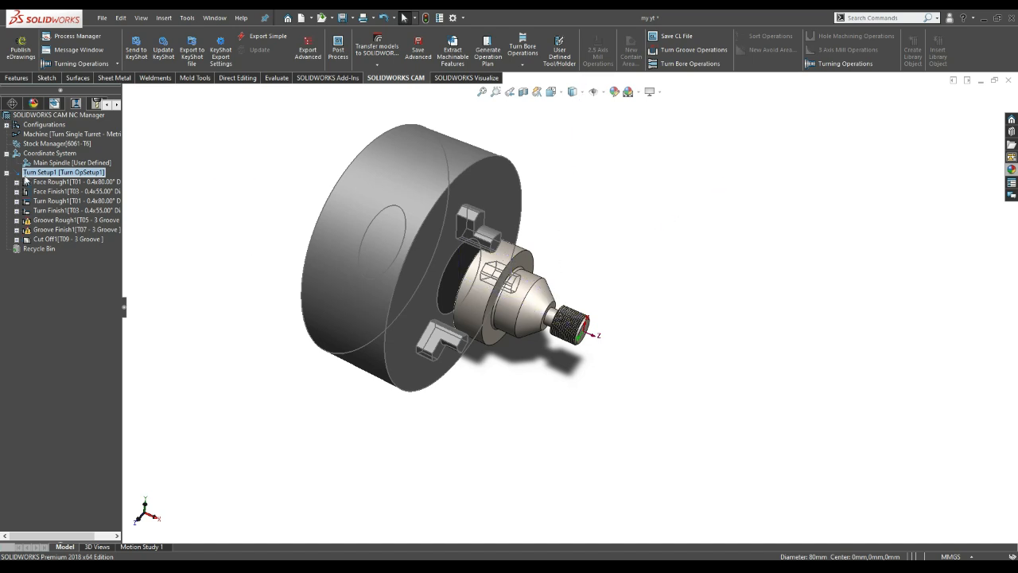
{"action": "scroll", "coordinate": [510, 245], "scroll_direction": "down", "scroll_amount": 1}
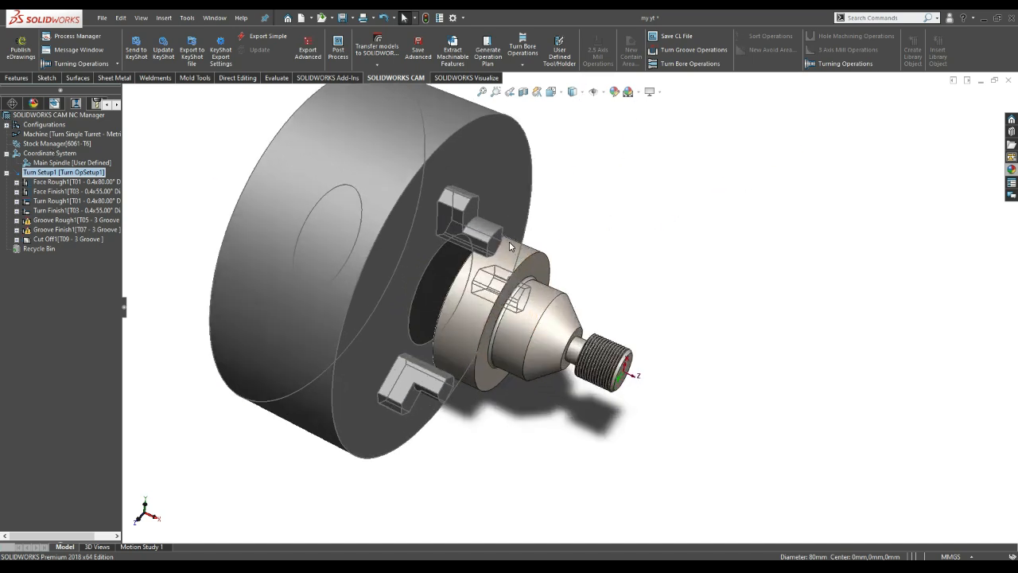
{"action": "scroll", "coordinate": [509, 245], "scroll_direction": "down", "scroll_amount": 1}
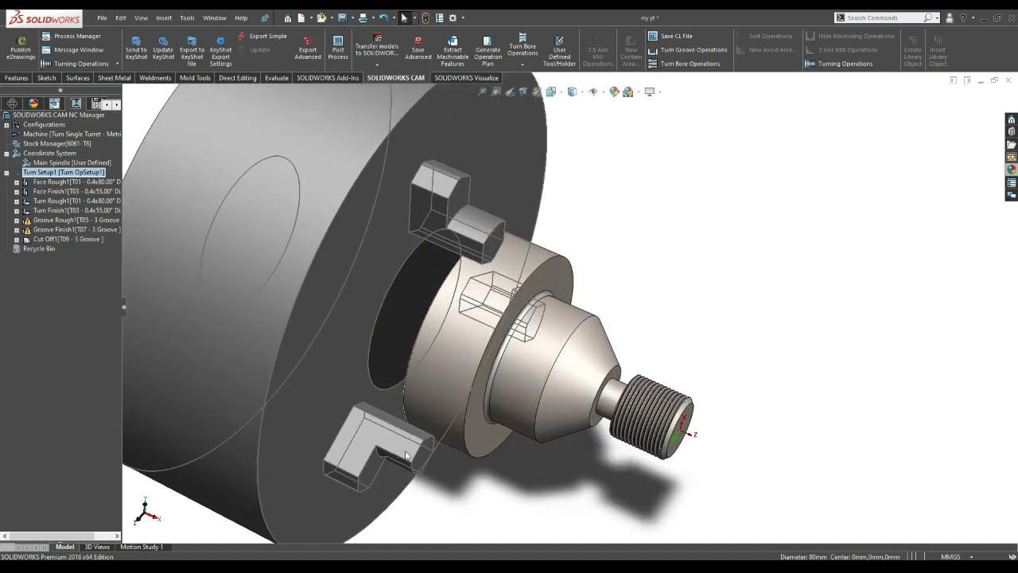
{"action": "scroll", "coordinate": [508, 271], "scroll_direction": "up", "scroll_amount": 1}
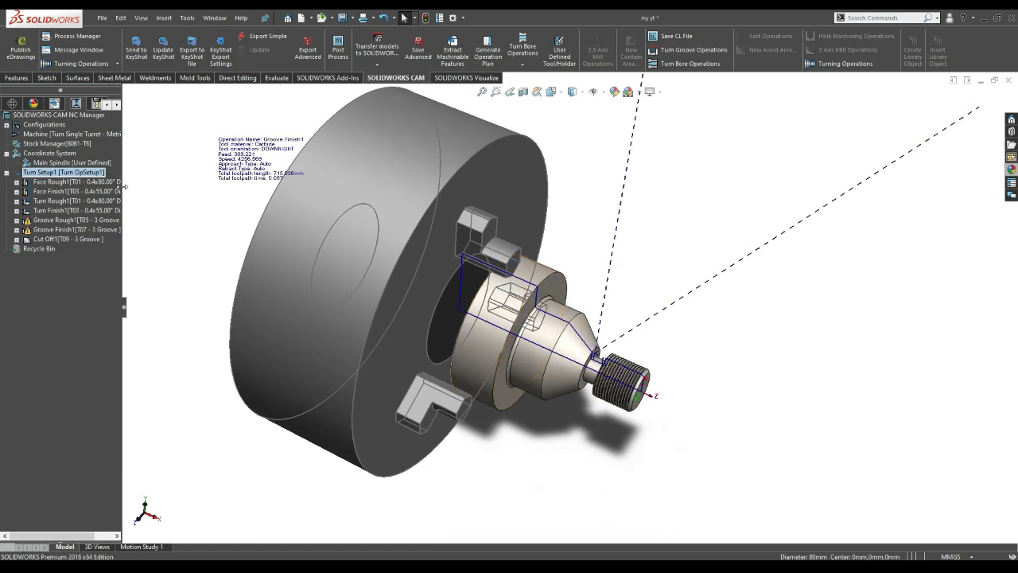
Edit the stock definition to extend the bar stock 40 mm behind the large flange, accept it and regenerate the toolpaths.
{"action": "left_click", "coordinate": [70, 144]}
{"action": "right_click", "coordinate": [84, 145]}
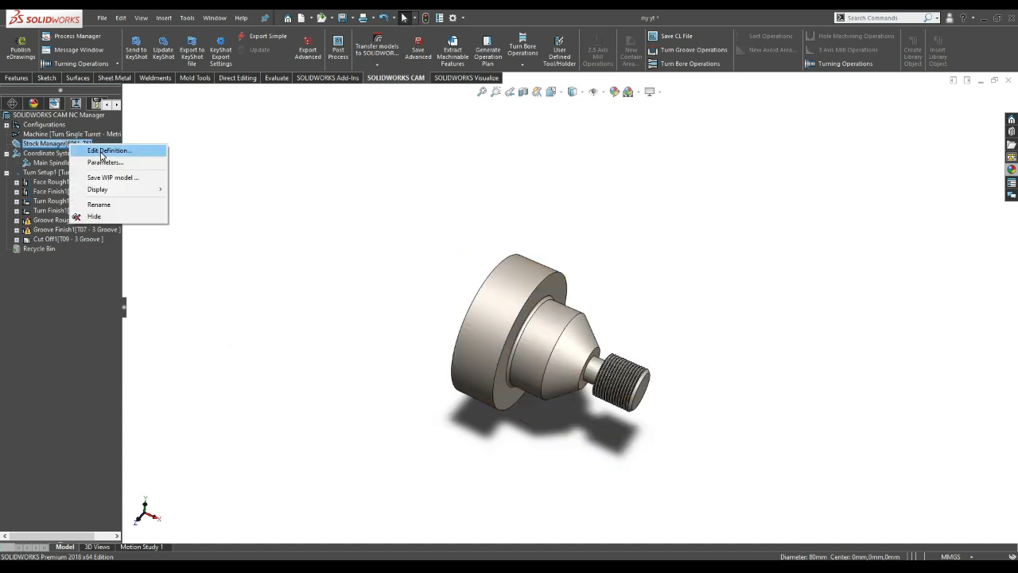
{"action": "left_click", "coordinate": [101, 152]}
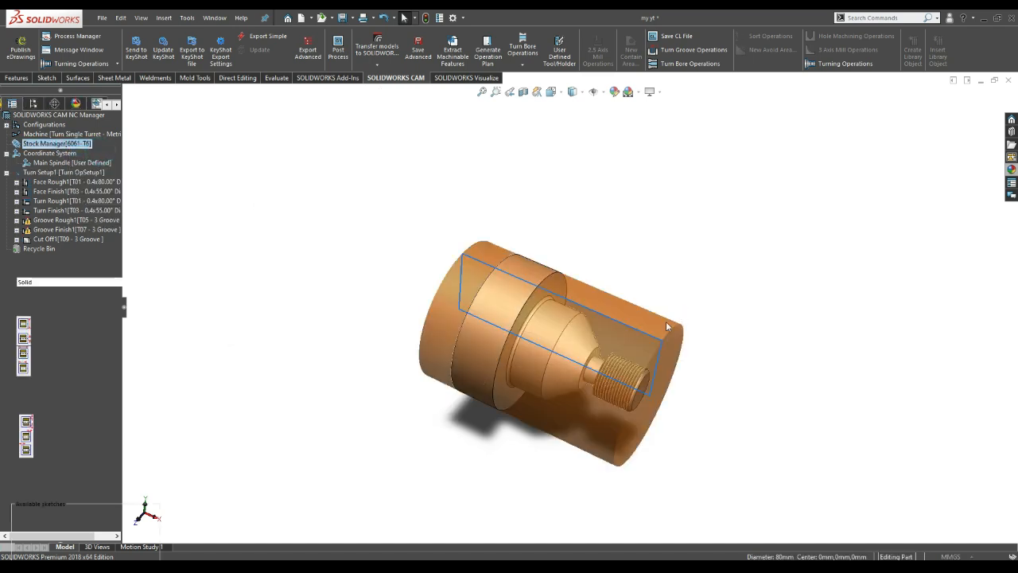
{"action": "scroll", "coordinate": [559, 315], "scroll_direction": "down", "scroll_amount": 4}
{"action": "scroll", "coordinate": [531, 337], "scroll_direction": "up", "scroll_amount": 3}
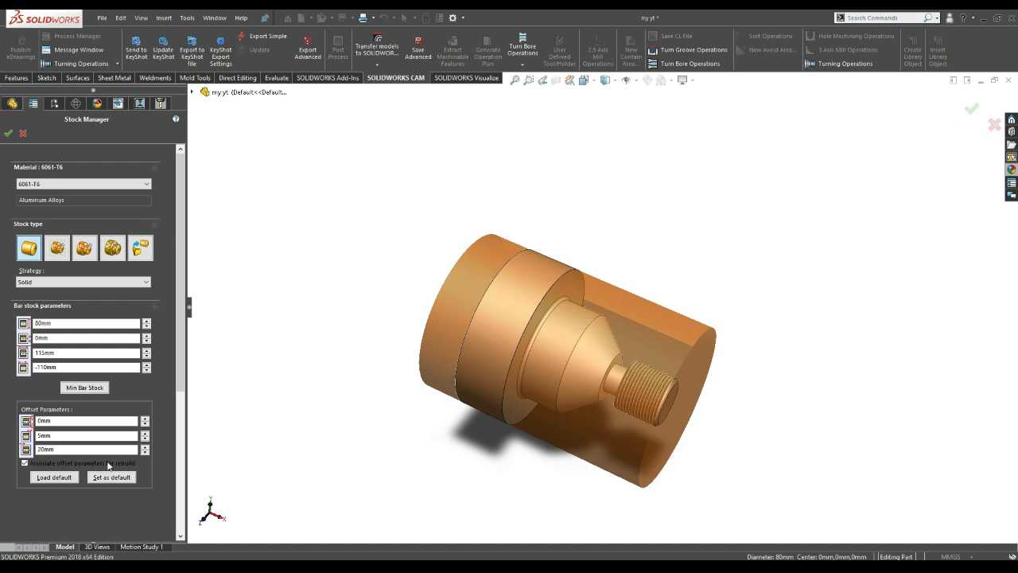
{"action": "left_click", "coordinate": [145, 449]}
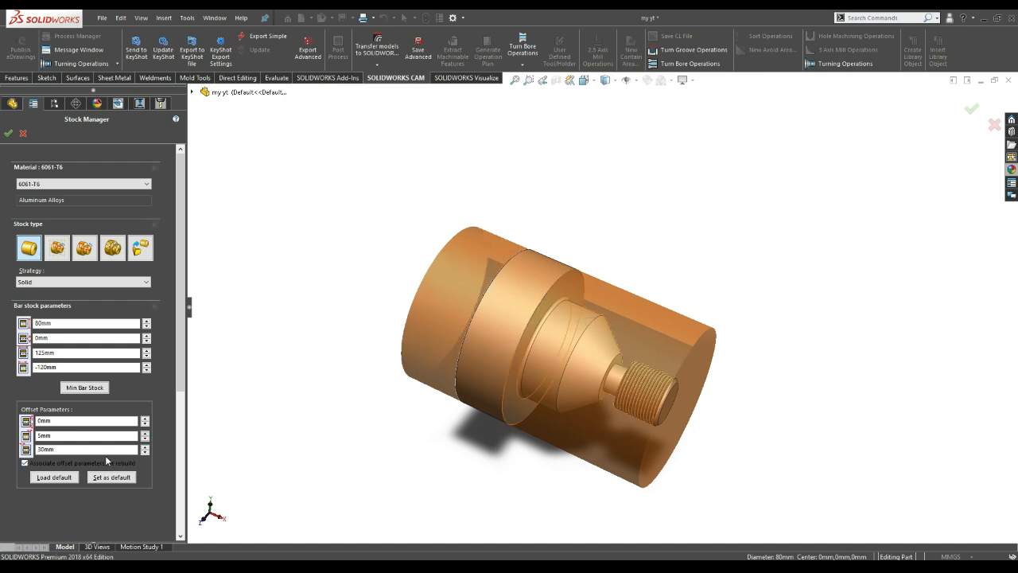
{"action": "double_click", "coordinate": [62, 449]}
{"action": "type", "text": "40"}
{"action": "key", "text": "Return"}
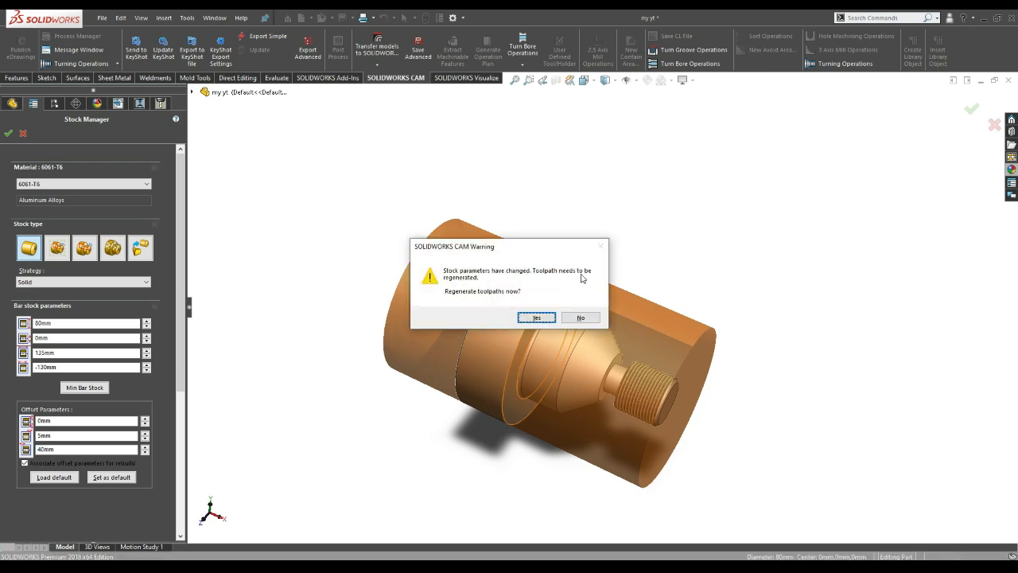
{"action": "left_click", "coordinate": [538, 318]}
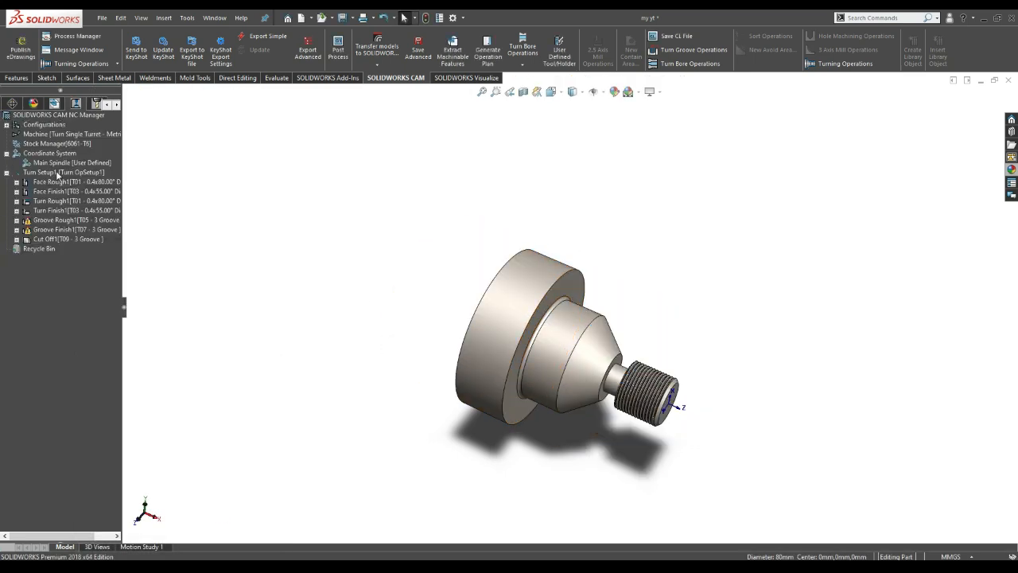
Inspect the chuck's position relative to the part in Turn Setup1 and turn off shadows in shaded mode.
{"action": "left_click", "coordinate": [62, 173]}
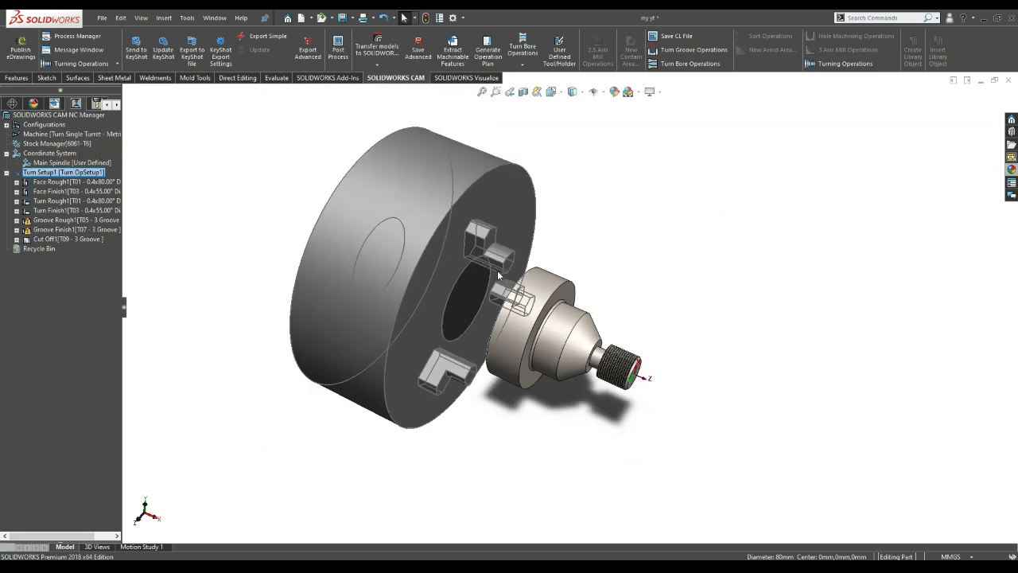
{"action": "middle_click_drag", "start_coordinate": [469, 436], "coordinate": [588, 448]}
{"action": "scroll", "coordinate": [467, 372], "scroll_direction": "up", "scroll_amount": 2}
{"action": "scroll", "coordinate": [639, 350], "scroll_direction": "down", "scroll_amount": 2}
{"action": "scroll", "coordinate": [627, 358], "scroll_direction": "up", "scroll_amount": 1}
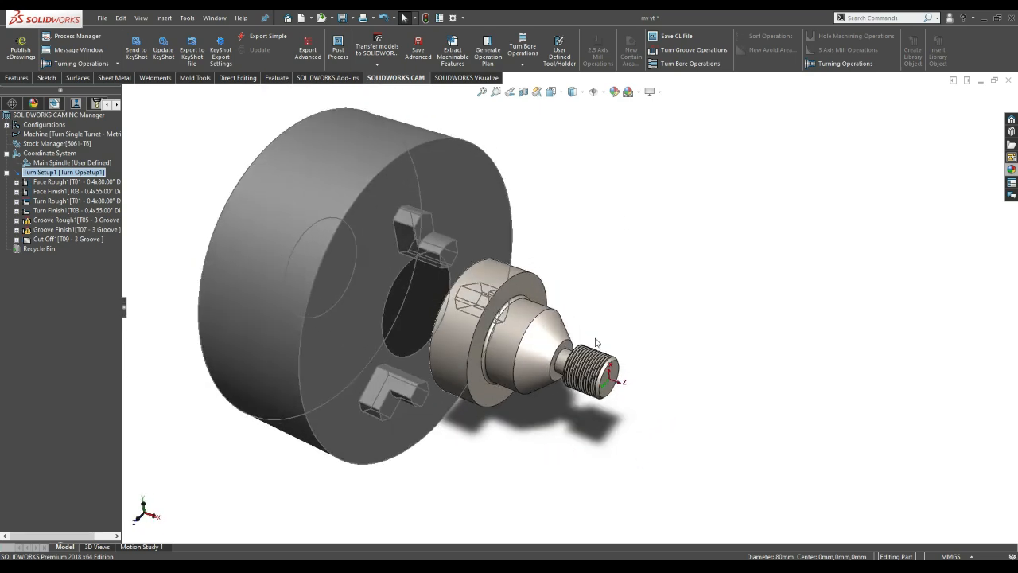
{"action": "left_click", "coordinate": [650, 92]}
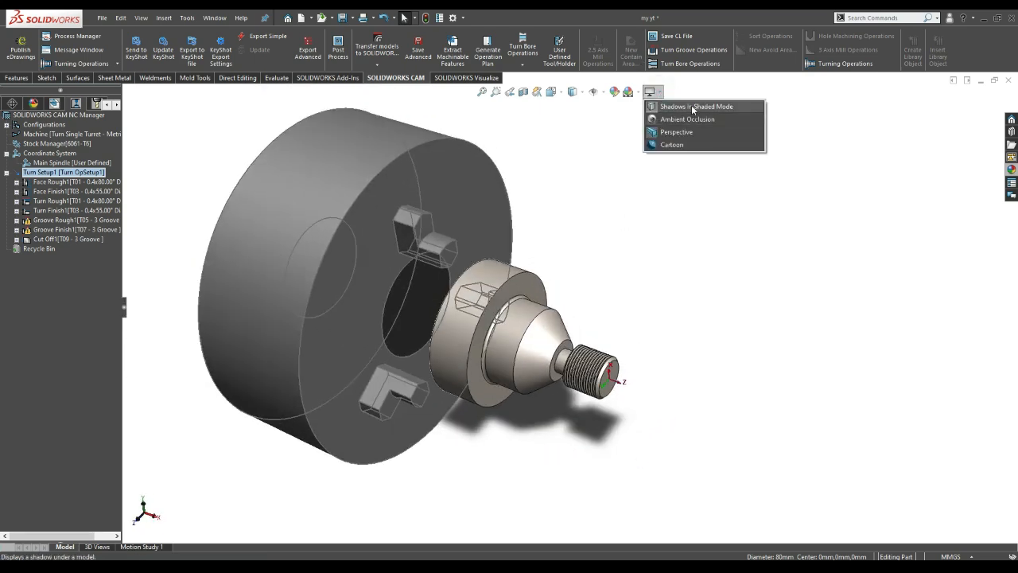
{"action": "left_click", "coordinate": [693, 109]}
{"action": "mouse_move", "coordinate": [602, 352]}
{"action": "middle_mouse_down"}
{"action": "mouse_move", "coordinate": [539, 381]}
{"action": "mouse_move", "coordinate": [477, 438]}
{"action": "mouse_move", "coordinate": [479, 426]}
{"action": "middle_mouse_up"}
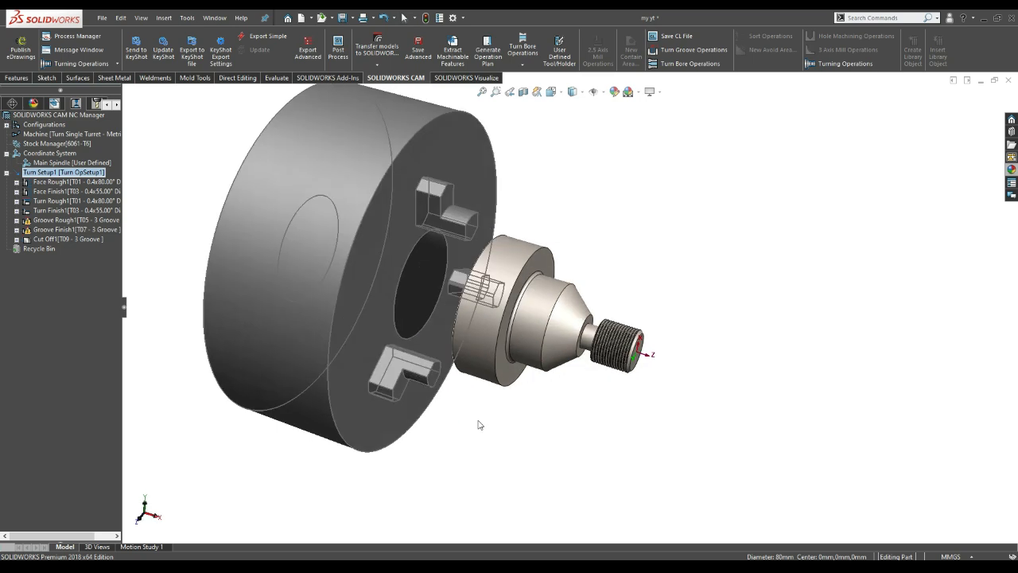
Open the Face Rough1 operation for editing and review its tool station, diamond insert and holder.
{"action": "left_click", "coordinate": [96, 184]}
{"action": "right_click", "coordinate": [96, 183]}
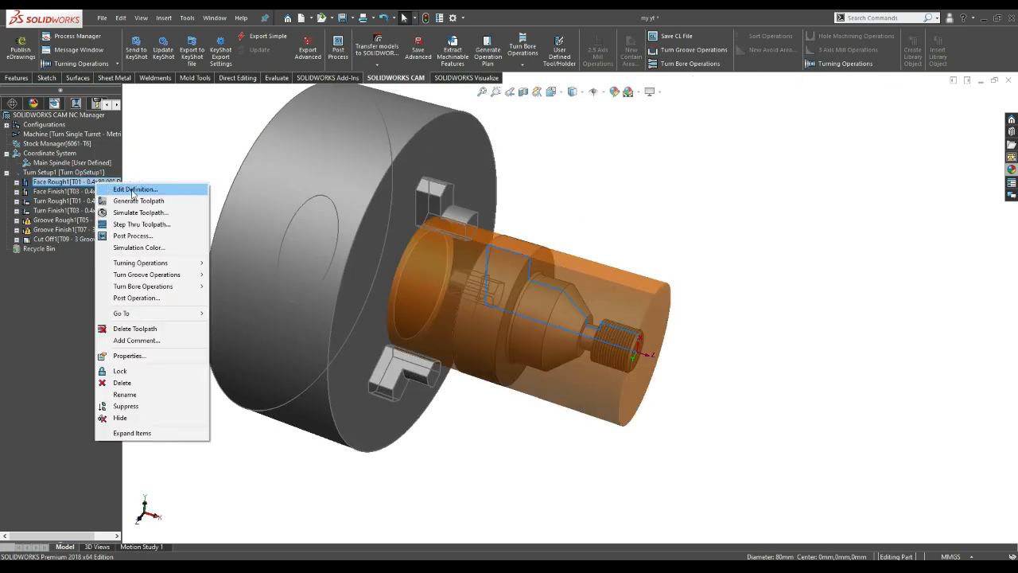
{"action": "left_click", "coordinate": [132, 189]}
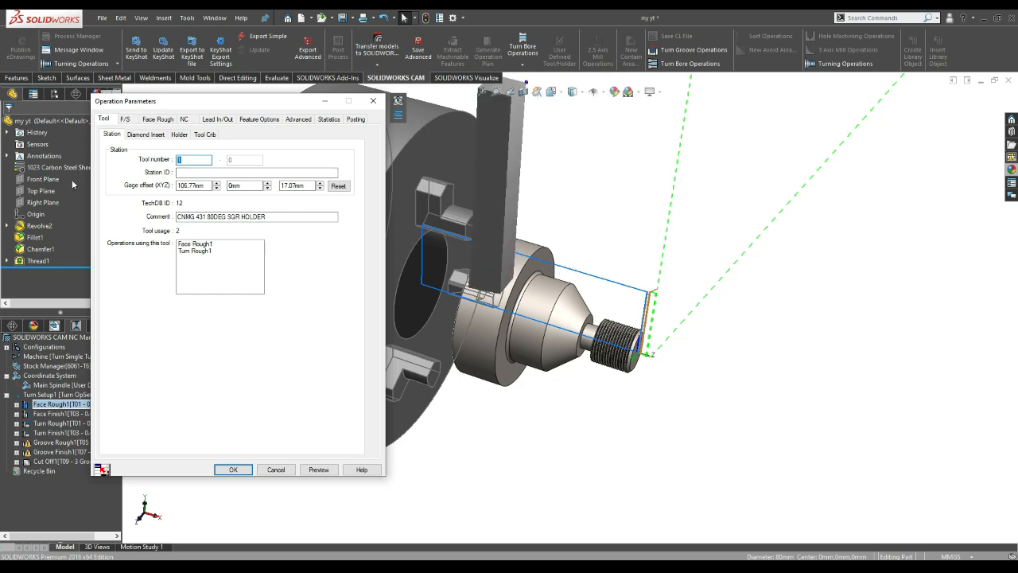
{"action": "left_click", "coordinate": [151, 135]}
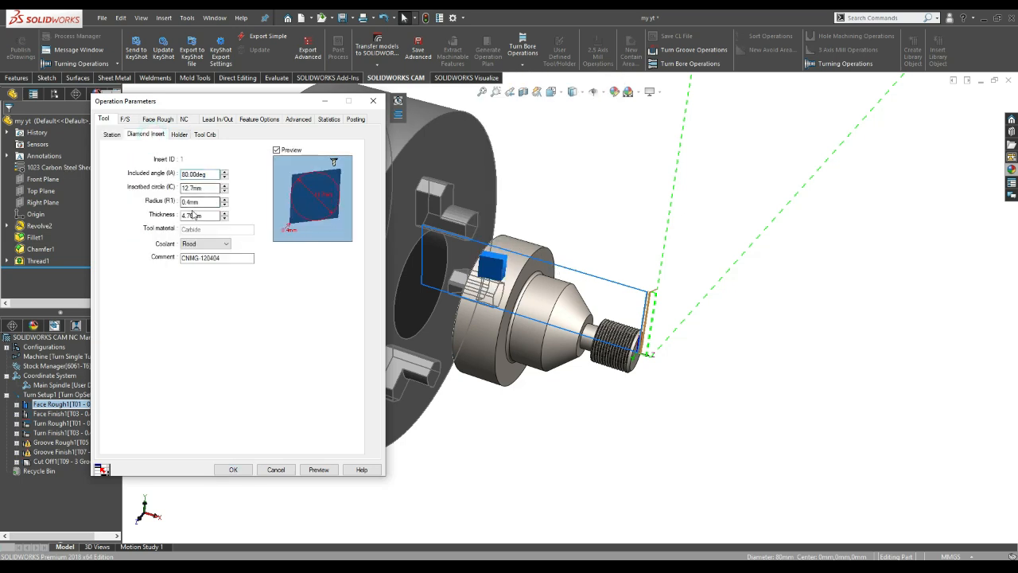
{"action": "left_click", "coordinate": [179, 134]}
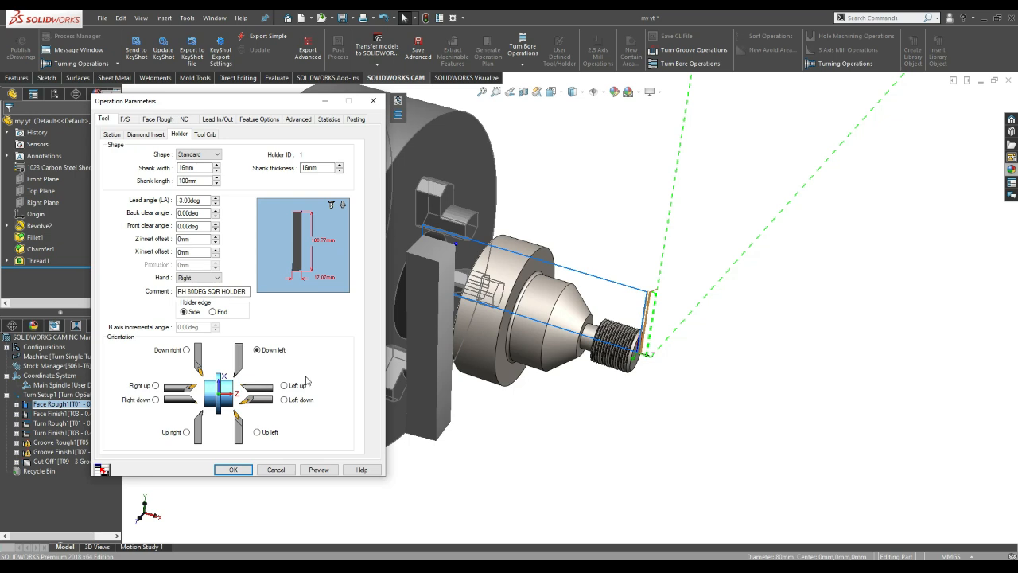
Set the Face Rough1 first cut amount to 1 mm and the maximum cut amount to 1.5 mm.
{"action": "left_click", "coordinate": [161, 120]}
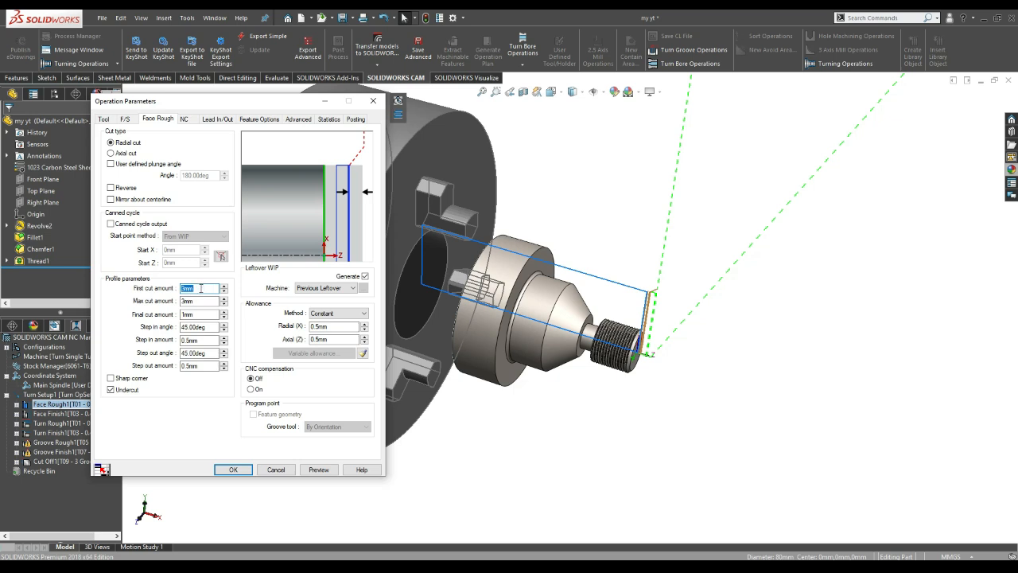
{"action": "key", "text": "Tab"}
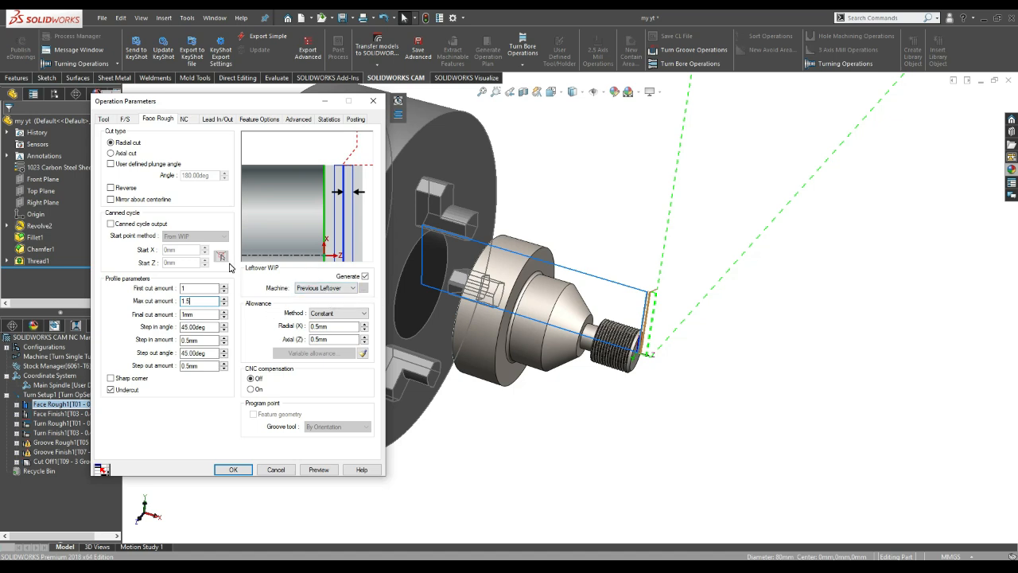
{"action": "left_click", "coordinate": [184, 119]}
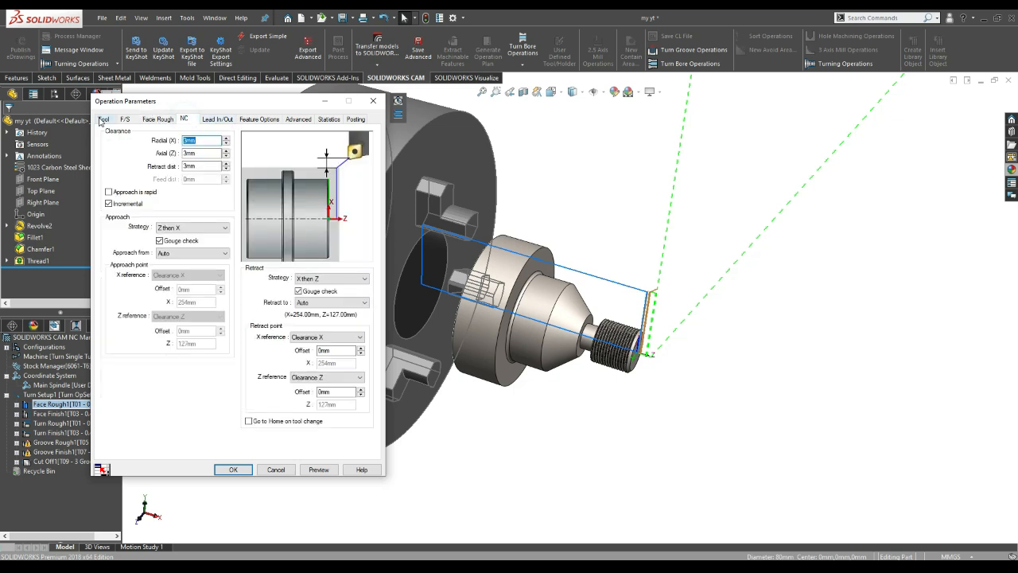
Define the Face Rough1 feed and speed by Operation, with the spindle in RPM mode at 1200 rpm.
{"action": "left_click", "coordinate": [125, 120]}
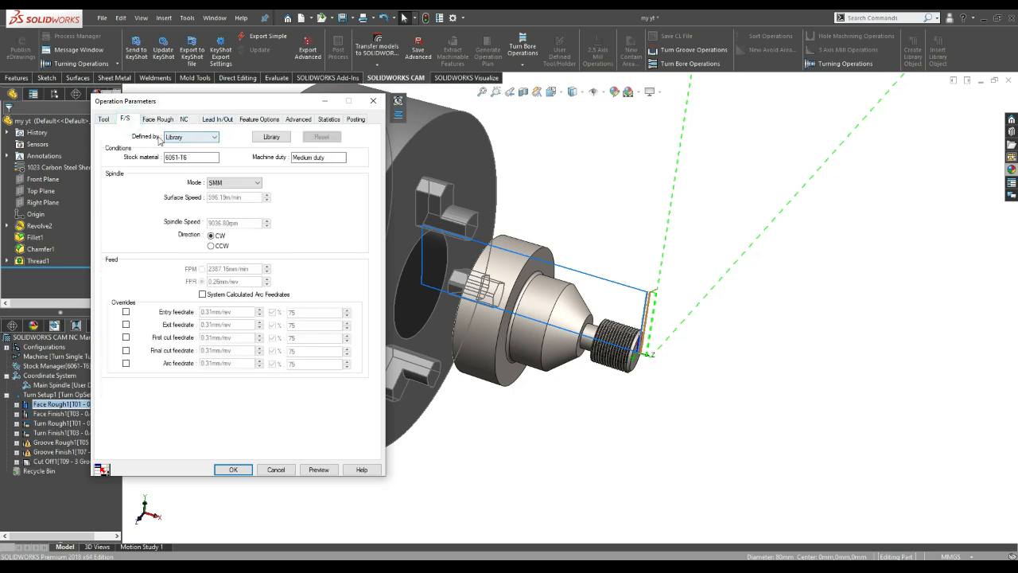
{"action": "left_click", "coordinate": [198, 140]}
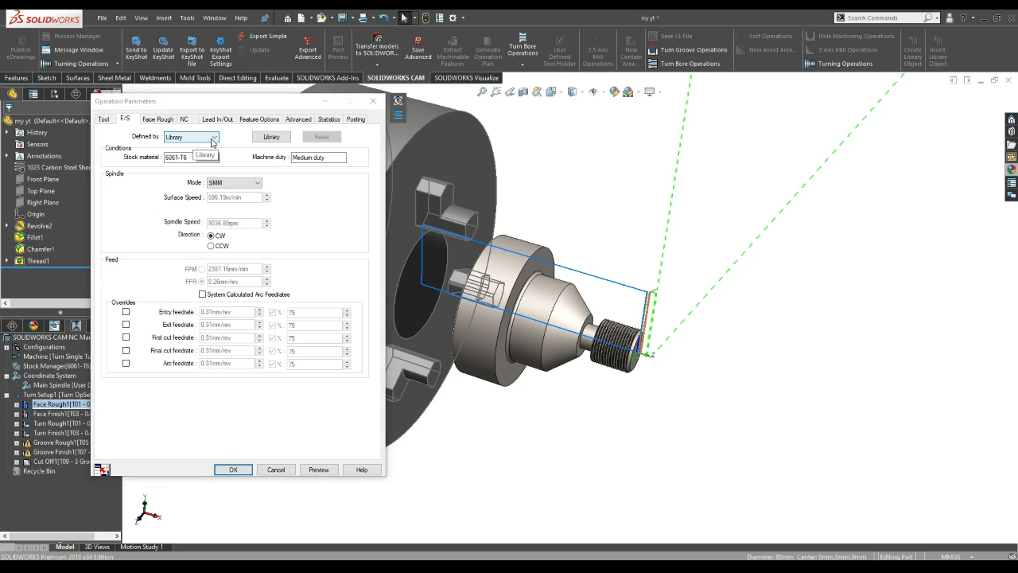
{"action": "left_click", "coordinate": [182, 148]}
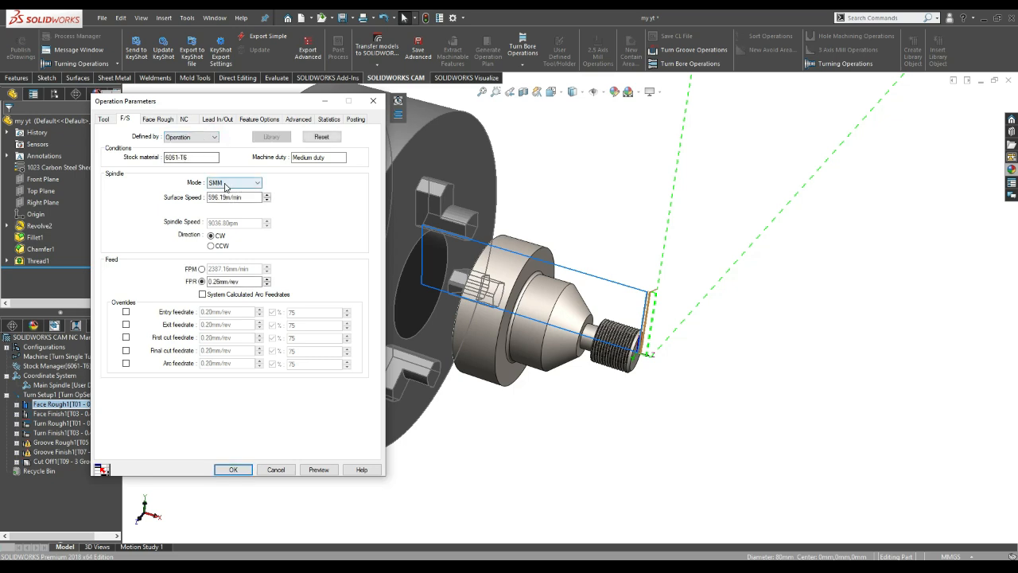
{"action": "left_click", "coordinate": [235, 183]}
{"action": "left_click", "coordinate": [225, 195]}
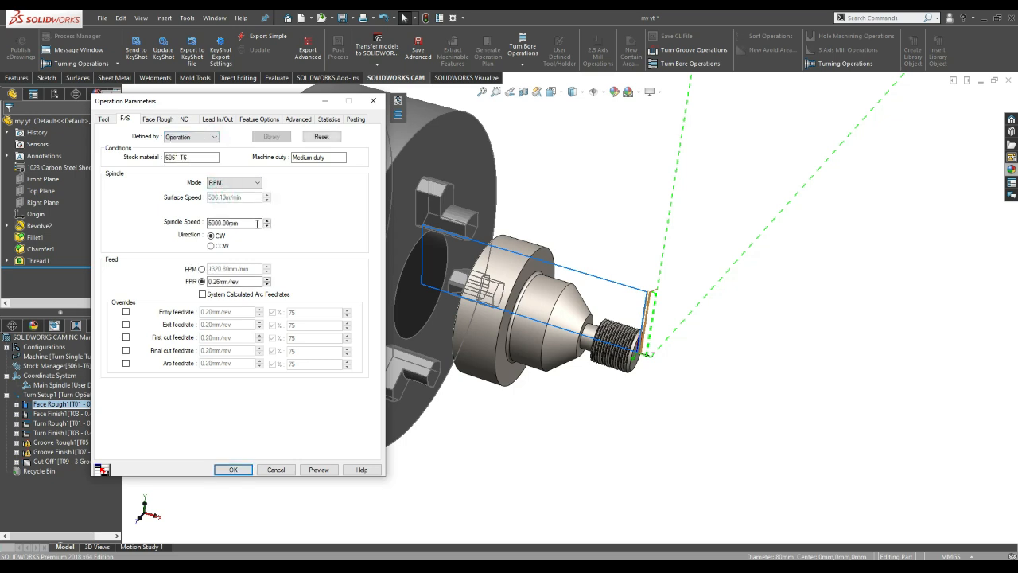
{"action": "double_click", "coordinate": [251, 224]}
{"action": "type", "text": "1200"}
{"action": "left_click", "coordinate": [216, 282]}
Set the Face Rough1 radial and axial clearances to 1.5 mm each.
{"action": "left_click", "coordinate": [184, 118]}
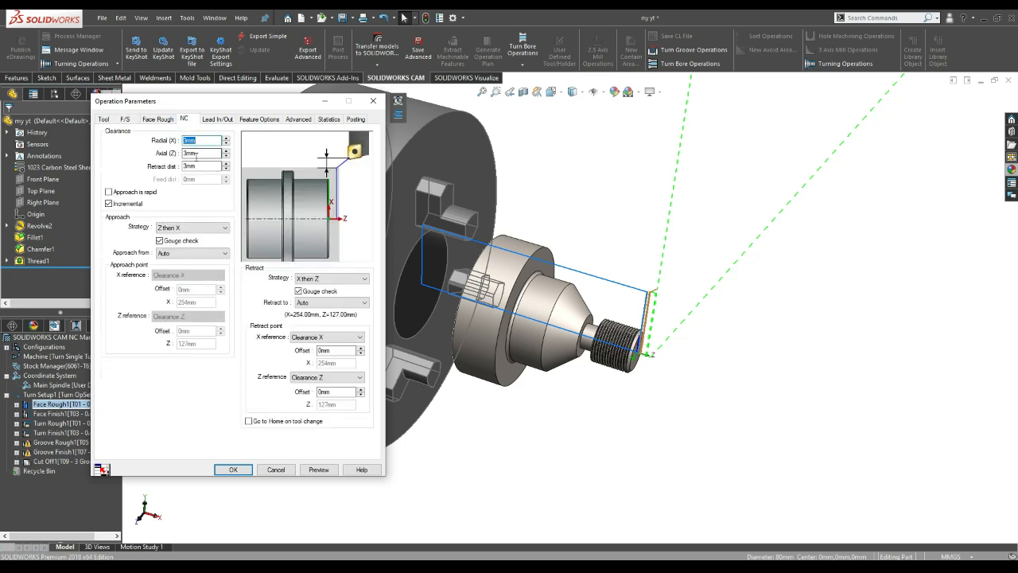
{"action": "left_click_drag", "start_coordinate": [199, 141], "coordinate": [173, 142]}
{"action": "left_click_drag", "start_coordinate": [204, 153], "coordinate": [174, 157]}
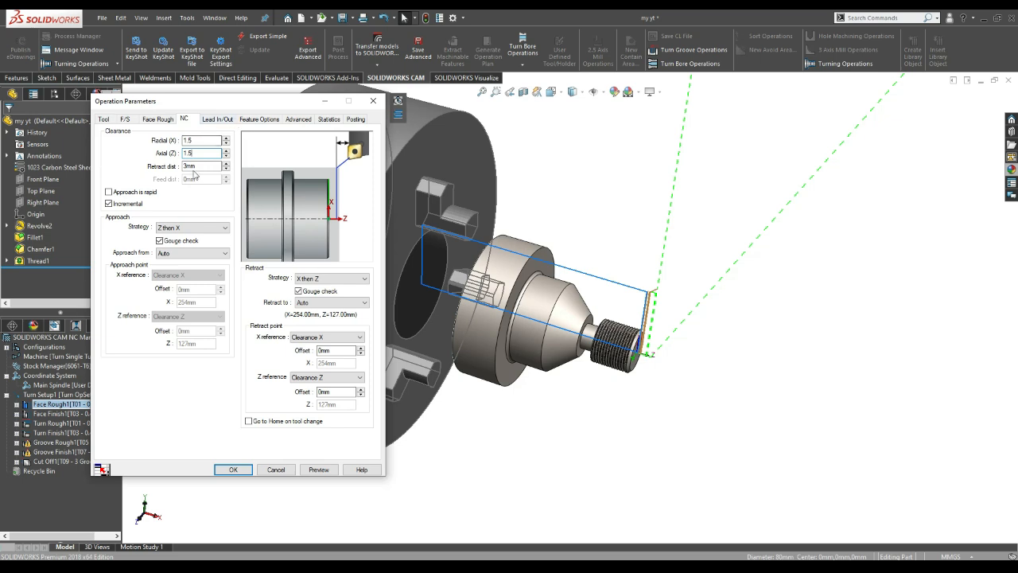
Review the lead-in, feature, advanced and statistics settings of Face Rough1 and accept the edited operation parameters.
{"action": "left_click", "coordinate": [229, 120]}
{"action": "left_click", "coordinate": [274, 124]}
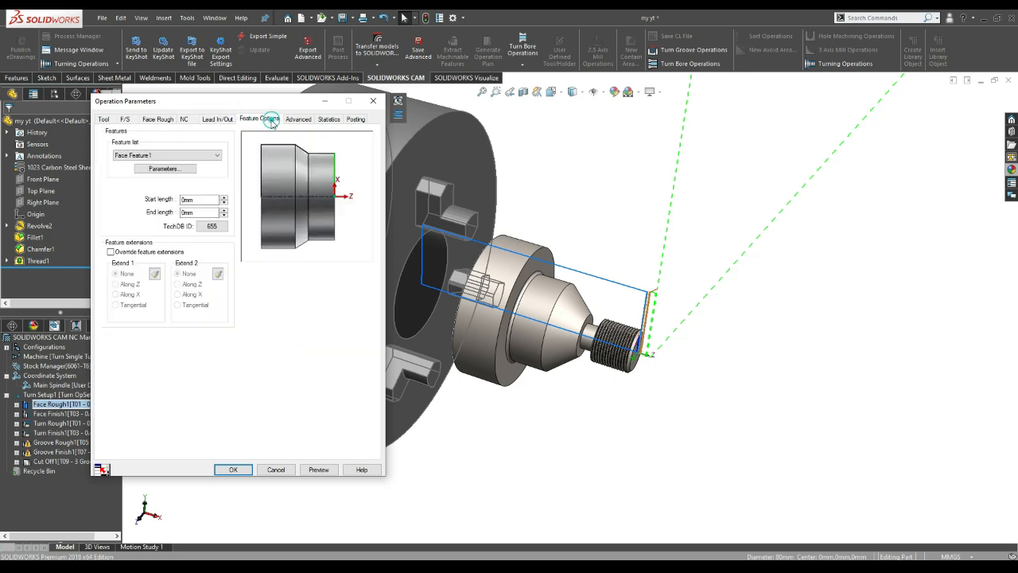
{"action": "left_click", "coordinate": [305, 123]}
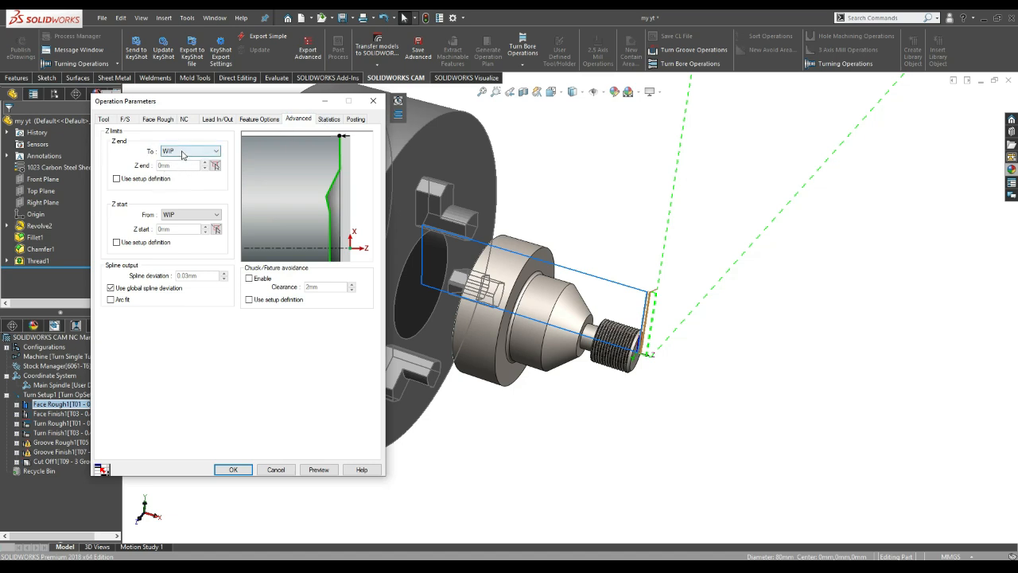
{"action": "left_click", "coordinate": [182, 154]}
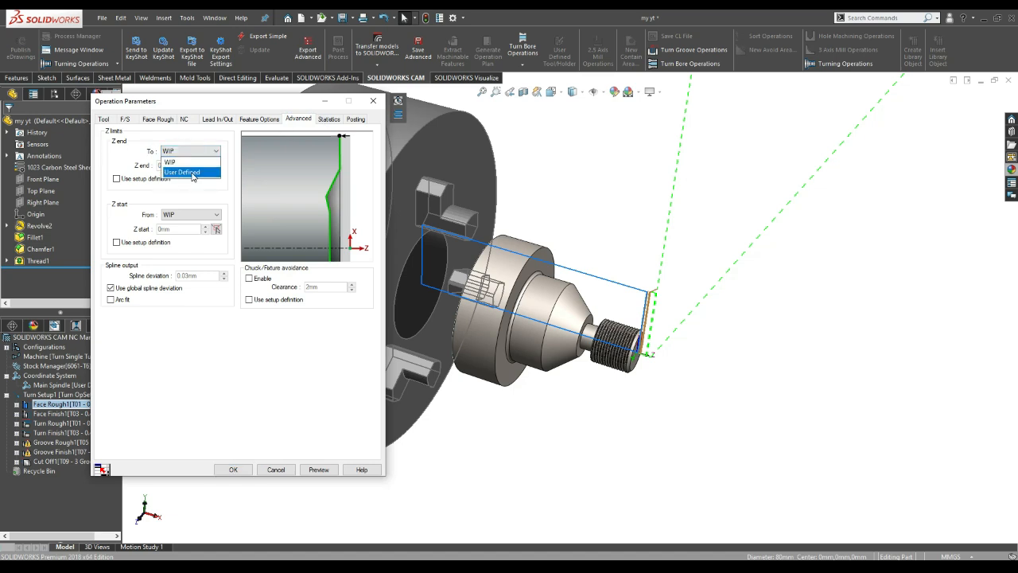
{"action": "left_click", "coordinate": [191, 163]}
{"action": "left_click", "coordinate": [328, 119]}
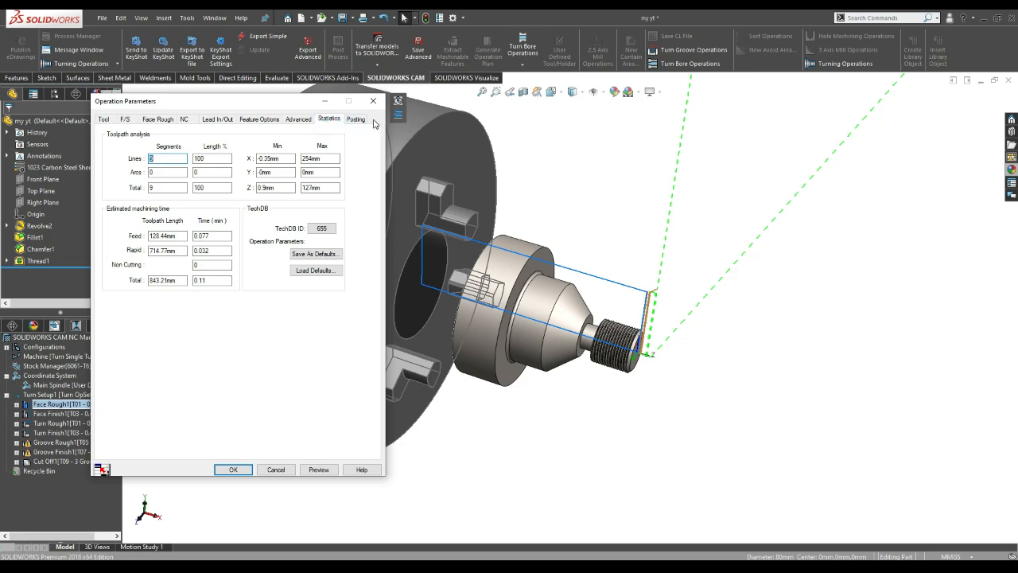
{"action": "left_click", "coordinate": [233, 469]}
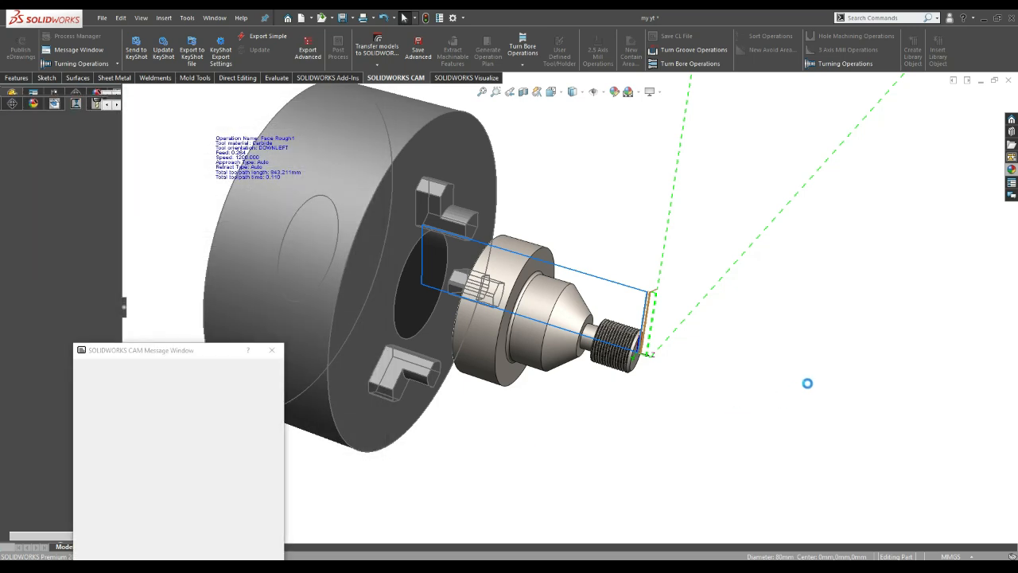
Inspect the Face Rough1 toolpath on the stock and open the toolpath simulation for the whole Turn Setup1.
{"action": "scroll", "coordinate": [704, 311], "scroll_direction": "down", "scroll_amount": 2}
{"action": "scroll", "coordinate": [706, 312], "scroll_direction": "up", "scroll_amount": 2}
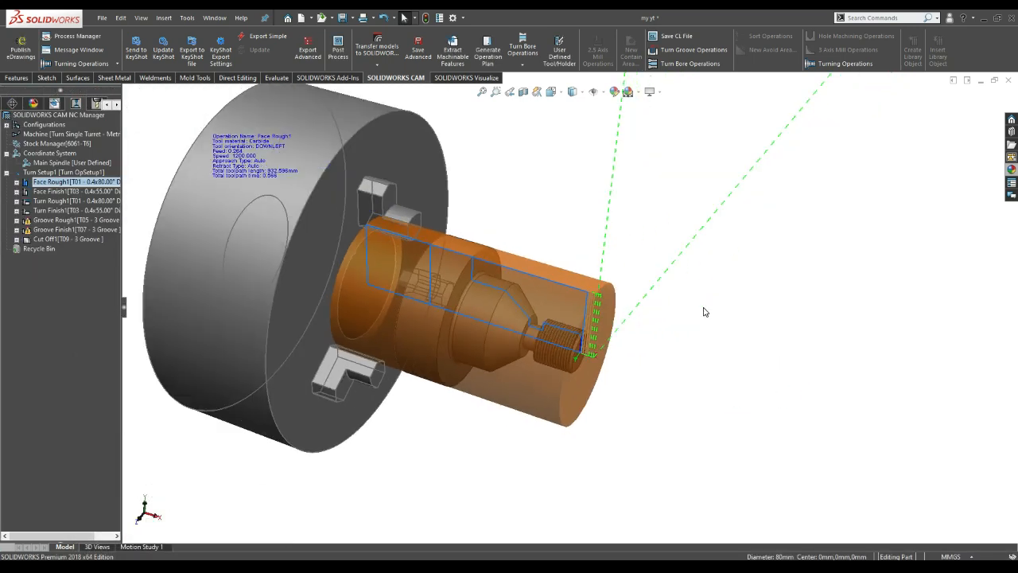
{"action": "middle_click_drag", "start_coordinate": [552, 404], "coordinate": [585, 360]}
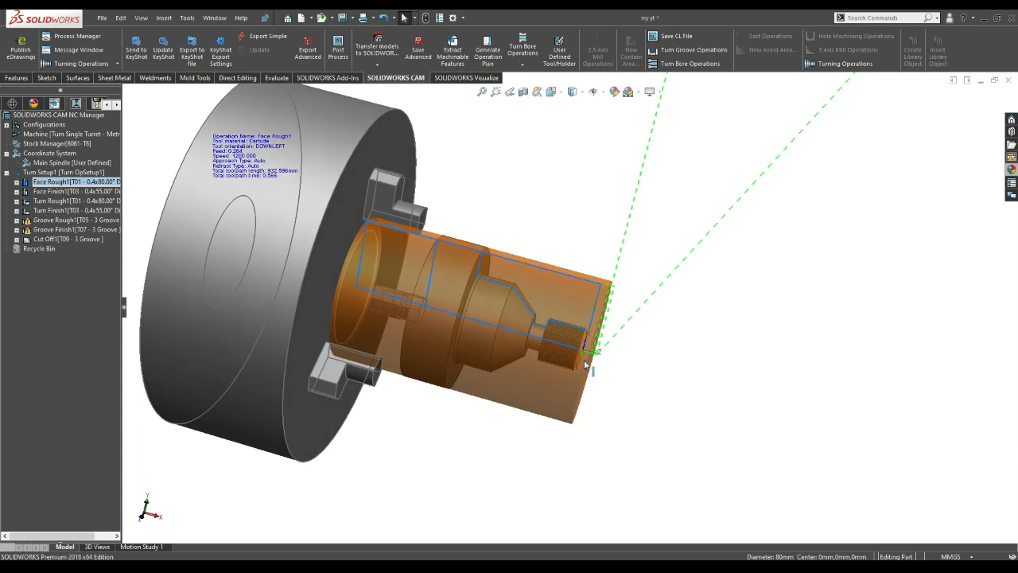
{"action": "scroll", "coordinate": [584, 360], "scroll_direction": "up", "scroll_amount": 1}
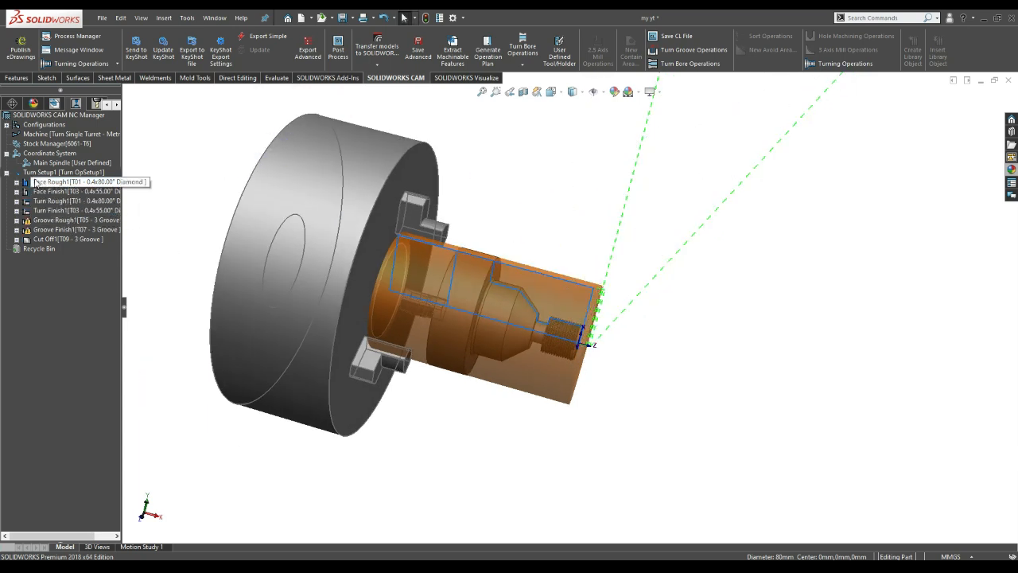
{"action": "left_click", "coordinate": [65, 173]}
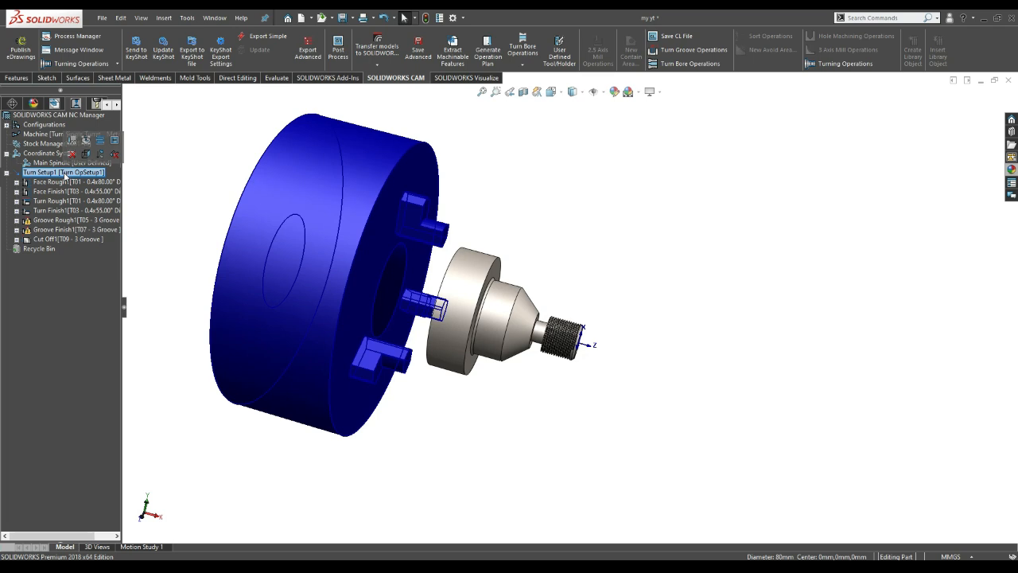
{"action": "right_click", "coordinate": [65, 174]}
{"action": "left_click", "coordinate": [126, 208]}
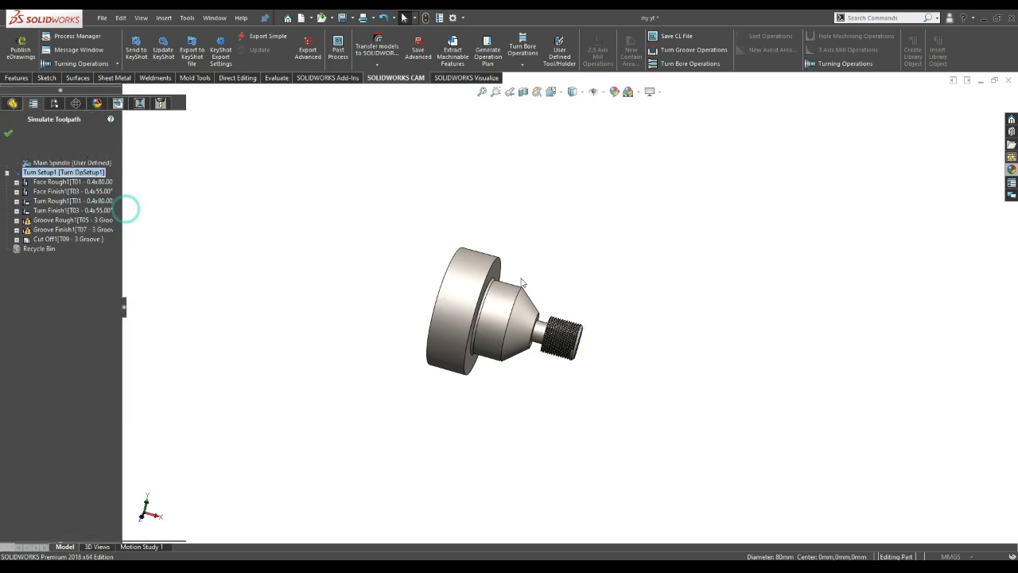
{"action": "scroll", "coordinate": [587, 287], "scroll_direction": "down", "scroll_amount": 2}
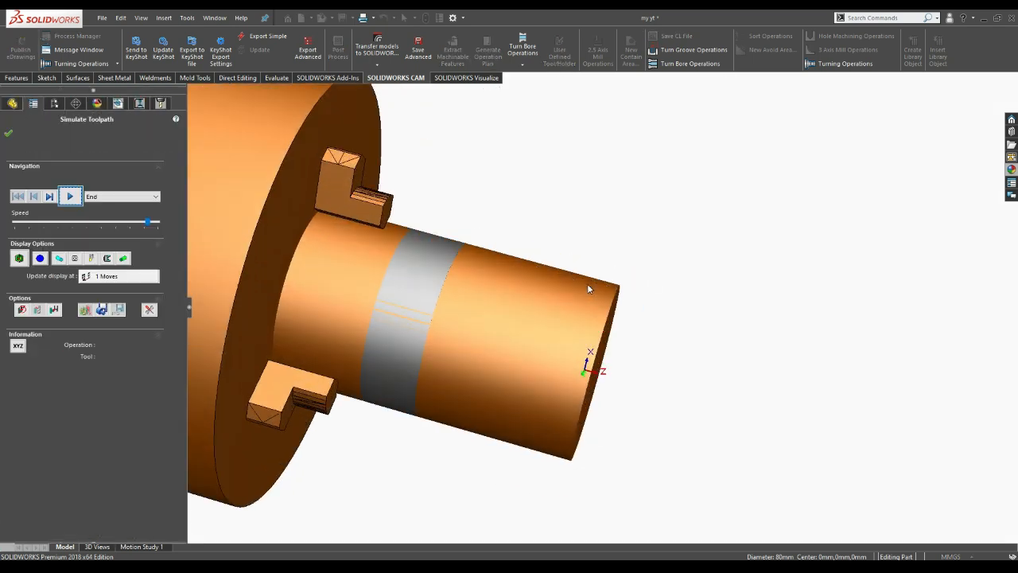
{"action": "scroll", "coordinate": [574, 304], "scroll_direction": "up", "scroll_amount": 2}
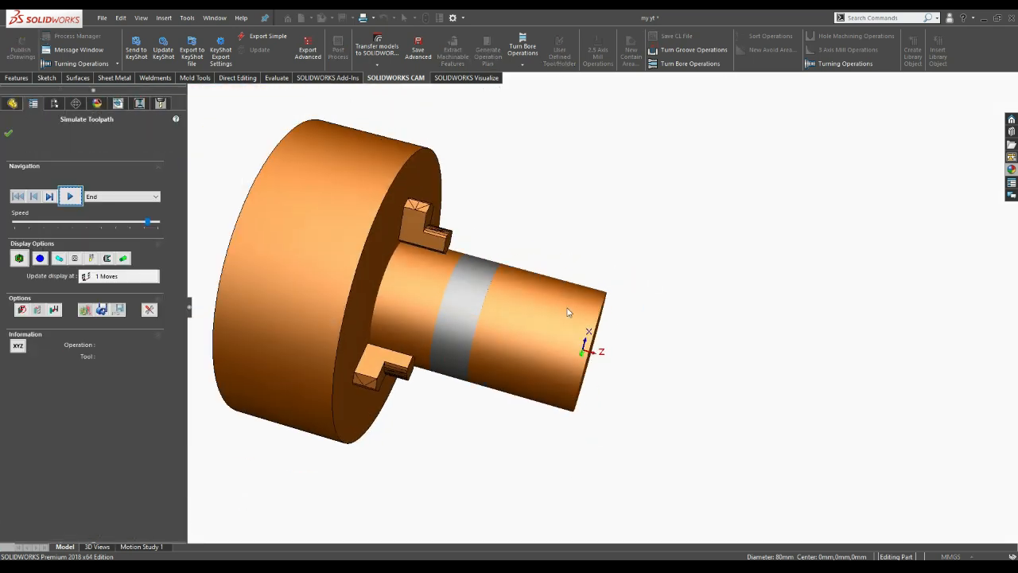
Run the Turn Setup1 simulation at a reduced speed, watch it through the cut-off operation and close it.
{"action": "left_click", "coordinate": [130, 225]}
{"action": "left_click", "coordinate": [70, 196]}
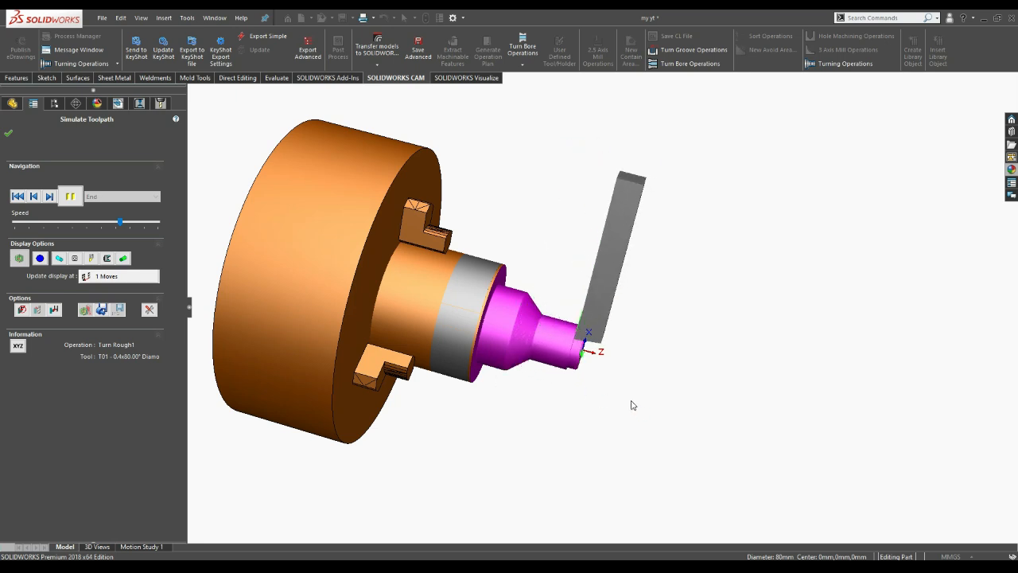
{"action": "scroll", "coordinate": [598, 374], "scroll_direction": "down", "scroll_amount": 2}
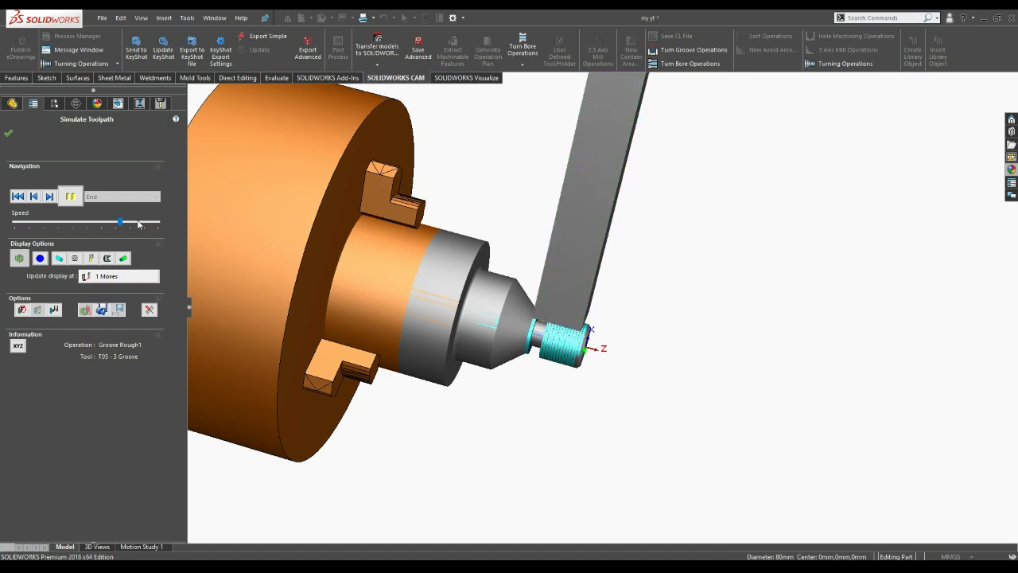
{"action": "left_click", "coordinate": [143, 226]}
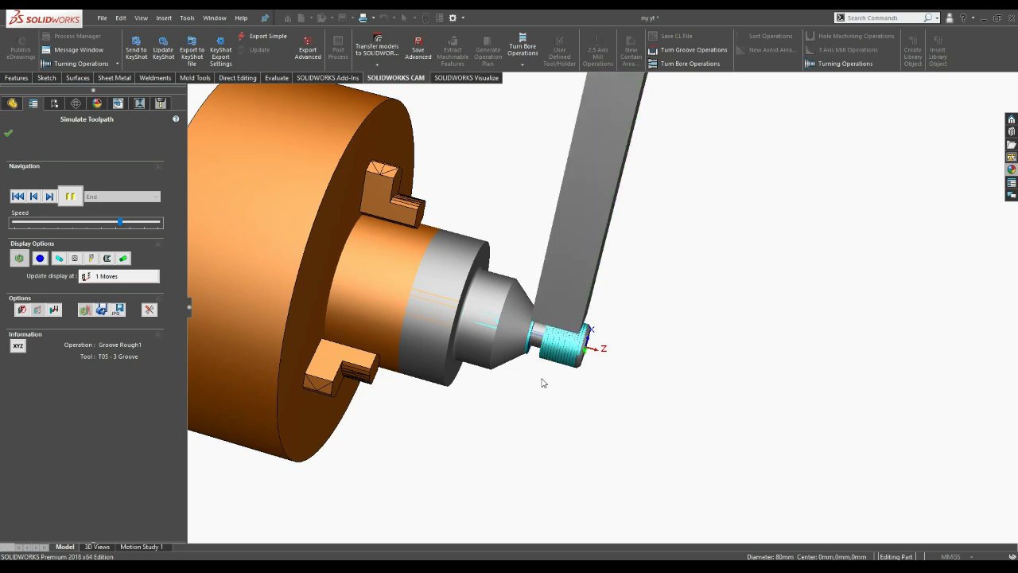
{"action": "scroll", "coordinate": [542, 382], "scroll_direction": "up", "scroll_amount": 2}
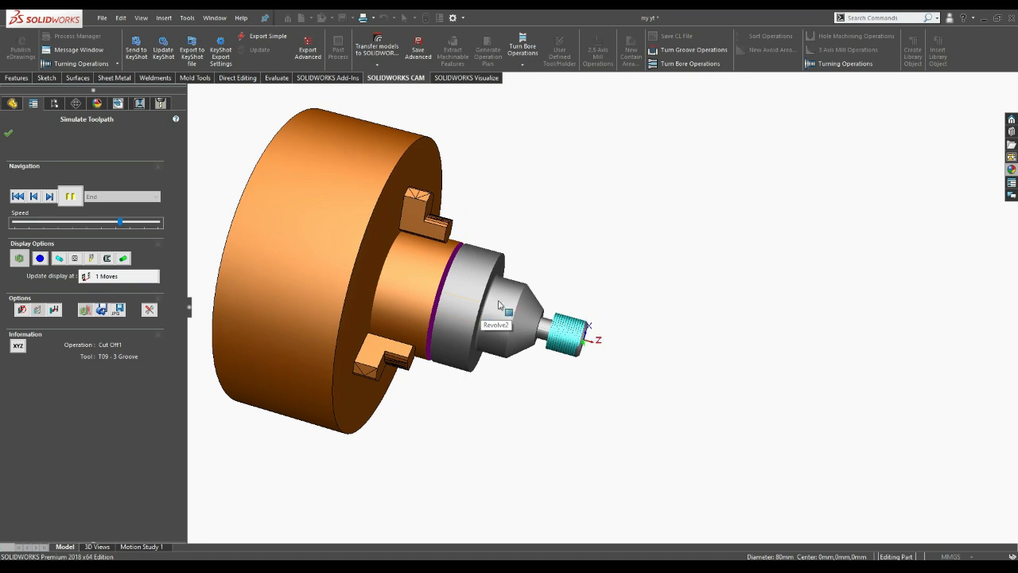
{"action": "left_click", "coordinate": [8, 134]}
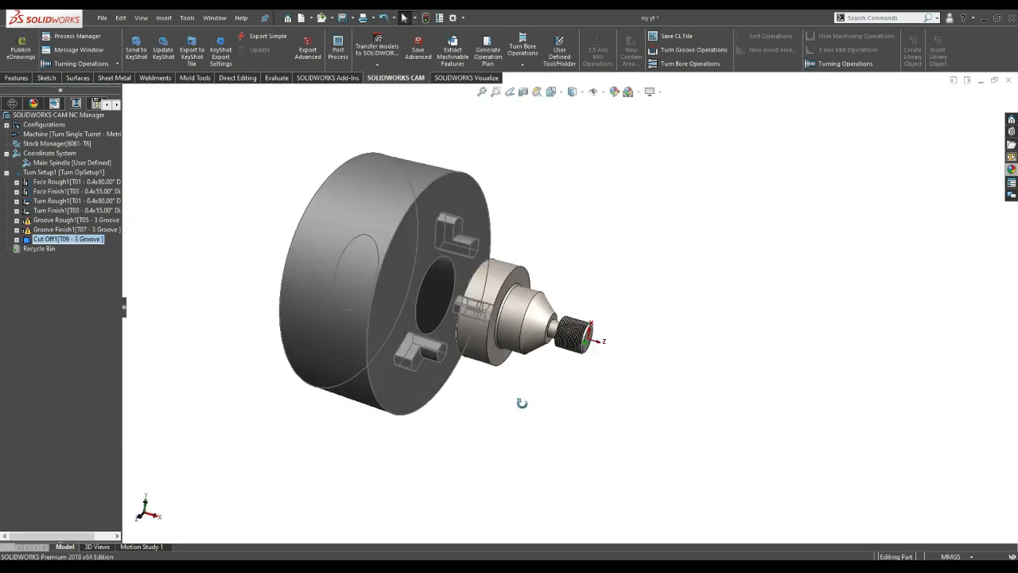
Start a new Threading operation under Turn Setup1 and go to its feature selection.
{"action": "left_click", "coordinate": [48, 171]}
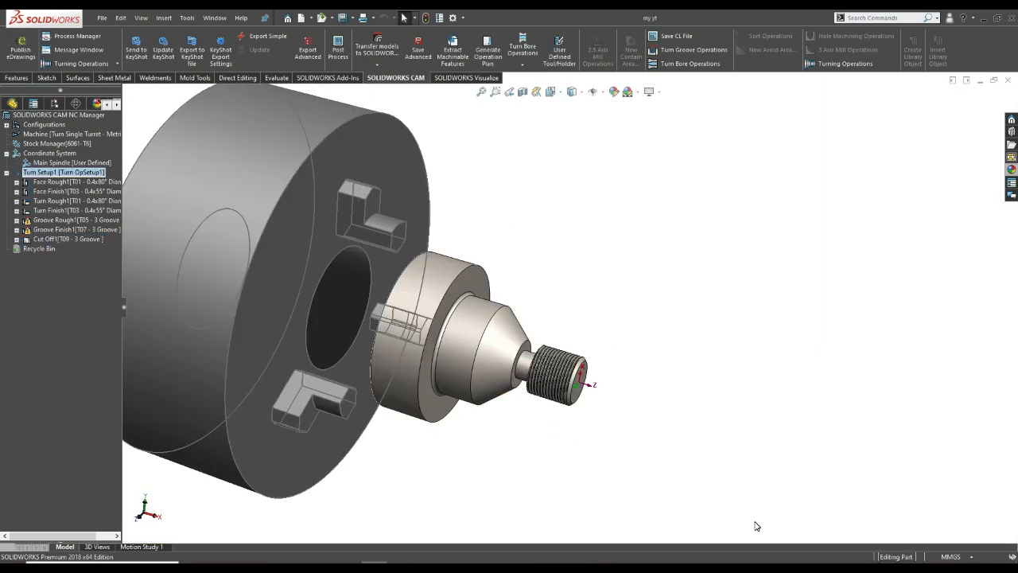
{"action": "scroll", "coordinate": [554, 412], "scroll_direction": "up", "scroll_amount": 3}
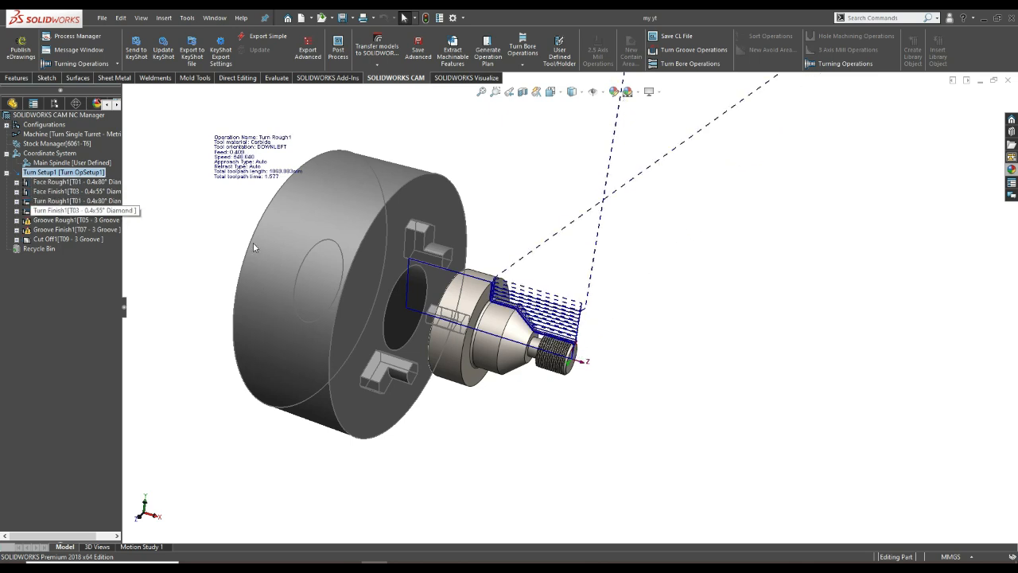
{"action": "scroll", "coordinate": [563, 345], "scroll_direction": "down", "scroll_amount": 2}
{"action": "scroll", "coordinate": [563, 344], "scroll_direction": "up", "scroll_amount": 3}
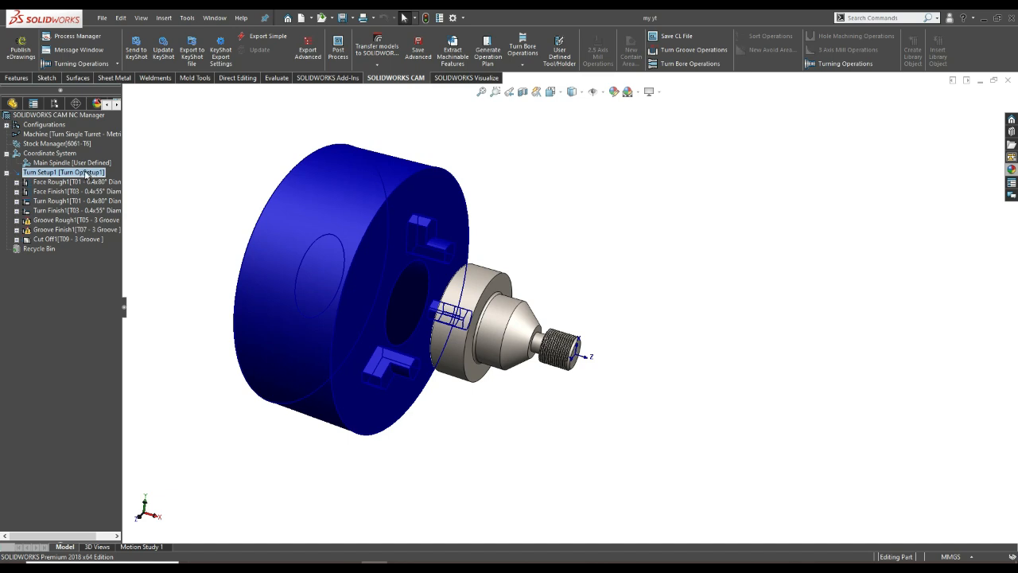
{"action": "right_click", "coordinate": [76, 174]}
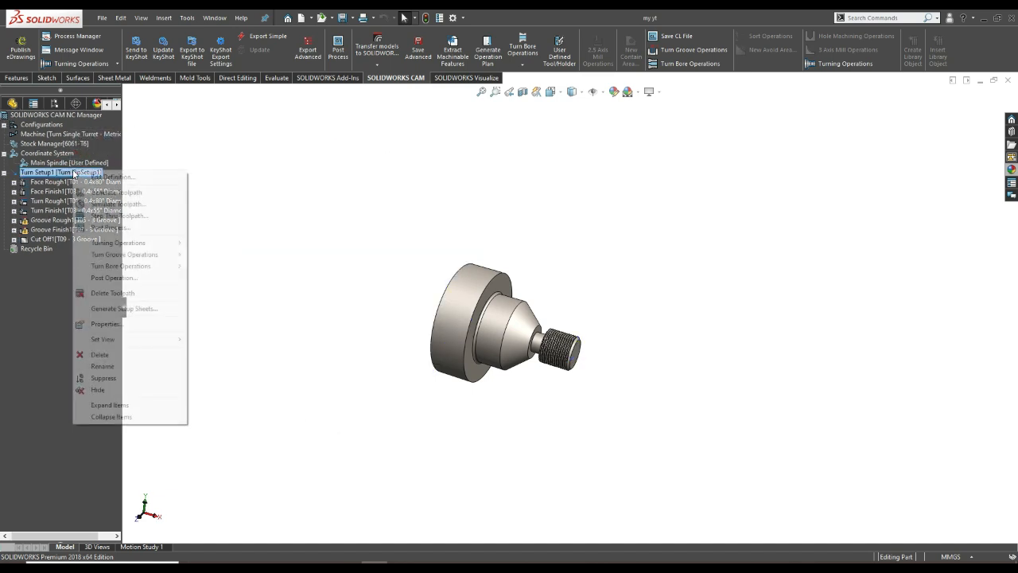
{"action": "mouse_move", "coordinate": [140, 247]}
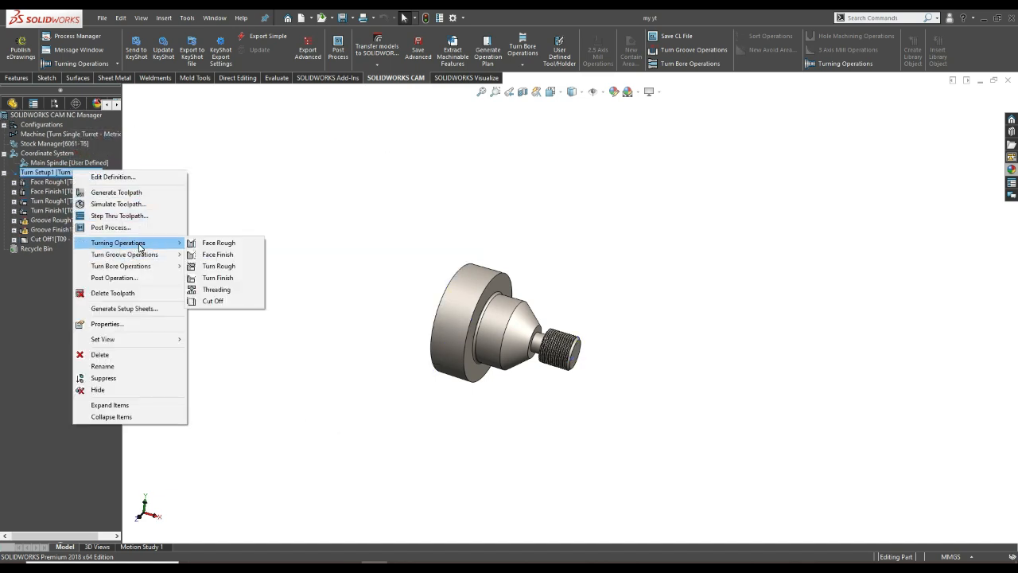
{"action": "left_click", "coordinate": [230, 293]}
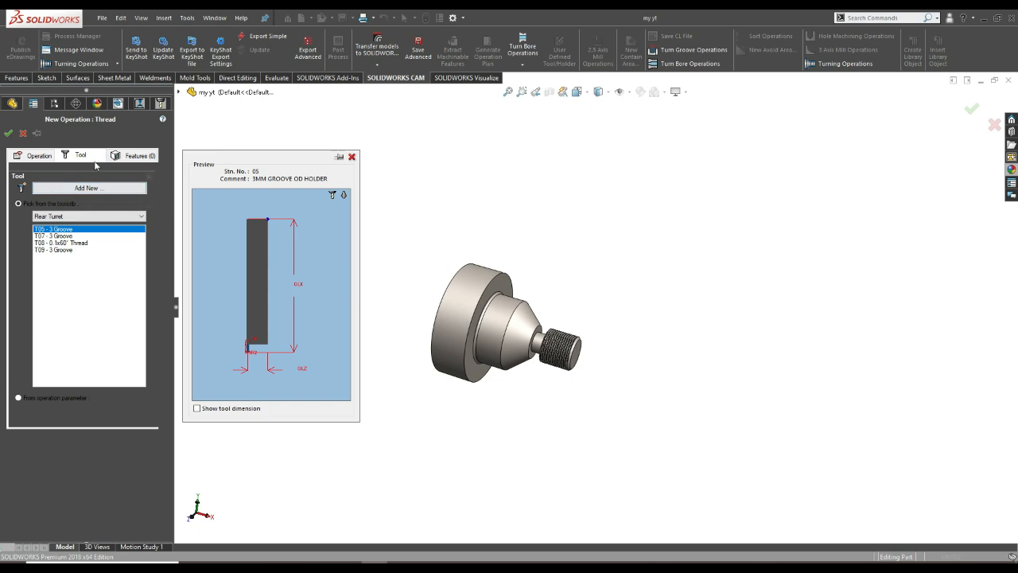
{"action": "left_click", "coordinate": [135, 157]}
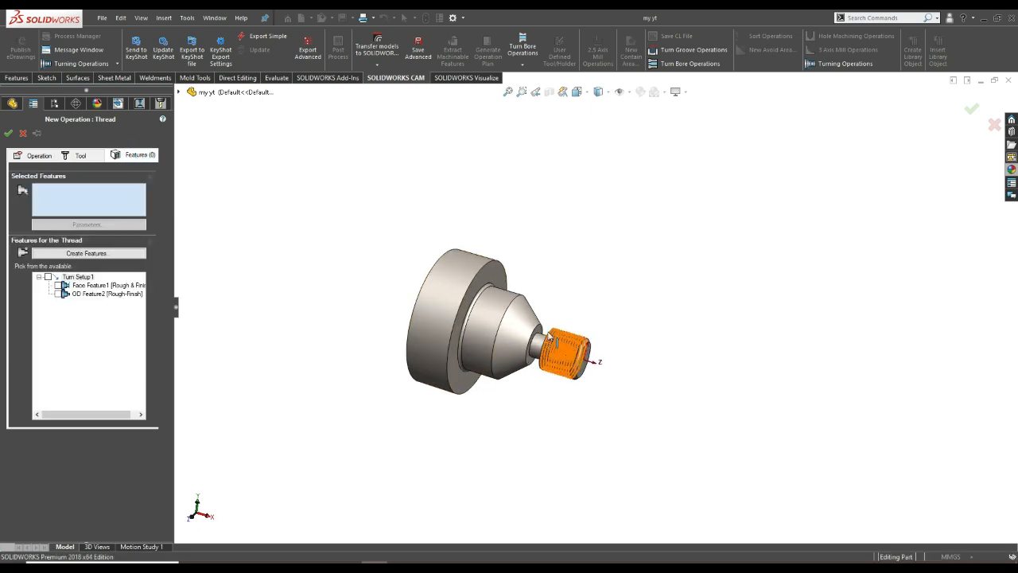
Create an OD feature from the Sketch1 segment along the threaded end's outer diameter and create the thread operation on it.
{"action": "left_click", "coordinate": [54, 253]}
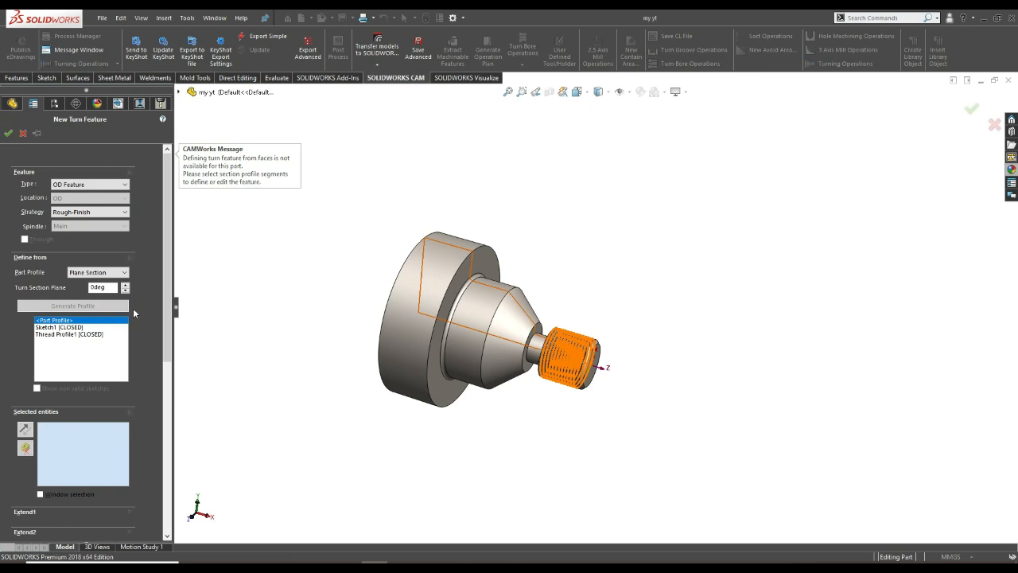
{"action": "scroll", "coordinate": [572, 345], "scroll_direction": "down", "scroll_amount": 3}
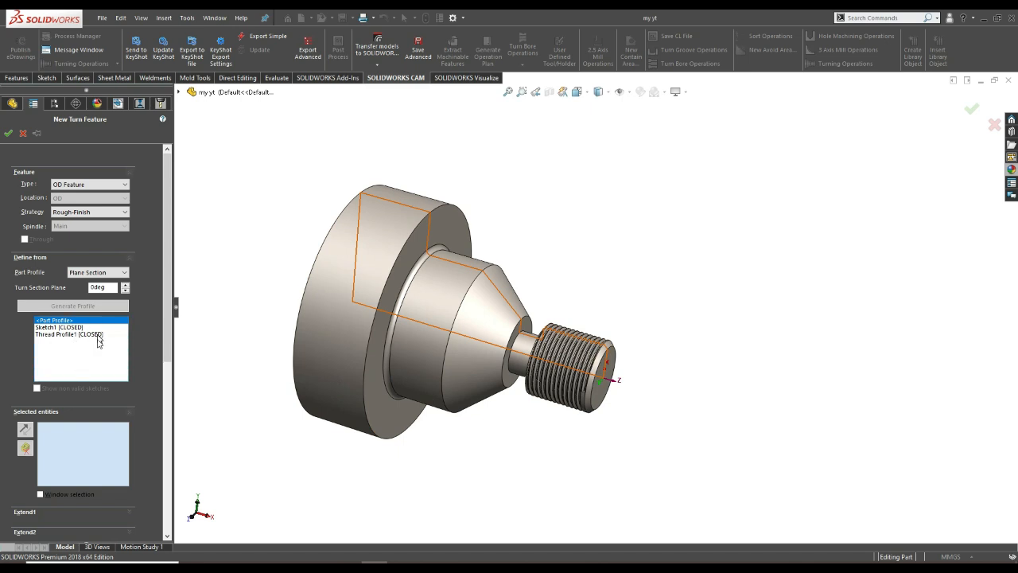
{"action": "left_click", "coordinate": [48, 328]}
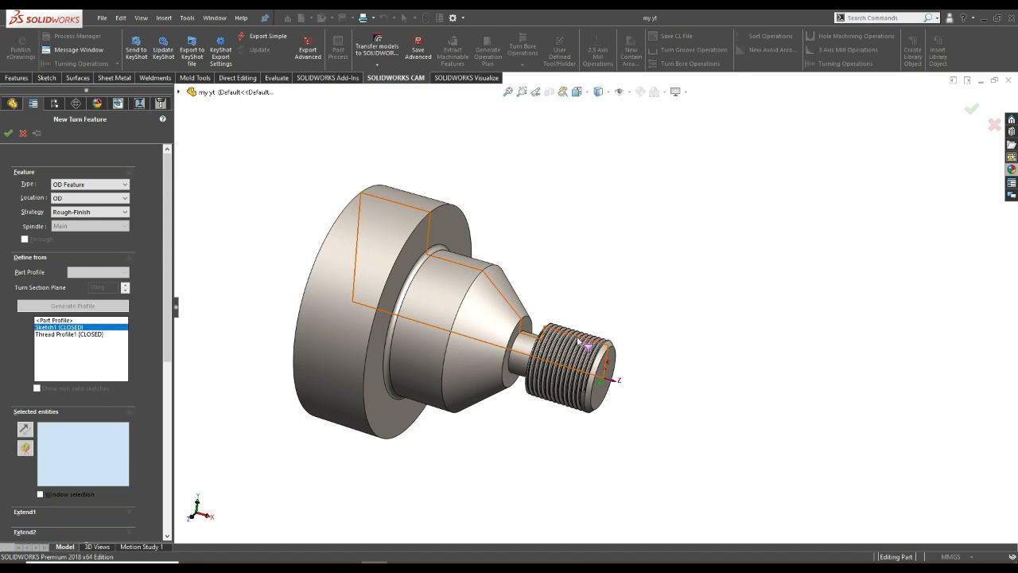
{"action": "scroll", "coordinate": [586, 342], "scroll_direction": "down", "scroll_amount": 3}
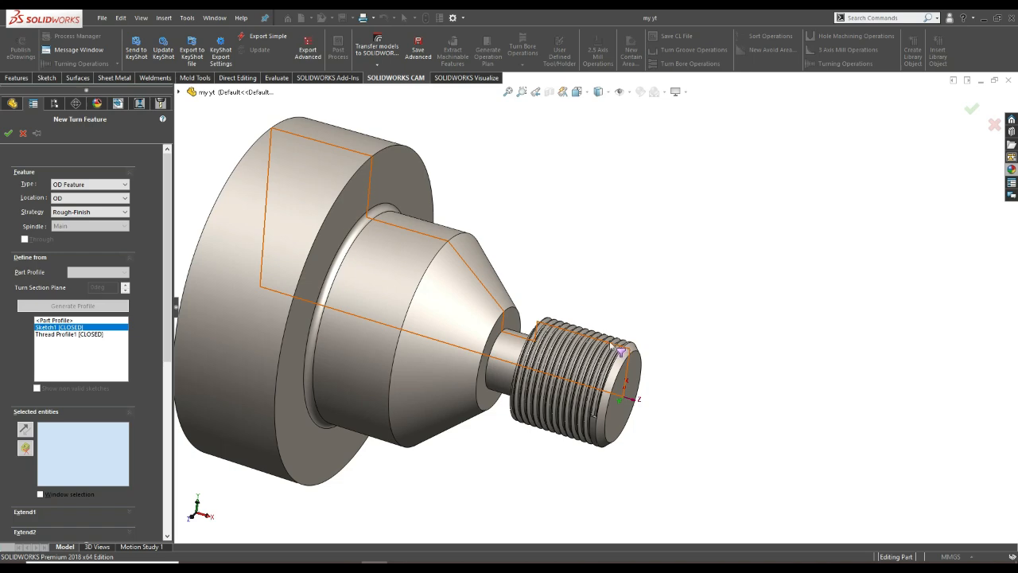
{"action": "scroll", "coordinate": [612, 348], "scroll_direction": "down", "scroll_amount": 3}
{"action": "left_click", "coordinate": [576, 332]}
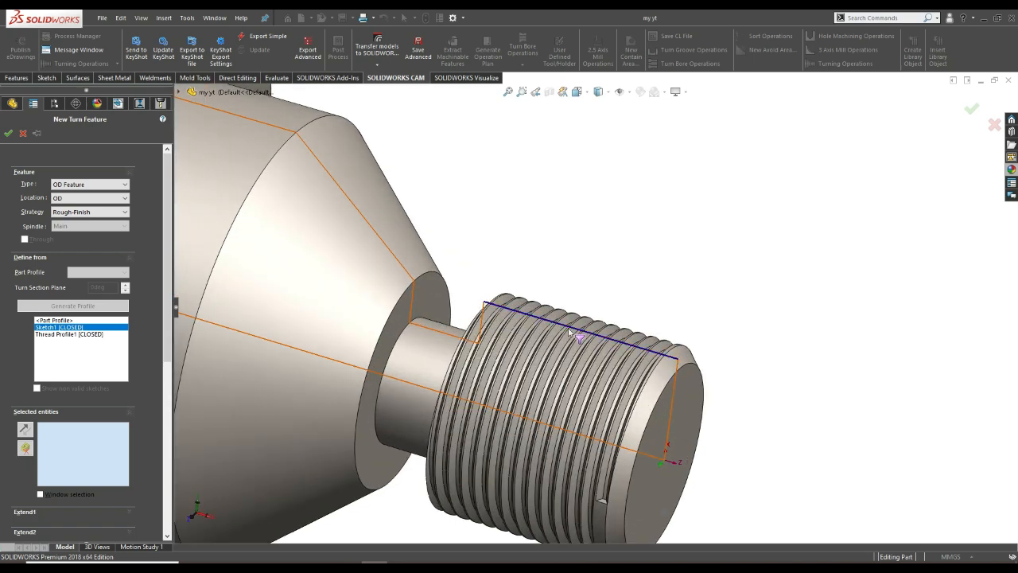
{"action": "scroll", "coordinate": [580, 338], "scroll_direction": "up", "scroll_amount": 3}
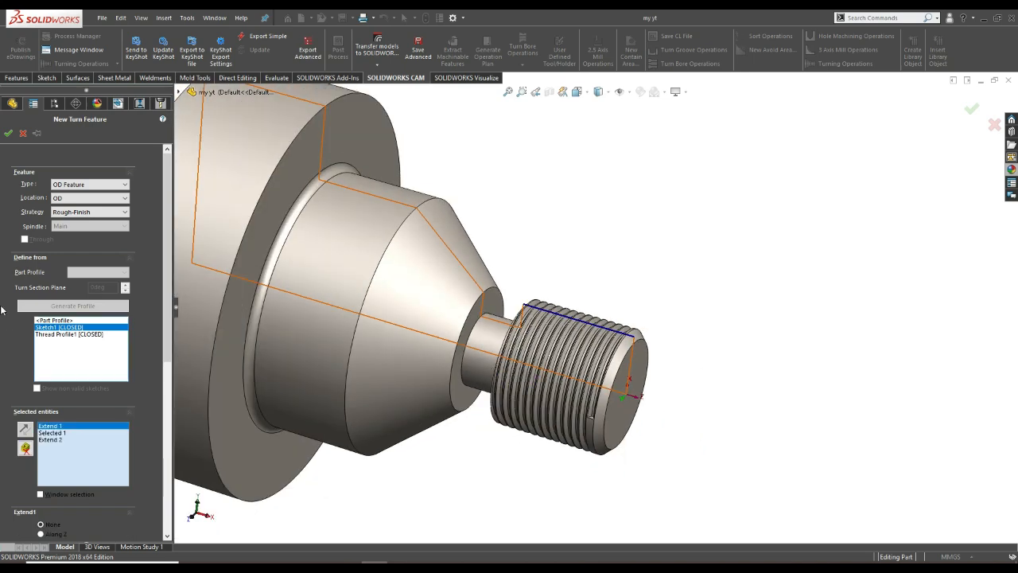
{"action": "scroll", "coordinate": [600, 364], "scroll_direction": "up", "scroll_amount": 2}
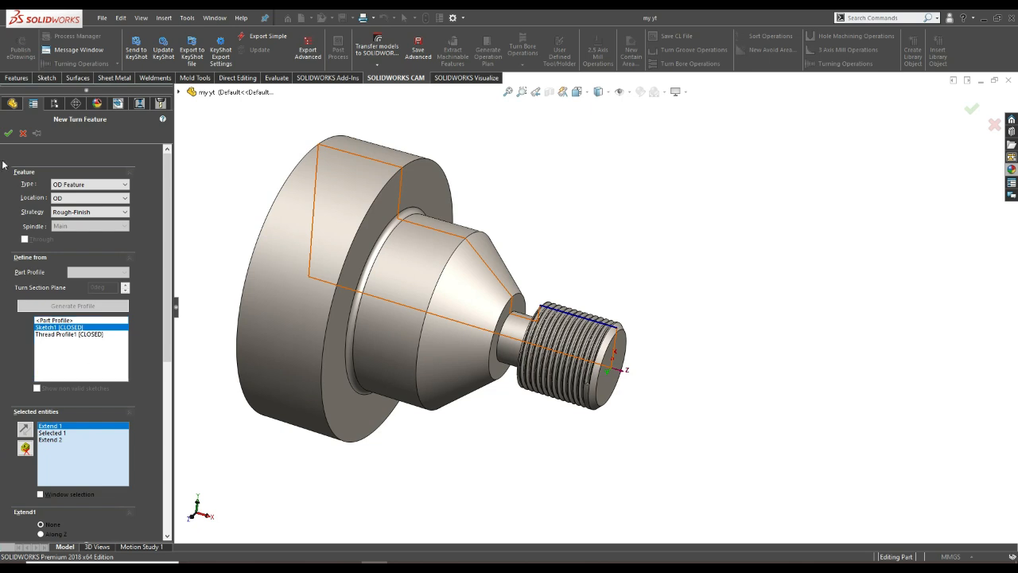
{"action": "left_click", "coordinate": [8, 134]}
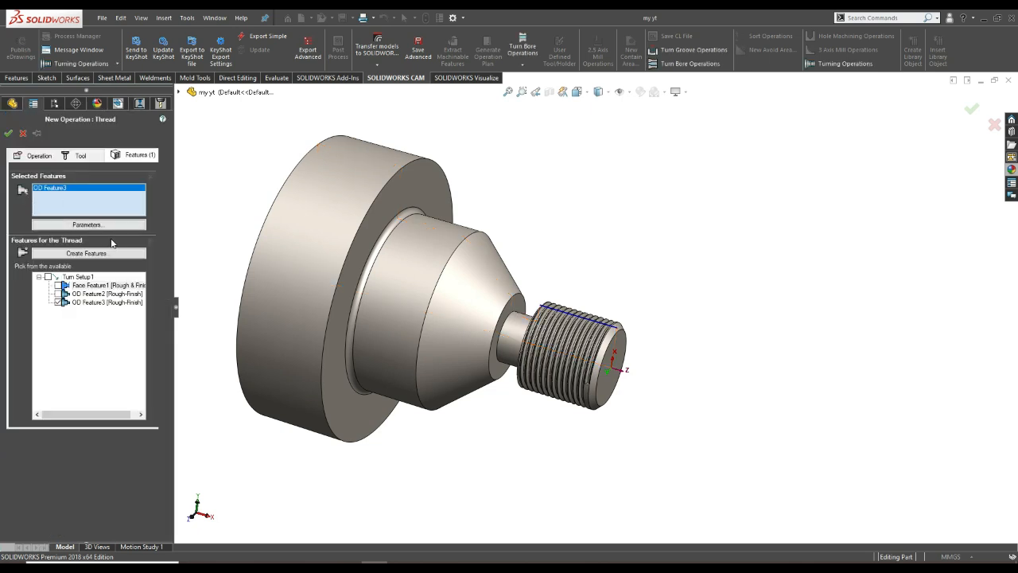
{"action": "left_click", "coordinate": [37, 155]}
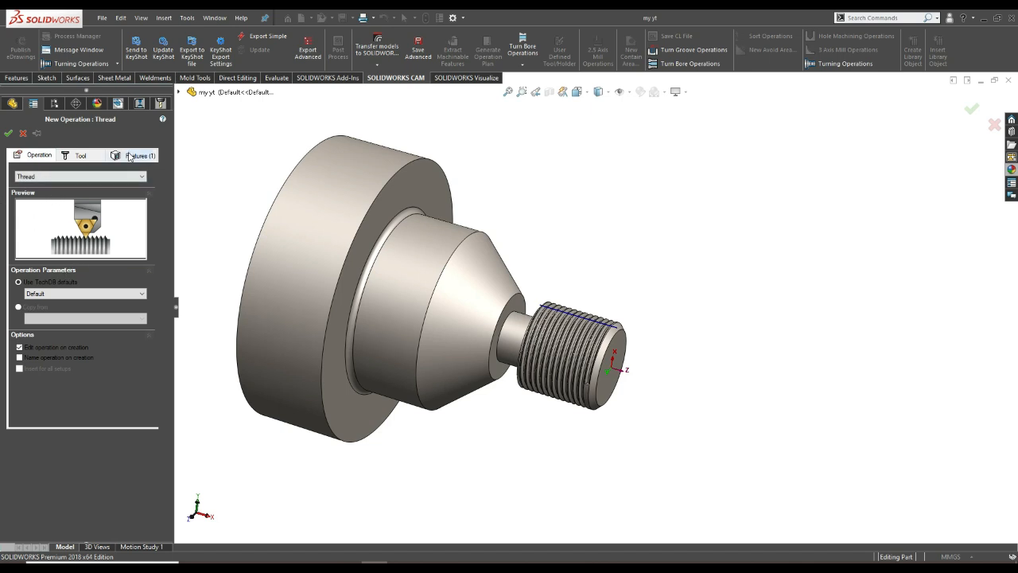
{"action": "left_click", "coordinate": [8, 133]}
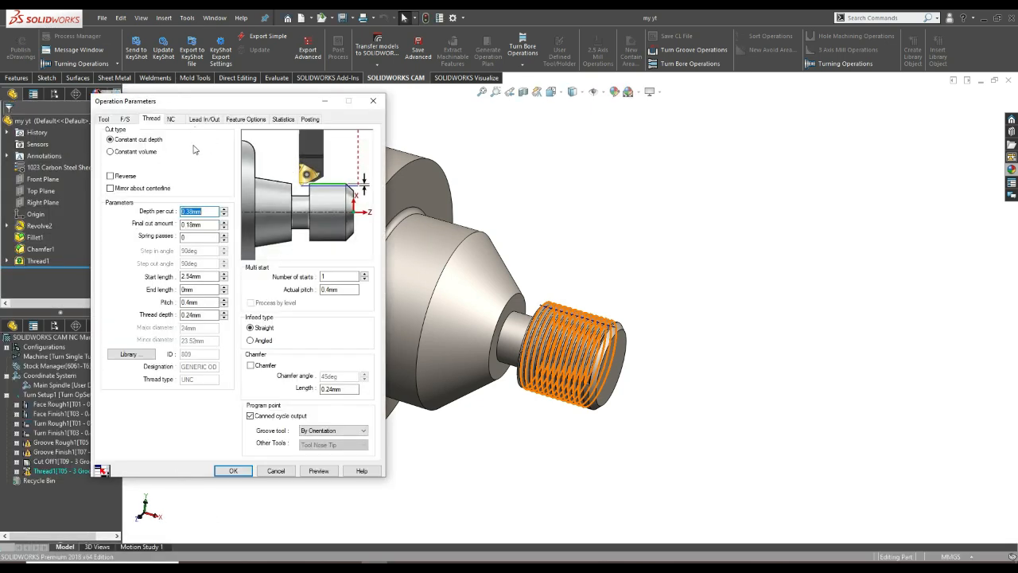
Set the thread operation's pitch and thread depth to 1.5 mm each.
{"action": "scroll", "coordinate": [610, 369], "scroll_direction": "down", "scroll_amount": 1}
{"action": "scroll", "coordinate": [612, 369], "scroll_direction": "up", "scroll_amount": 5}
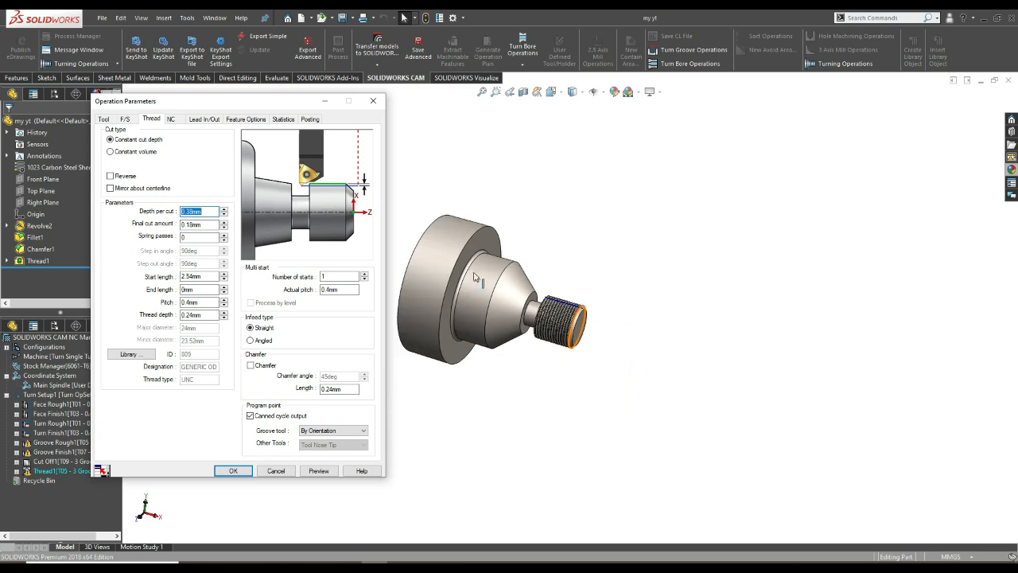
{"action": "scroll", "coordinate": [477, 278], "scroll_direction": "down", "scroll_amount": 1}
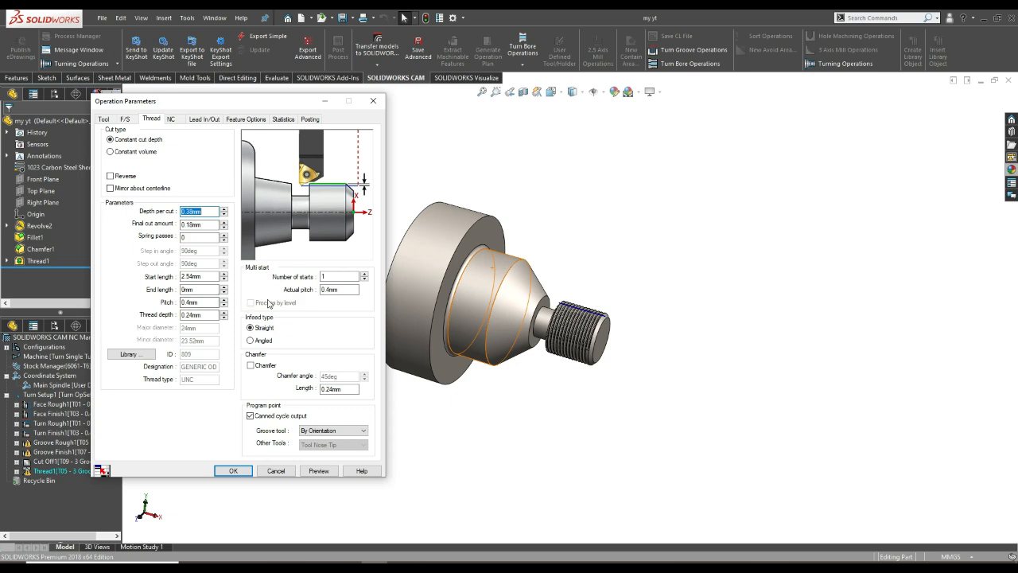
{"action": "double_click", "coordinate": [203, 302]}
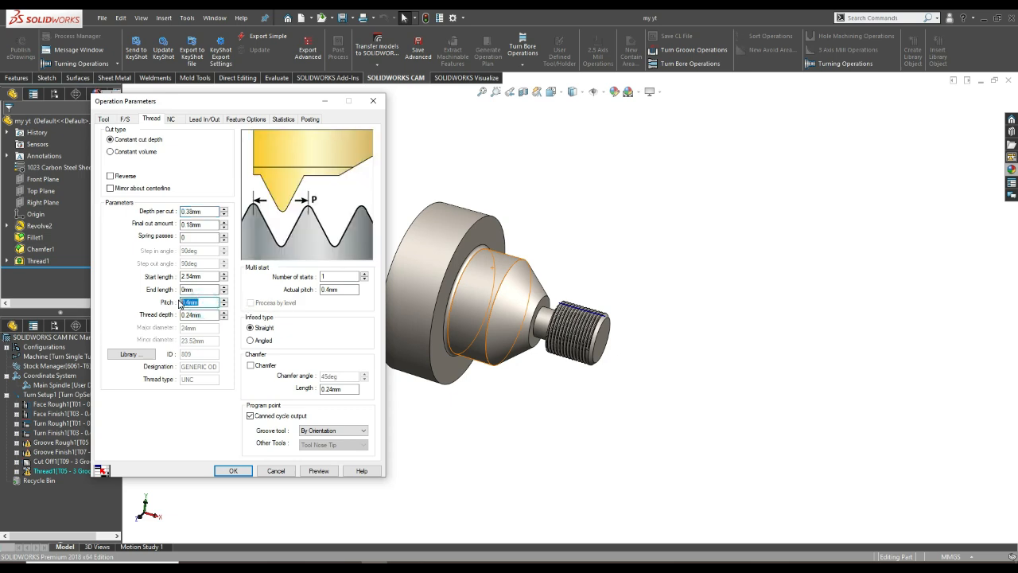
{"action": "type", "text": "1.5"}
{"action": "double_click", "coordinate": [205, 315]}
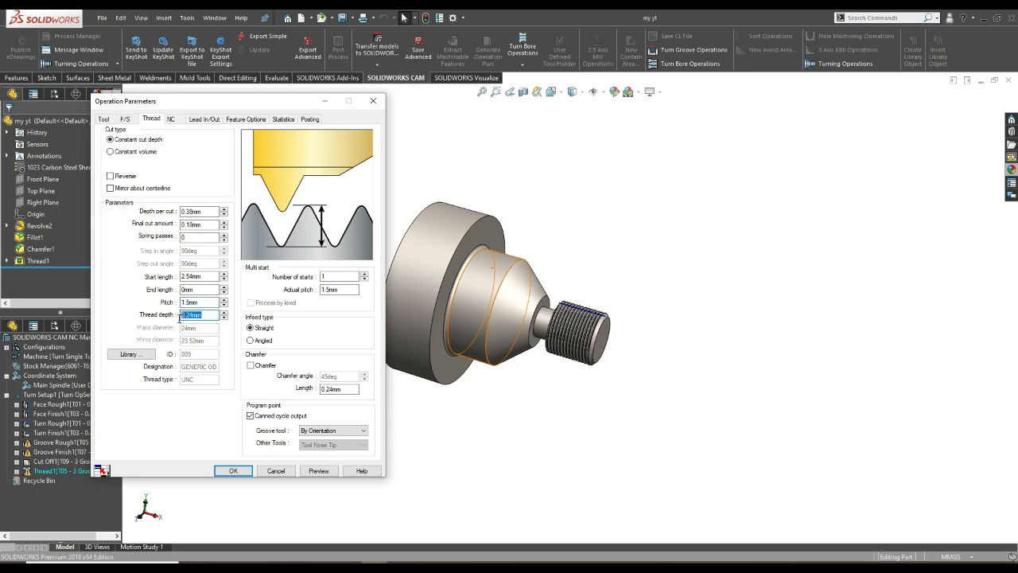
{"action": "type", "text": "1.5"}
{"action": "scroll", "coordinate": [574, 315], "scroll_direction": "down", "scroll_amount": 2}
{"action": "scroll", "coordinate": [572, 313], "scroll_direction": "up", "scroll_amount": 2}
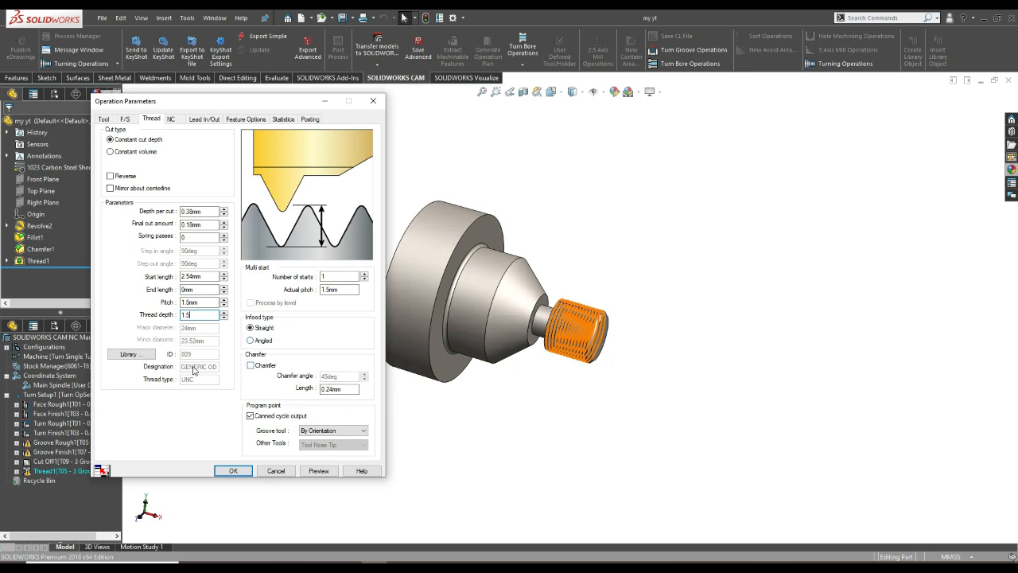
Define the thread's feed and speed by Operation in RPM mode with a spindle speed of 1000 rpm and accept the parameters.
{"action": "left_click", "coordinate": [103, 120]}
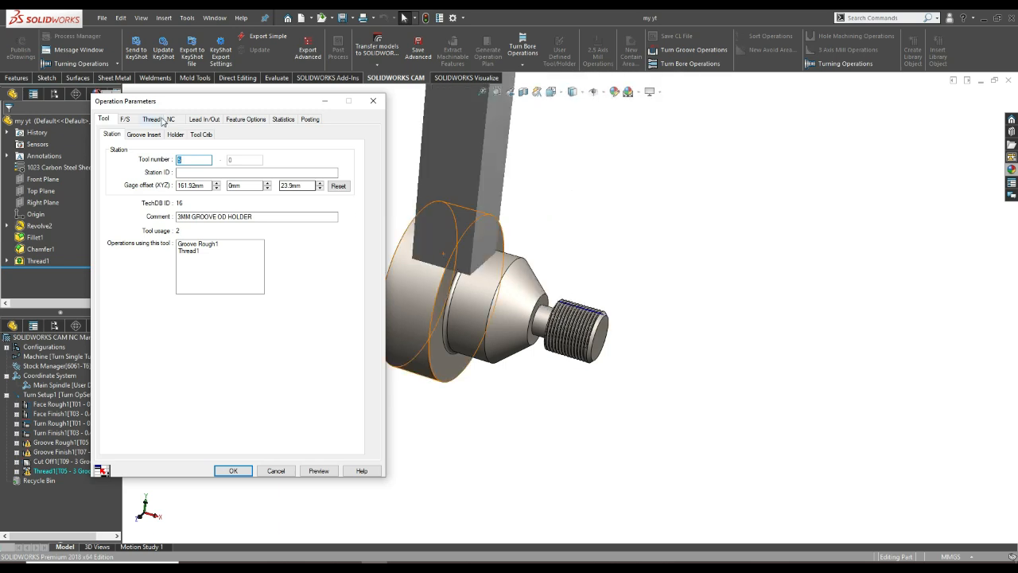
{"action": "left_click", "coordinate": [132, 119]}
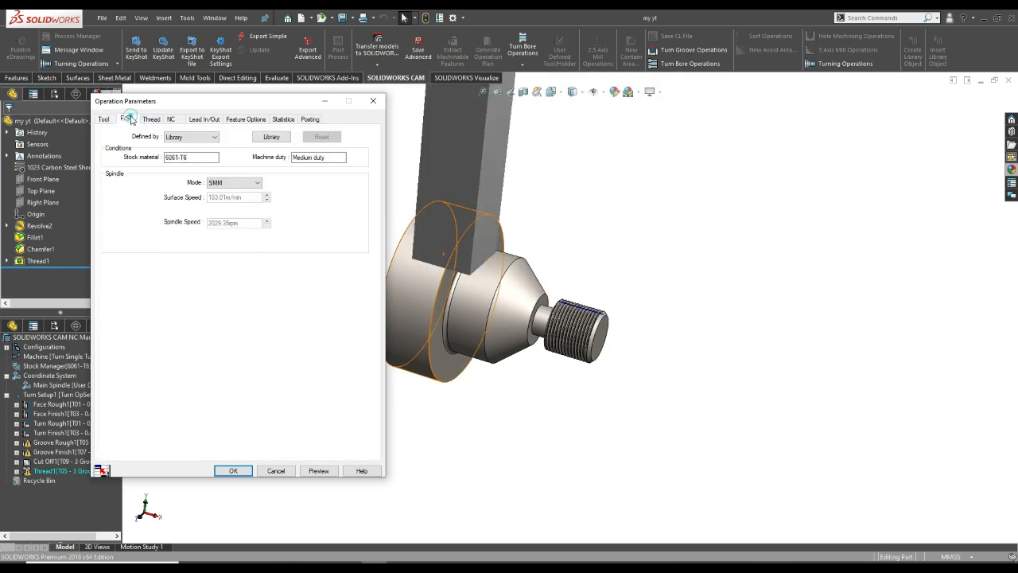
{"action": "left_click", "coordinate": [198, 137]}
{"action": "left_click", "coordinate": [196, 148]}
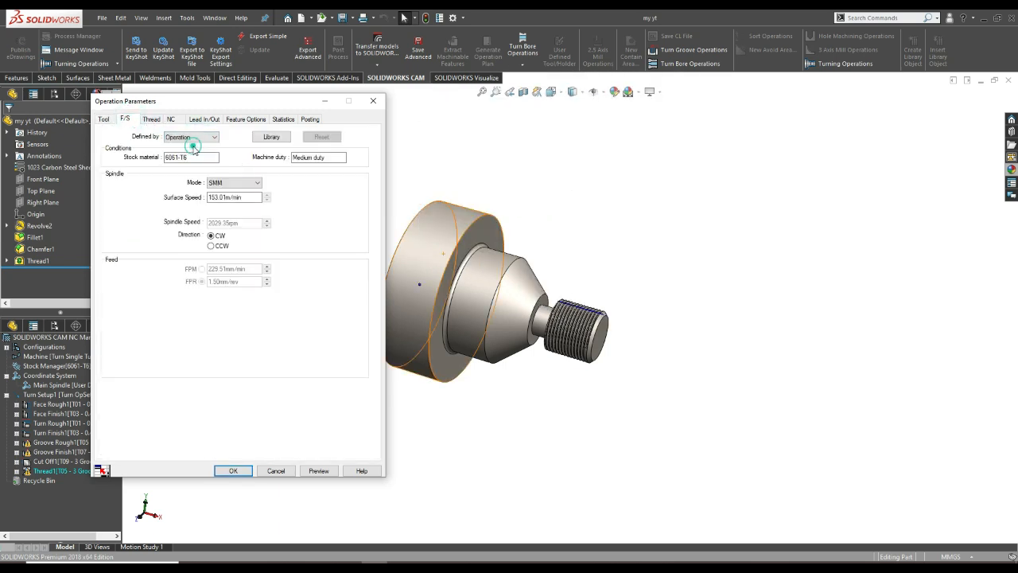
{"action": "left_click", "coordinate": [241, 185]}
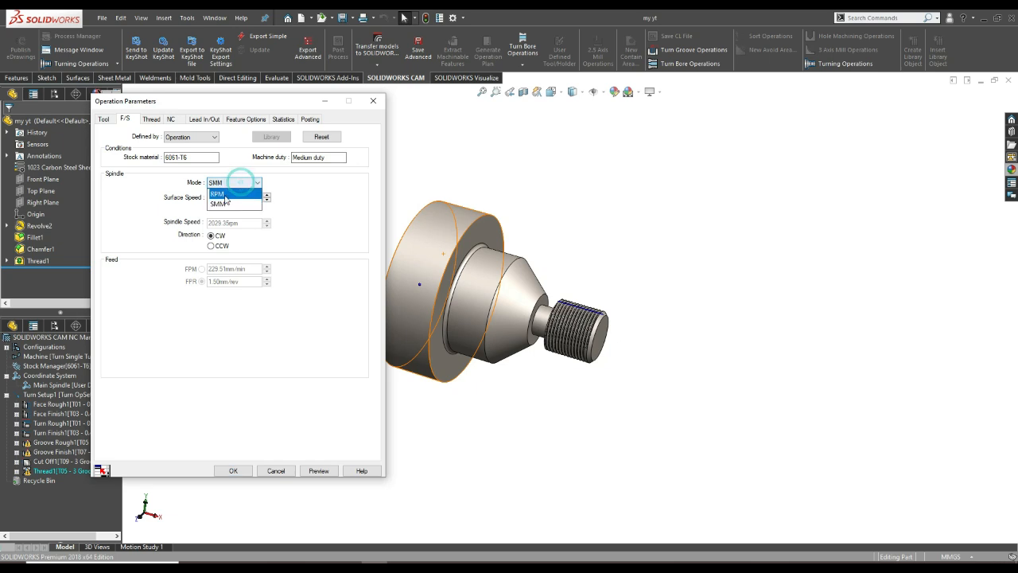
{"action": "left_click", "coordinate": [231, 197]}
{"action": "left_click", "coordinate": [245, 224]}
{"action": "left_click_drag", "start_coordinate": [245, 223], "coordinate": [185, 226]}
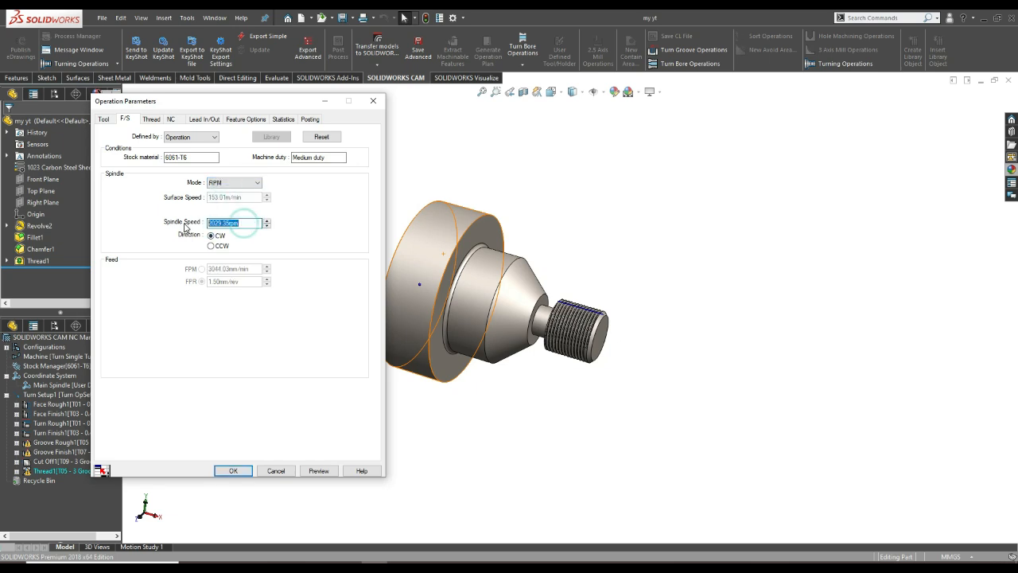
{"action": "type", "text": "1000"}
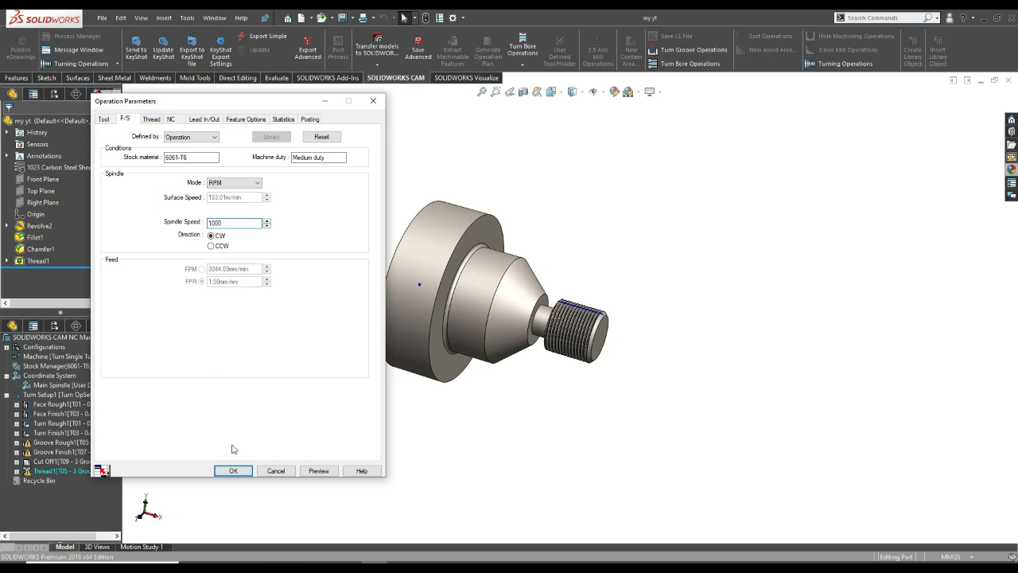
{"action": "left_click", "coordinate": [235, 469]}
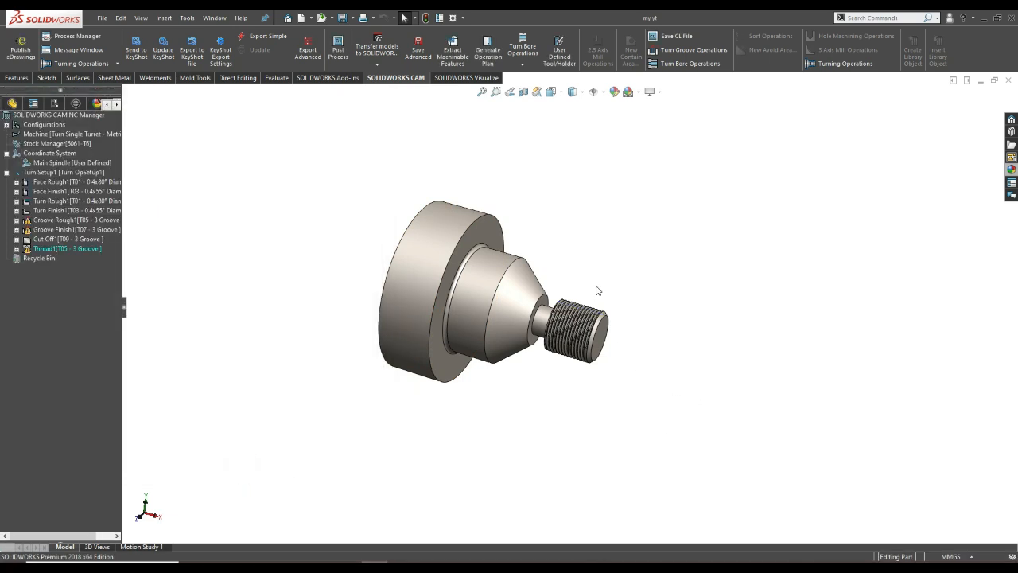
Generate the toolpath for the Thread1 operation and inspect it on the stock.
{"action": "left_click", "coordinate": [55, 249]}
{"action": "scroll", "coordinate": [582, 315], "scroll_direction": "down", "scroll_amount": 1}
{"action": "left_click", "coordinate": [65, 251]}
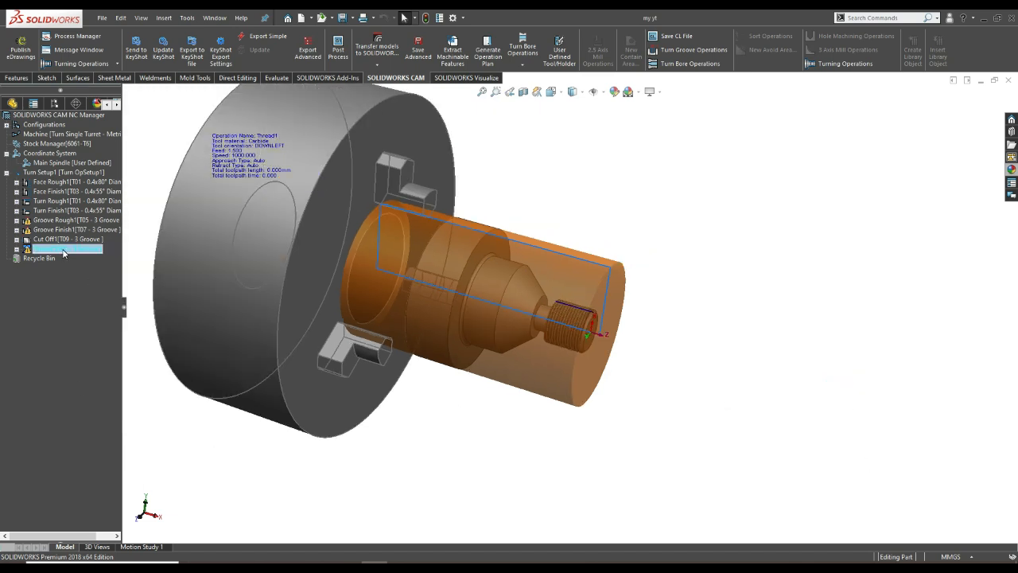
{"action": "right_click", "coordinate": [64, 253]}
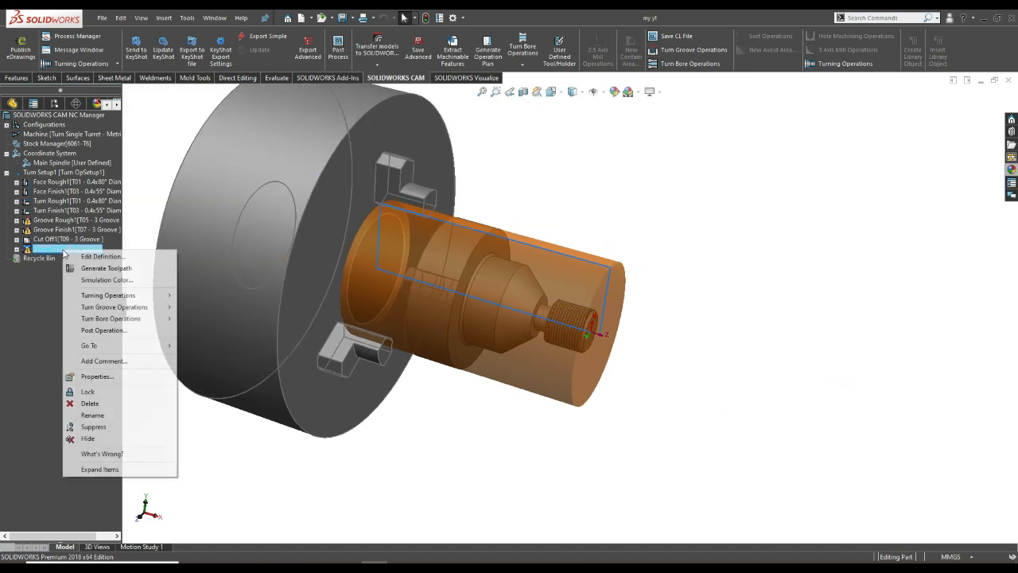
{"action": "left_click", "coordinate": [127, 269]}
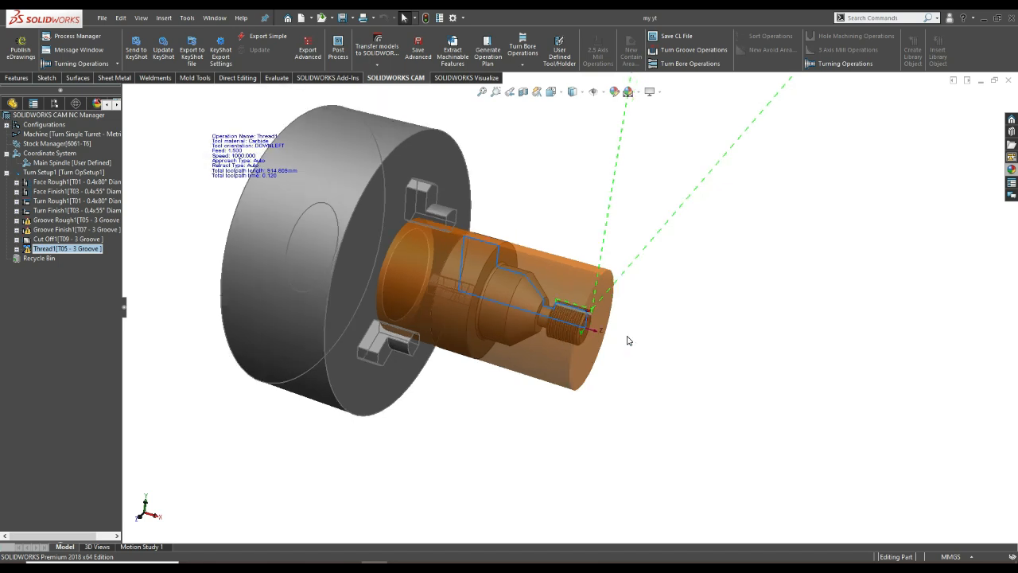
{"action": "scroll", "coordinate": [627, 340], "scroll_direction": "down", "scroll_amount": 3}
{"action": "scroll", "coordinate": [618, 279], "scroll_direction": "up", "scroll_amount": 2}
{"action": "scroll", "coordinate": [596, 245], "scroll_direction": "down", "scroll_amount": 4}
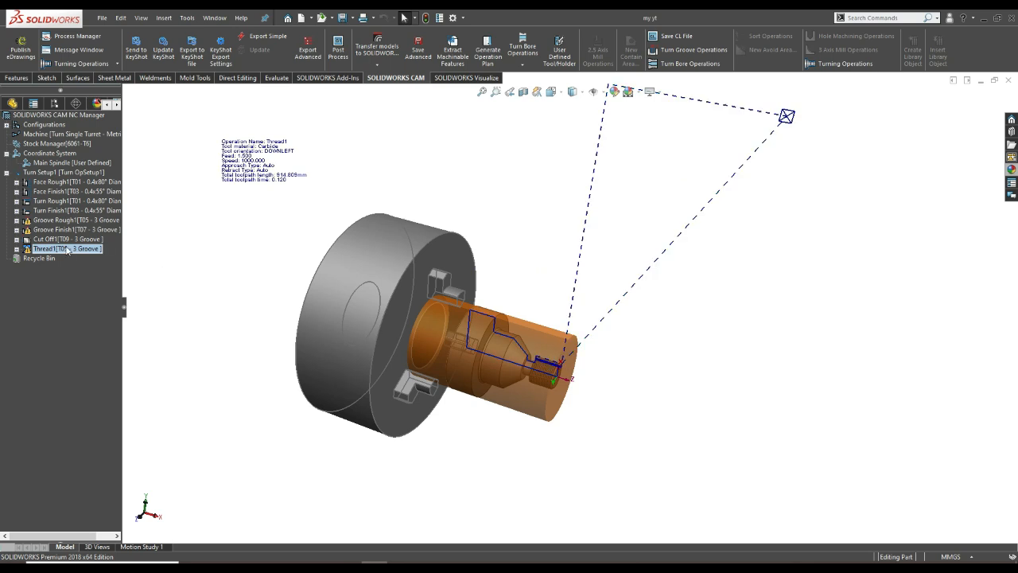
Reorder the operations of Turn Setup1 so that Cut Off1 comes after Thread1.
{"action": "left_click", "coordinate": [50, 238]}
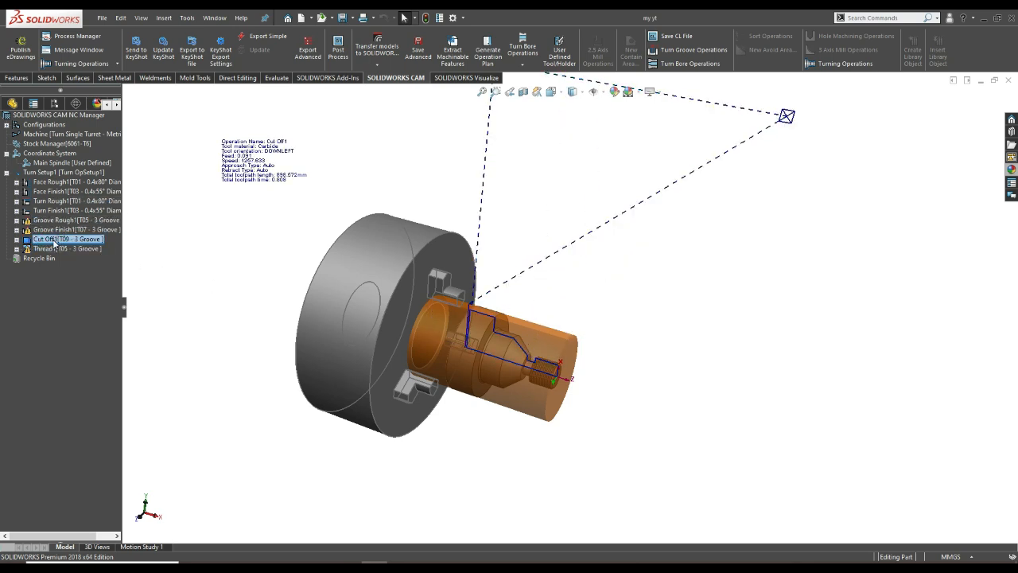
{"action": "left_click", "coordinate": [50, 258]}
{"action": "left_click_drag", "start_coordinate": [52, 258], "coordinate": [54, 254]}
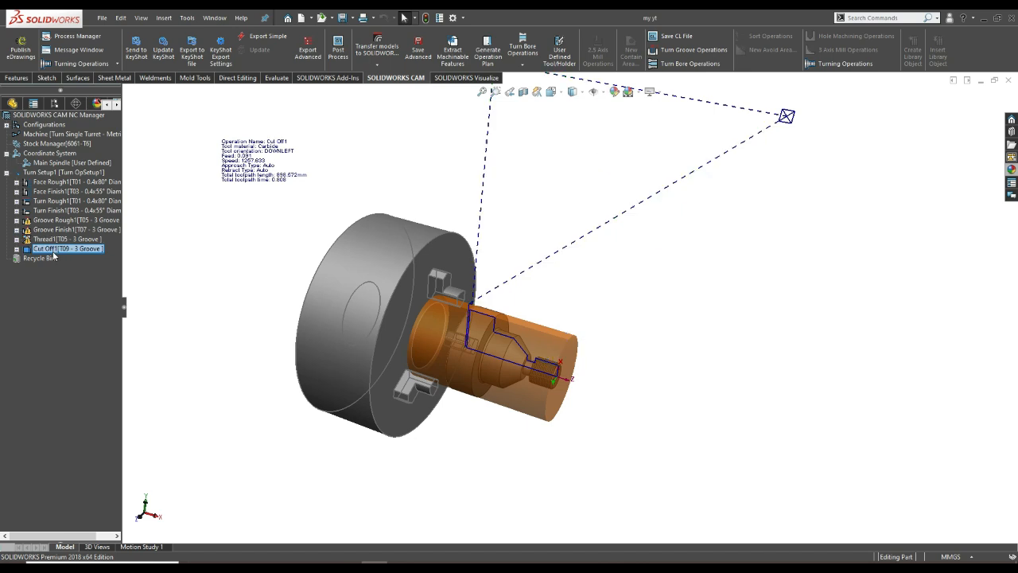
{"action": "scroll", "coordinate": [528, 343], "scroll_direction": "up", "scroll_amount": 5}
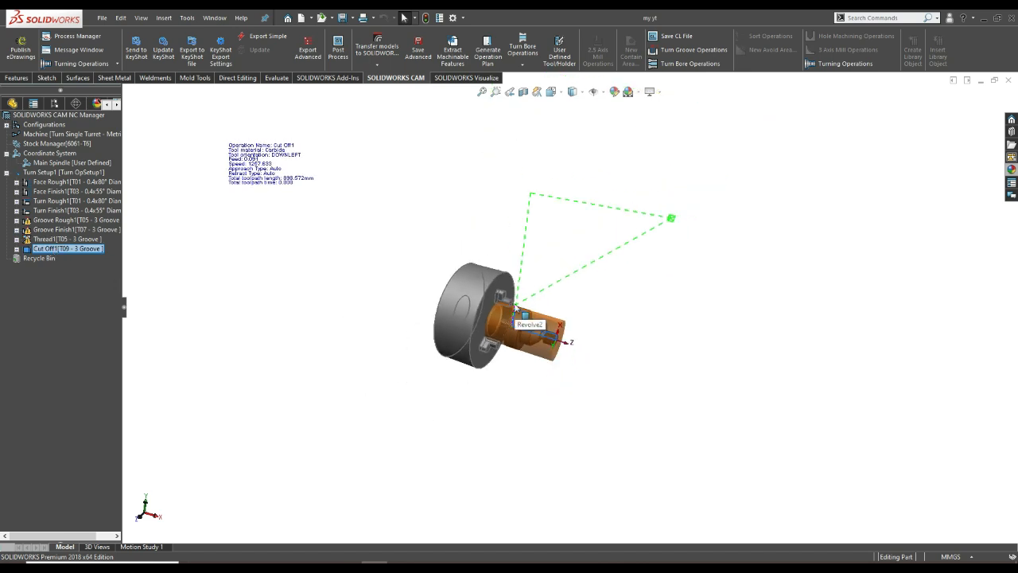
{"action": "scroll", "coordinate": [576, 332], "scroll_direction": "down", "scroll_amount": 5}
{"action": "scroll", "coordinate": [575, 333], "scroll_direction": "down", "scroll_amount": 2}
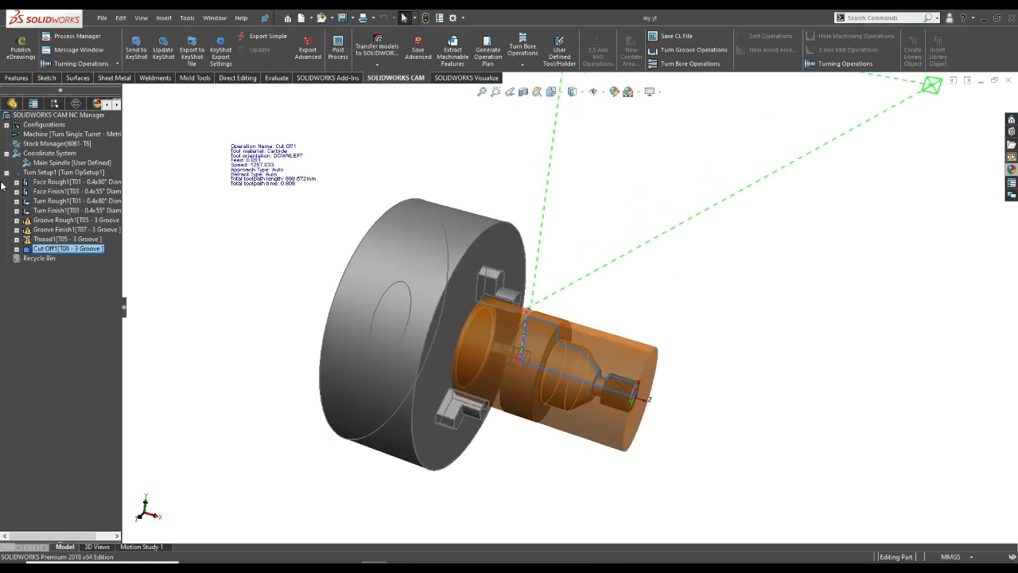
{"action": "left_click", "coordinate": [48, 172]}
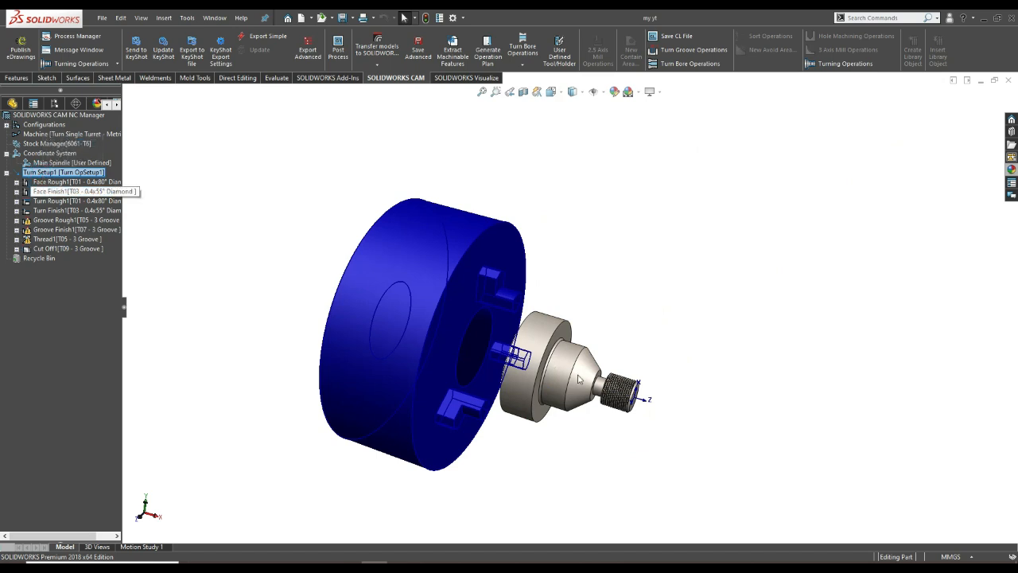
{"action": "scroll", "coordinate": [681, 347], "scroll_direction": "down", "scroll_amount": 4}
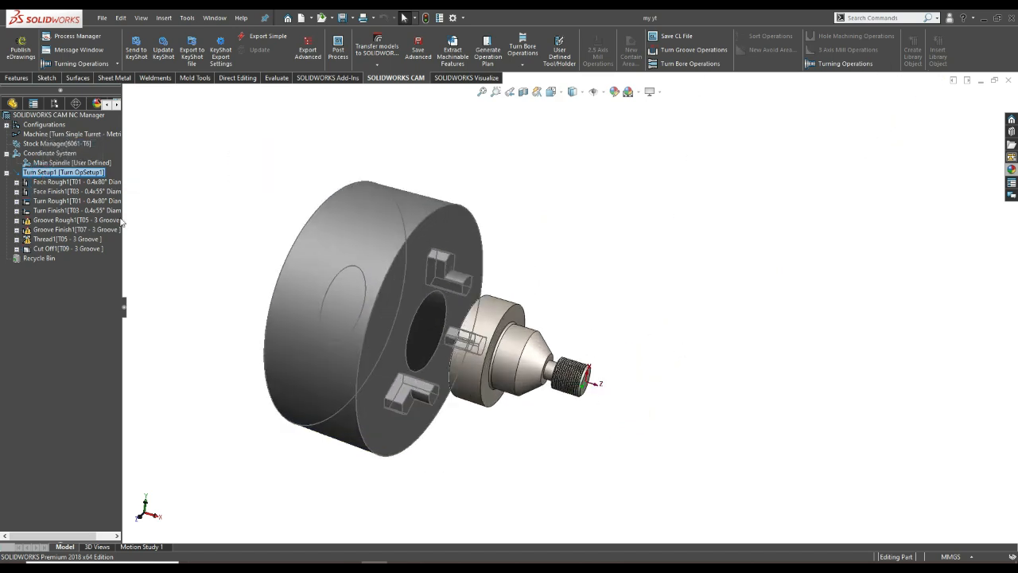
Open the Thread1 operation's parameters and review its tool station, groove insert, holder and the tools in the tool crib.
{"action": "left_click", "coordinate": [77, 241]}
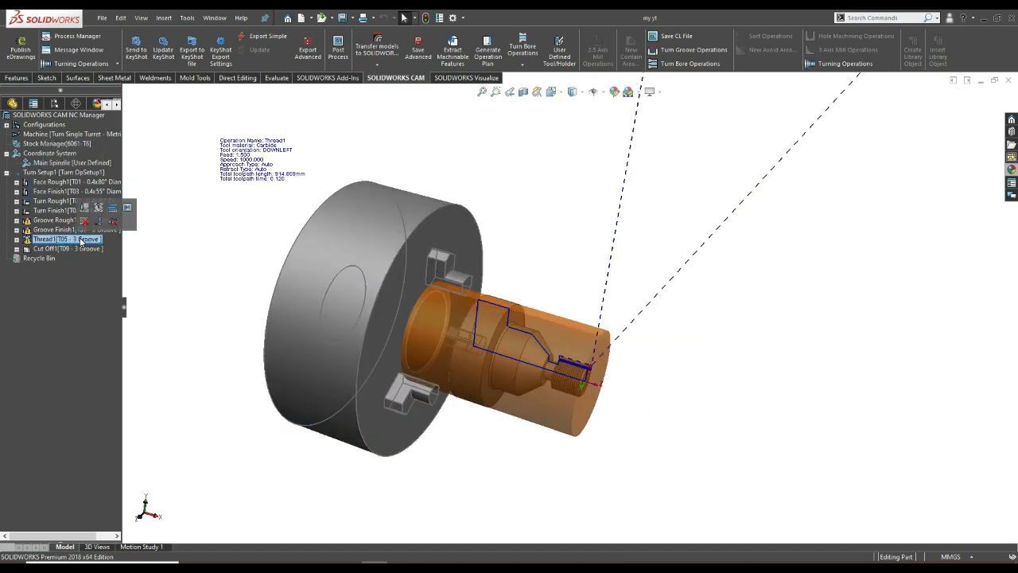
{"action": "right_click", "coordinate": [81, 241]}
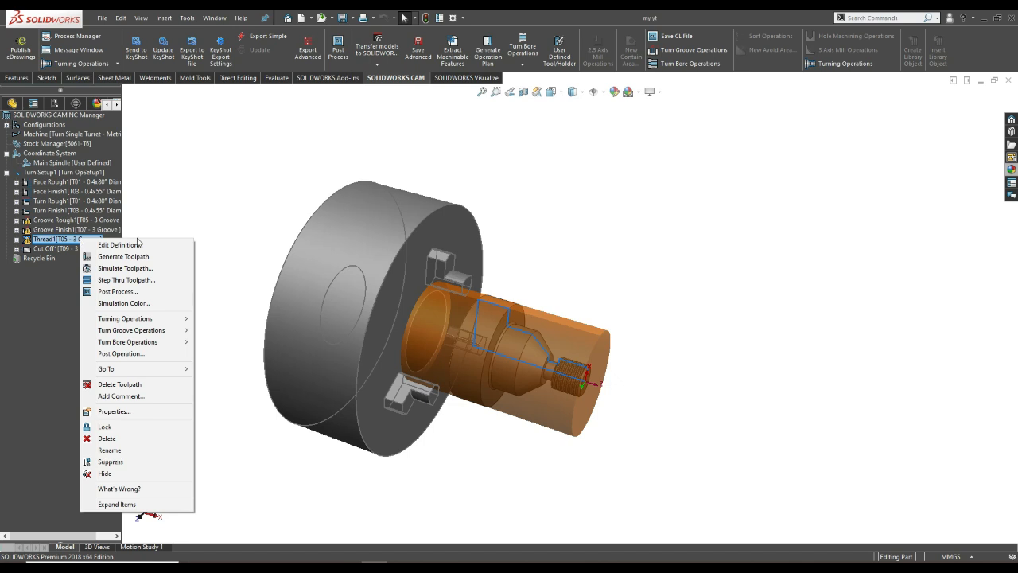
{"action": "left_click", "coordinate": [119, 245]}
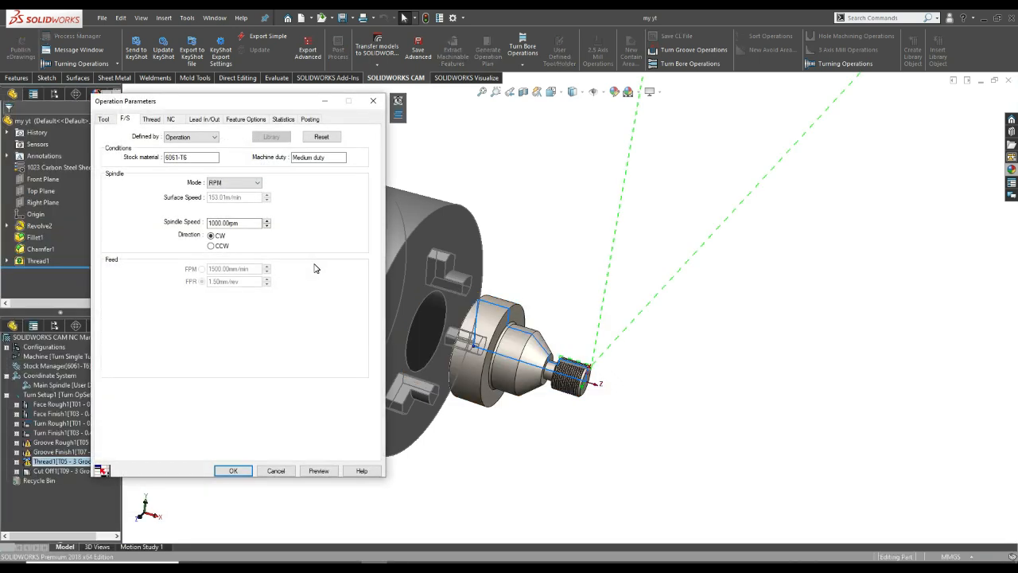
{"action": "left_click", "coordinate": [106, 119]}
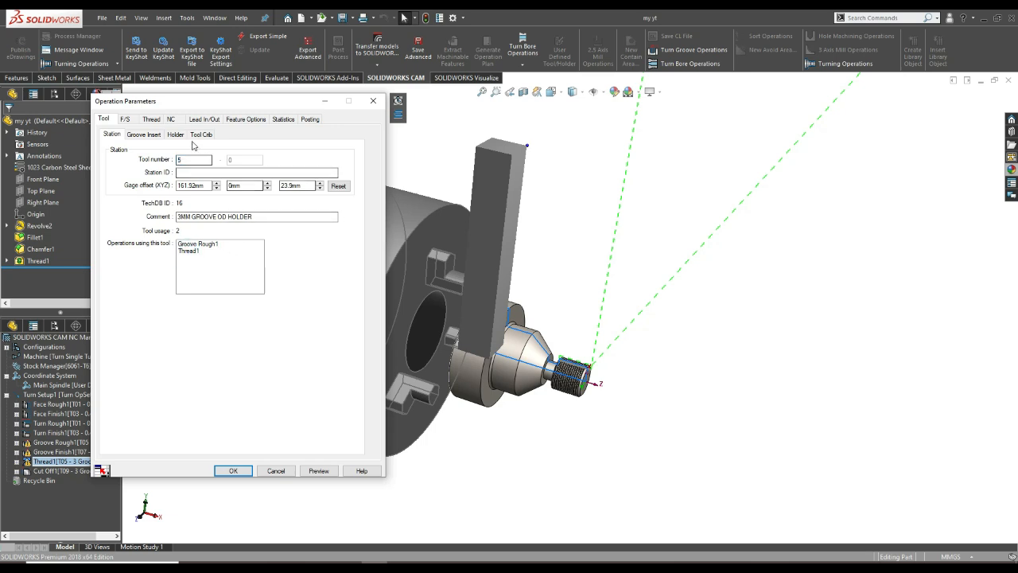
{"action": "left_click", "coordinate": [142, 134]}
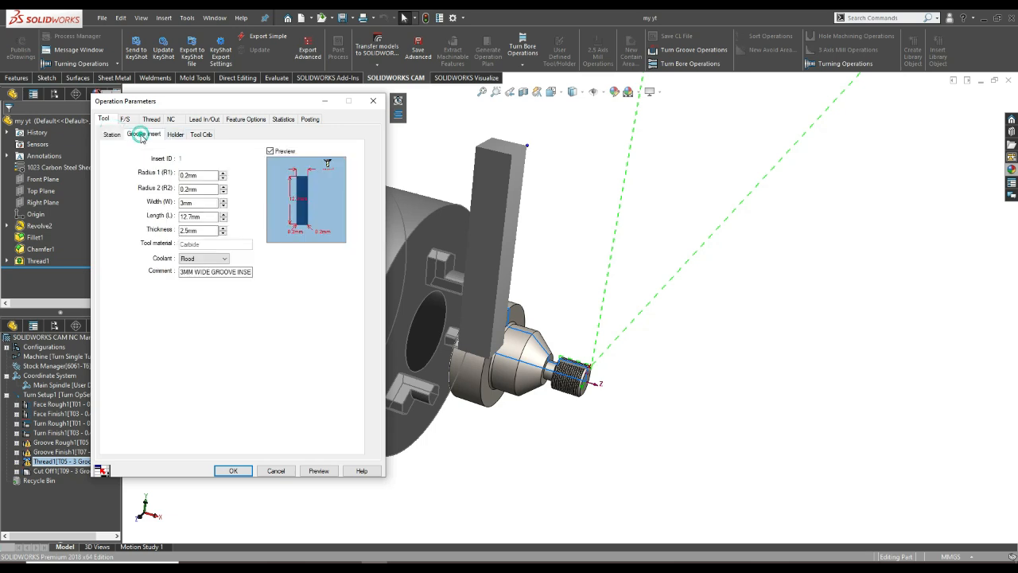
{"action": "left_click", "coordinate": [175, 135]}
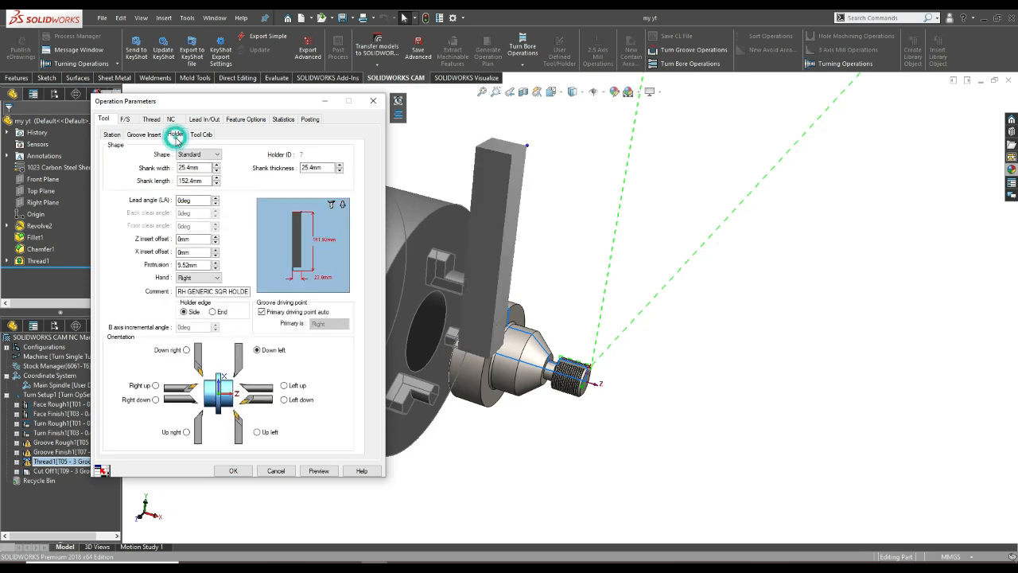
{"action": "left_click", "coordinate": [202, 135]}
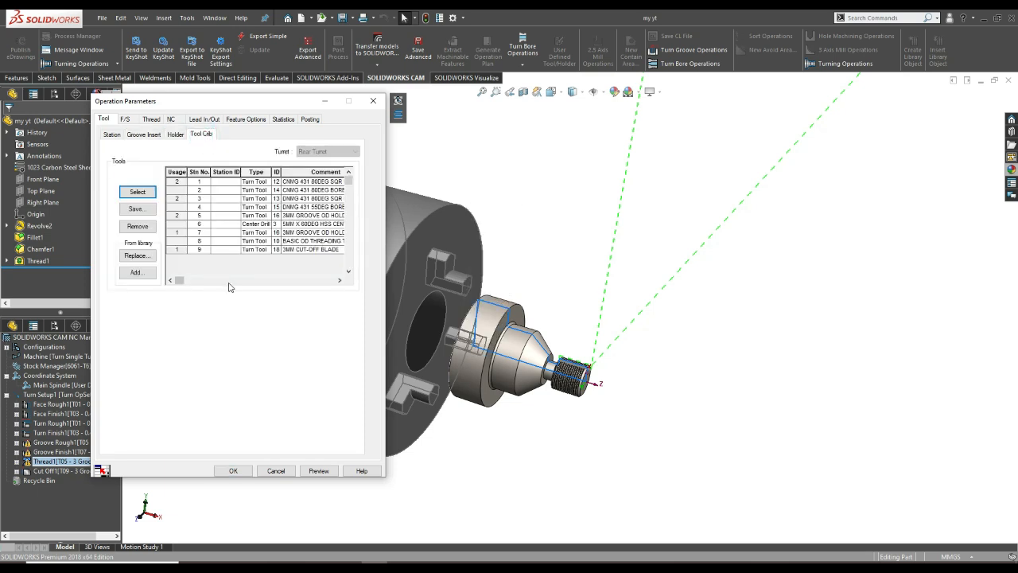
Add the basic OD threading tool with the TIP-UN 60Deg w/.1mm r insert from the library to the tool crib and accept the parameters.
{"action": "left_click", "coordinate": [136, 273]}
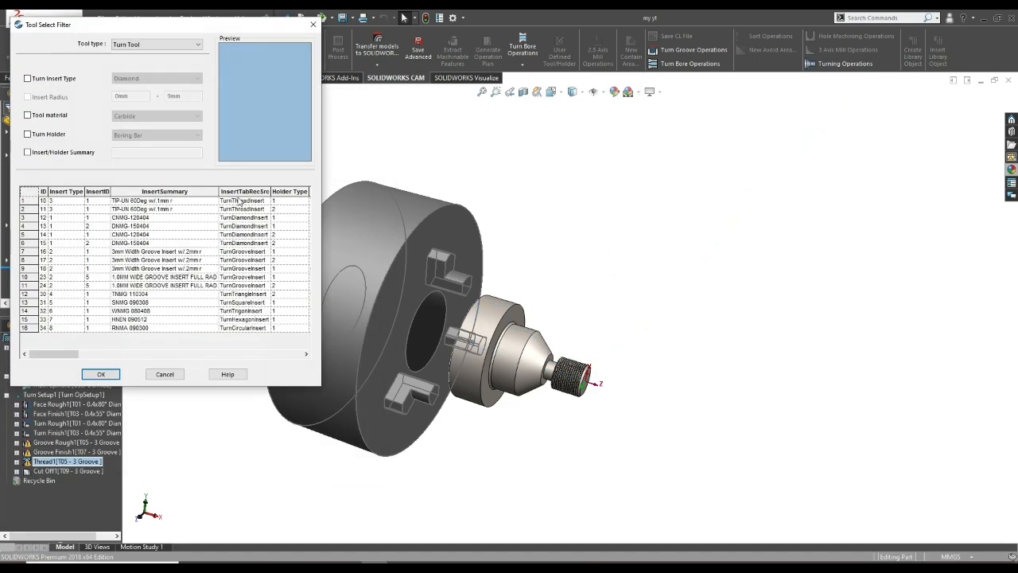
{"action": "left_click", "coordinate": [244, 208]}
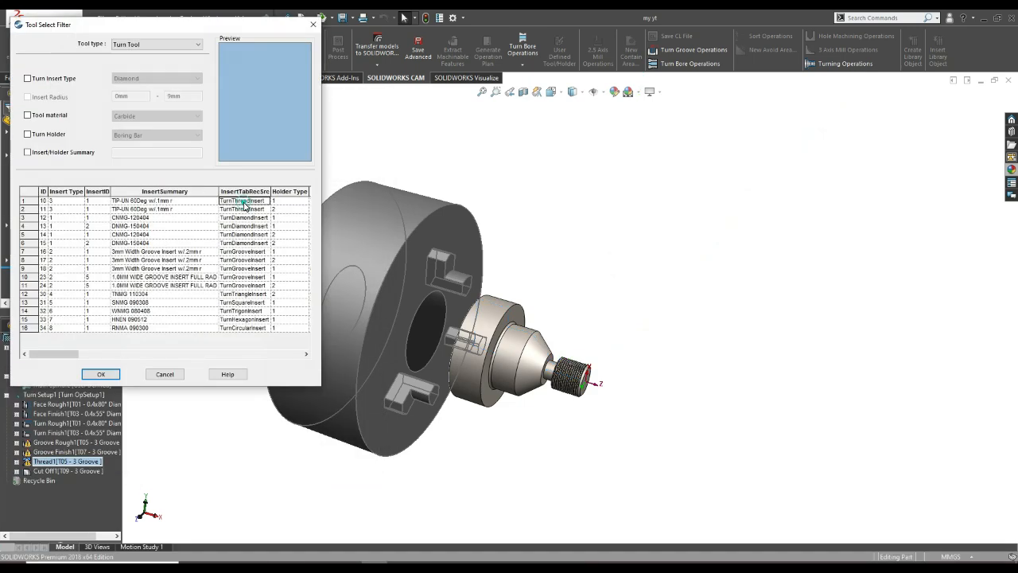
{"action": "left_click", "coordinate": [110, 375]}
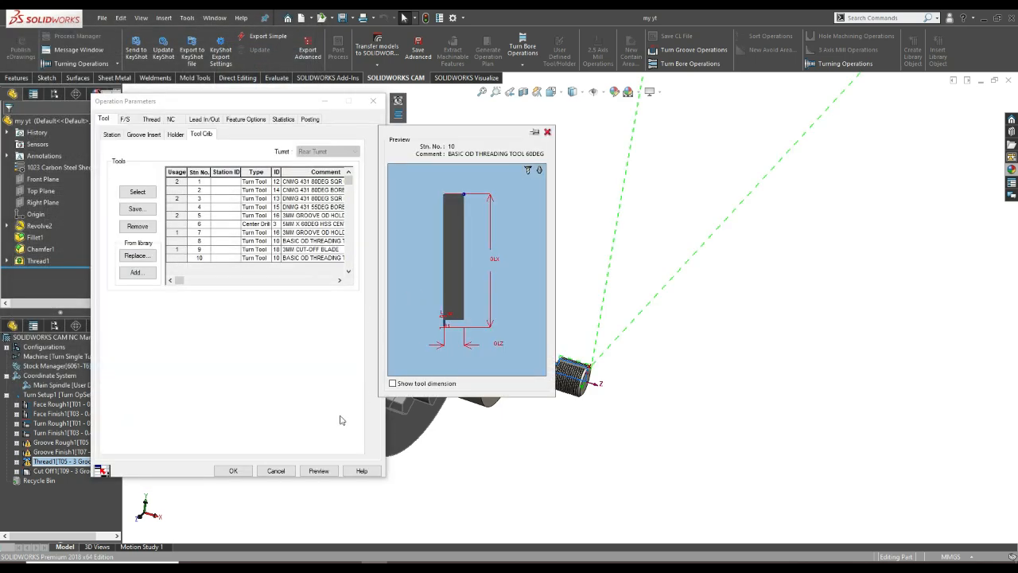
{"action": "left_click", "coordinate": [232, 471]}
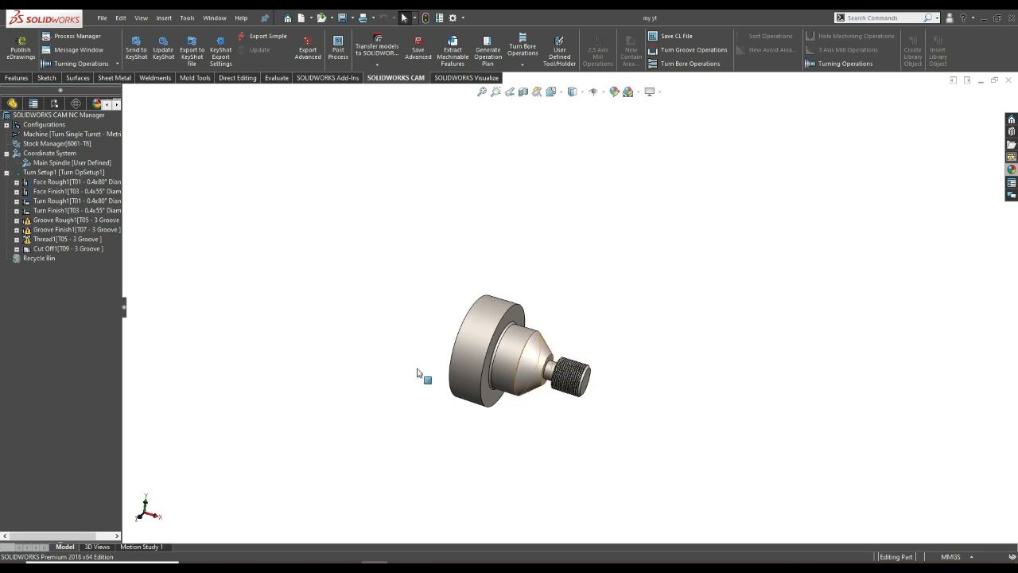
Inspect the Thread1 toolpath on the stock, and open and close its toolpath simulation without playing it.
{"action": "right_click", "coordinate": [46, 240]}
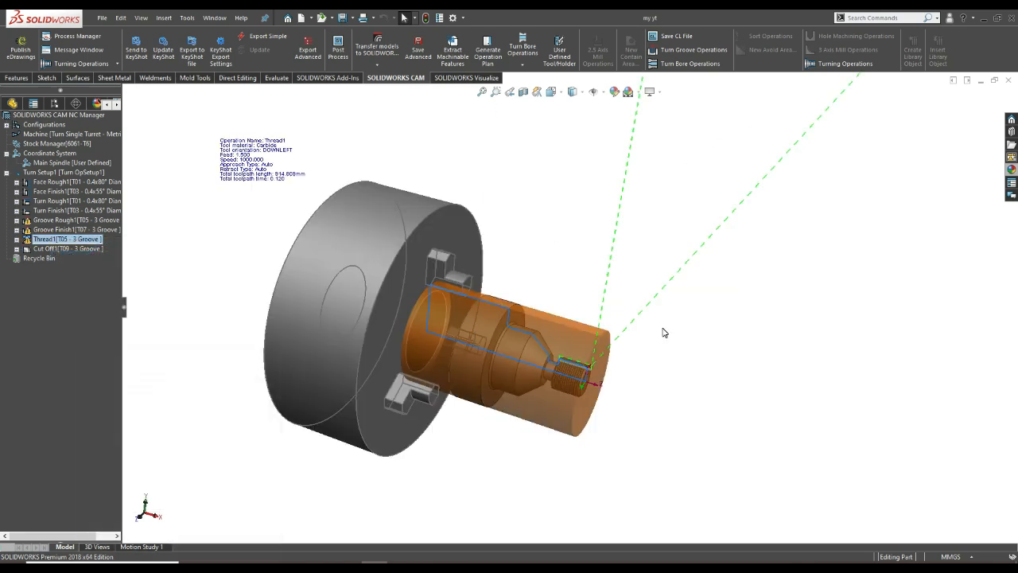
{"action": "scroll", "coordinate": [627, 313], "scroll_direction": "down", "scroll_amount": 3}
{"action": "scroll", "coordinate": [627, 312], "scroll_direction": "up", "scroll_amount": 2}
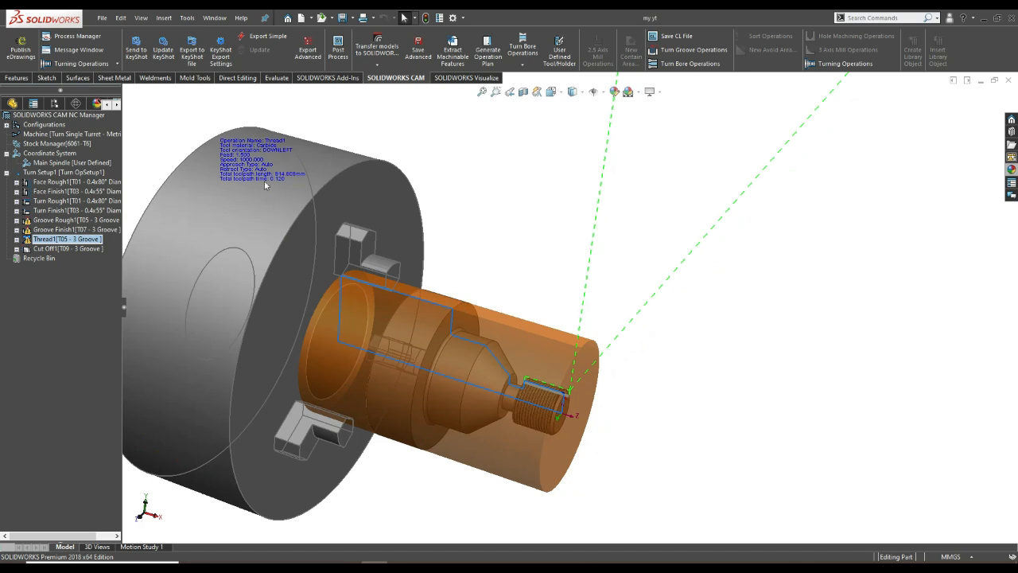
{"action": "right_click", "coordinate": [48, 239]}
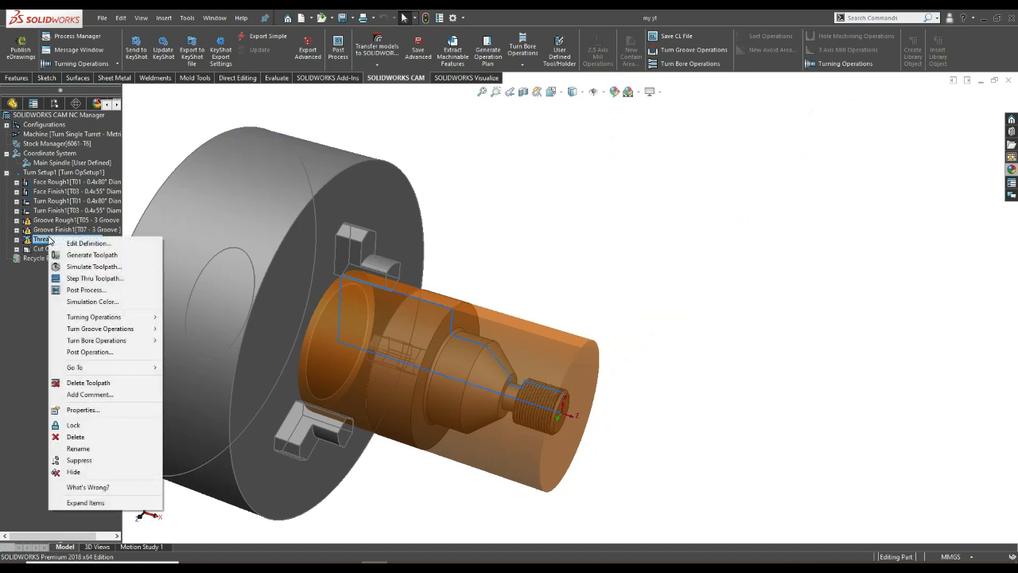
{"action": "left_click", "coordinate": [91, 267]}
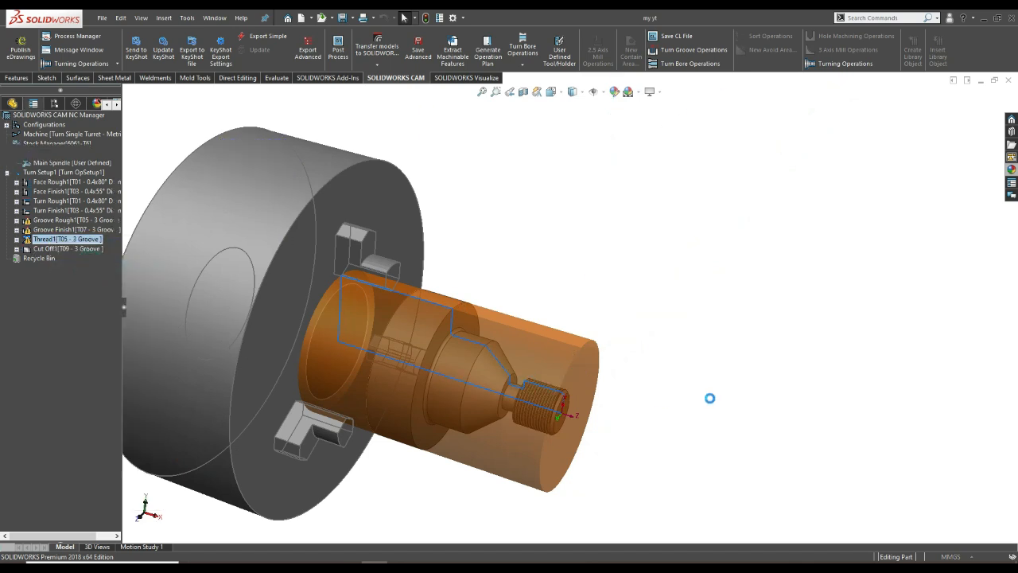
{"action": "scroll", "coordinate": [602, 384], "scroll_direction": "up", "scroll_amount": 2}
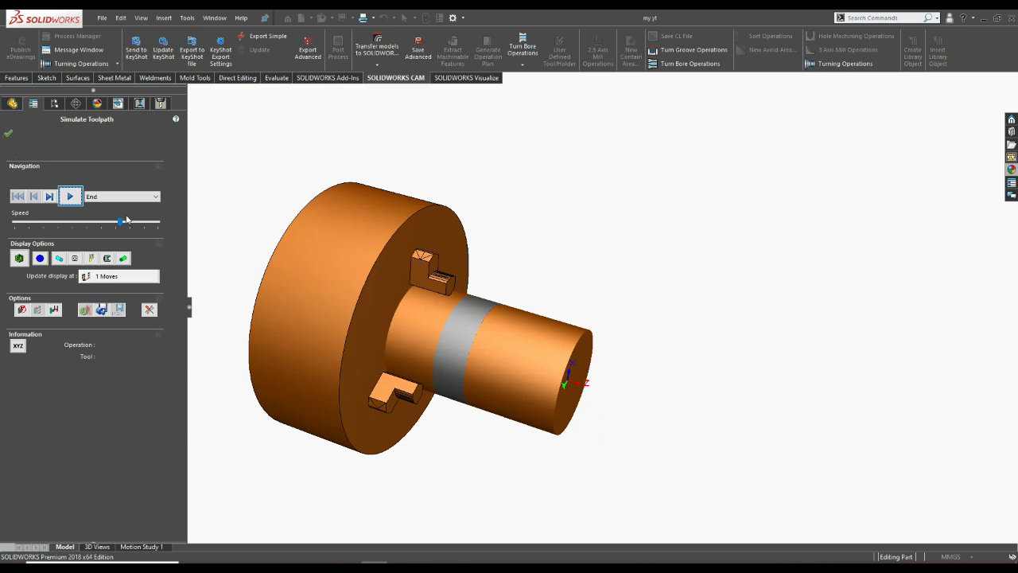
{"action": "left_click", "coordinate": [8, 135]}
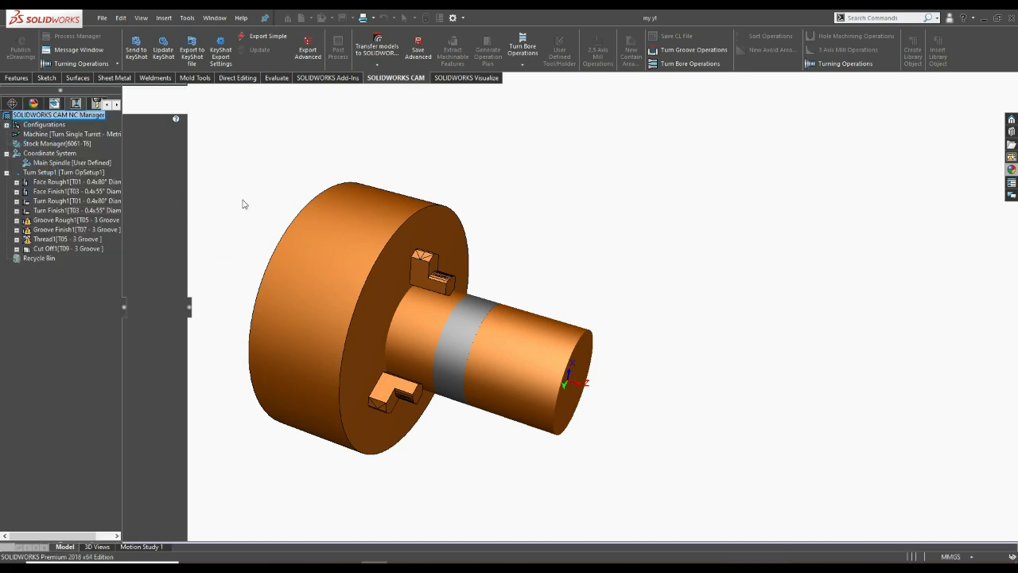
Simulate the toolpaths of the whole Turn Setup1 to the end at simulation speed 93 and close the simulation.
{"action": "right_click", "coordinate": [74, 172]}
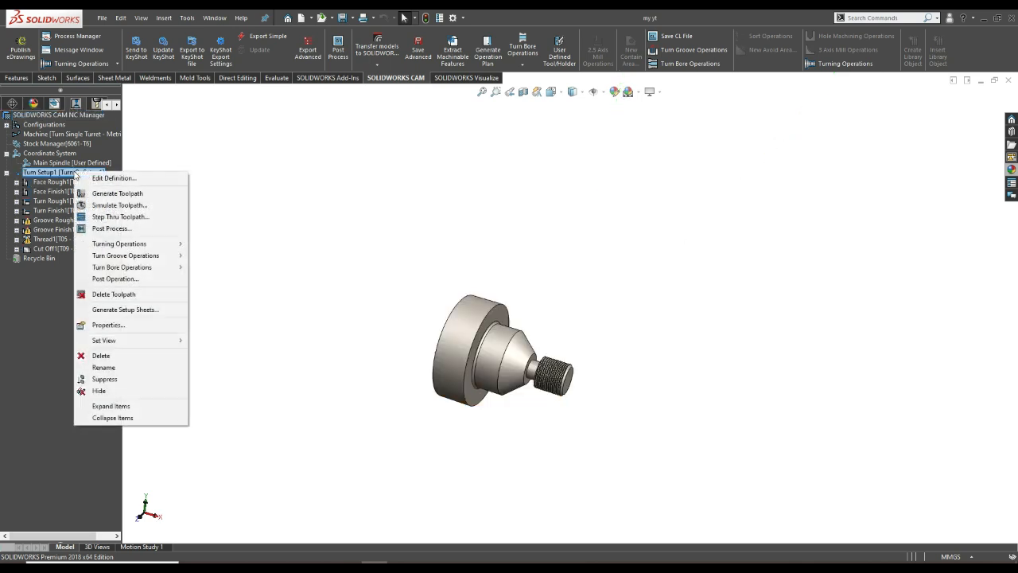
{"action": "left_click", "coordinate": [120, 205]}
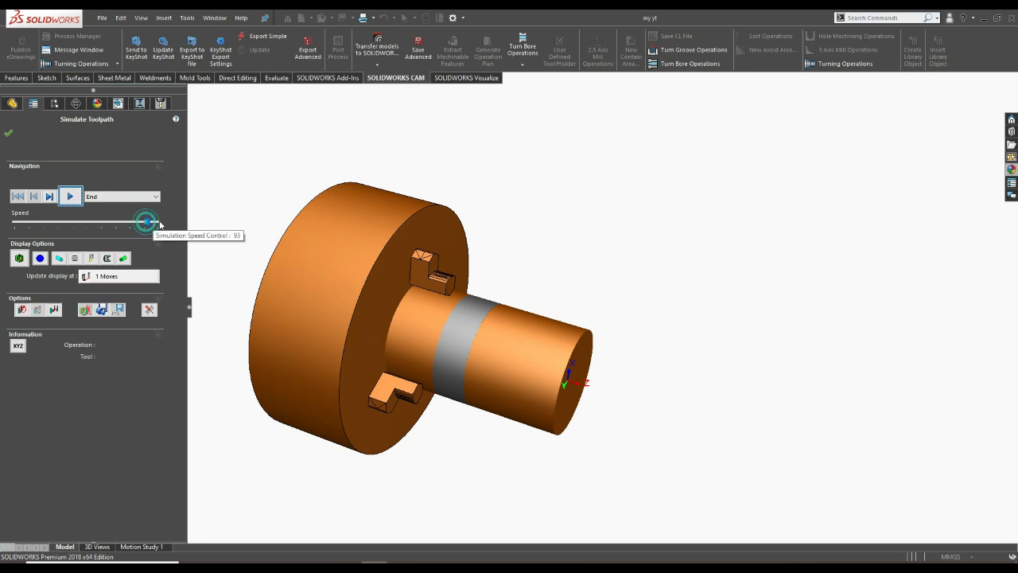
{"action": "left_click", "coordinate": [148, 223]}
{"action": "left_click", "coordinate": [70, 197]}
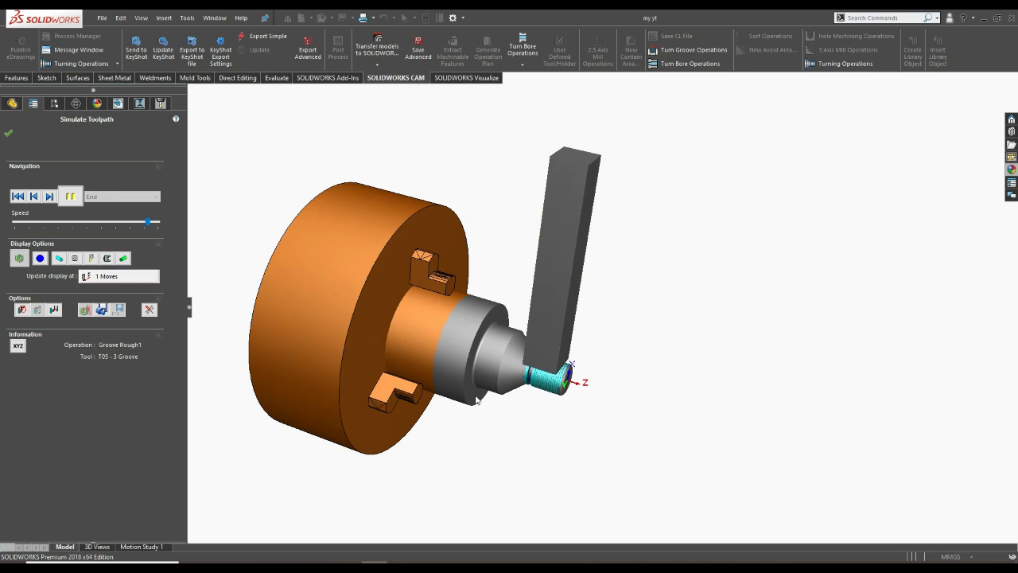
{"action": "scroll", "coordinate": [493, 368], "scroll_direction": "down", "scroll_amount": 3}
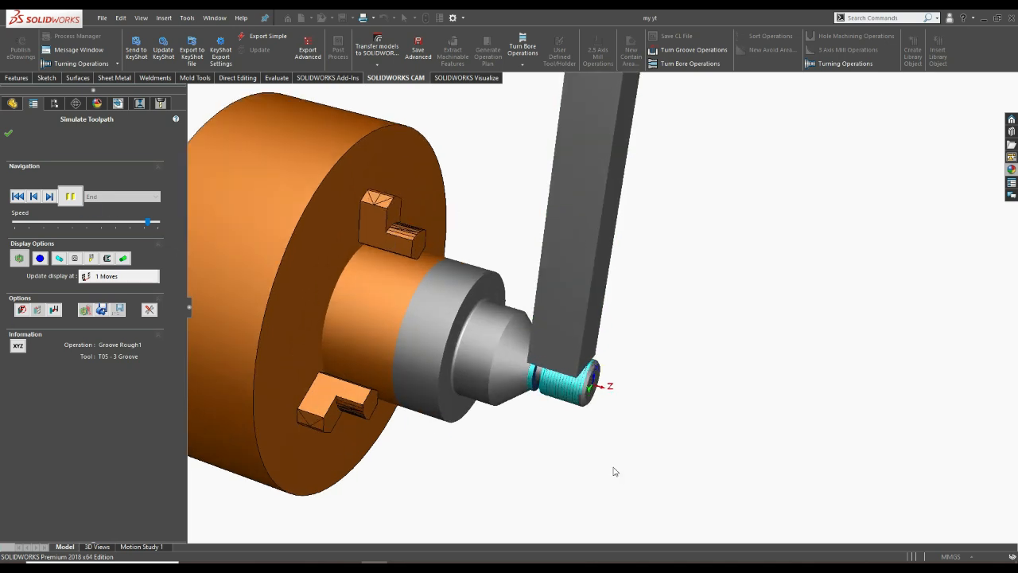
{"action": "scroll", "coordinate": [593, 450], "scroll_direction": "up", "scroll_amount": 2}
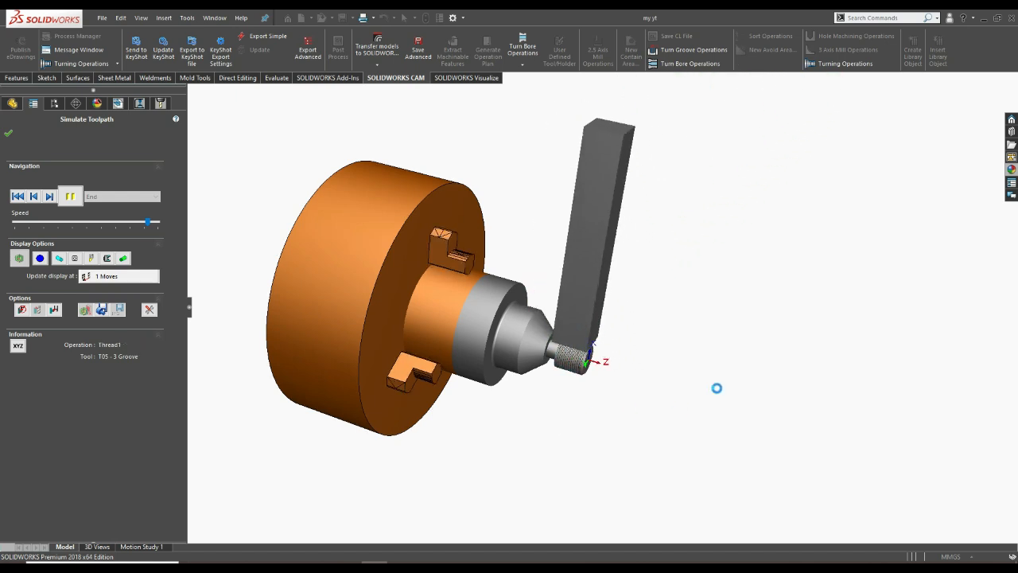
{"action": "scroll", "coordinate": [604, 354], "scroll_direction": "down", "scroll_amount": 2}
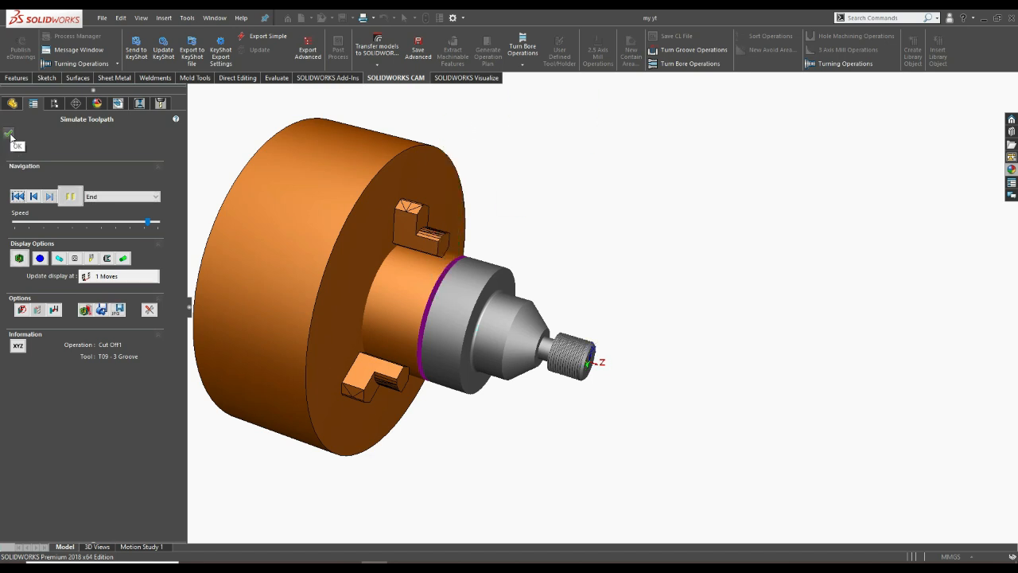
{"action": "left_click", "coordinate": [10, 135]}
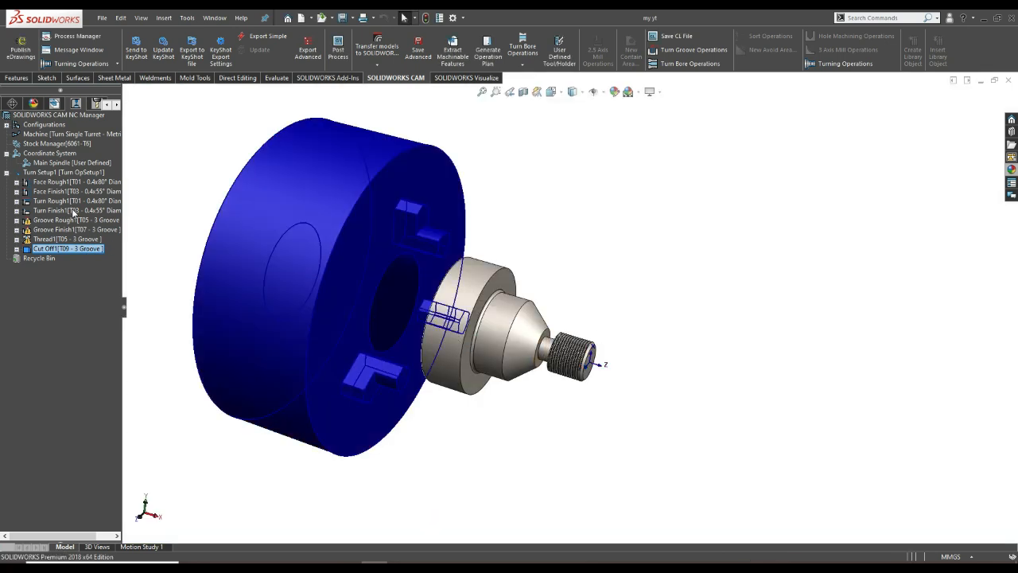
Simulate only the Thread1 toolpath at a reduced speed with the stock set to No Display.
{"action": "left_click", "coordinate": [67, 239]}
{"action": "right_click", "coordinate": [67, 241]}
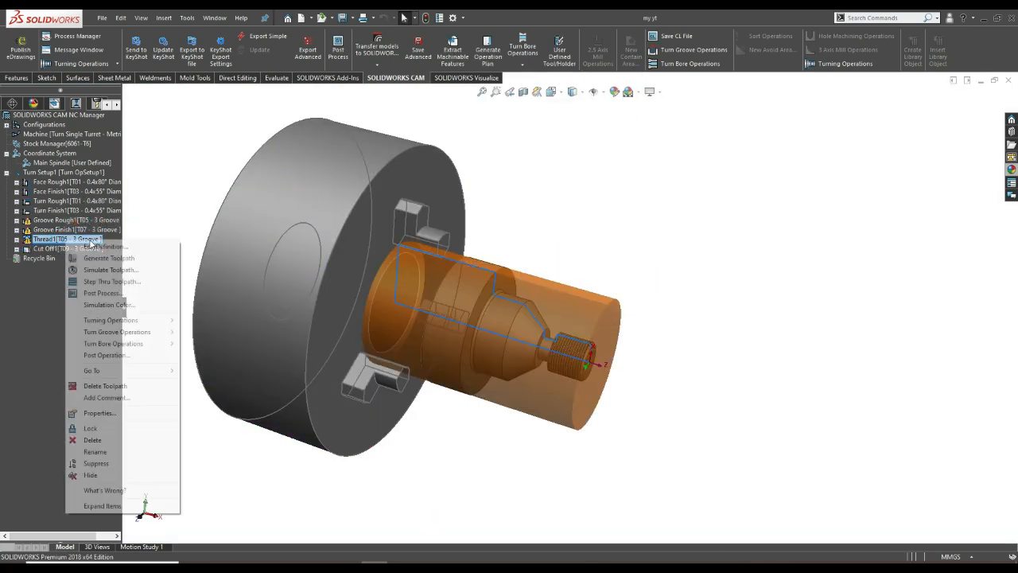
{"action": "left_click", "coordinate": [115, 272]}
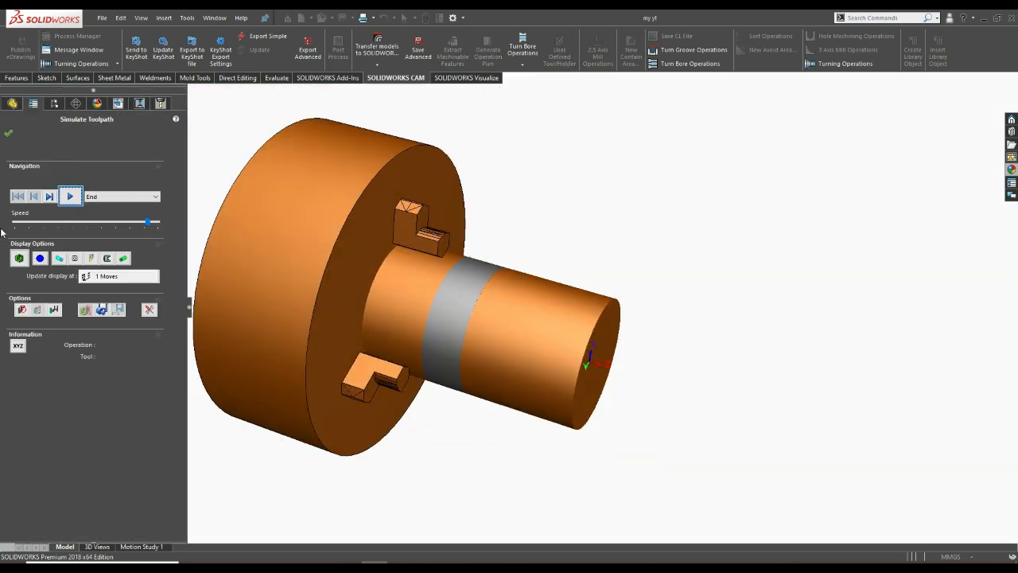
{"action": "left_click", "coordinate": [59, 257]}
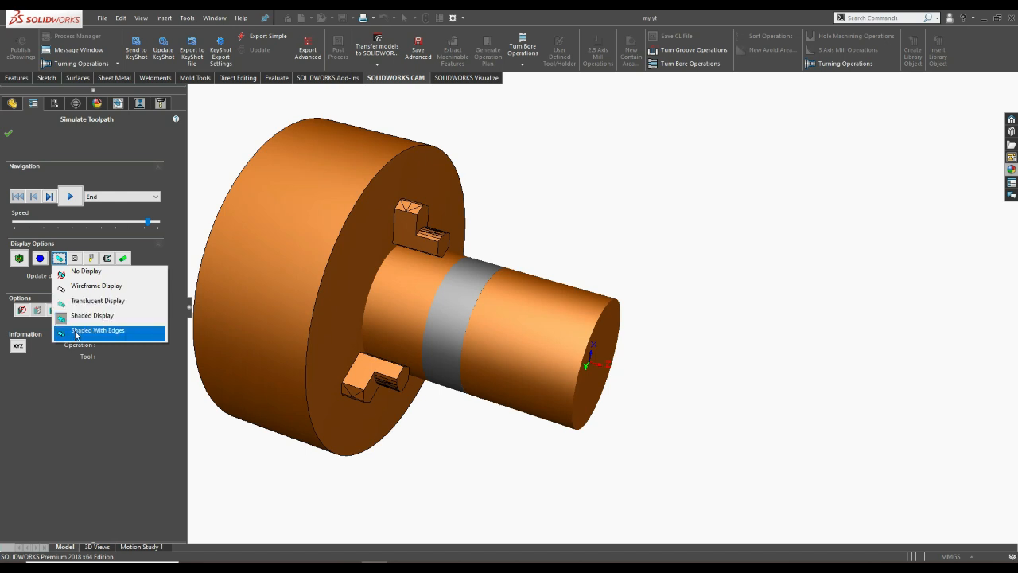
{"action": "left_click", "coordinate": [86, 287]}
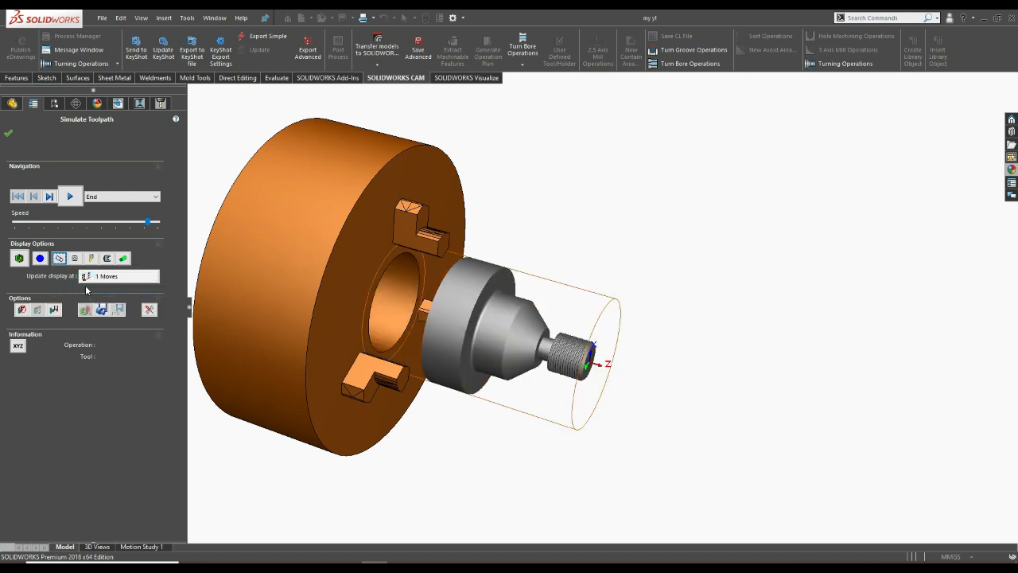
{"action": "left_click", "coordinate": [60, 259]}
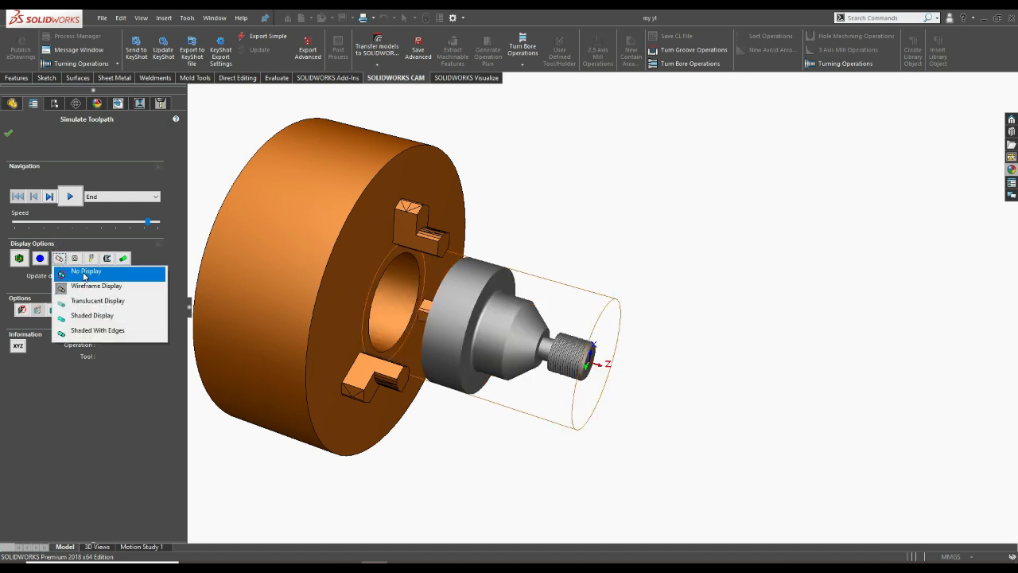
{"action": "left_click", "coordinate": [95, 272]}
{"action": "left_click", "coordinate": [114, 223]}
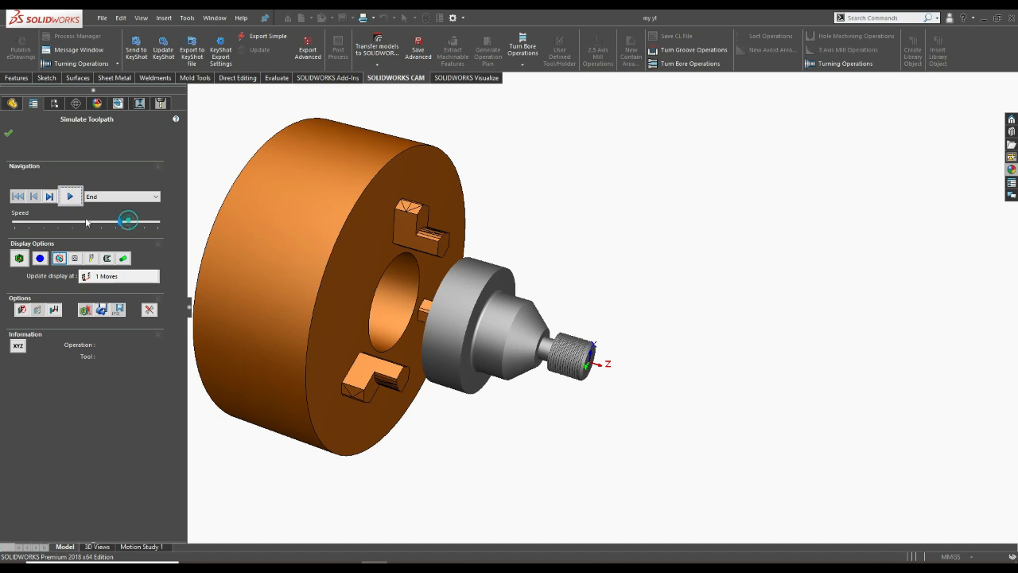
{"action": "left_click", "coordinate": [70, 196]}
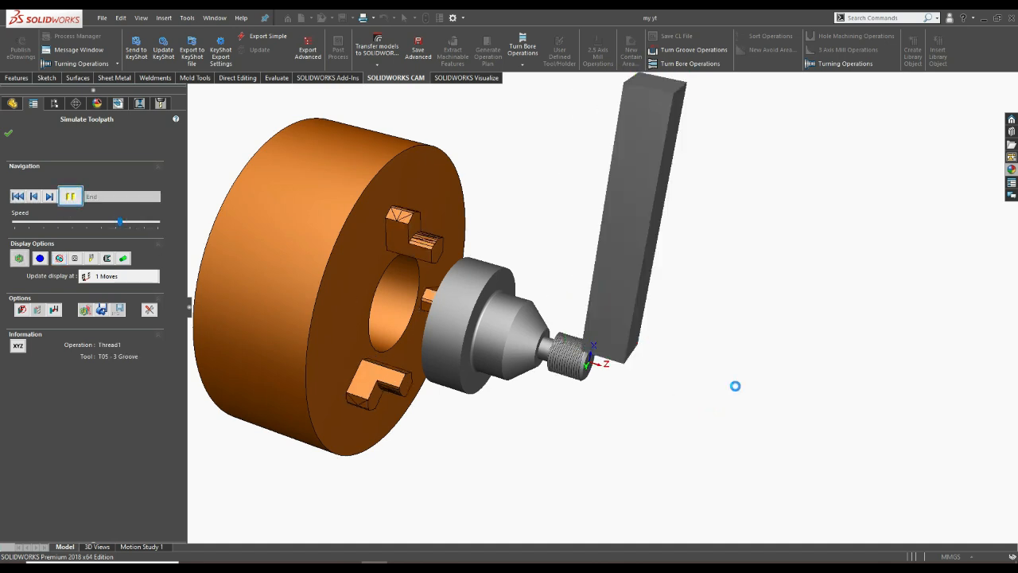
Examine the chucked shaft and the Turn Setup1 toolpaths after the thread simulation.
{"action": "scroll", "coordinate": [598, 370], "scroll_direction": "down", "scroll_amount": 2}
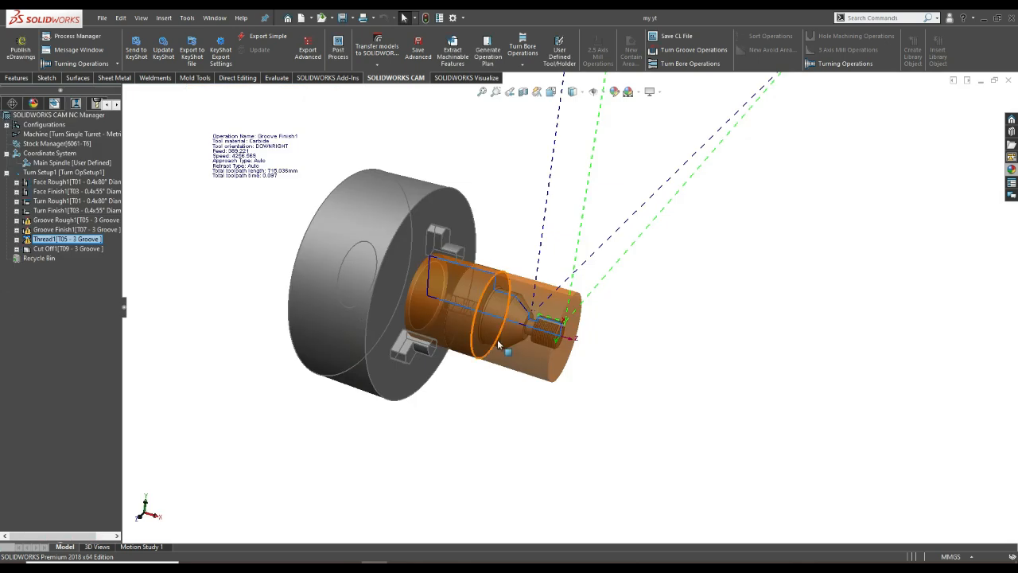
{"action": "scroll", "coordinate": [496, 334], "scroll_direction": "up", "scroll_amount": 4}
{"action": "scroll", "coordinate": [677, 195], "scroll_direction": "down", "scroll_amount": 2}
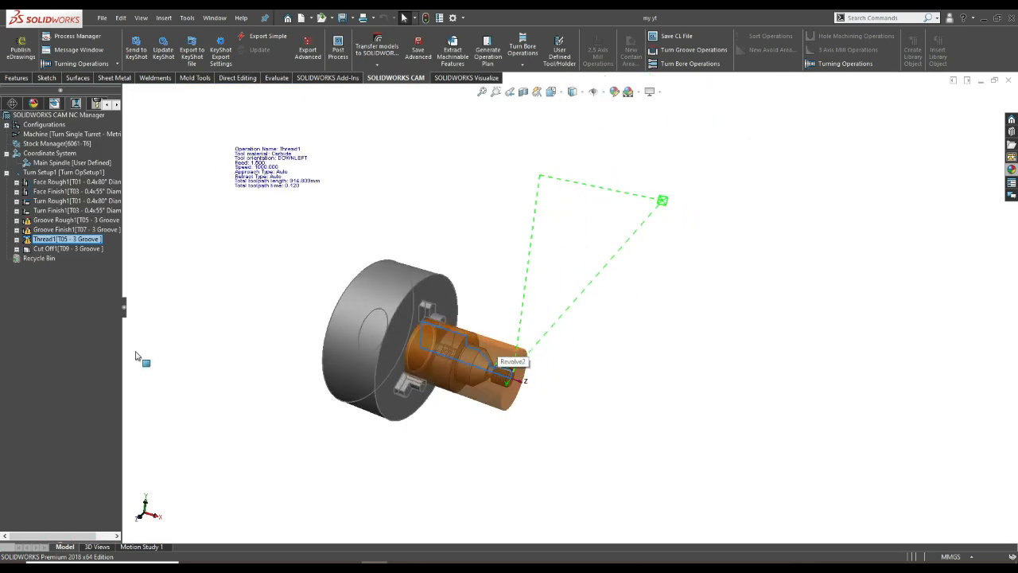
{"action": "left_click", "coordinate": [48, 171]}
{"action": "scroll", "coordinate": [443, 338], "scroll_direction": "down", "scroll_amount": 2}
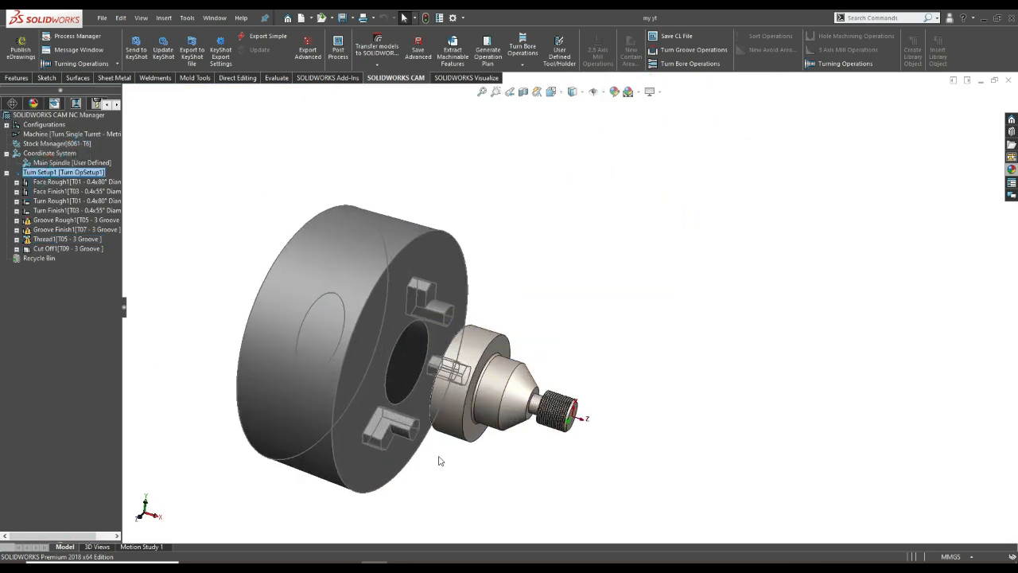
{"action": "scroll", "coordinate": [471, 452], "scroll_direction": "up", "scroll_amount": 3}
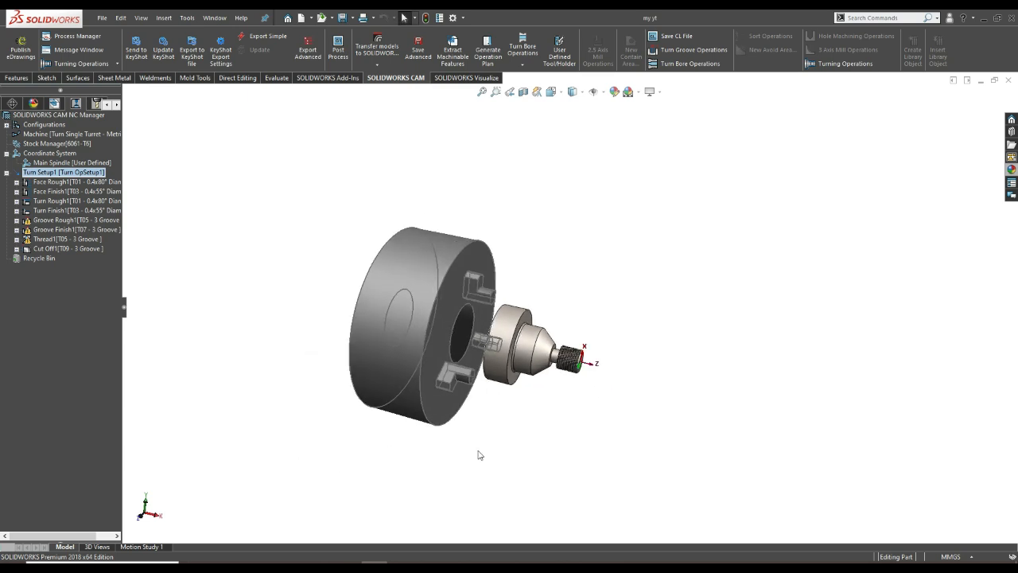
{"action": "middle_click_drag", "start_coordinate": [564, 412], "coordinate": [580, 393]}
{"action": "scroll", "coordinate": [580, 303], "scroll_direction": "down", "scroll_amount": 2}
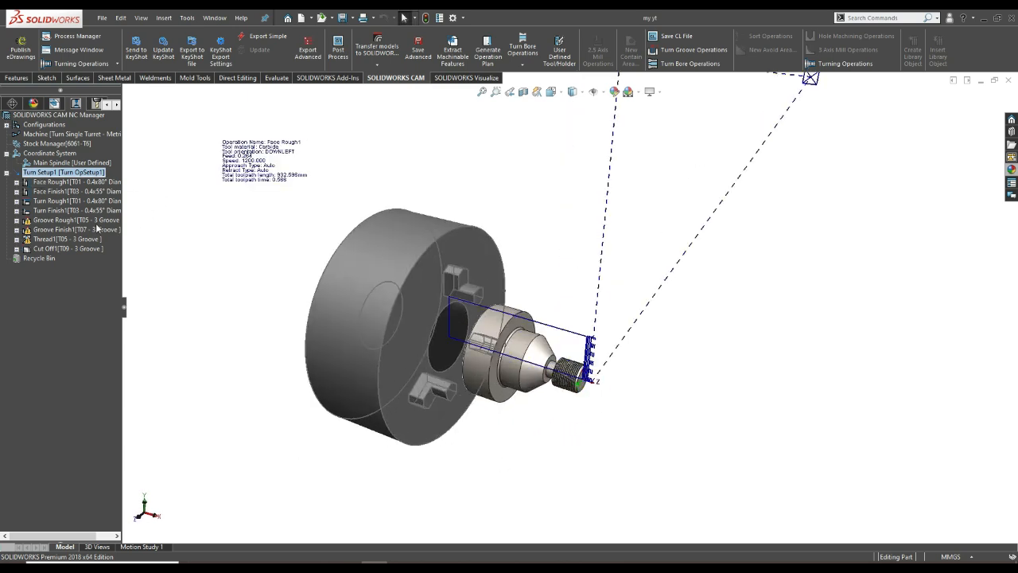
Post-process Turn Setup1 to an NC Code (*.nc) file named =my cnc program on the Desktop and generate its NC code.
{"action": "right_click", "coordinate": [71, 174]}
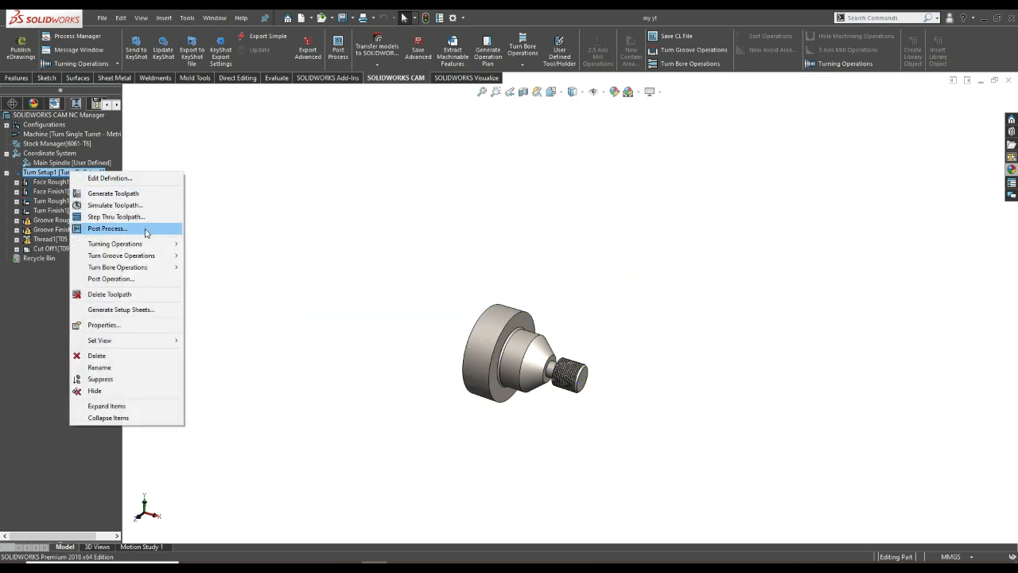
{"action": "left_click", "coordinate": [132, 230]}
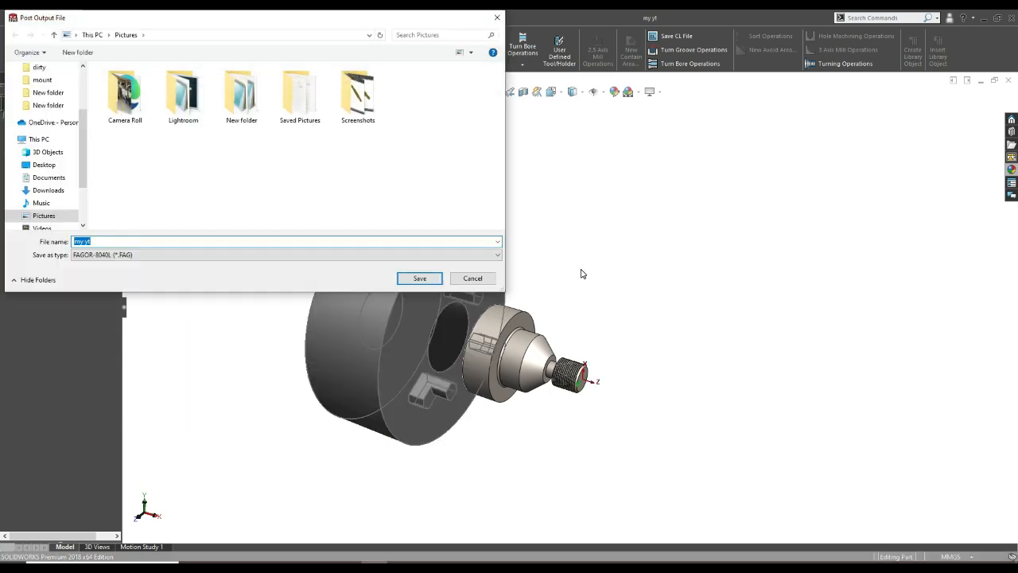
{"action": "left_click", "coordinate": [83, 256]}
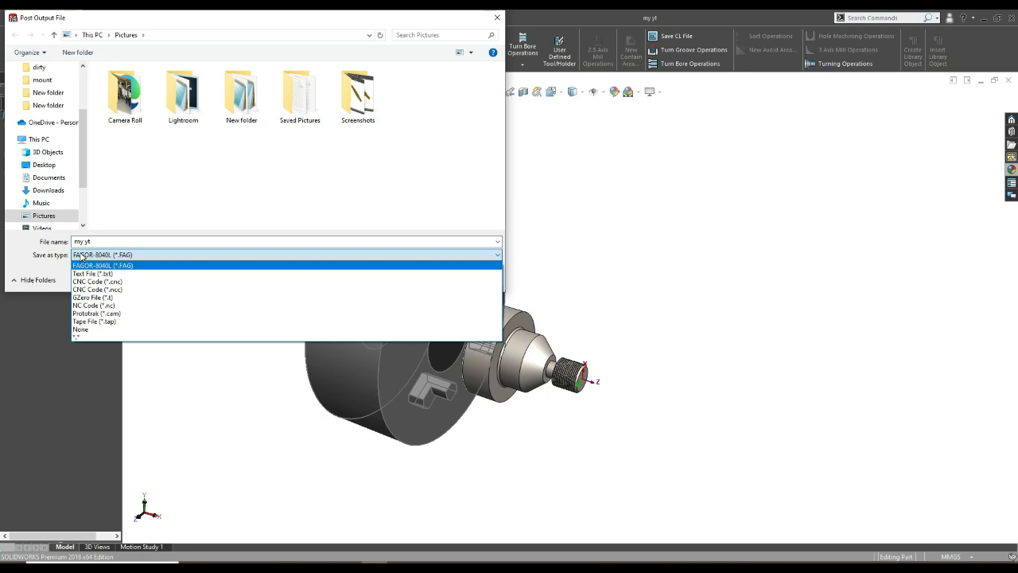
{"action": "left_click", "coordinate": [94, 305]}
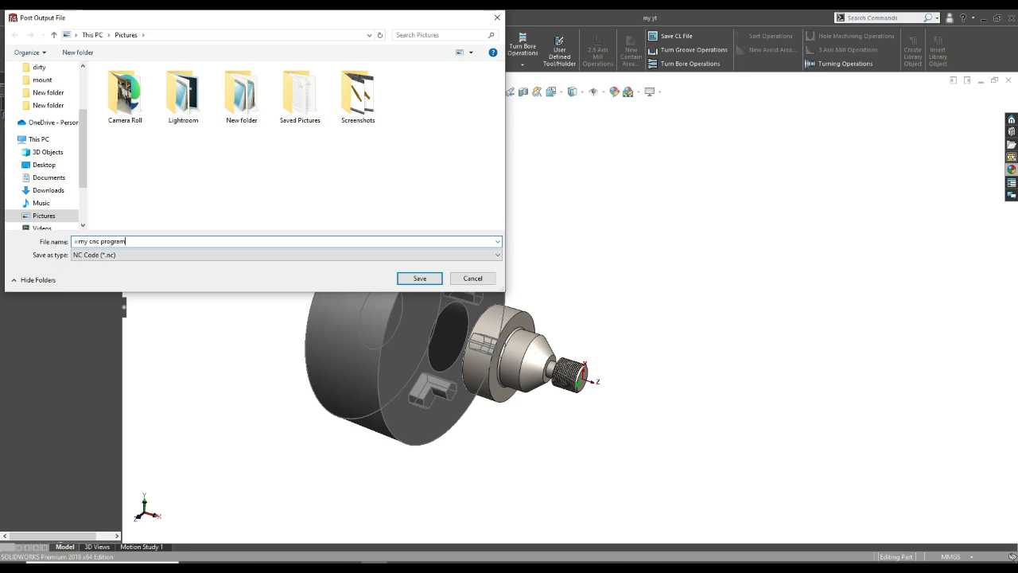
{"action": "scroll", "coordinate": [40, 102], "scroll_direction": "up", "scroll_amount": 2}
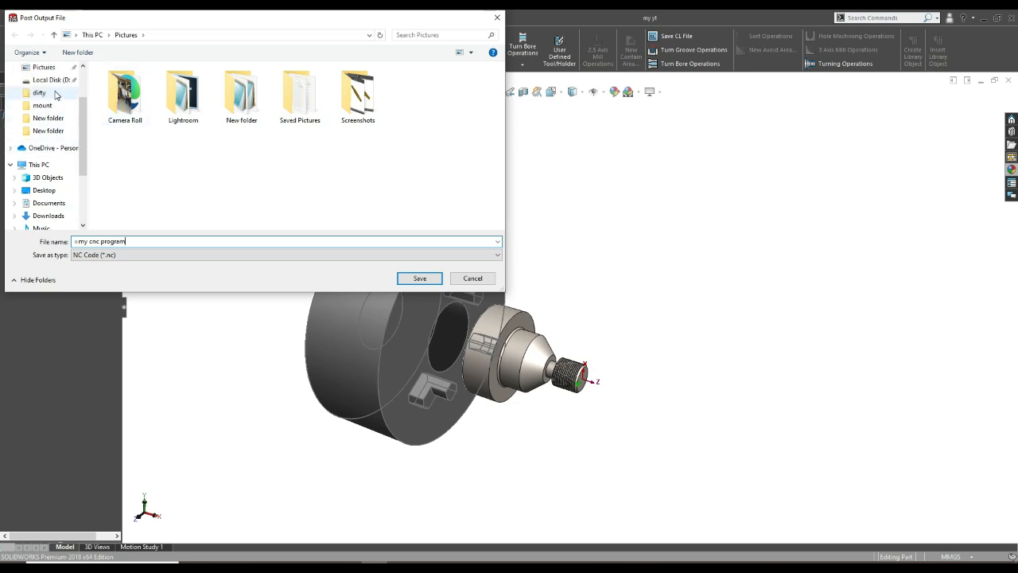
{"action": "scroll", "coordinate": [35, 102], "scroll_direction": "up", "scroll_amount": 1}
{"action": "left_click", "coordinate": [43, 89]}
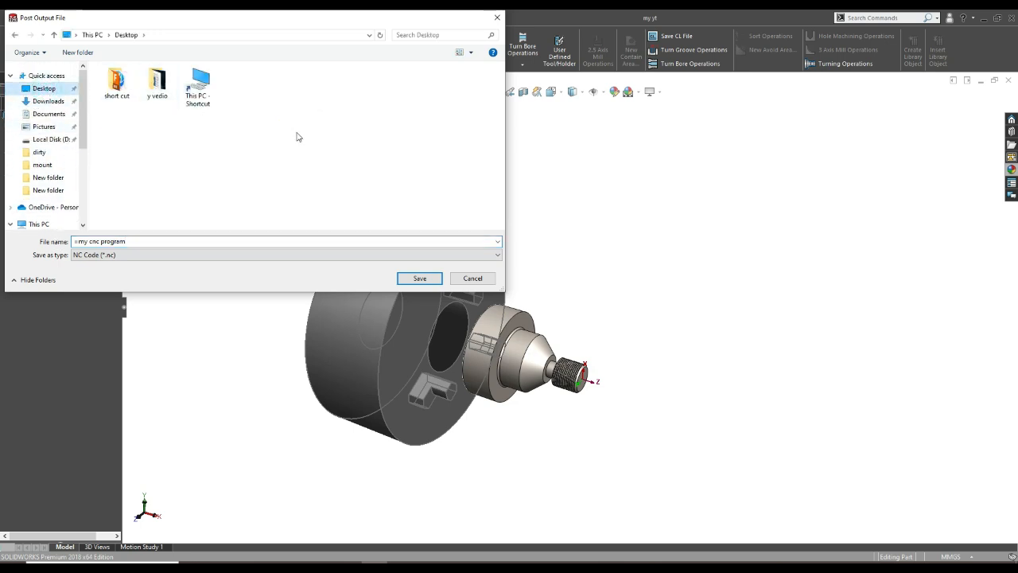
{"action": "left_click", "coordinate": [419, 278]}
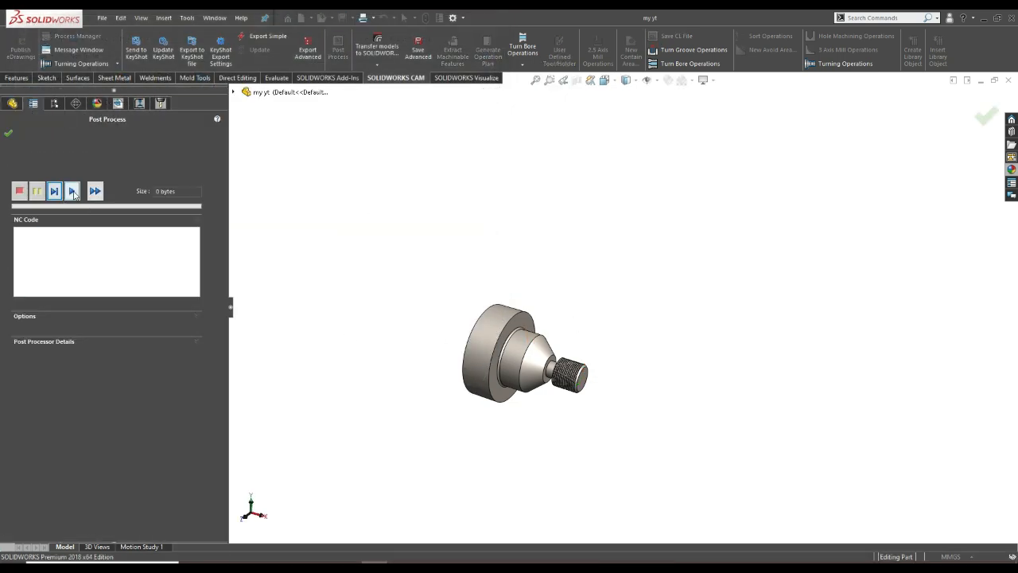
{"action": "left_click", "coordinate": [72, 192]}
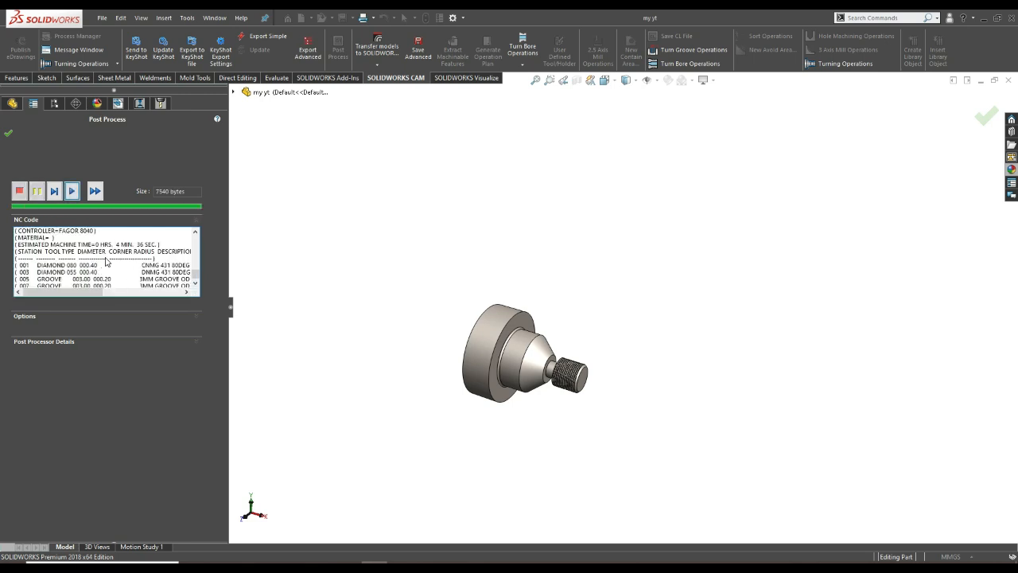
{"action": "left_click", "coordinate": [10, 133]}
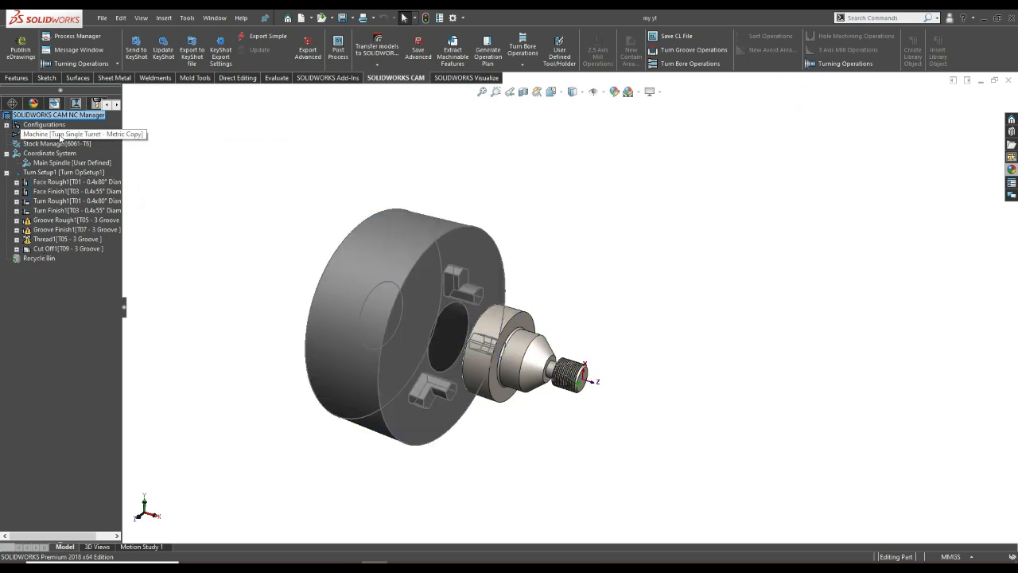
Switch to File Explorer and open the posted =my cnc program G-code file from the Desktop folder.
{"action": "left_click", "coordinate": [983, 18]}
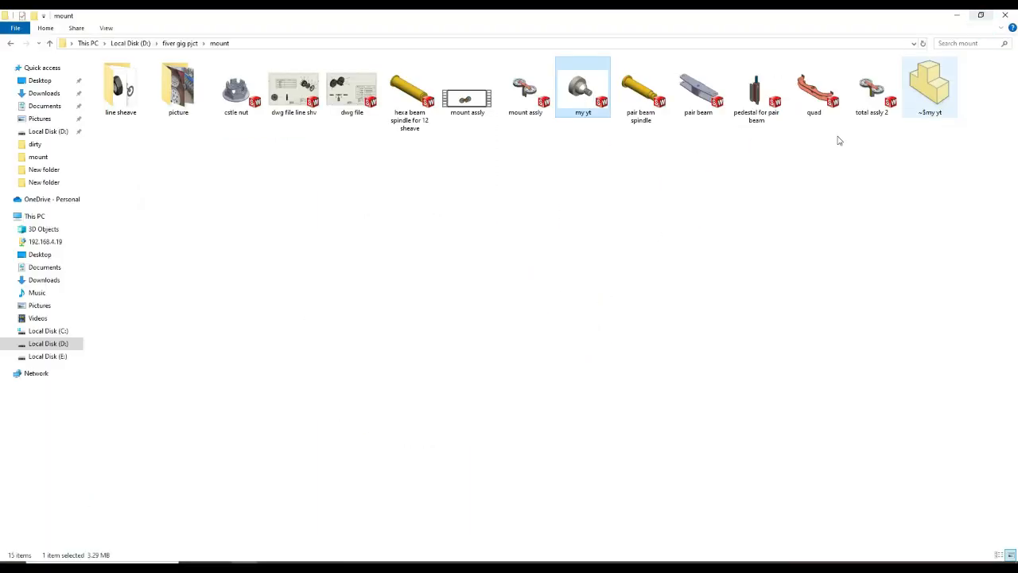
{"action": "left_click", "coordinate": [41, 82]}
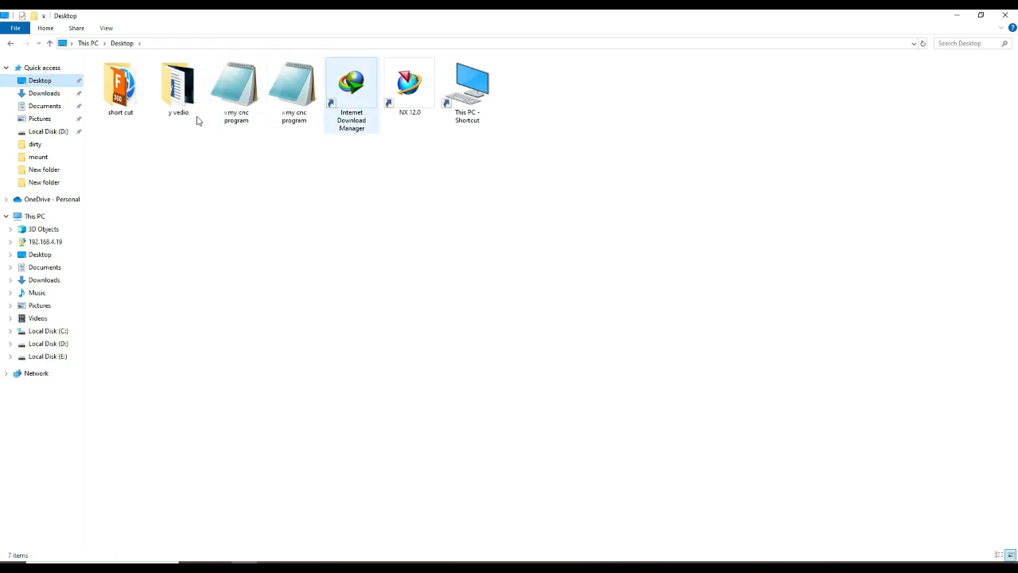
{"action": "double_click", "coordinate": [247, 95]}
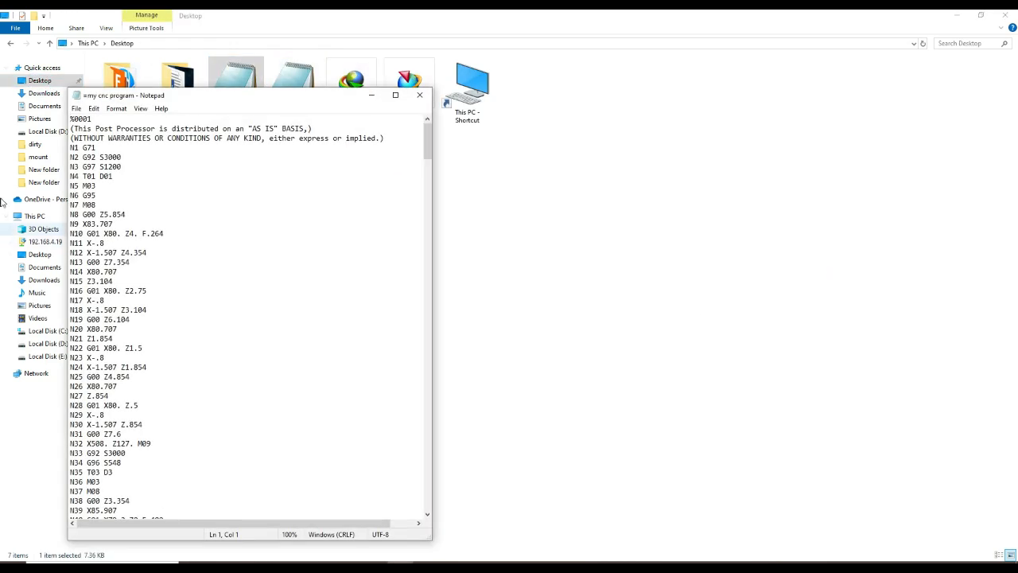
Place the G-code window beside the part model in SOLIDWORKS and read through the program lines.
{"action": "left_click", "coordinate": [954, 15]}
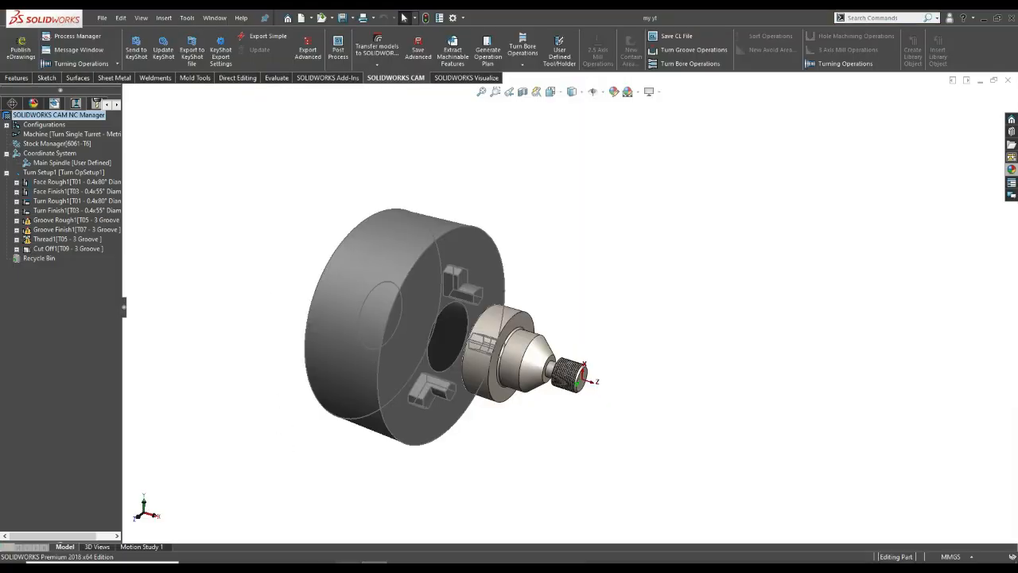
{"action": "left_click", "coordinate": [400, 566]}
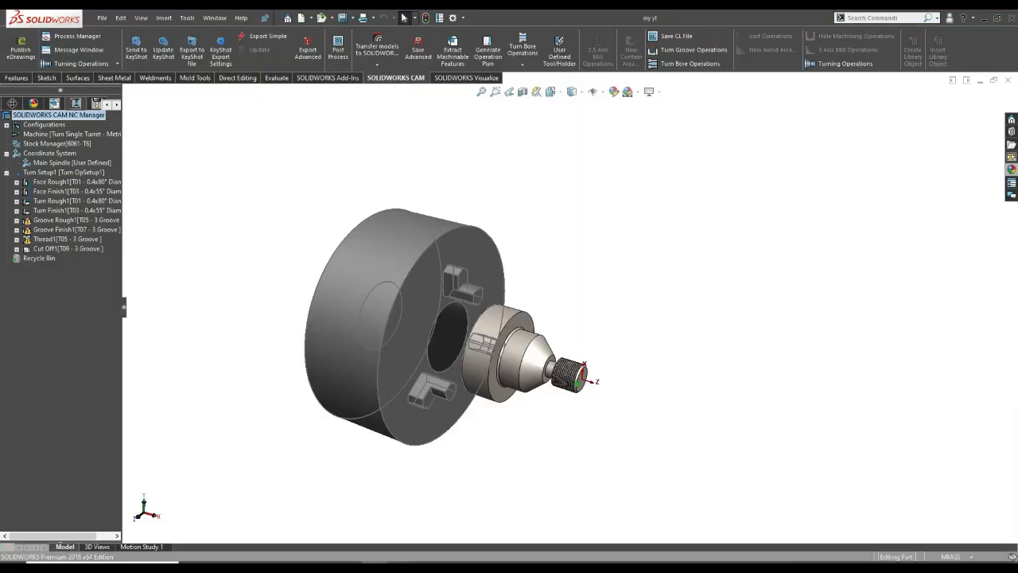
{"action": "left_click_drag", "start_coordinate": [286, 95], "coordinate": [829, 98]}
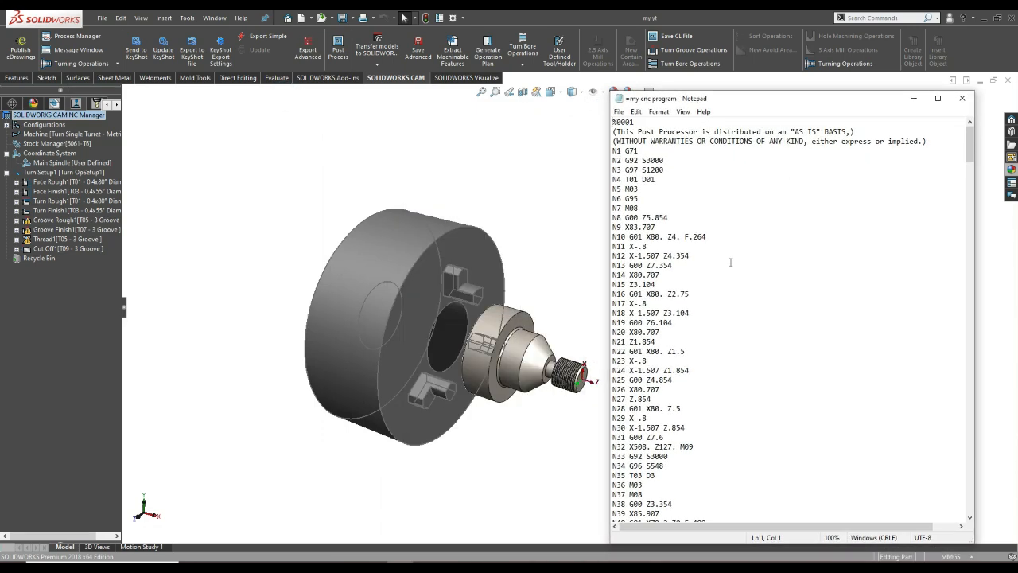
{"action": "scroll", "coordinate": [730, 261], "scroll_direction": "down", "scroll_amount": 9}
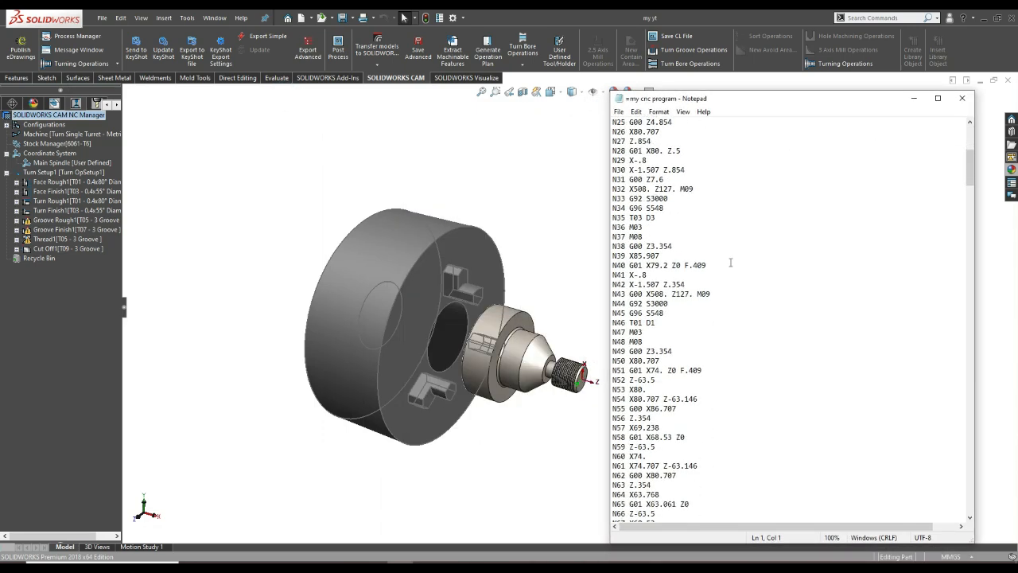
{"action": "scroll", "coordinate": [730, 262], "scroll_direction": "down", "scroll_amount": 20}
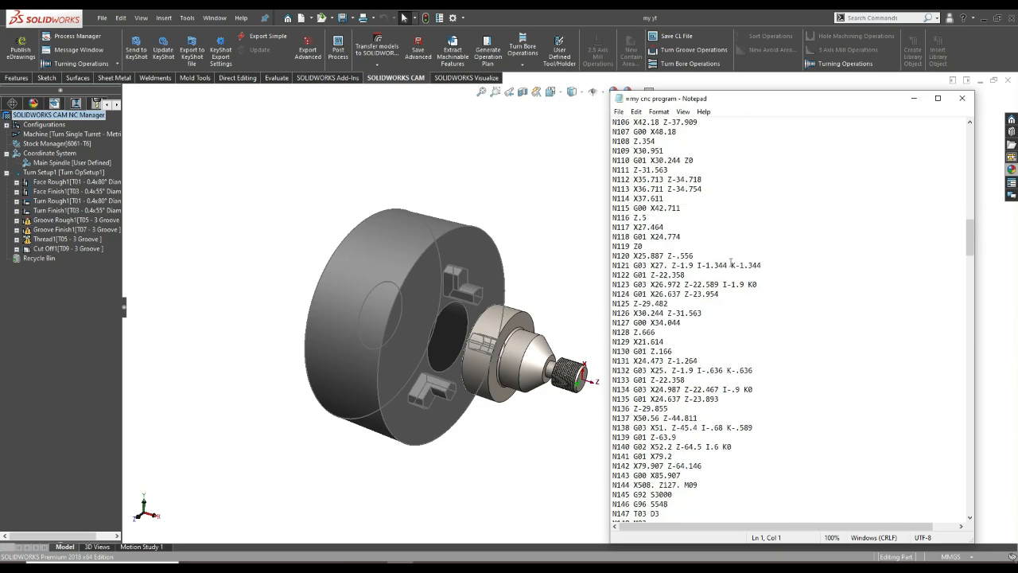
Open the second =my cnc program file, the tool list, from the Desktop folder and place it beside the part model.
{"action": "left_click", "coordinate": [983, 17]}
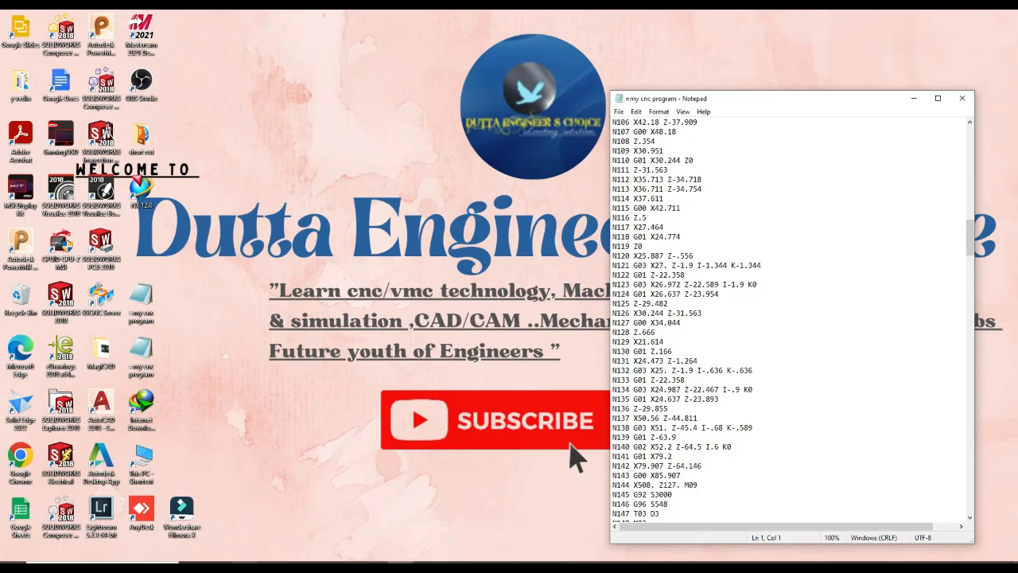
{"action": "left_click", "coordinate": [243, 563]}
{"action": "double_click", "coordinate": [290, 99]}
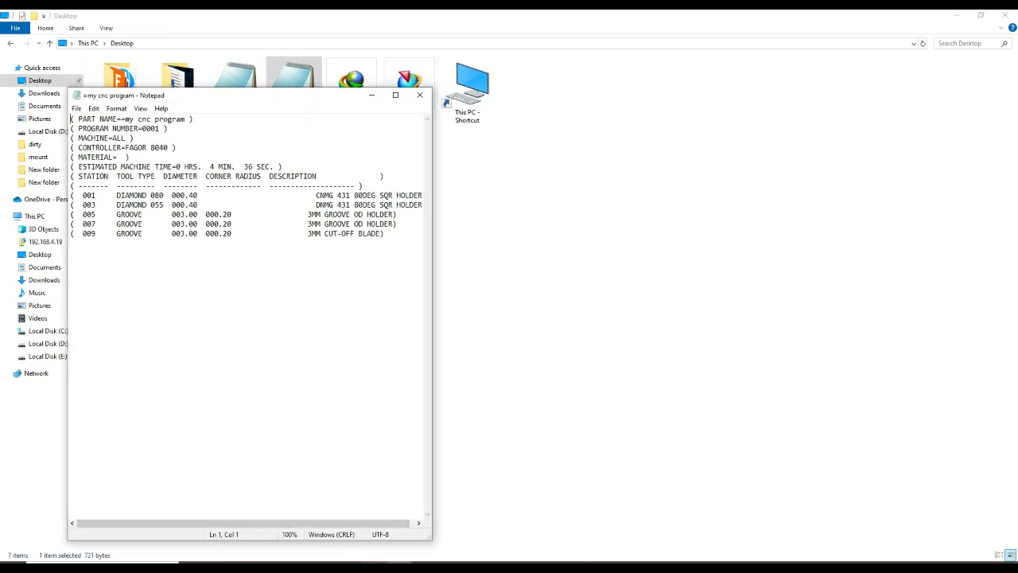
{"action": "left_click", "coordinate": [368, 550]}
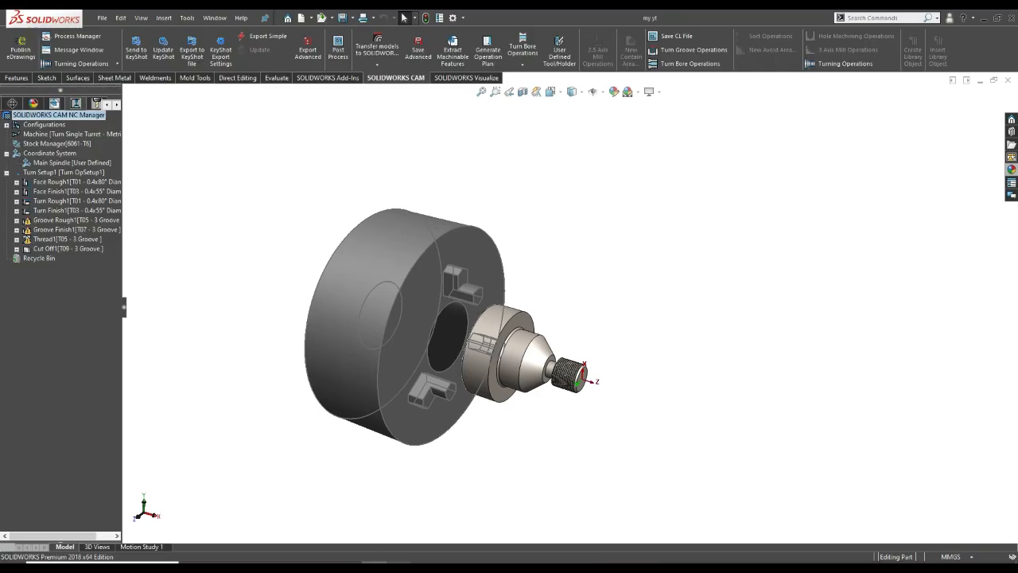
{"action": "mouse_move", "coordinate": [402, 566]}
{"action": "left_click", "coordinate": [415, 540]}
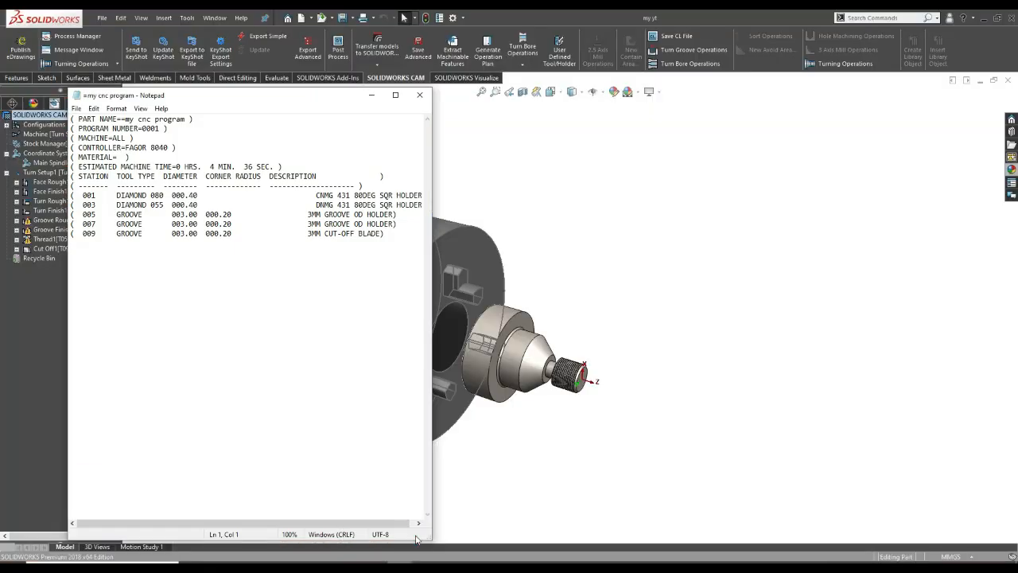
{"action": "left_click_drag", "start_coordinate": [300, 93], "coordinate": [825, 127]}
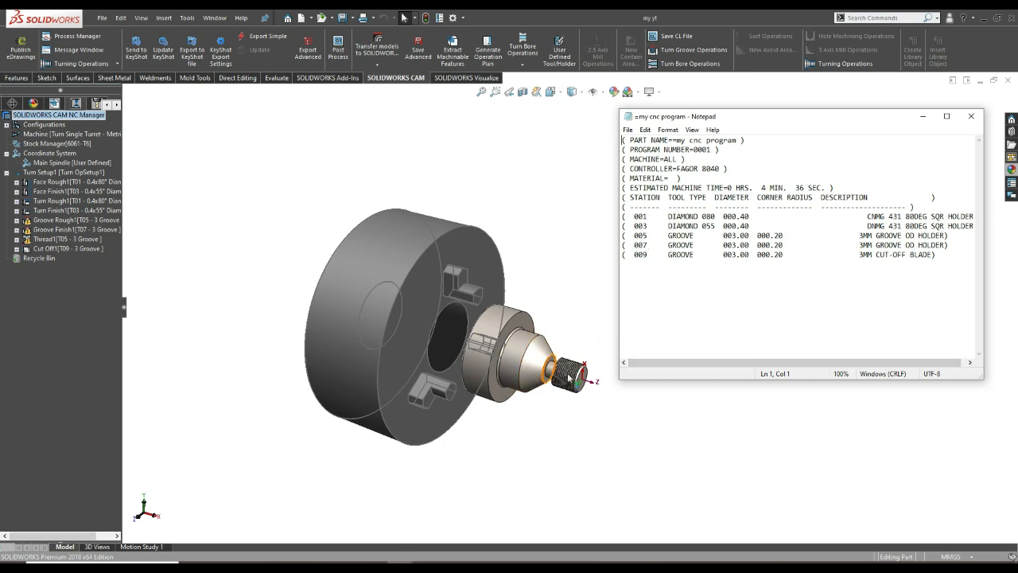
Bring the G-code listing back beside the model, close the tool list window, and read further through the code.
{"action": "scroll", "coordinate": [571, 373], "scroll_direction": "down", "scroll_amount": 1}
{"action": "scroll", "coordinate": [573, 375], "scroll_direction": "up", "scroll_amount": 2}
{"action": "scroll", "coordinate": [636, 405], "scroll_direction": "down", "scroll_amount": 2}
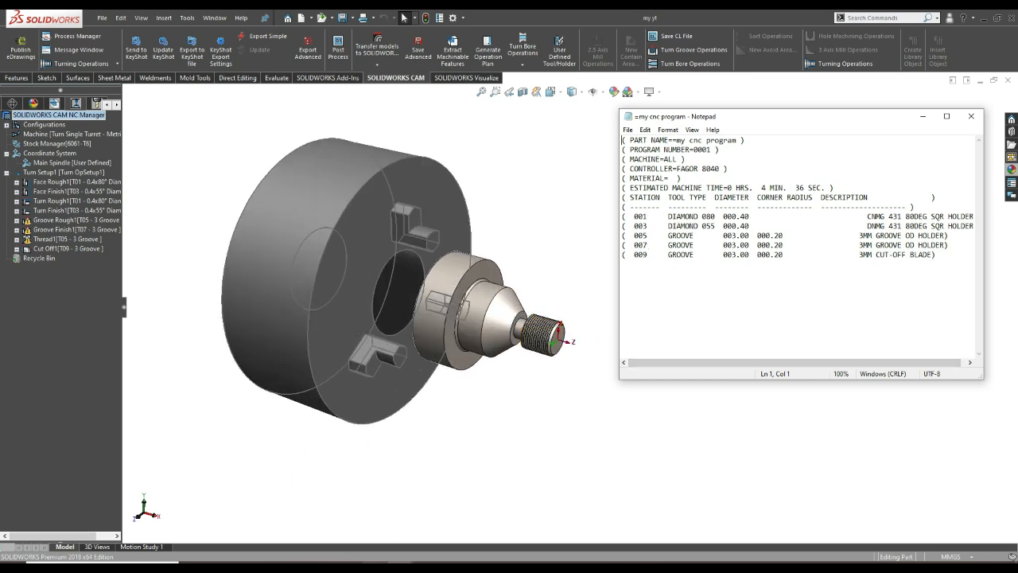
{"action": "mouse_move", "coordinate": [398, 565]}
{"action": "left_click", "coordinate": [365, 530]}
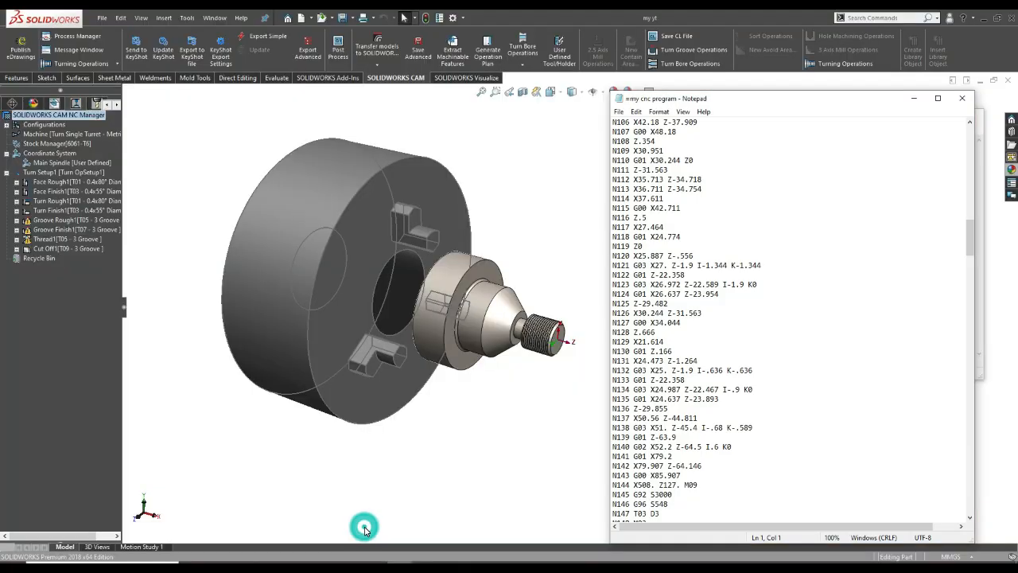
{"action": "left_click_drag", "start_coordinate": [770, 94], "coordinate": [813, 145]}
{"action": "left_click", "coordinate": [971, 117]}
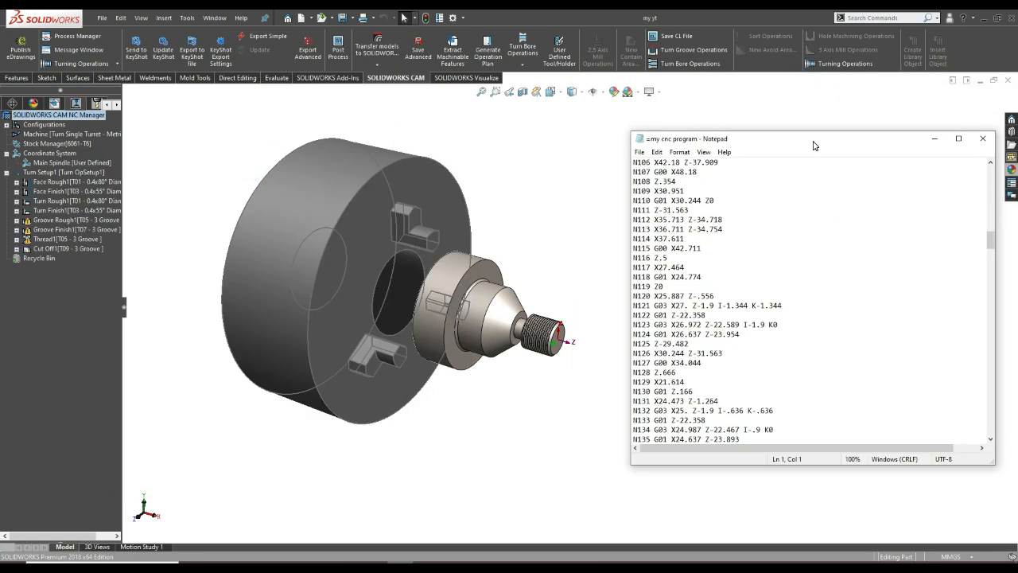
{"action": "scroll", "coordinate": [784, 213], "scroll_direction": "down", "scroll_amount": 4}
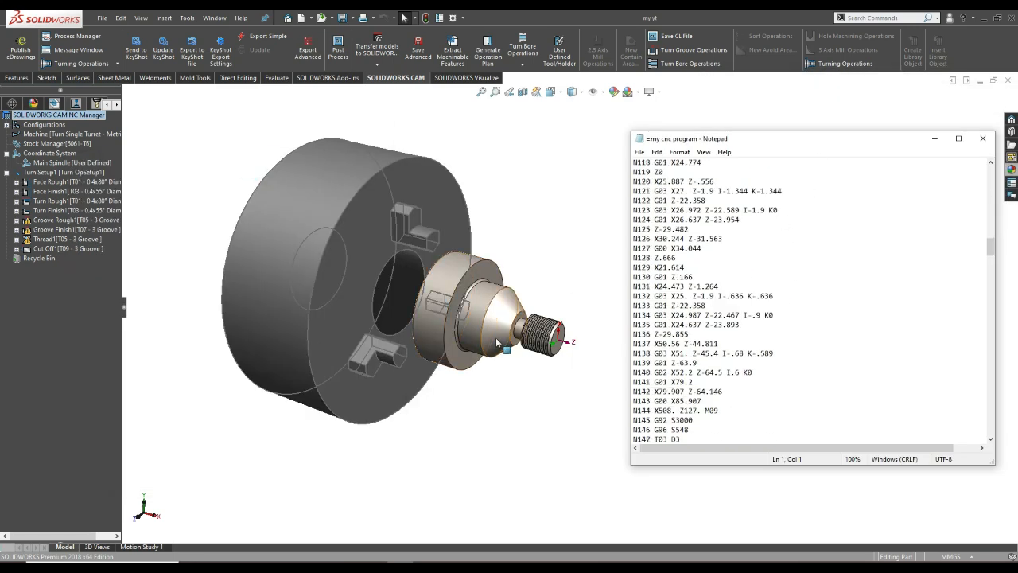
{"action": "scroll", "coordinate": [445, 401], "scroll_direction": "down", "scroll_amount": 4}
{"action": "scroll", "coordinate": [510, 405], "scroll_direction": "up", "scroll_amount": 4}
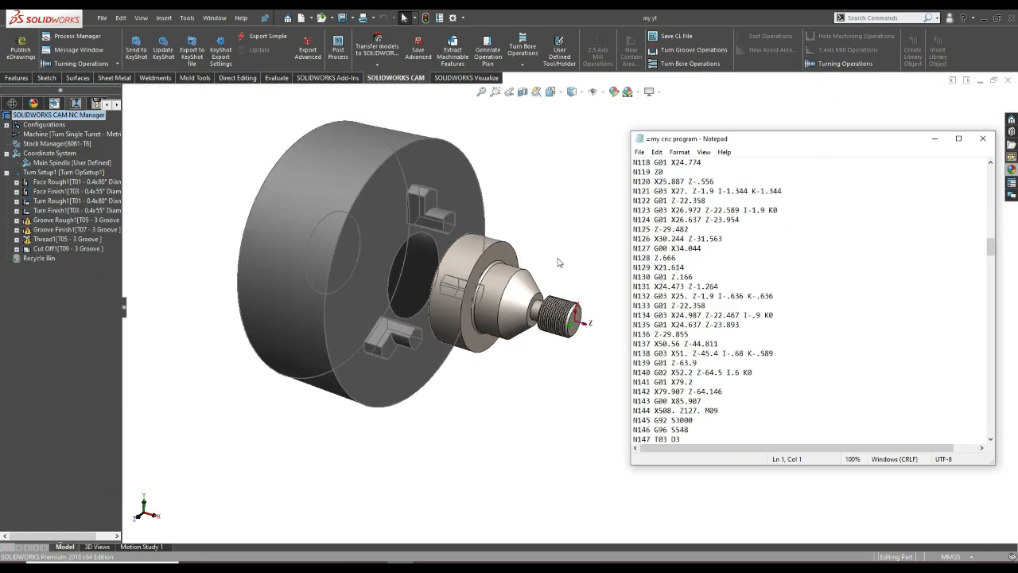
{"action": "middle_click_drag", "start_coordinate": [560, 263], "coordinate": [549, 292]}
{"action": "scroll", "coordinate": [536, 372], "scroll_direction": "up", "scroll_amount": 3}
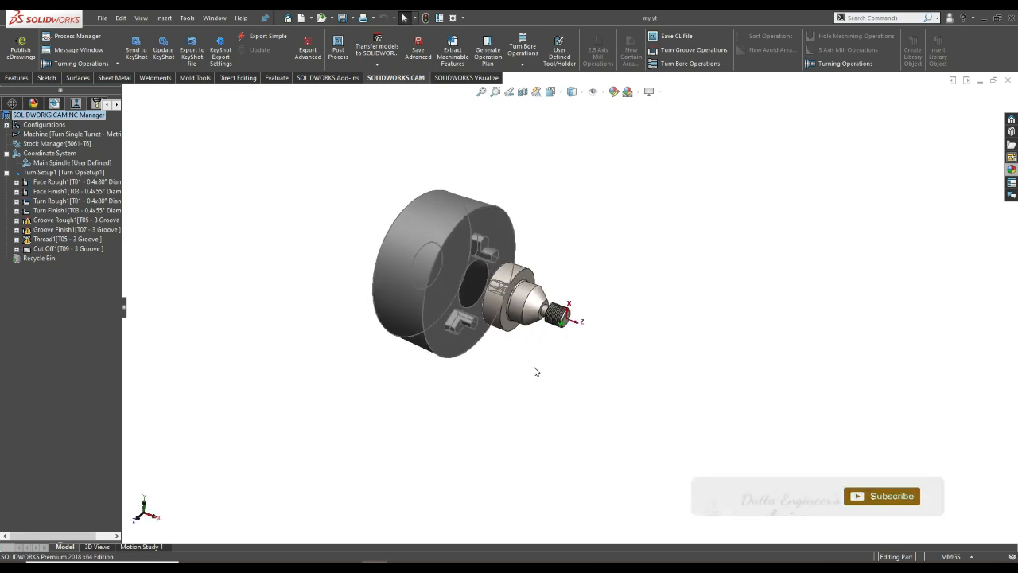
{"action": "scroll", "coordinate": [485, 222], "scroll_direction": "down", "scroll_amount": 3}
{"action": "mouse_move", "coordinate": [675, 417]}
{"action": "middle_mouse_down"}
{"action": "mouse_move", "coordinate": [639, 389]}
{"action": "mouse_move", "coordinate": [677, 398]}
{"action": "middle_mouse_up"}
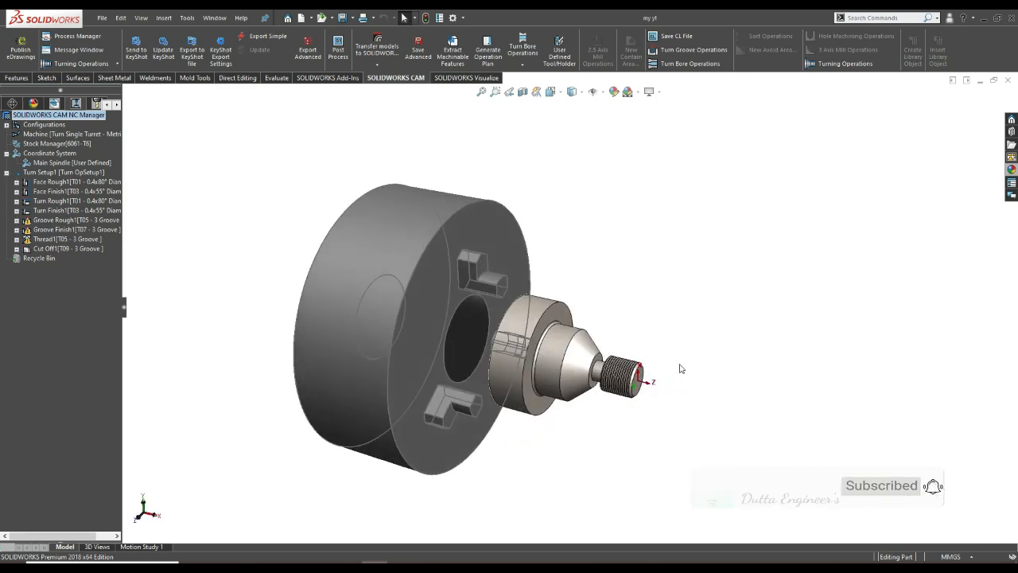
{"action": "scroll", "coordinate": [680, 369], "scroll_direction": "down", "scroll_amount": 2}
{"action": "scroll", "coordinate": [680, 368], "scroll_direction": "up", "scroll_amount": 3}
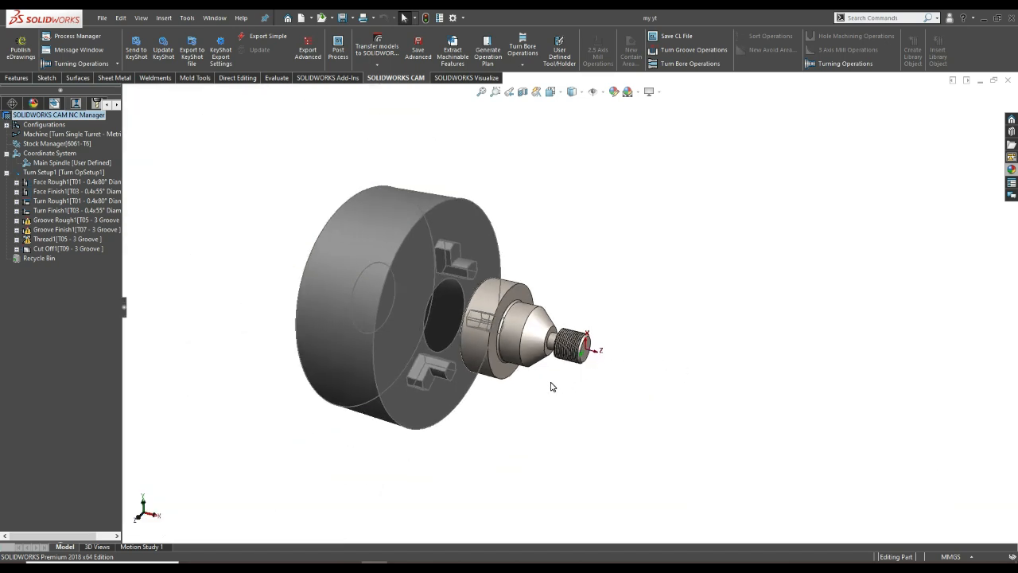